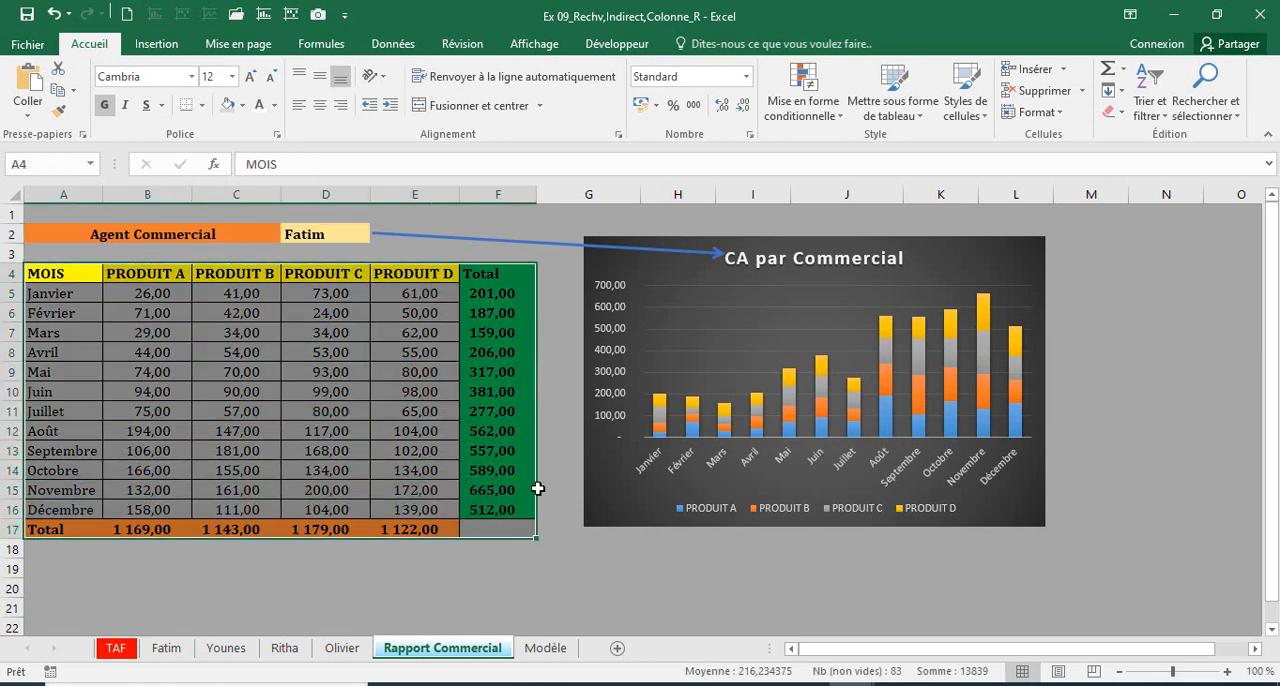
Step: Examine the CA par Commercial chart title and the arguments of the RECHERCHEV formula in cell B5 of the report
{"action": "left_click", "coordinate": [751, 255]}
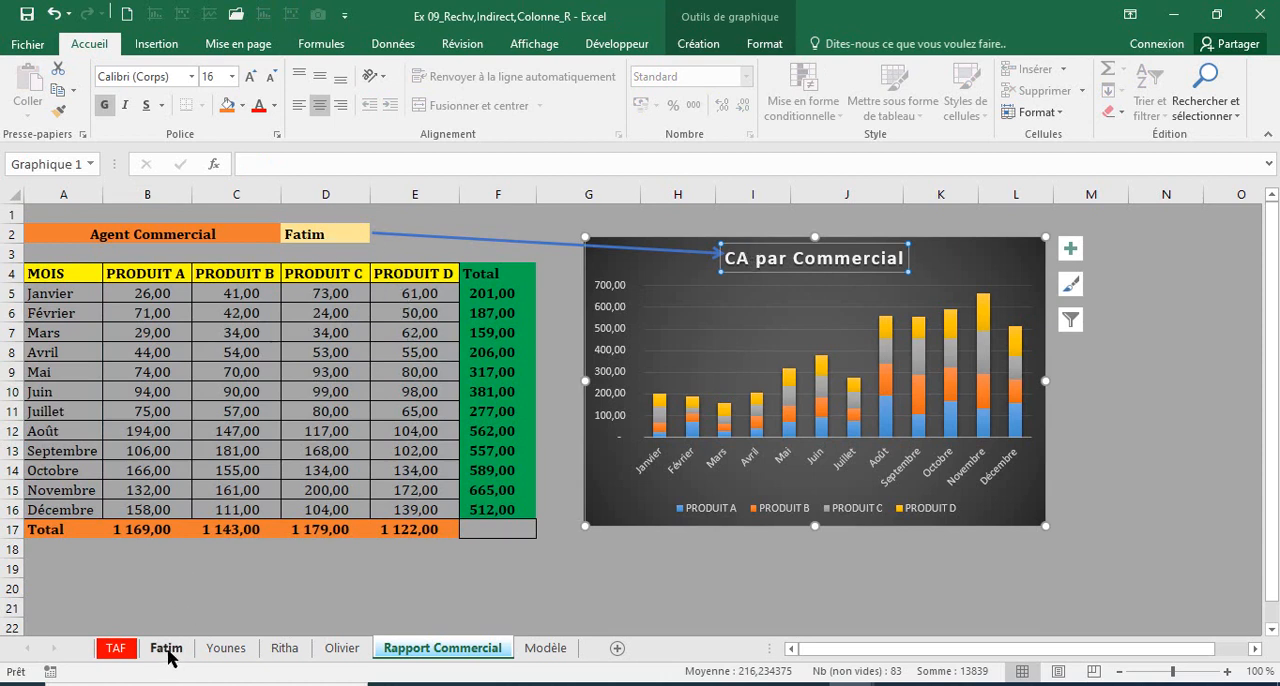
{"action": "left_click", "coordinate": [145, 294]}
{"action": "left_click_drag", "start_coordinate": [367, 340], "coordinate": [393, 503]}
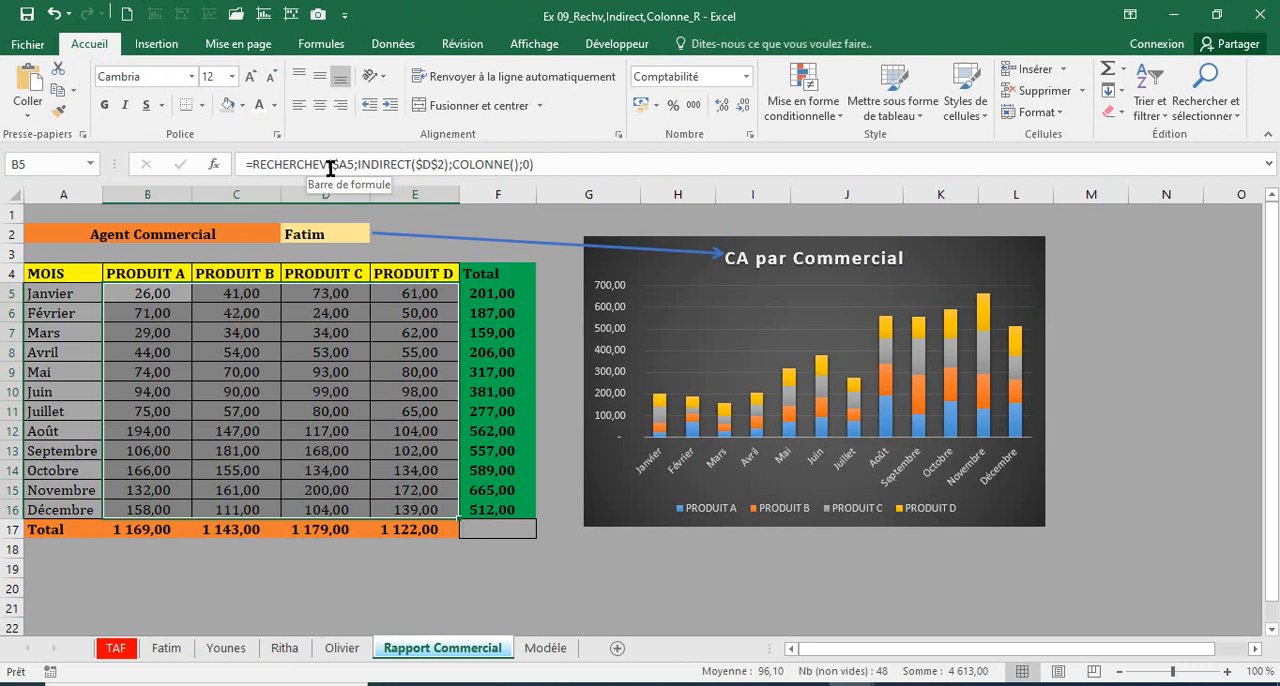
{"action": "left_click", "coordinate": [330, 168]}
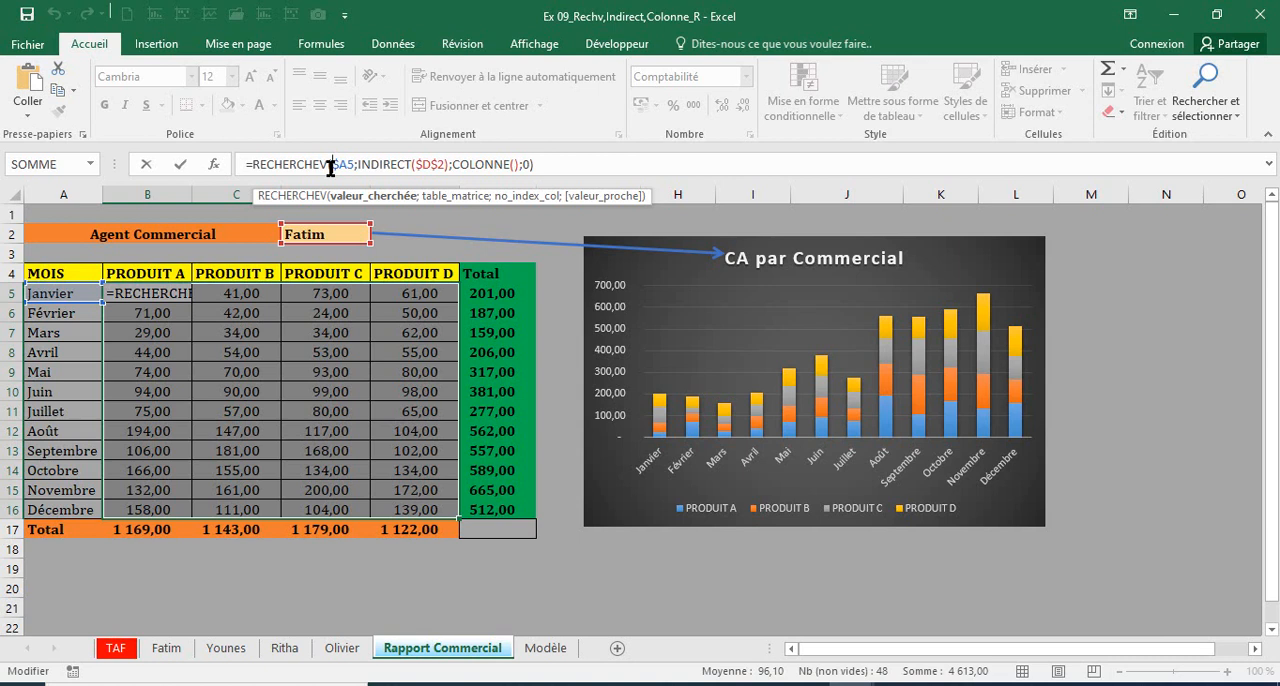
{"action": "left_click", "coordinate": [379, 164]}
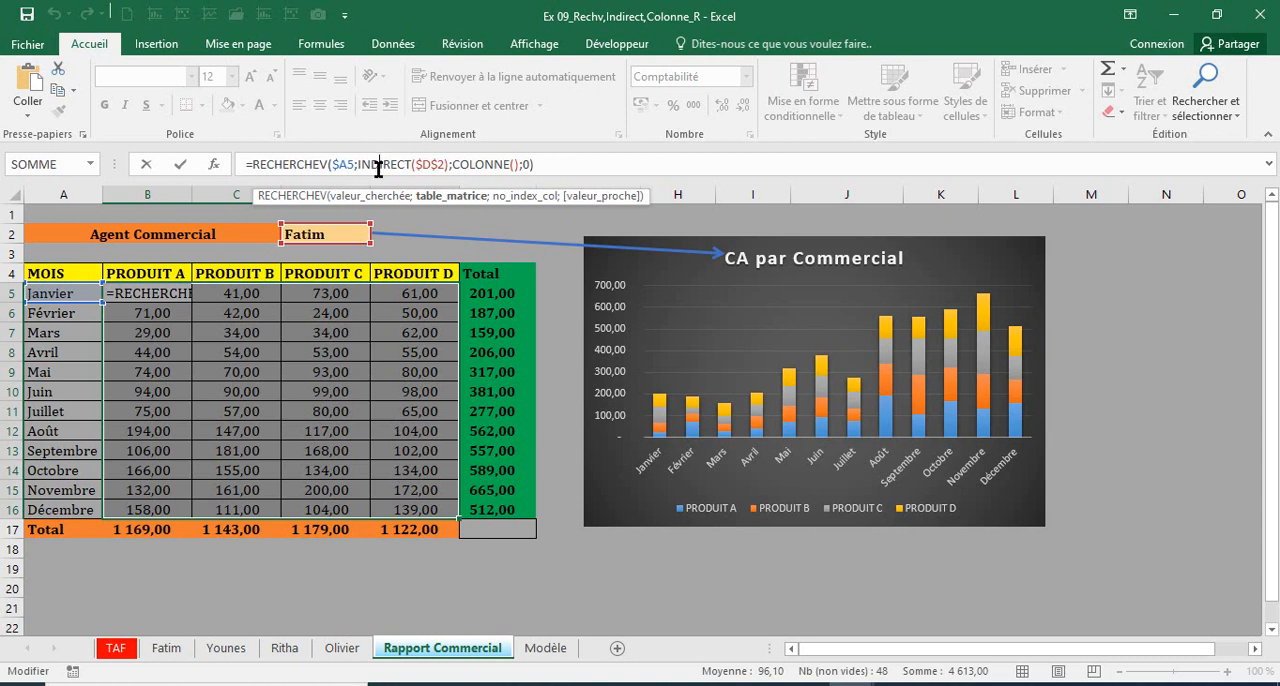
{"action": "key", "text": "Escape"}
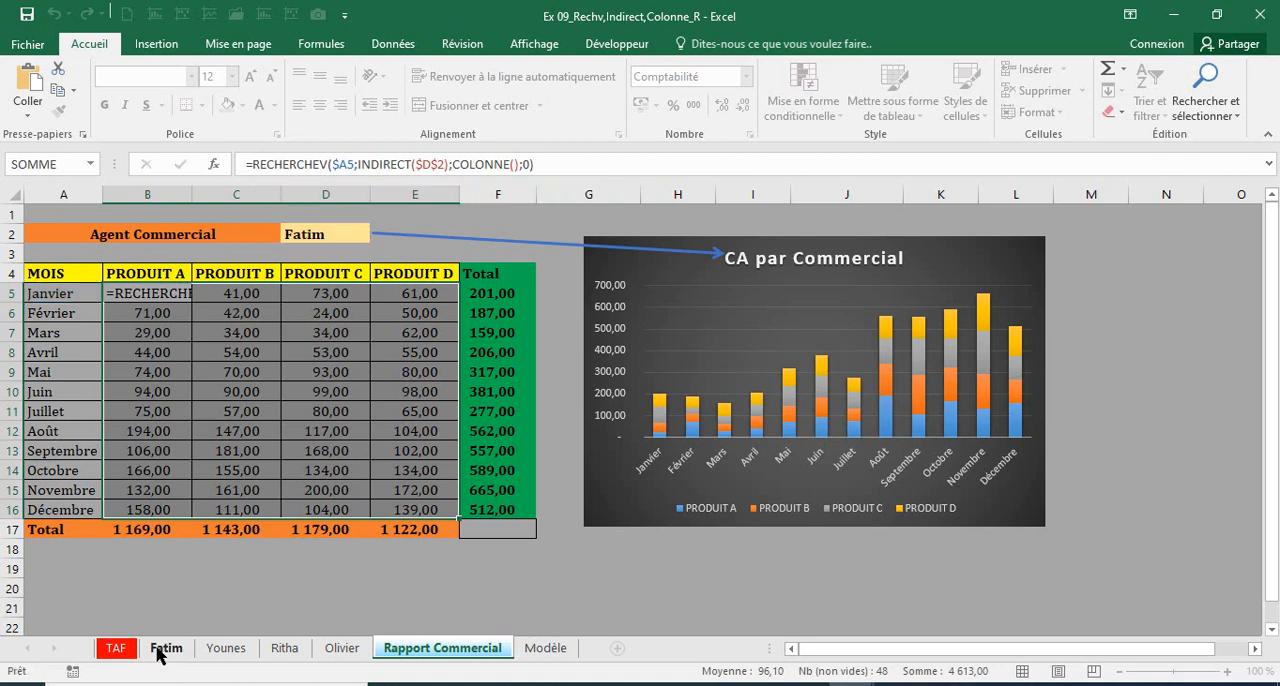
Step: Review the monthly sales tables on the four agents' sheets and return to the Rapport Commercial sheet
{"action": "left_click", "coordinate": [162, 650]}
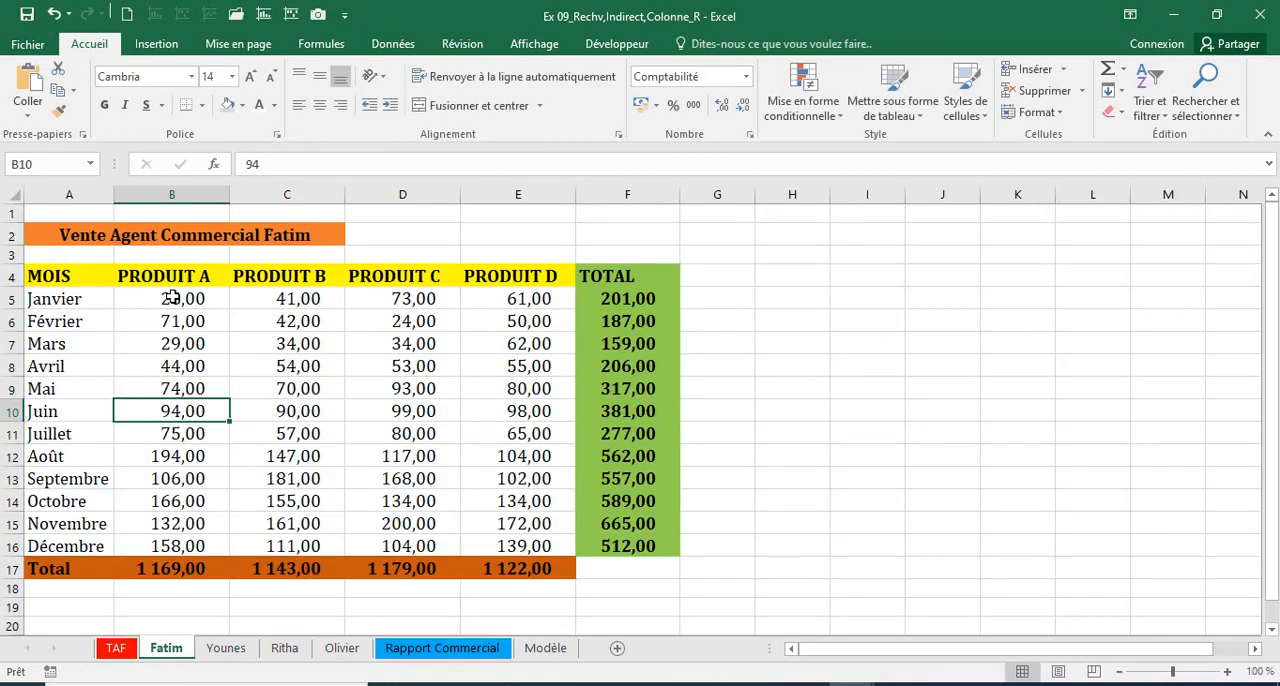
{"action": "left_click", "coordinate": [226, 650]}
{"action": "left_click", "coordinate": [280, 650]}
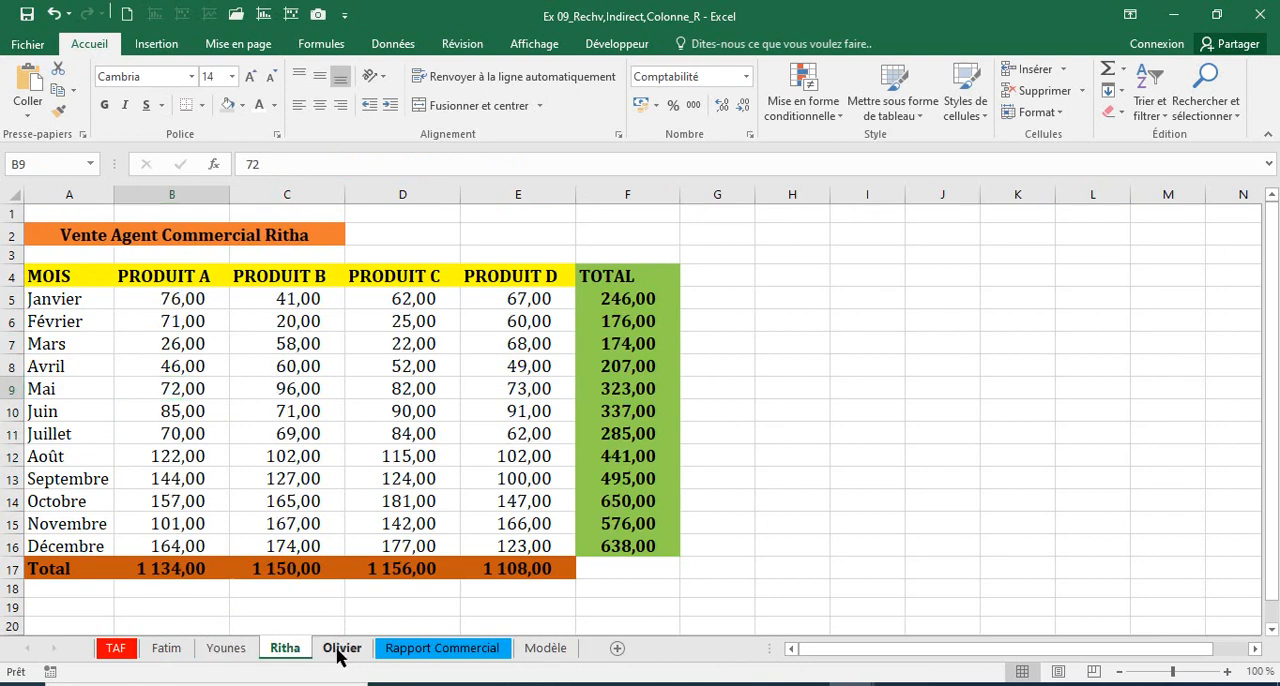
{"action": "left_click", "coordinate": [338, 650]}
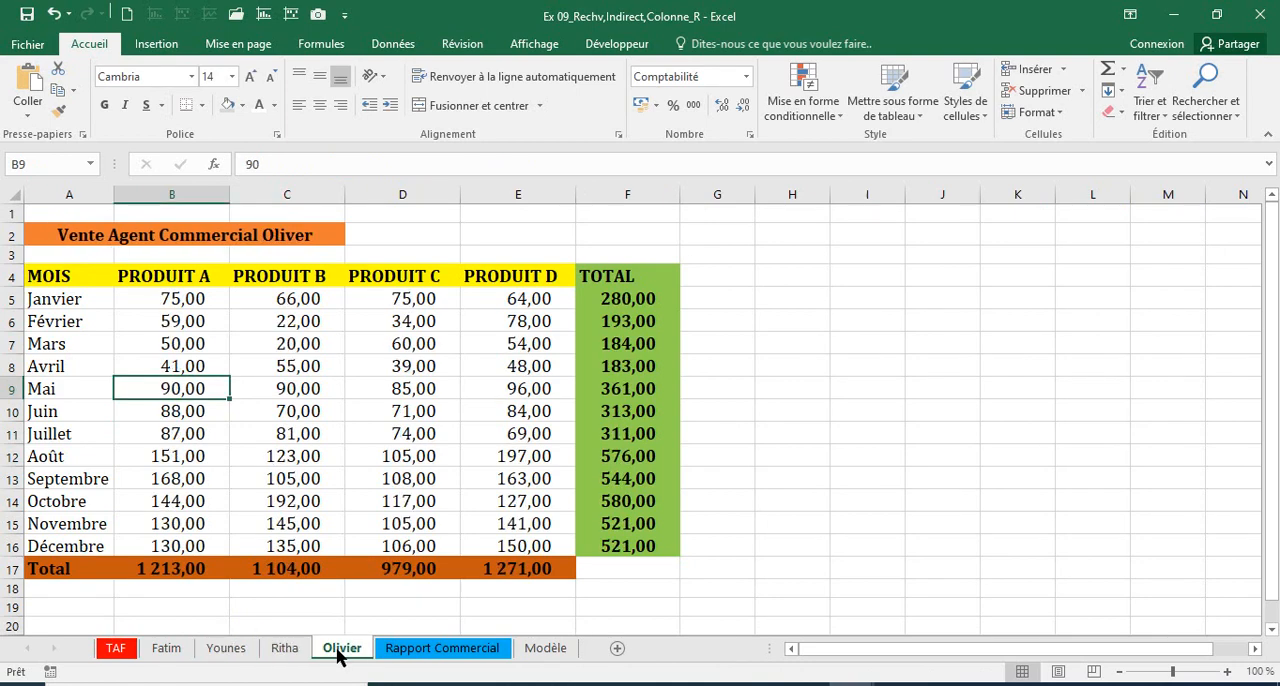
{"action": "left_click", "coordinate": [412, 652]}
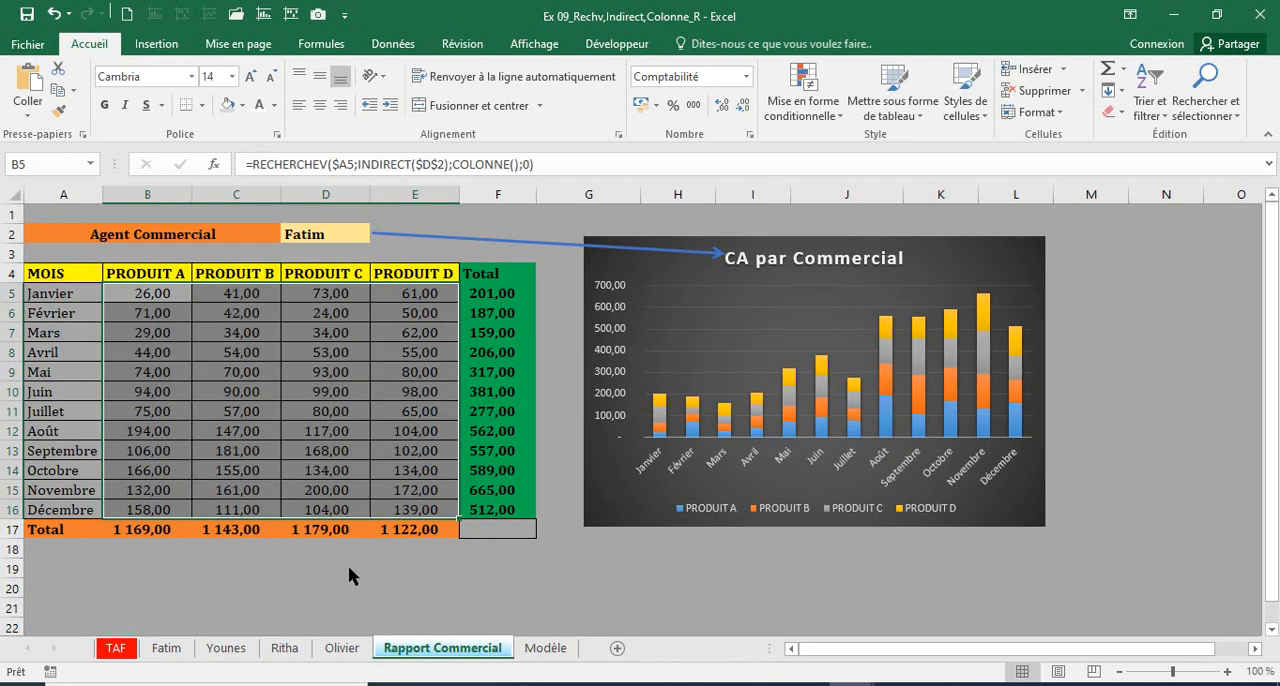
Step: Choose the second agent from the Agent Commercial list in cell D2 of the report
{"action": "left_click", "coordinate": [303, 232]}
{"action": "left_click", "coordinate": [379, 235]}
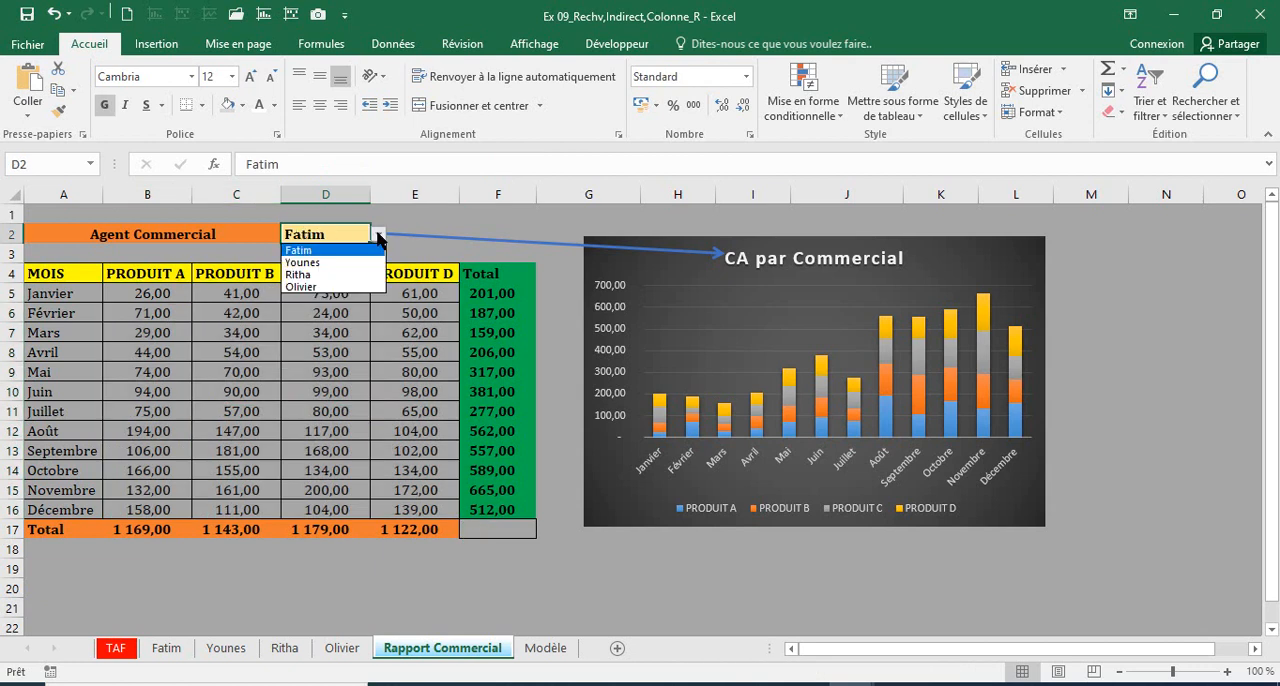
{"action": "left_click", "coordinate": [303, 262]}
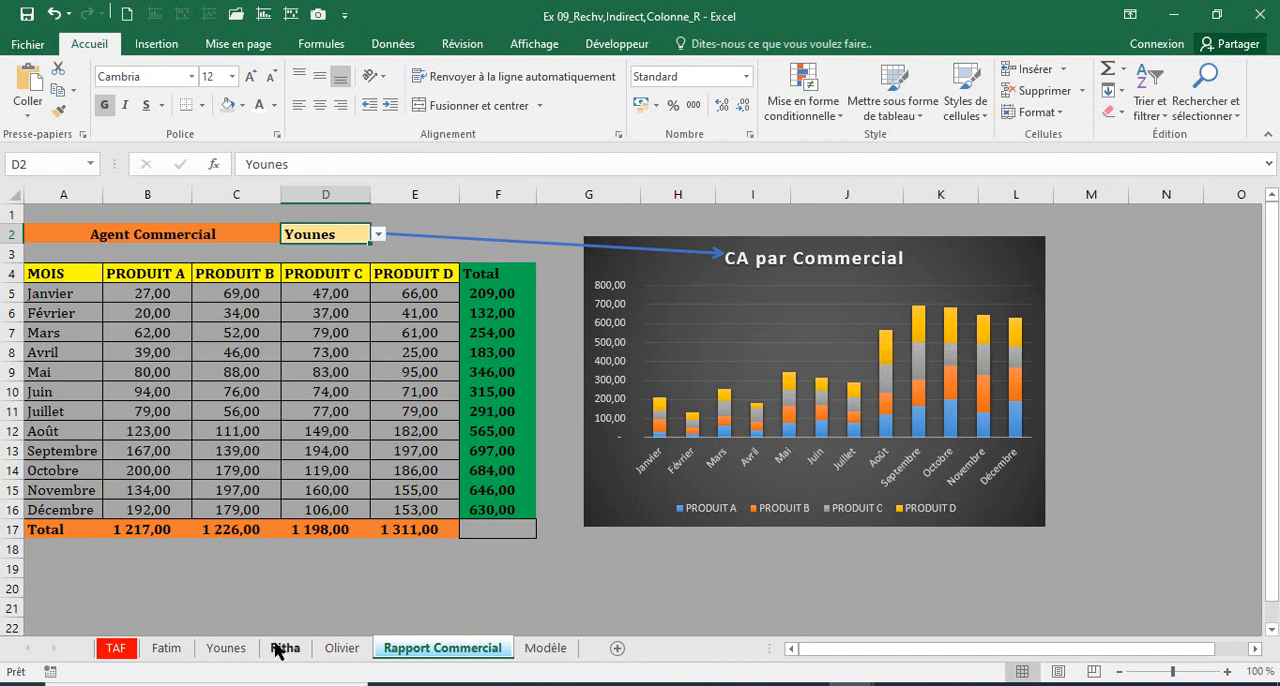
Step: Compare the range A5:E16 on the second agent's sheet with the product figures in the Rapport Commercial table
{"action": "left_click", "coordinate": [215, 650]}
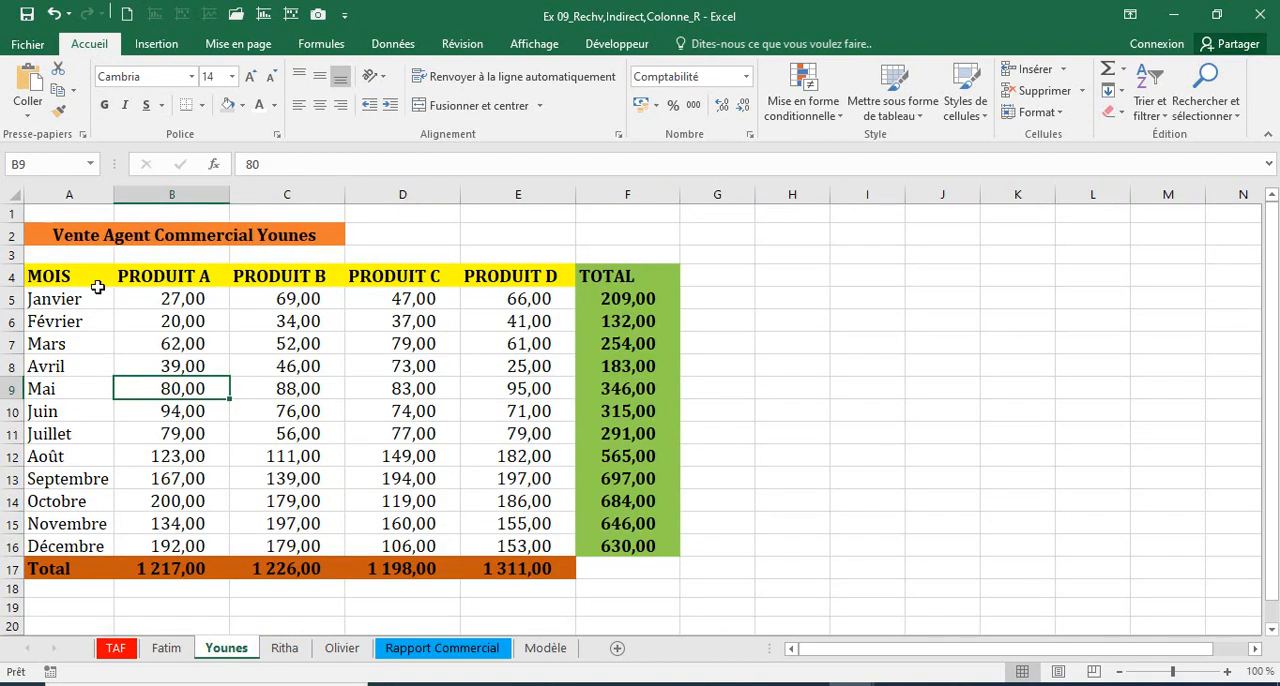
{"action": "left_click_drag", "start_coordinate": [58, 300], "coordinate": [510, 545]}
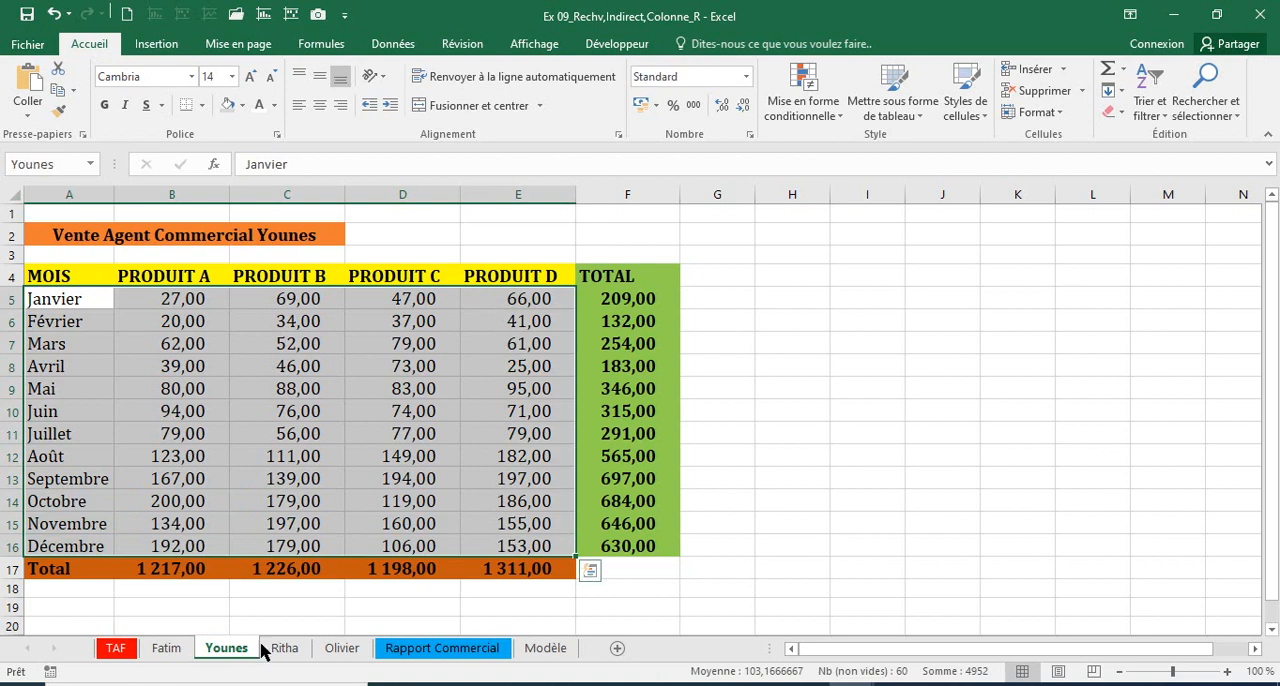
{"action": "left_click", "coordinate": [460, 650]}
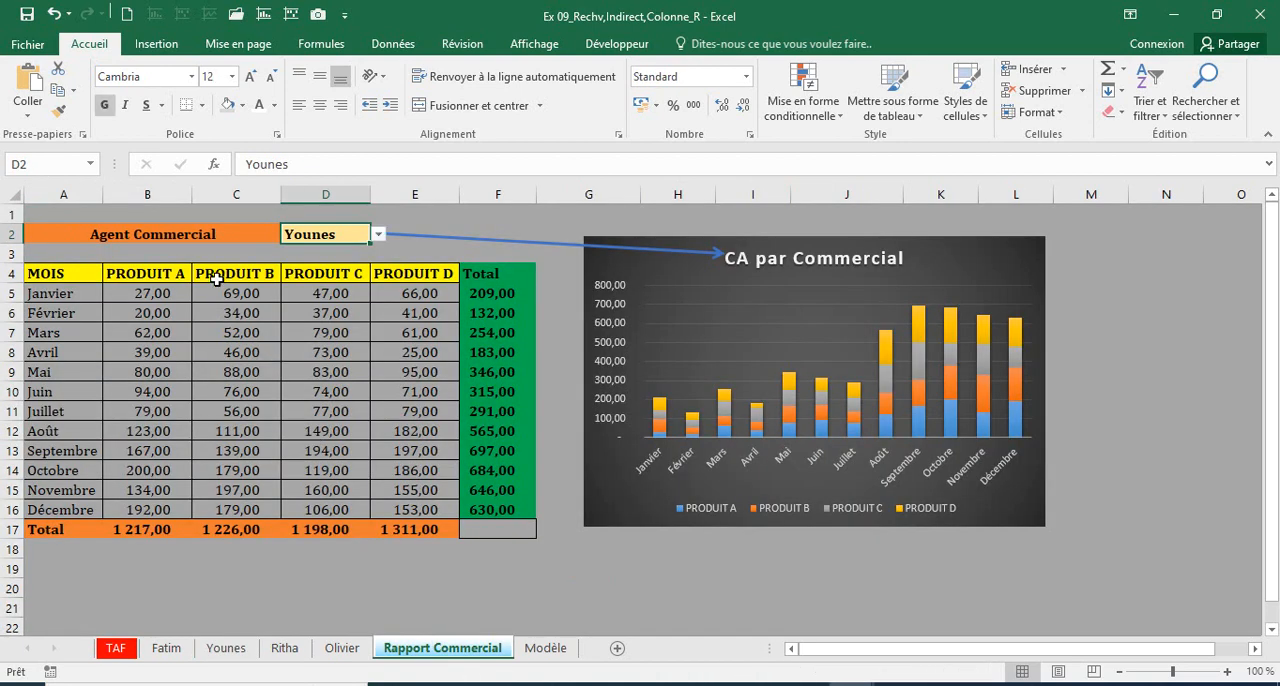
{"action": "left_click", "coordinate": [153, 290]}
{"action": "left_click_drag", "start_coordinate": [153, 290], "coordinate": [440, 490]}
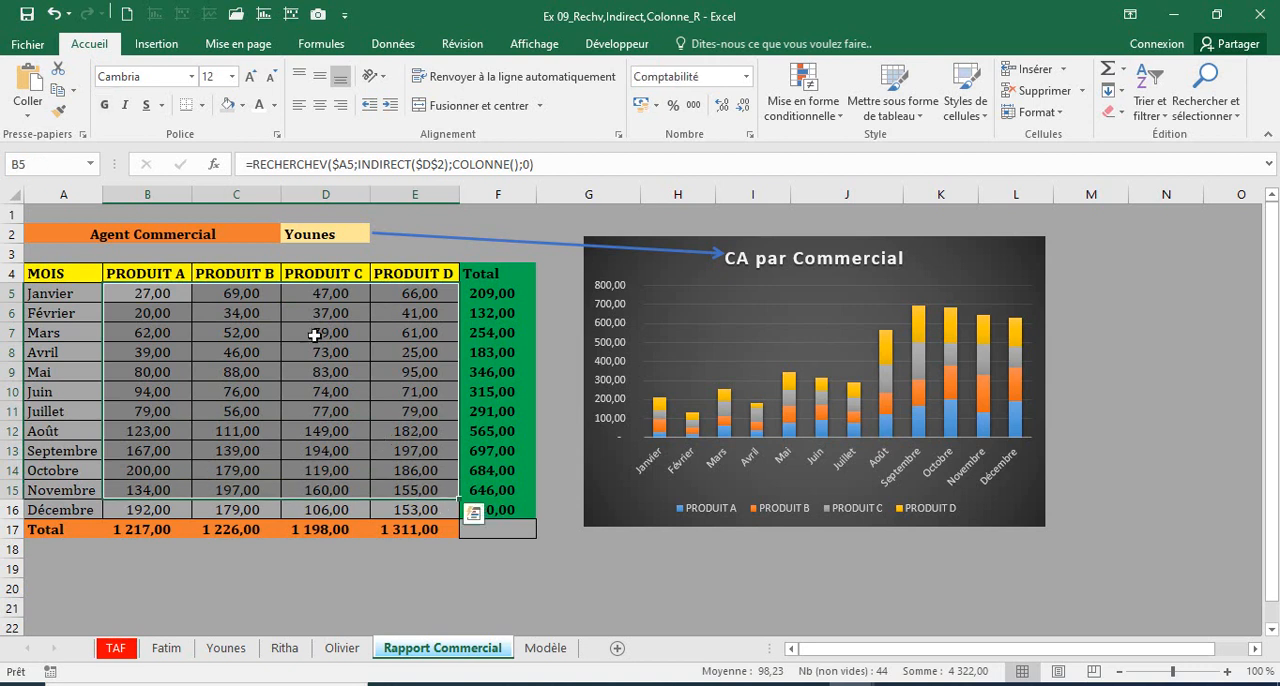
Step: Switch the Agent Commercial selection in D2 back to the first agent in the list
{"action": "left_click", "coordinate": [304, 232]}
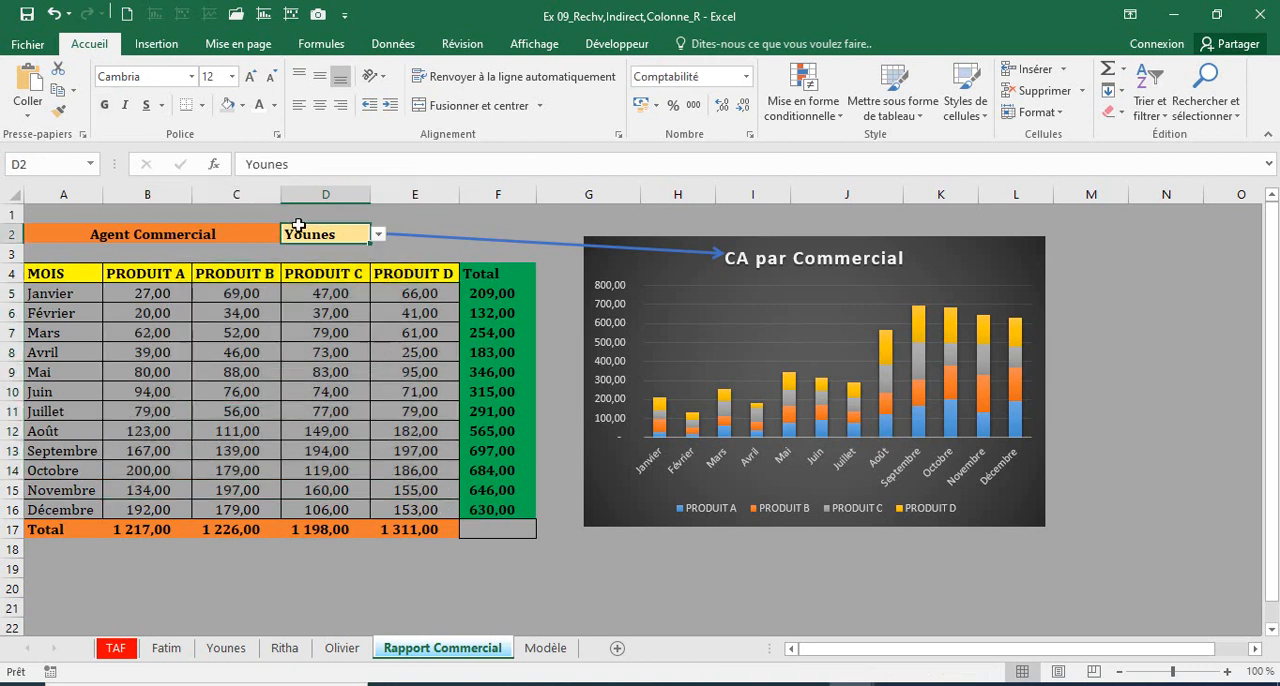
{"action": "left_click", "coordinate": [379, 236]}
{"action": "left_click", "coordinate": [321, 251]}
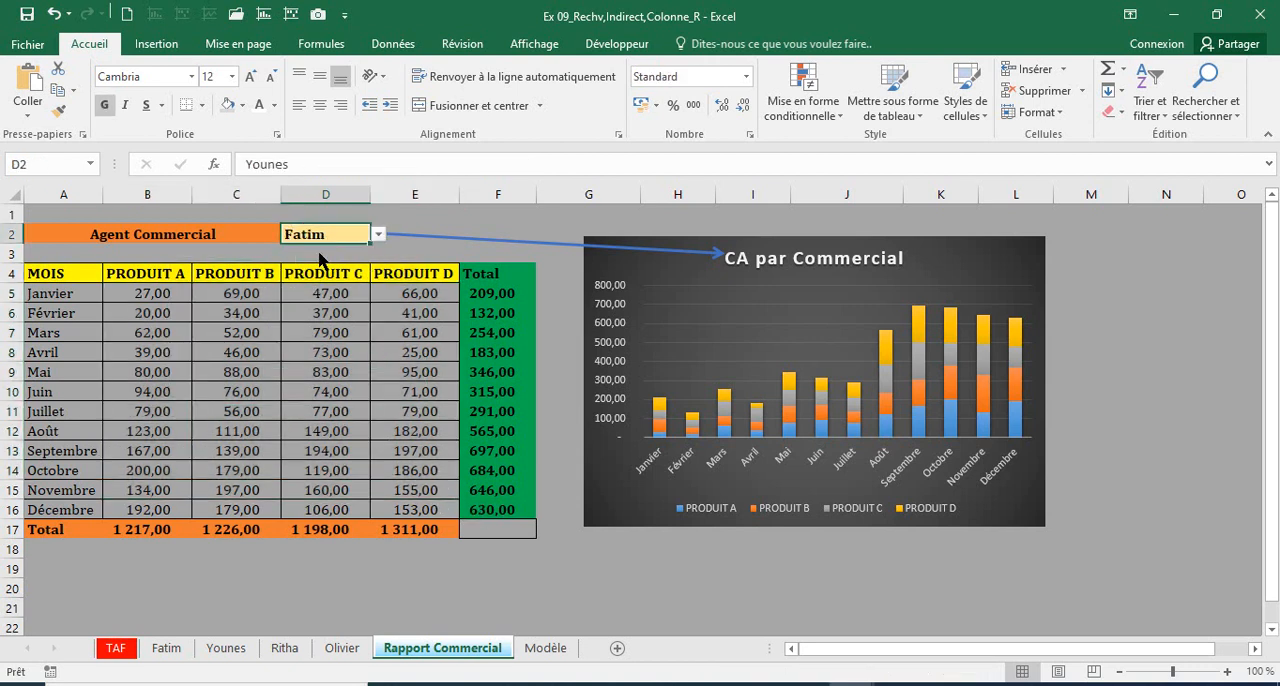
Step: Compare the product figures on the first agent's sheet with the report, and inspect the chart's PRODUIT D series
{"action": "left_click", "coordinate": [168, 649]}
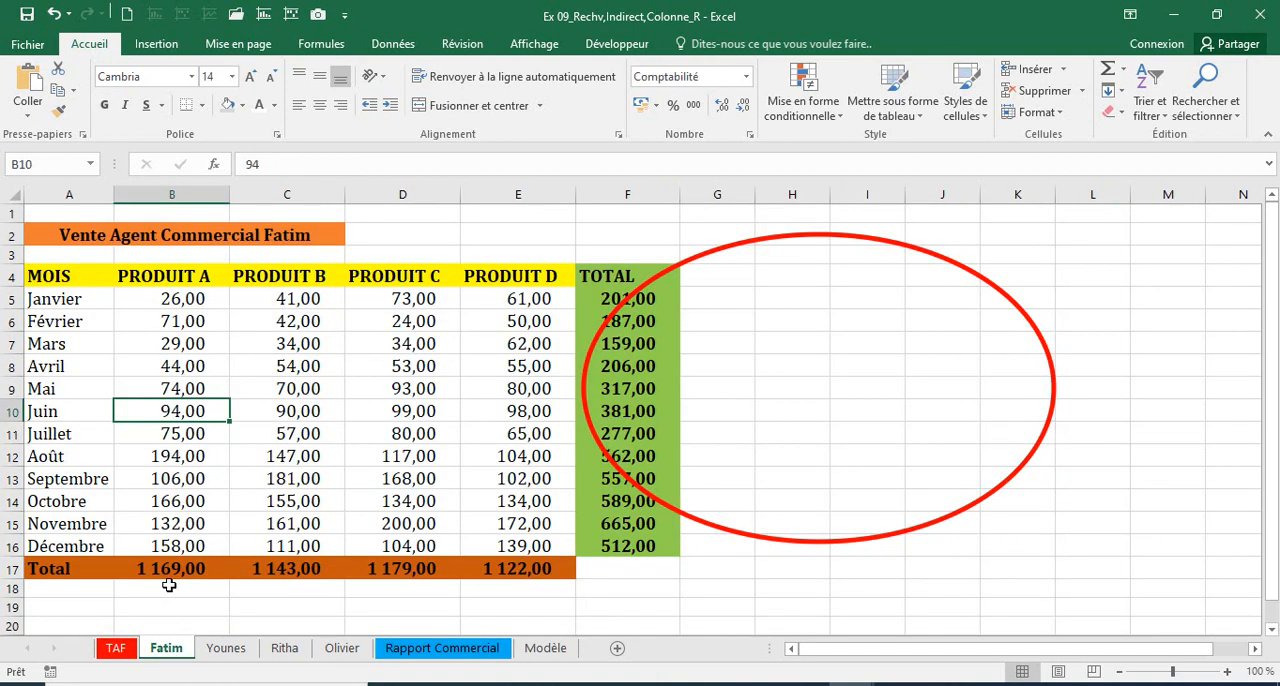
{"action": "left_click_drag", "start_coordinate": [175, 300], "coordinate": [506, 567]}
{"action": "left_click", "coordinate": [411, 648]}
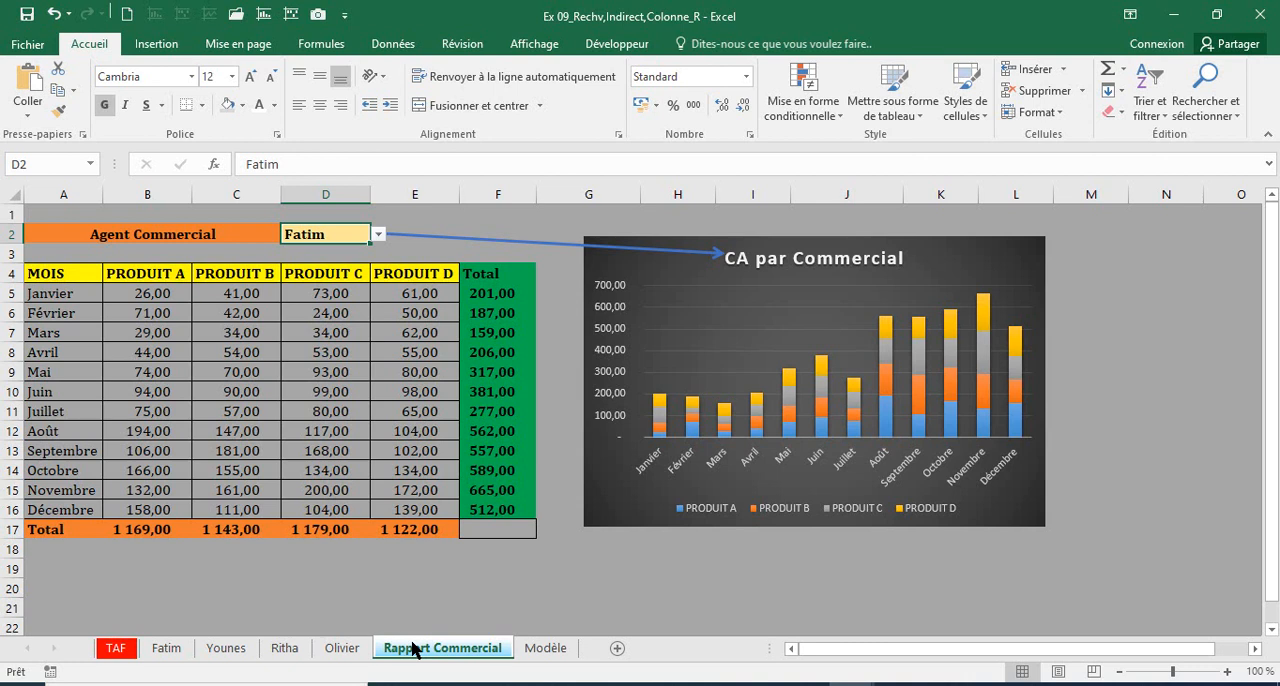
{"action": "left_click", "coordinate": [947, 322]}
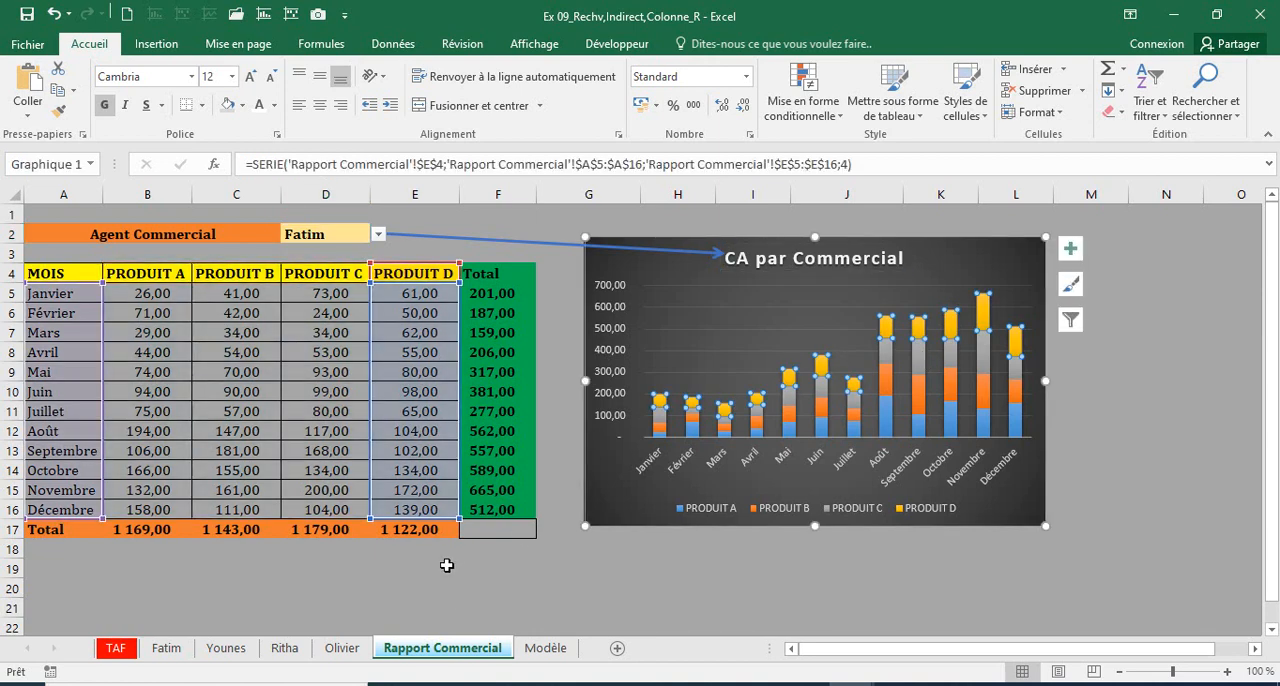
{"action": "left_click", "coordinate": [414, 587]}
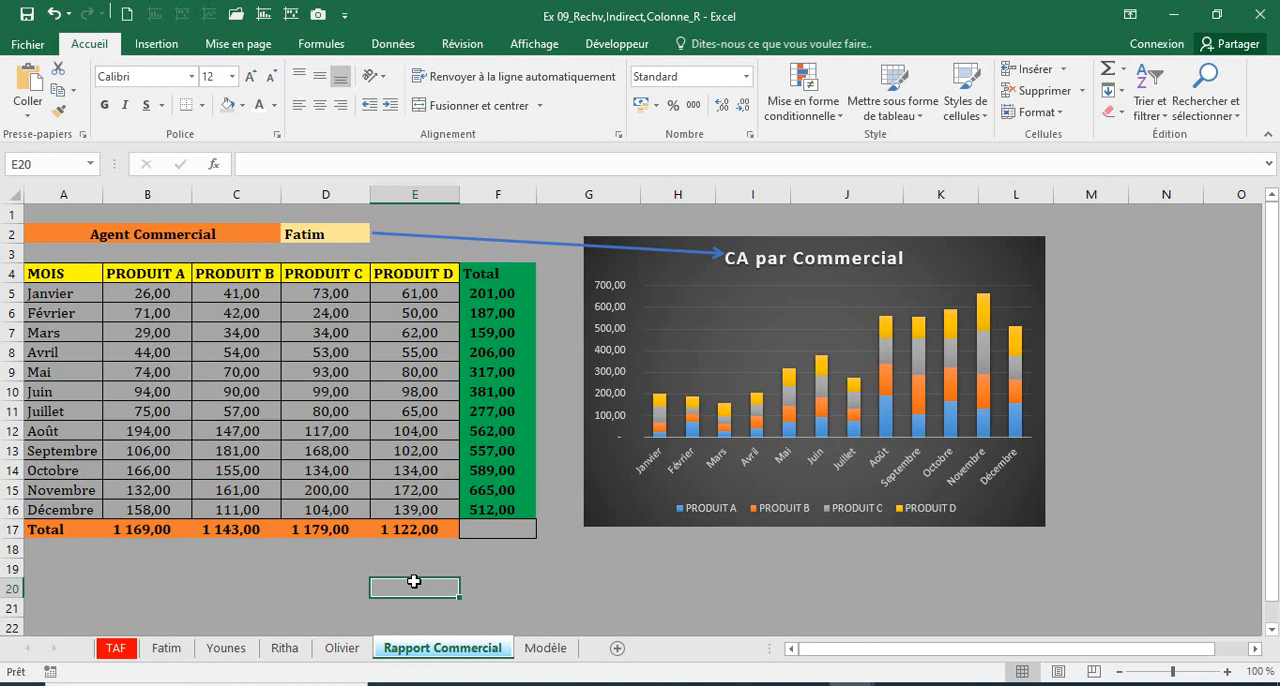
Step: Set the report's Agent Commercial cell D2 to the second agent in the list again
{"action": "left_click", "coordinate": [339, 239]}
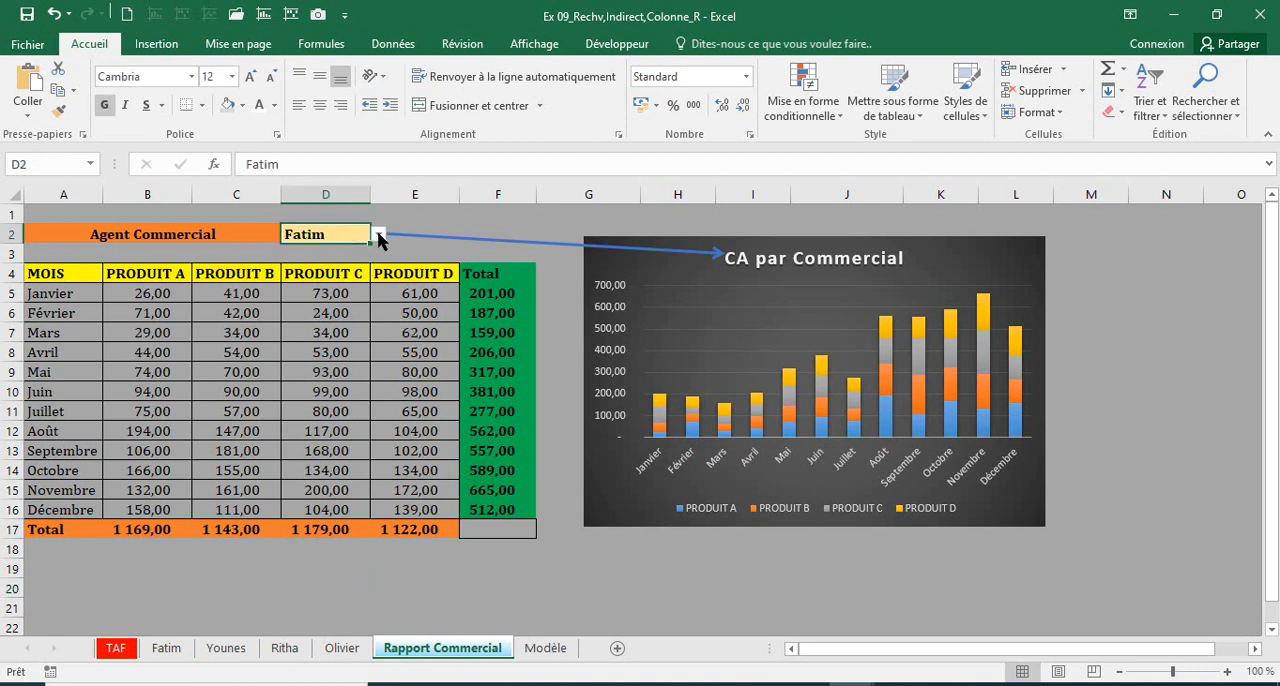
{"action": "left_click", "coordinate": [379, 234]}
{"action": "left_click", "coordinate": [305, 257]}
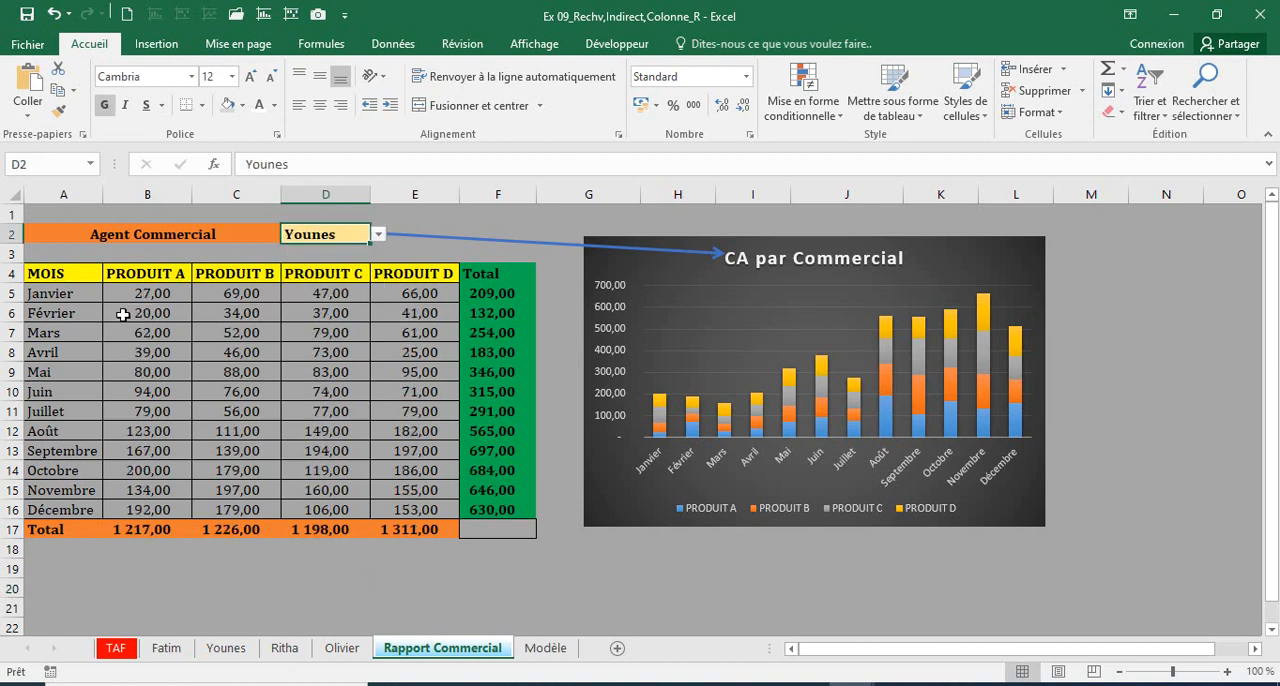
Step: Inspect the full formula =RECHERCHEV($A5;INDIRECT($D$2);COLONNE();0) in cell B5
{"action": "left_click", "coordinate": [125, 294]}
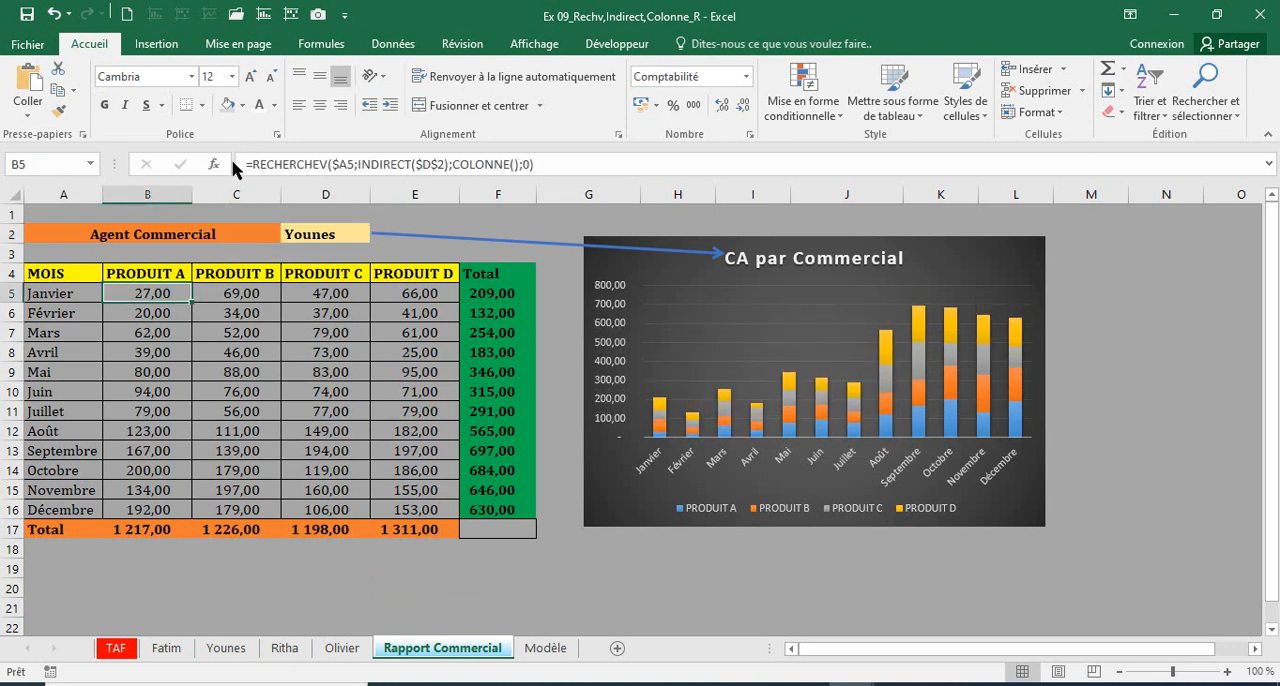
{"action": "left_click", "coordinate": [250, 165]}
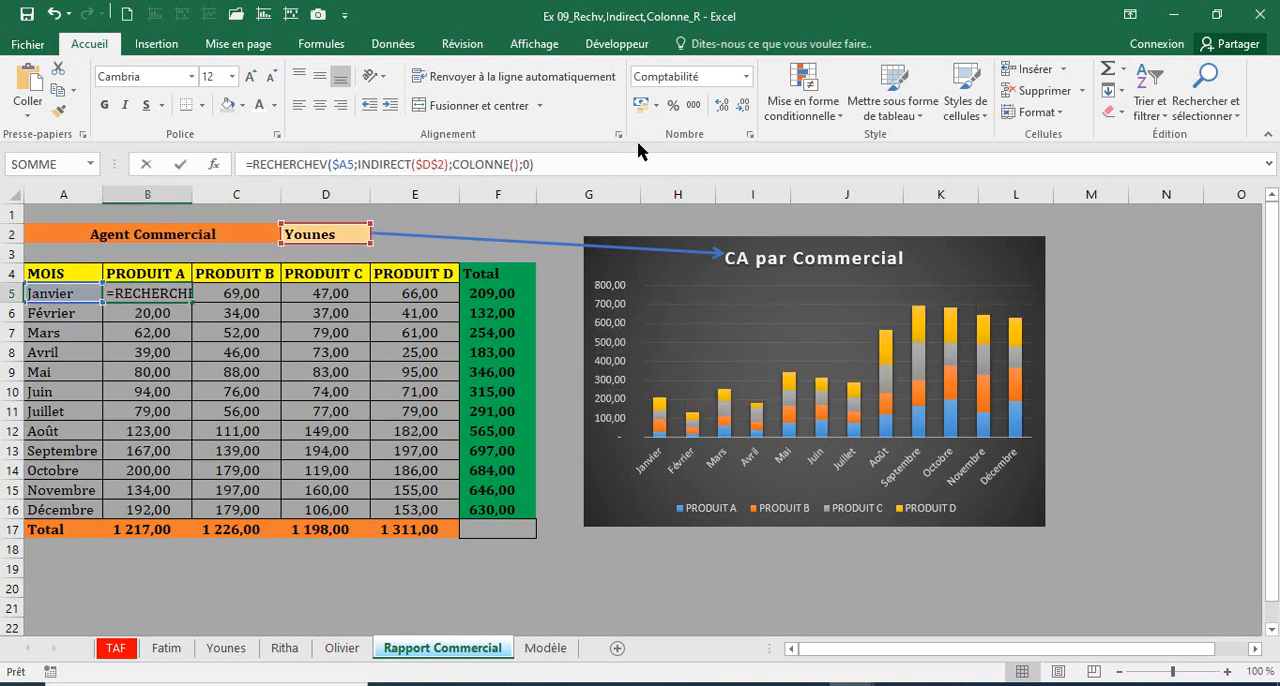
{"action": "left_click_drag", "start_coordinate": [540, 164], "coordinate": [238, 164]}
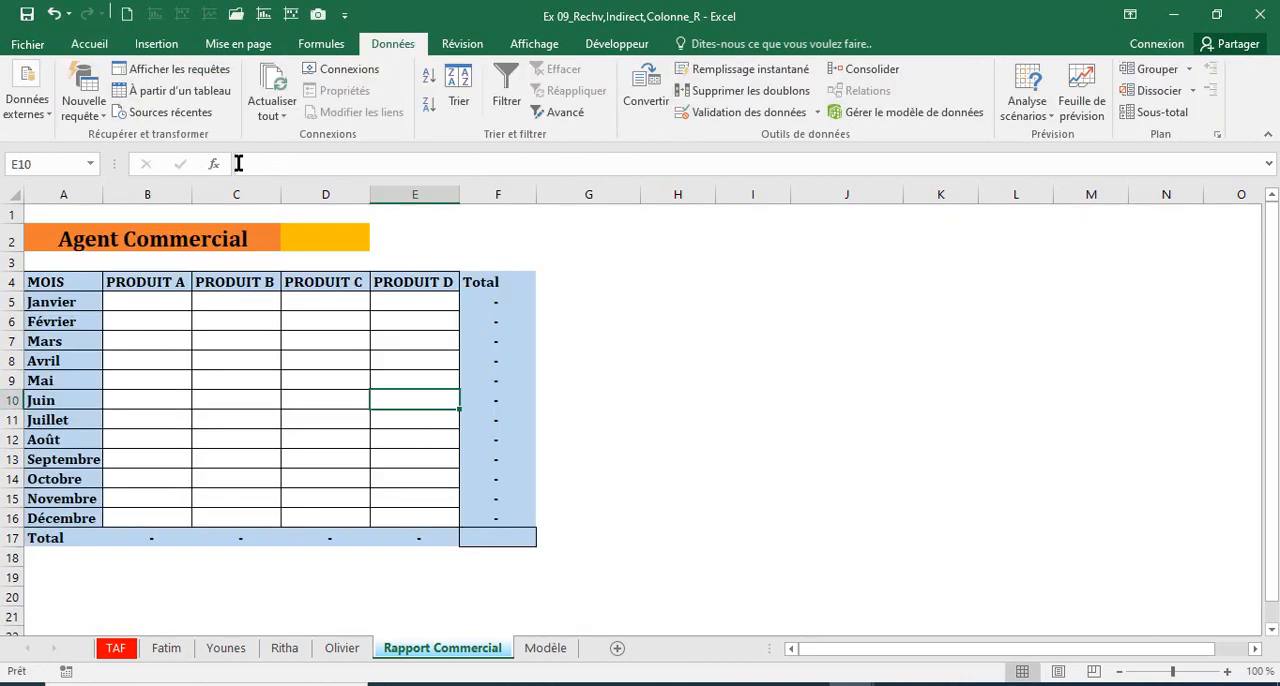
Step: Review the empty report range B5:E16 and the four agents' source sheets, returning to Rapport Commercial
{"action": "left_click", "coordinate": [146, 302]}
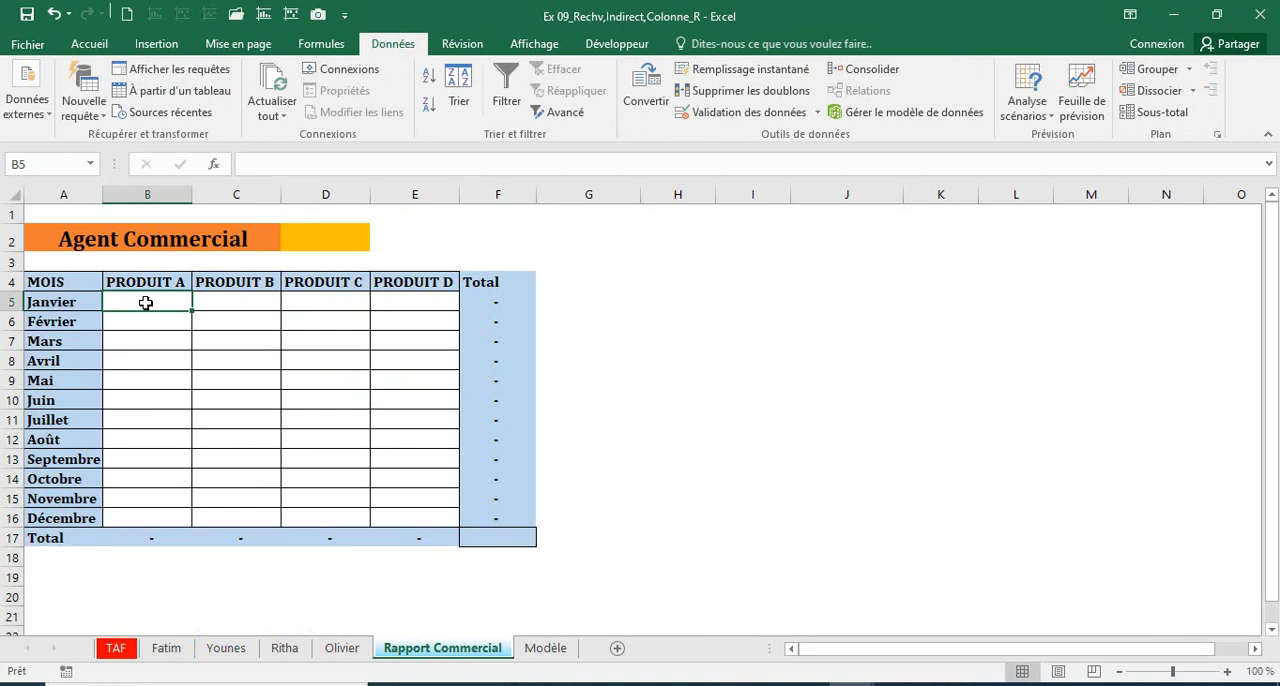
{"action": "mouse_move", "coordinate": [146, 302]}
{"action": "left_mouse_down"}
{"action": "mouse_move", "coordinate": [423, 480]}
{"action": "mouse_move", "coordinate": [423, 516]}
{"action": "left_mouse_up"}
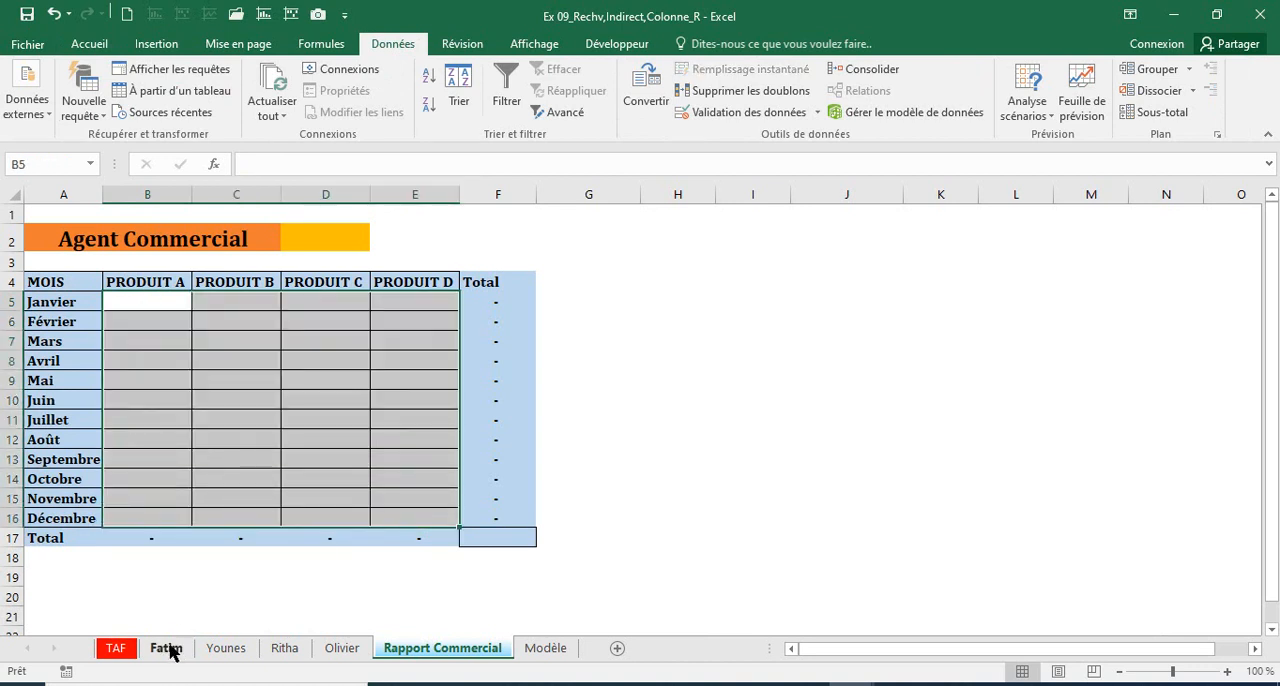
{"action": "left_click", "coordinate": [166, 648]}
{"action": "left_click", "coordinate": [224, 652]}
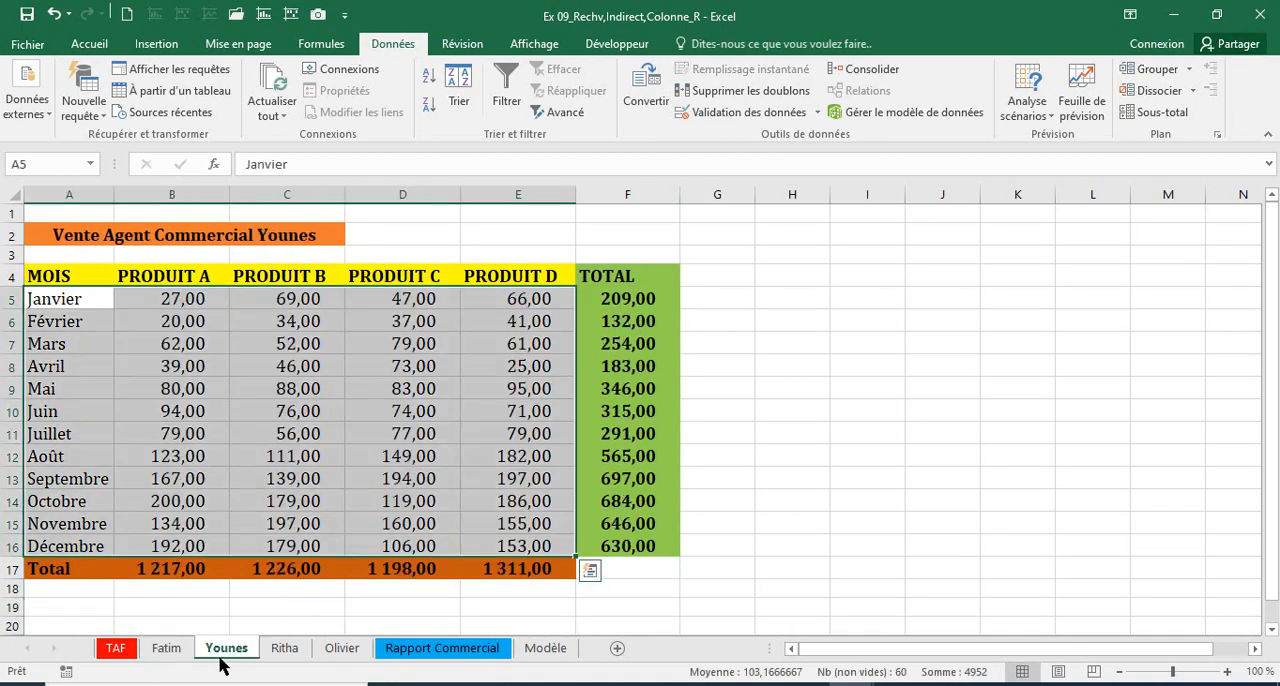
{"action": "left_click", "coordinate": [285, 652]}
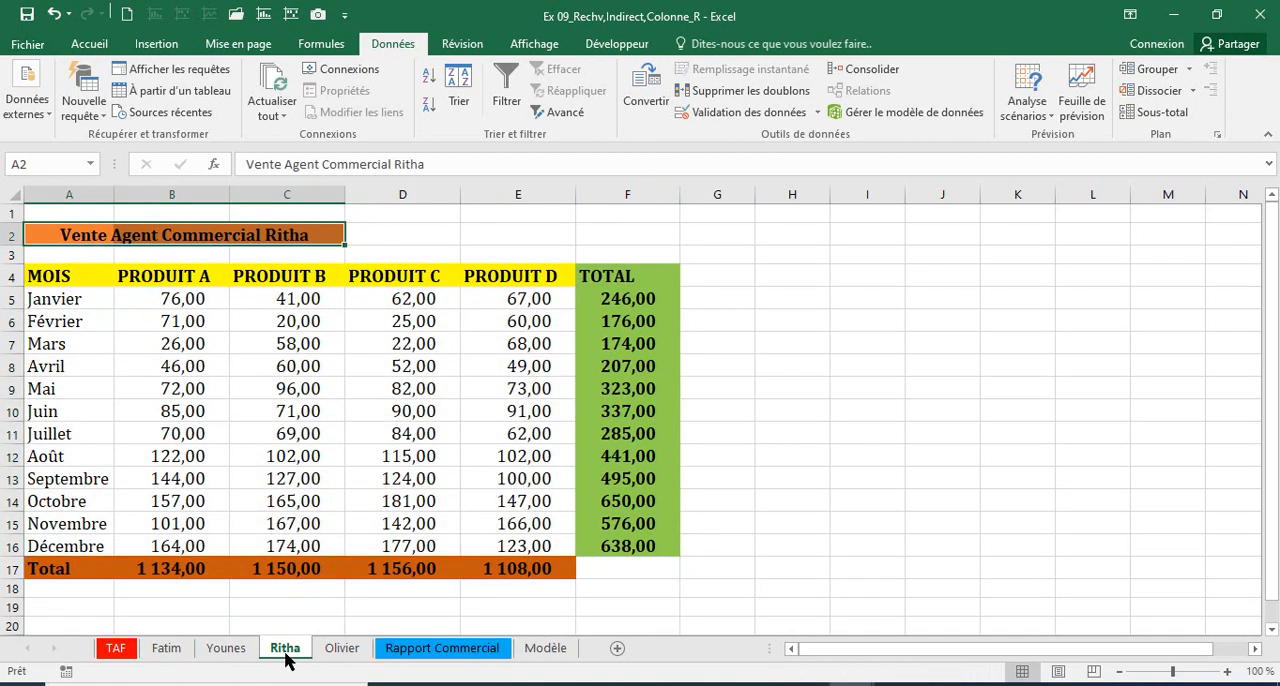
{"action": "left_click", "coordinate": [350, 652]}
{"action": "left_click", "coordinate": [442, 652]}
Step: Start a RECHERCHEV formula in B5 of Rapport Commercial with A5 as the lookup value
{"action": "left_click", "coordinate": [144, 300]}
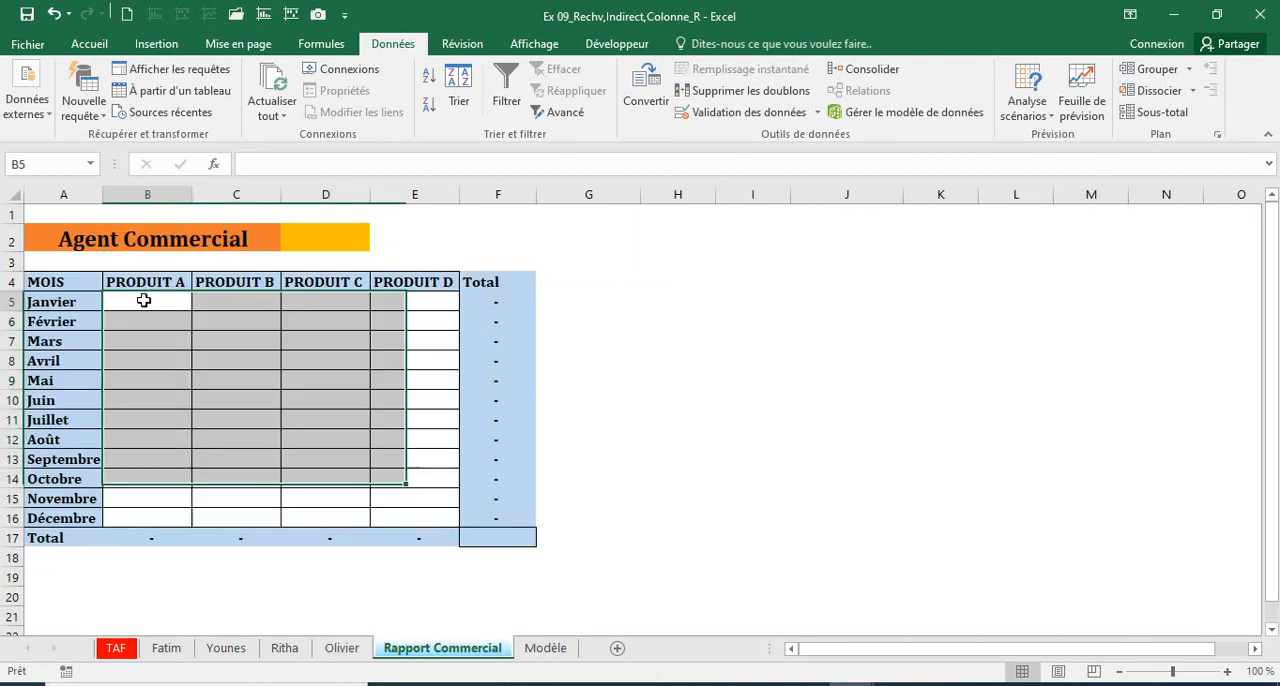
{"action": "type", "text": "=rec"}
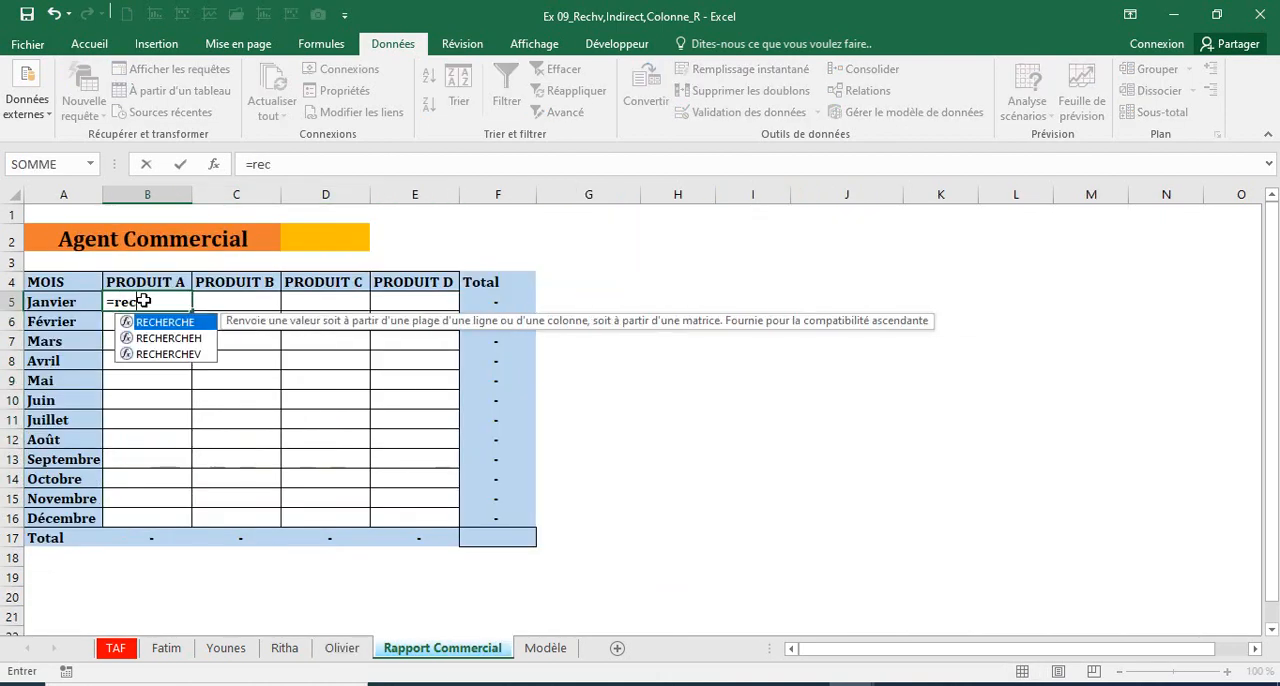
{"action": "double_click", "coordinate": [152, 355]}
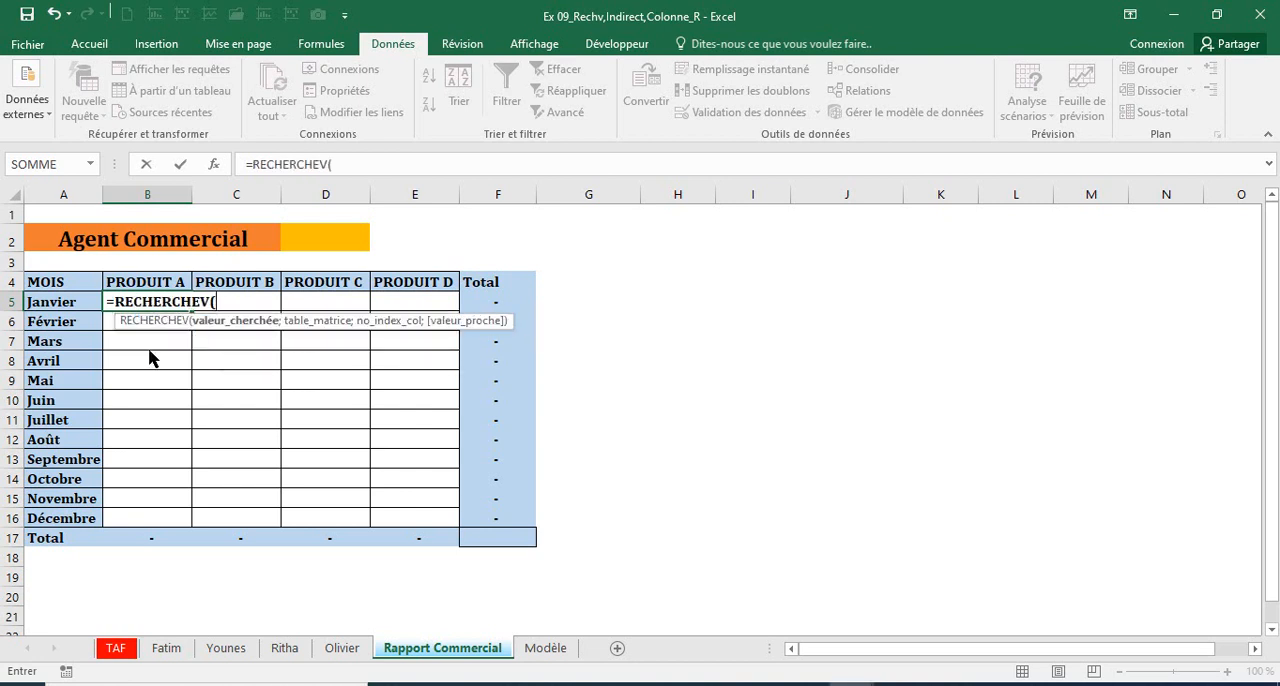
{"action": "left_click", "coordinate": [80, 302]}
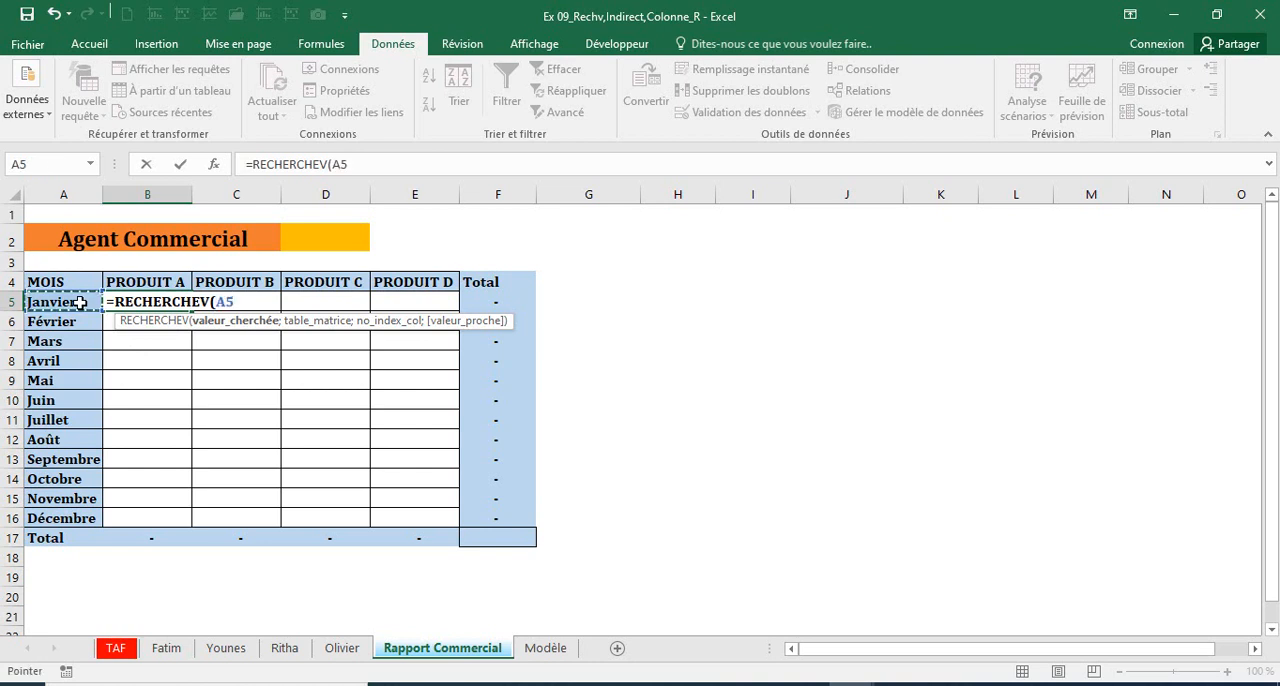
{"action": "type", "text": ";"}
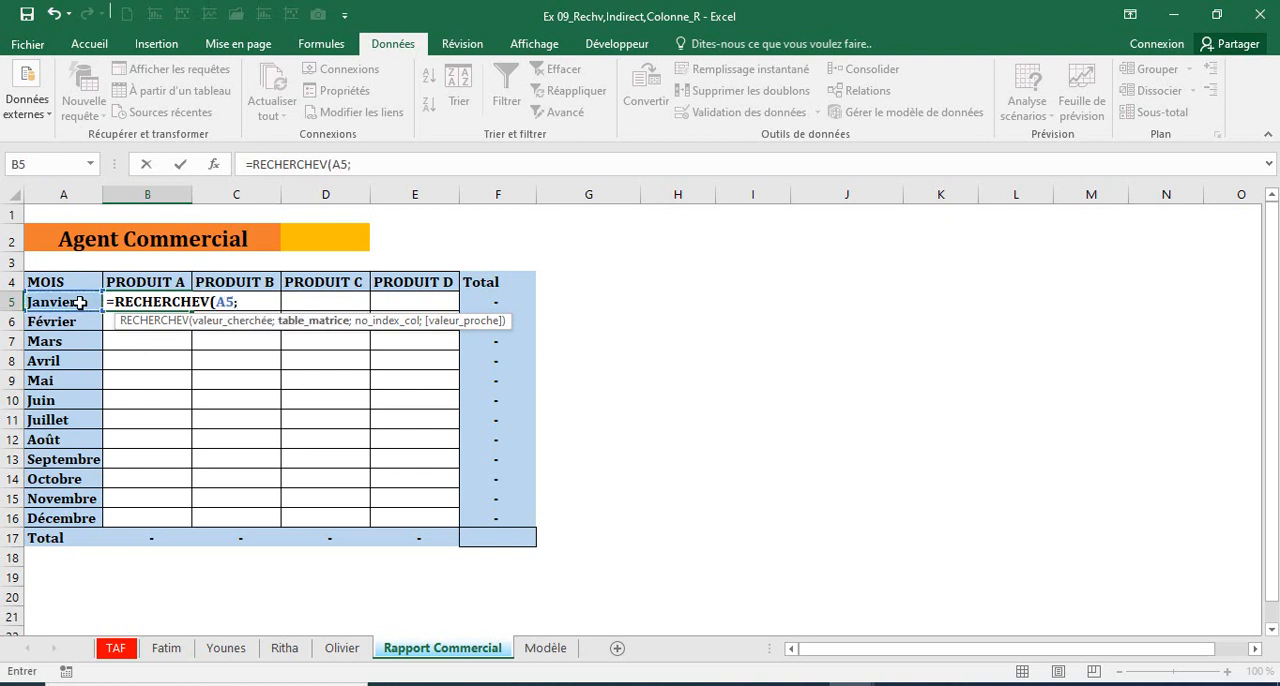
Step: Set the formula's table array to A4:F17 on the first agent's sheet, with absolute references $A$4:$F$17
{"action": "left_click", "coordinate": [163, 648]}
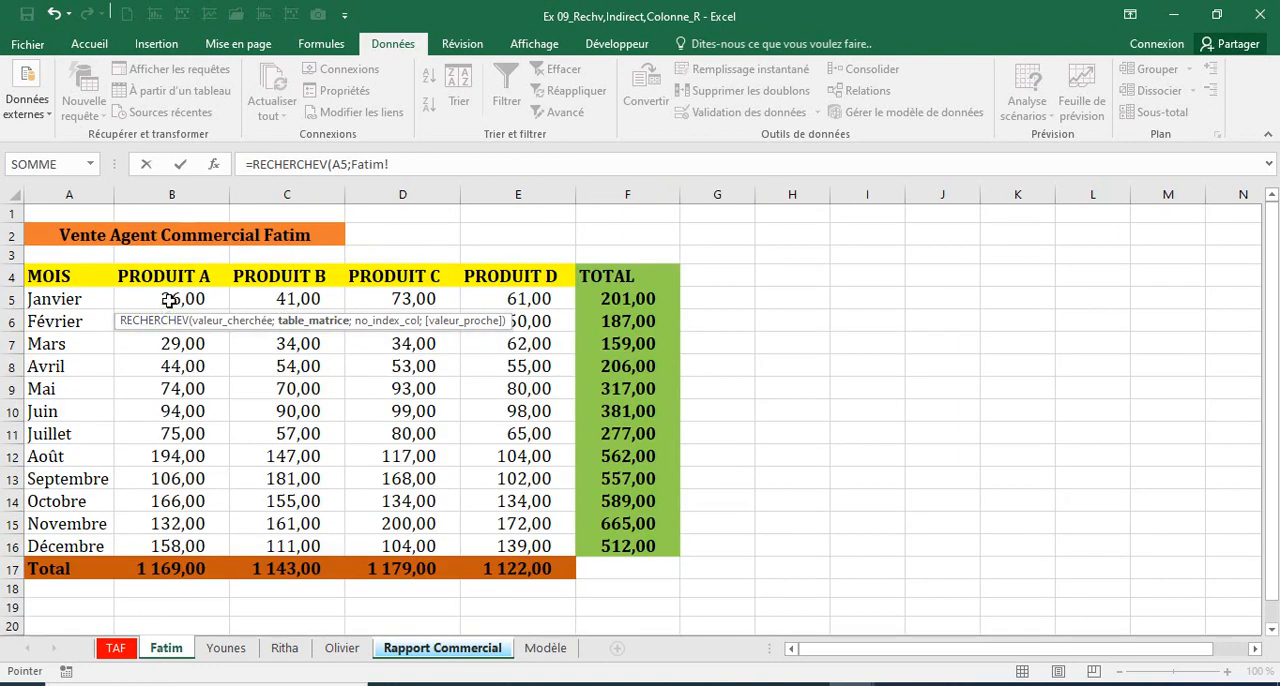
{"action": "left_click", "coordinate": [170, 299]}
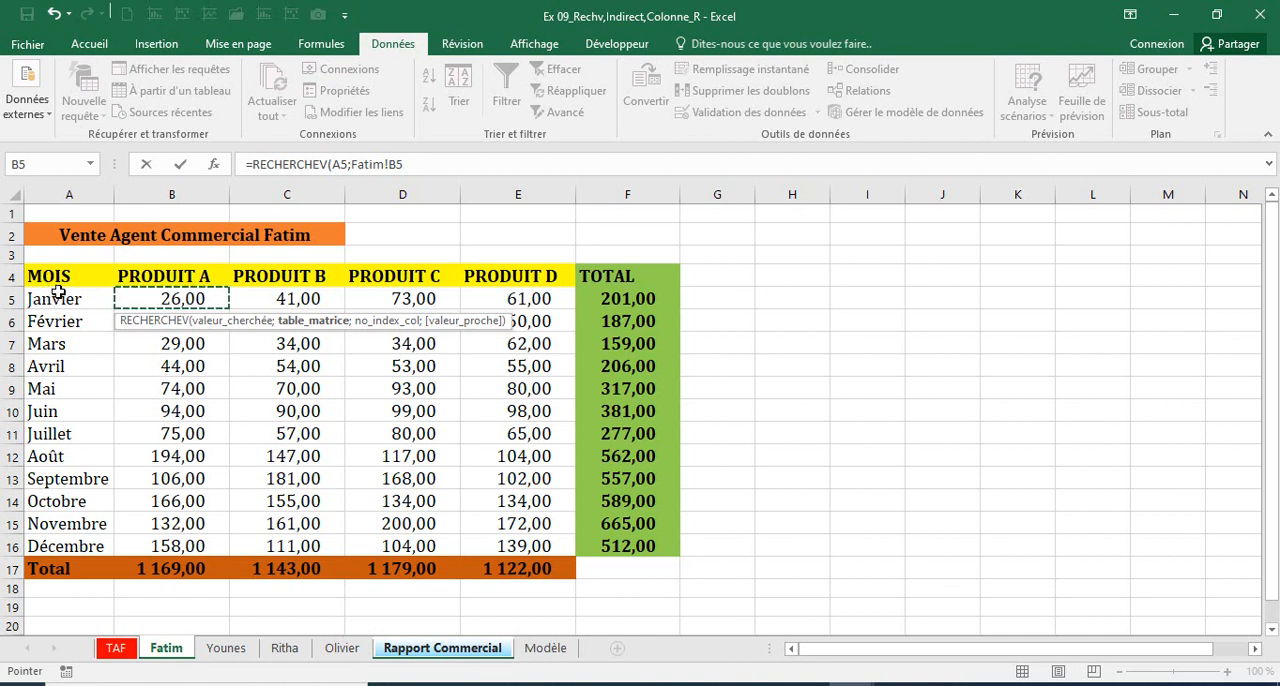
{"action": "left_click_drag", "start_coordinate": [52, 277], "coordinate": [611, 573]}
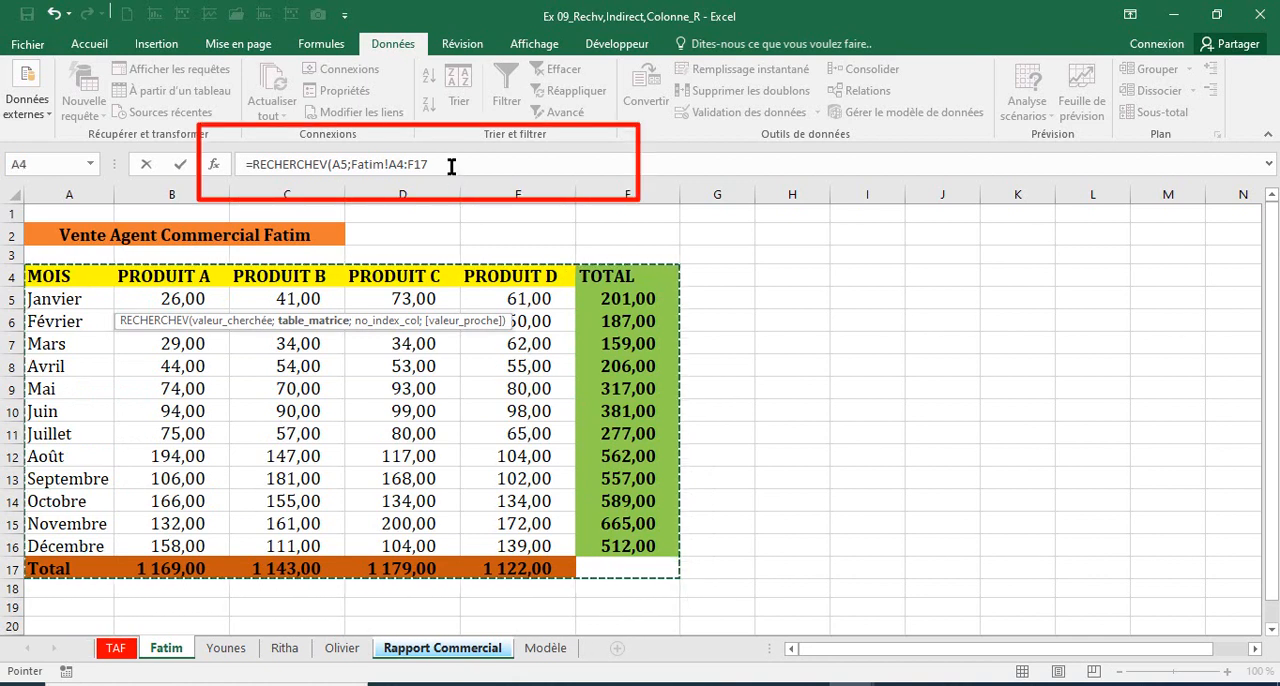
{"action": "left_click", "coordinate": [449, 165]}
{"action": "key", "text": "F4"}
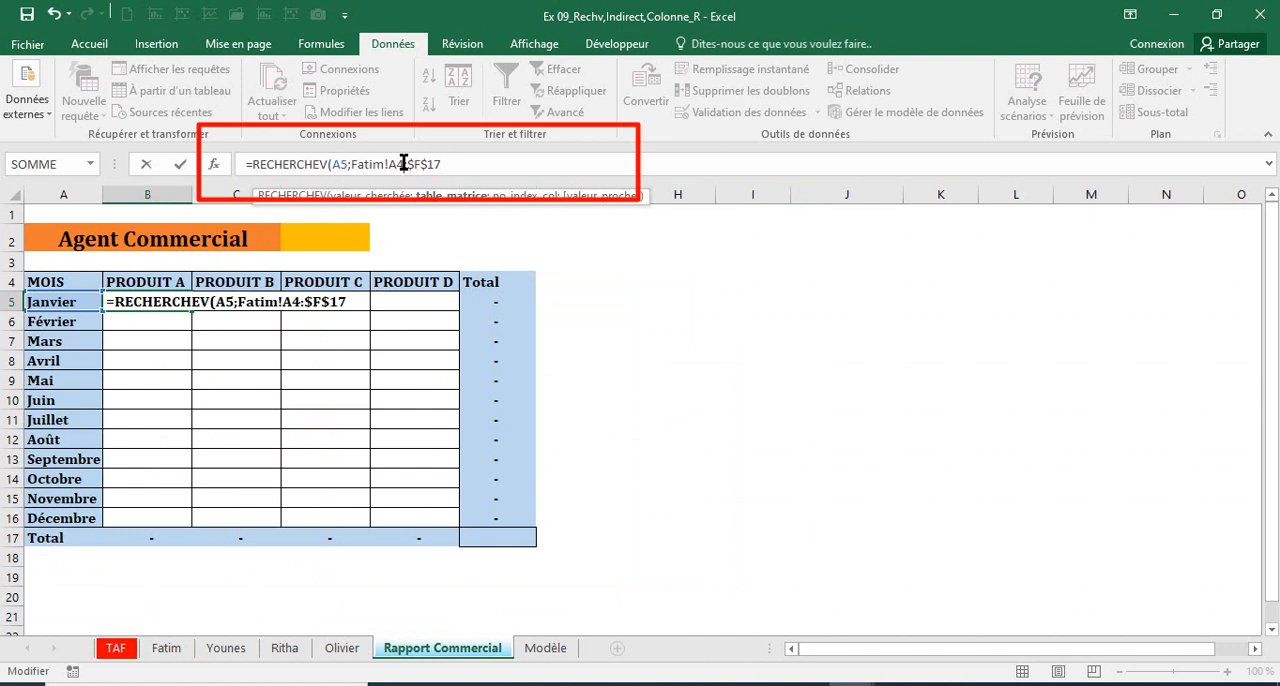
{"action": "left_click", "coordinate": [403, 163]}
{"action": "key", "text": "F4"}
Step: Complete the B5 formula with column index 2 and exact match 0
{"action": "left_click", "coordinate": [458, 164]}
{"action": "type", "text": ";2"}
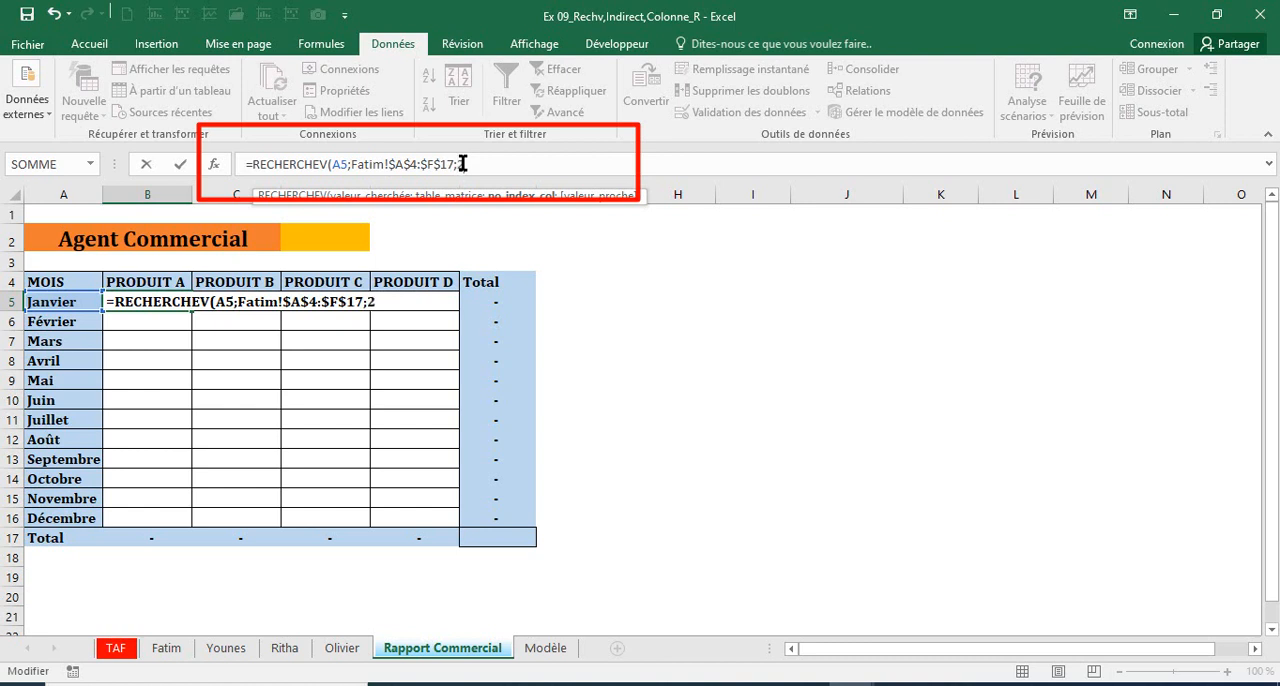
{"action": "type", "text": ";0)"}
{"action": "key", "text": "Return"}
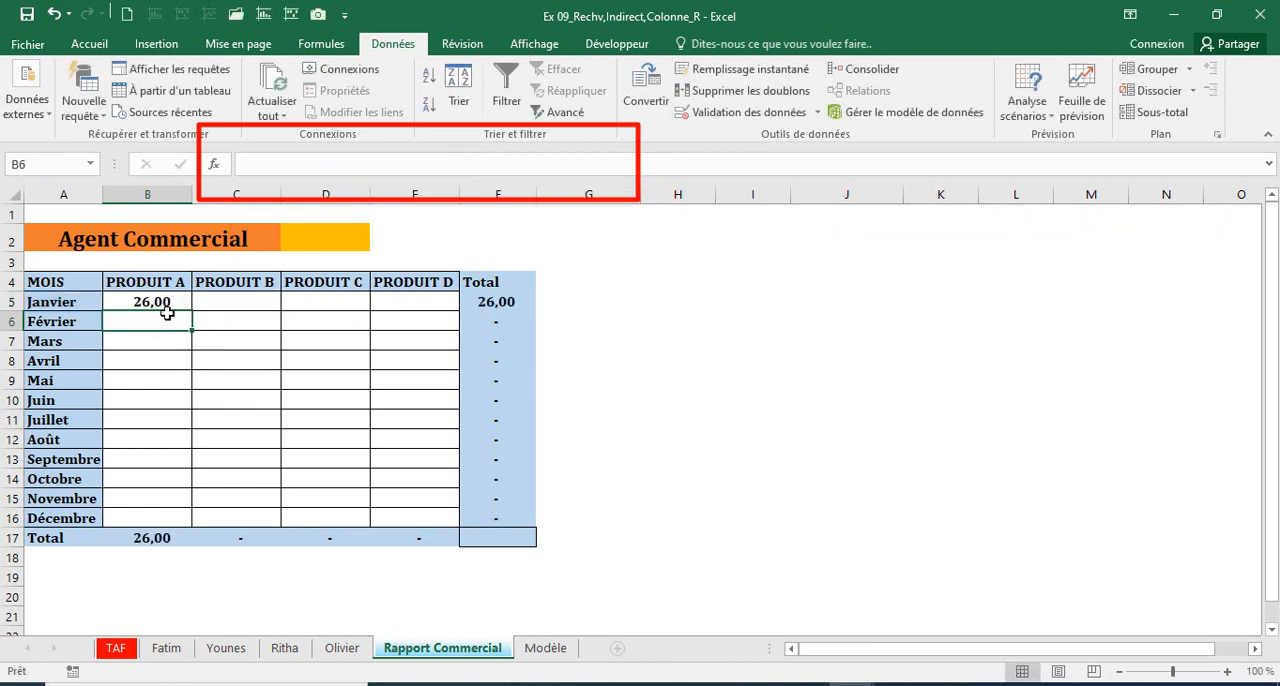
Step: Fill the B5 lookup formula down through B16 and compare the PRODUIT A figures with the first agent's sheet
{"action": "left_click", "coordinate": [167, 302]}
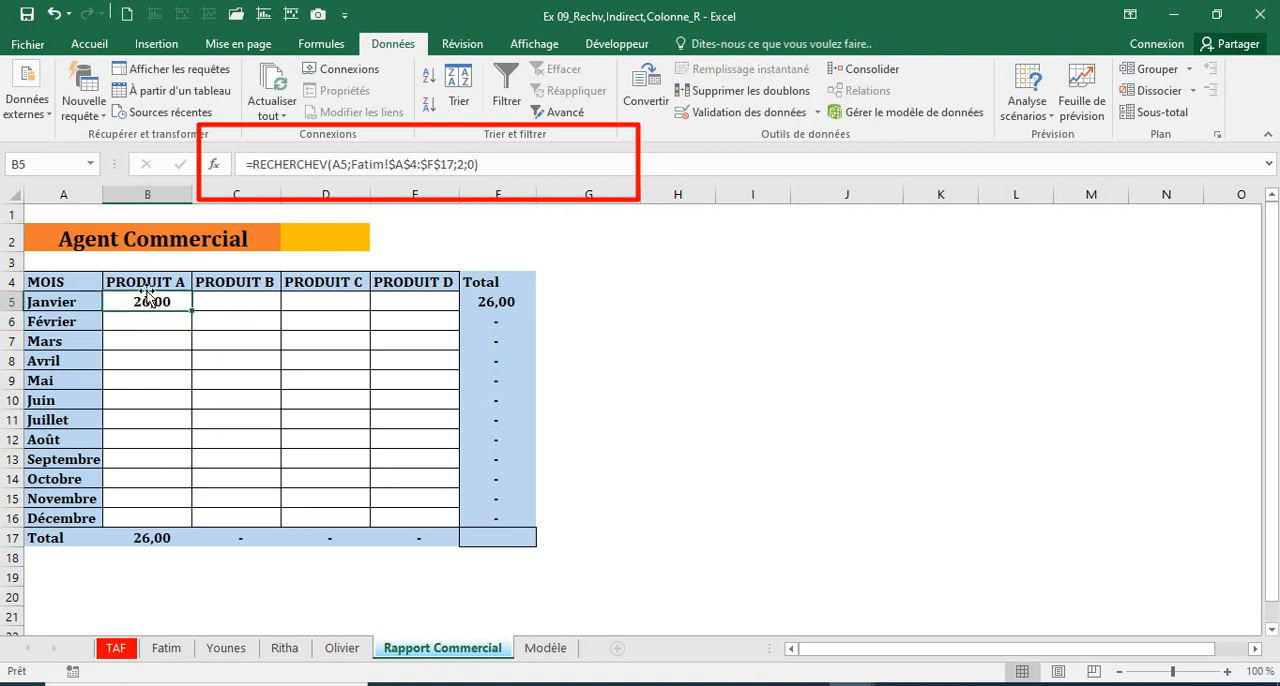
{"action": "left_click", "coordinate": [166, 648]}
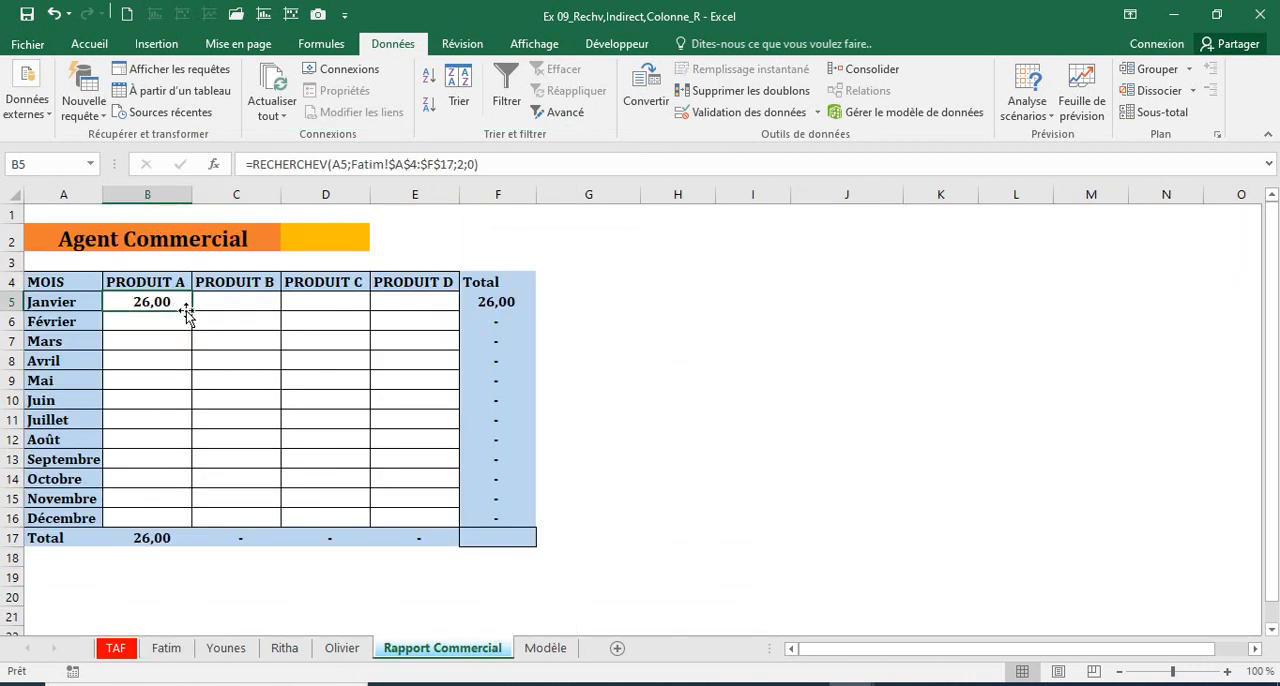
{"action": "left_click_drag", "start_coordinate": [192, 311], "coordinate": [177, 517]}
{"action": "left_click", "coordinate": [183, 301]}
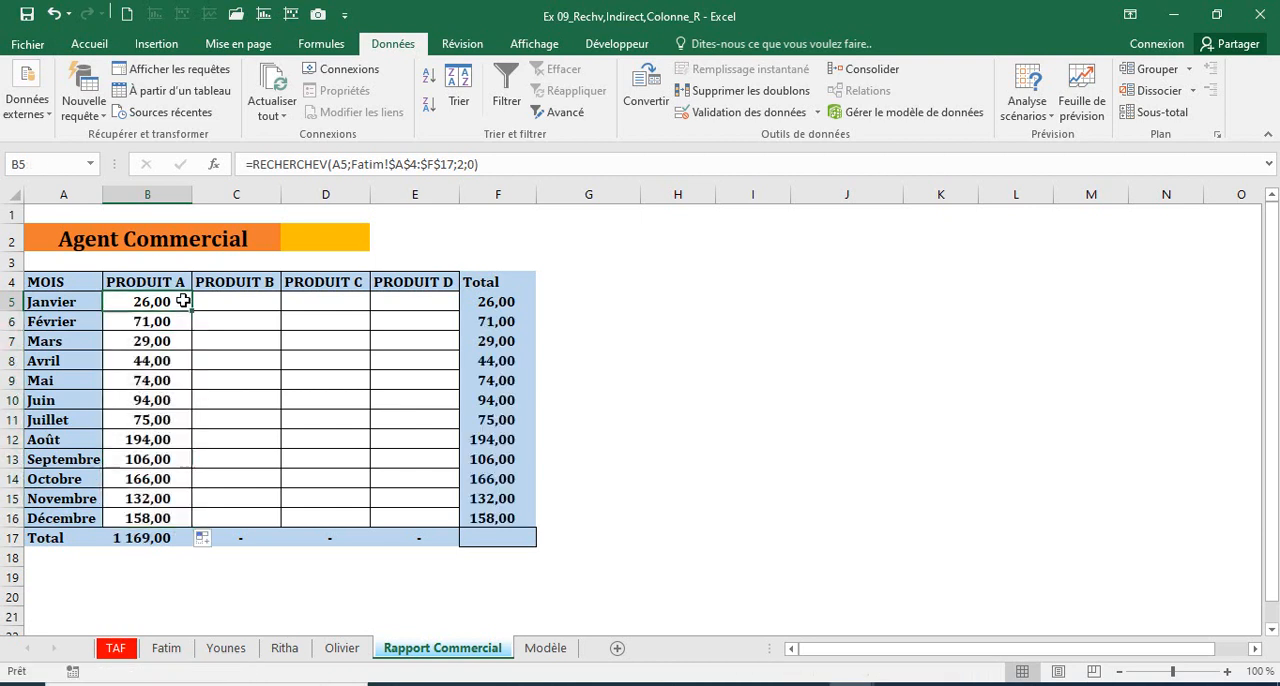
{"action": "left_click", "coordinate": [172, 651]}
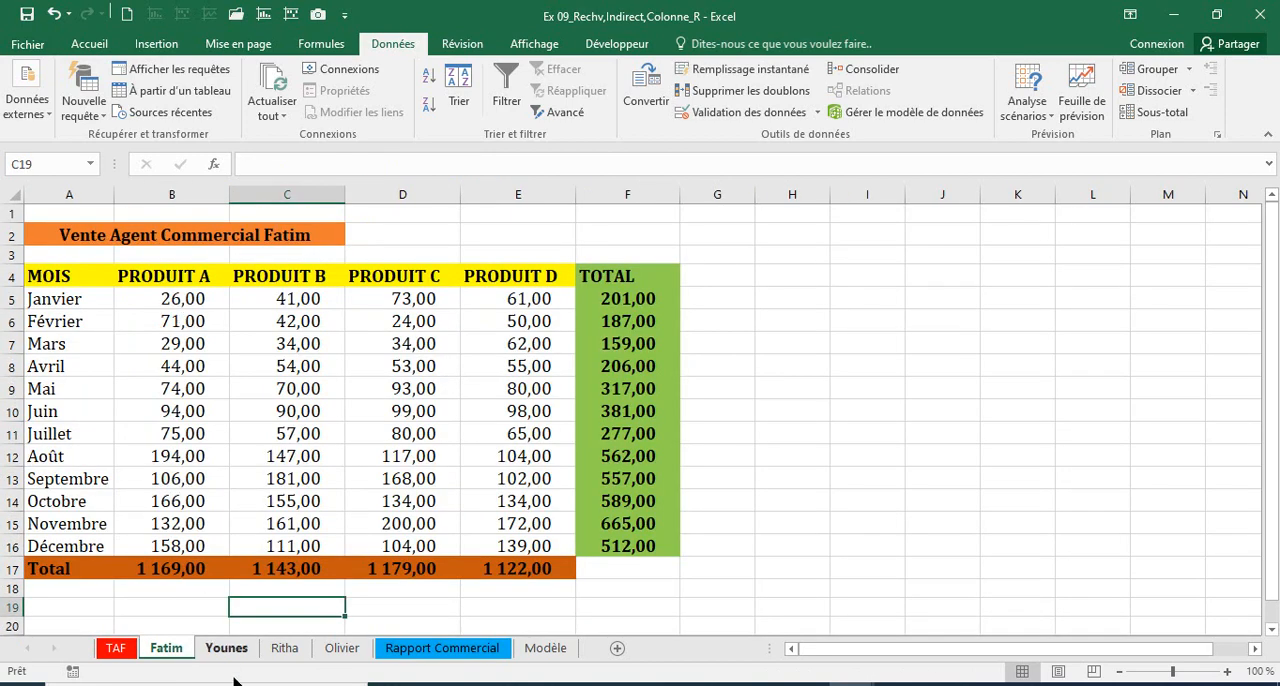
{"action": "left_click", "coordinate": [412, 650]}
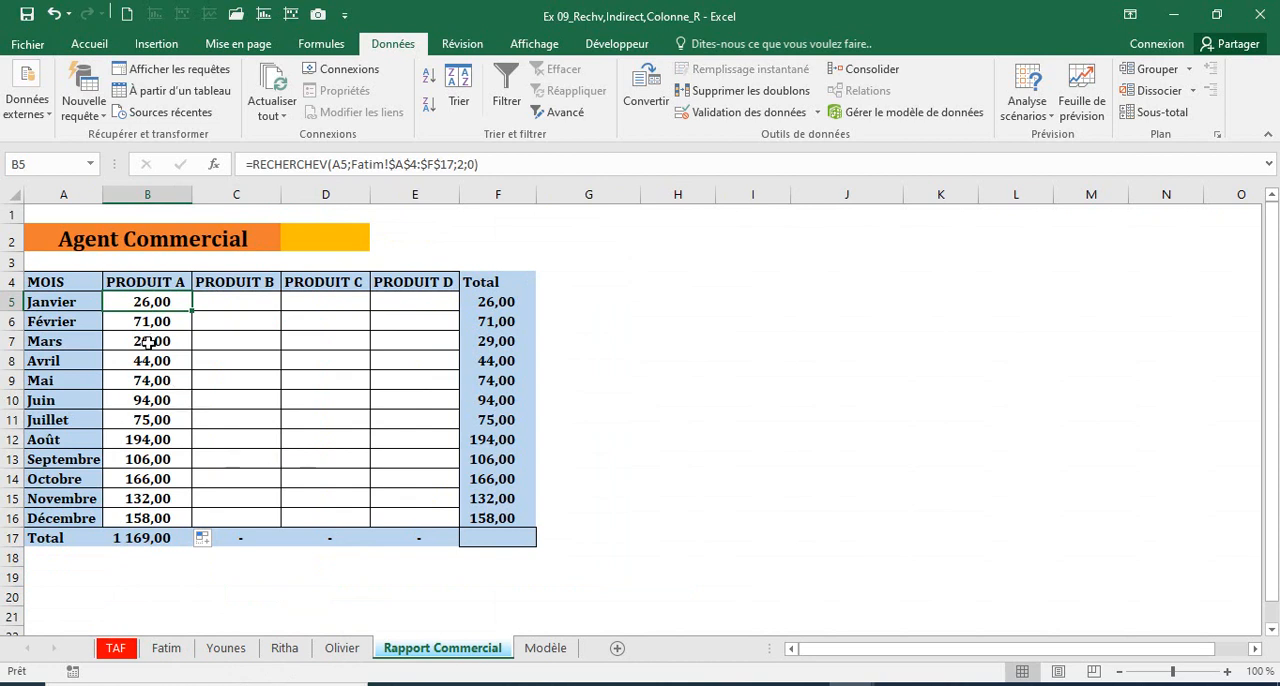
Step: Copy the B5 formula text into C5 so its references stay the same
{"action": "left_click", "coordinate": [220, 298]}
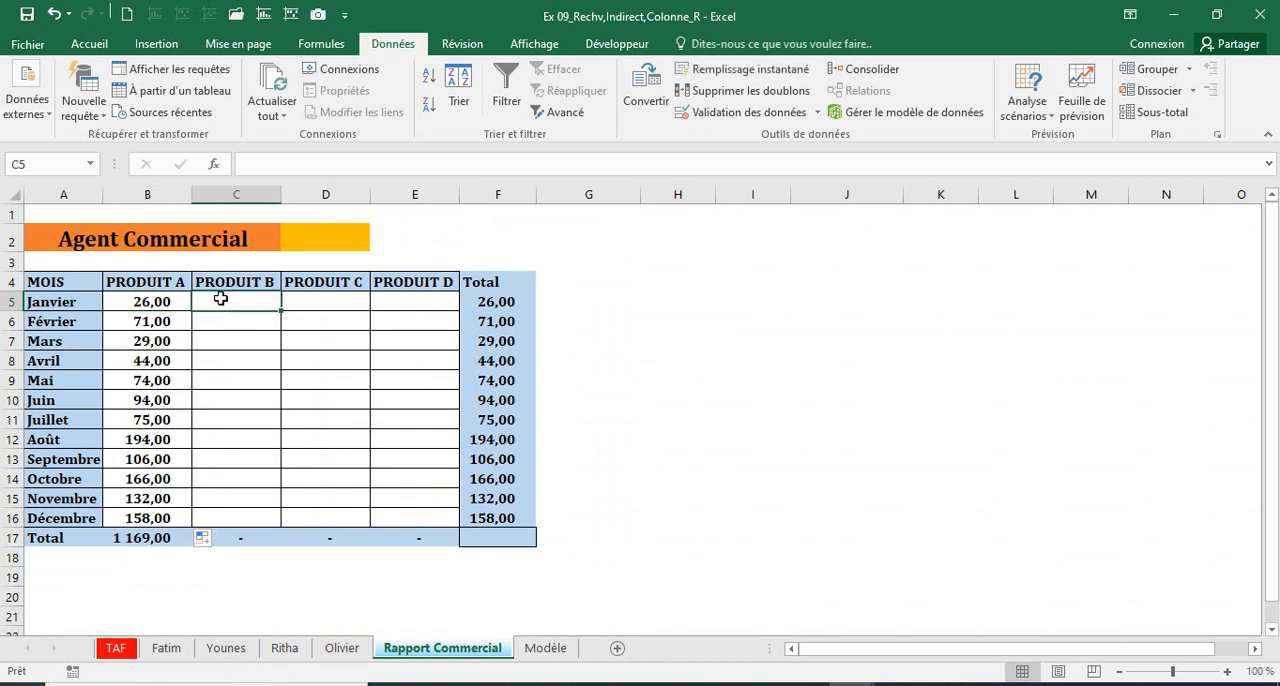
{"action": "left_click", "coordinate": [161, 297]}
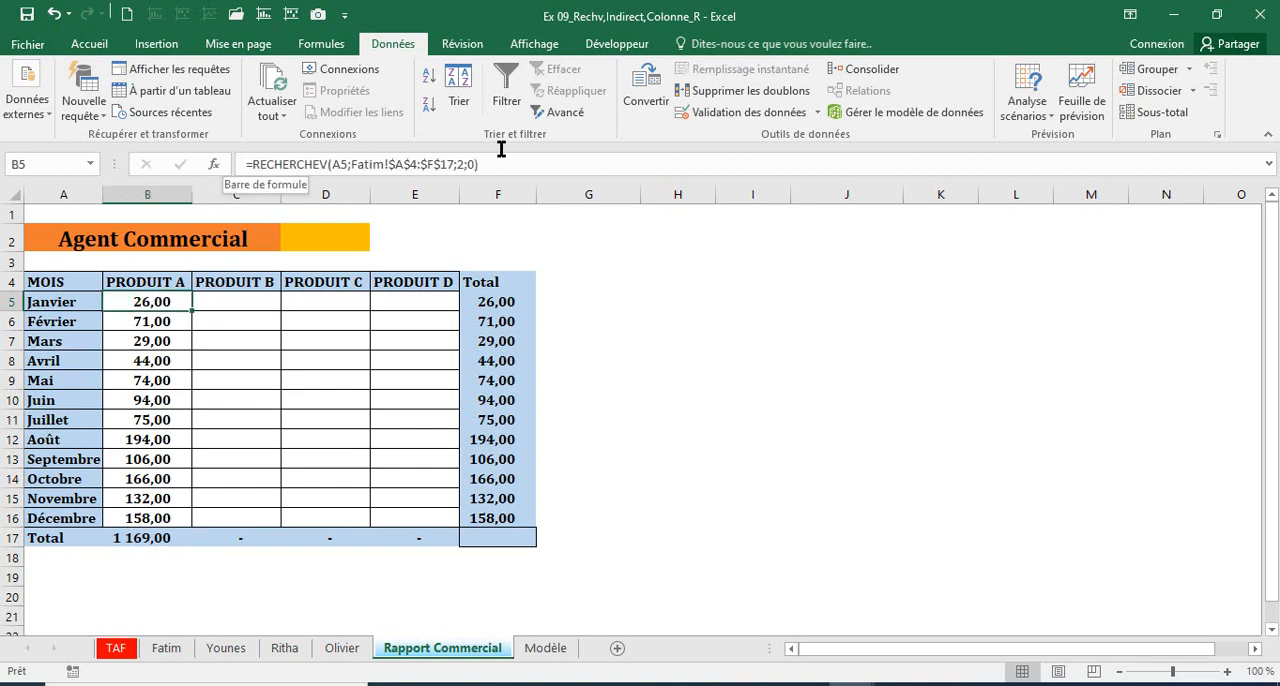
{"action": "left_click", "coordinate": [240, 166]}
{"action": "left_click", "coordinate": [515, 168], "text": "shift"}
{"action": "key", "text": "ctrl+c"}
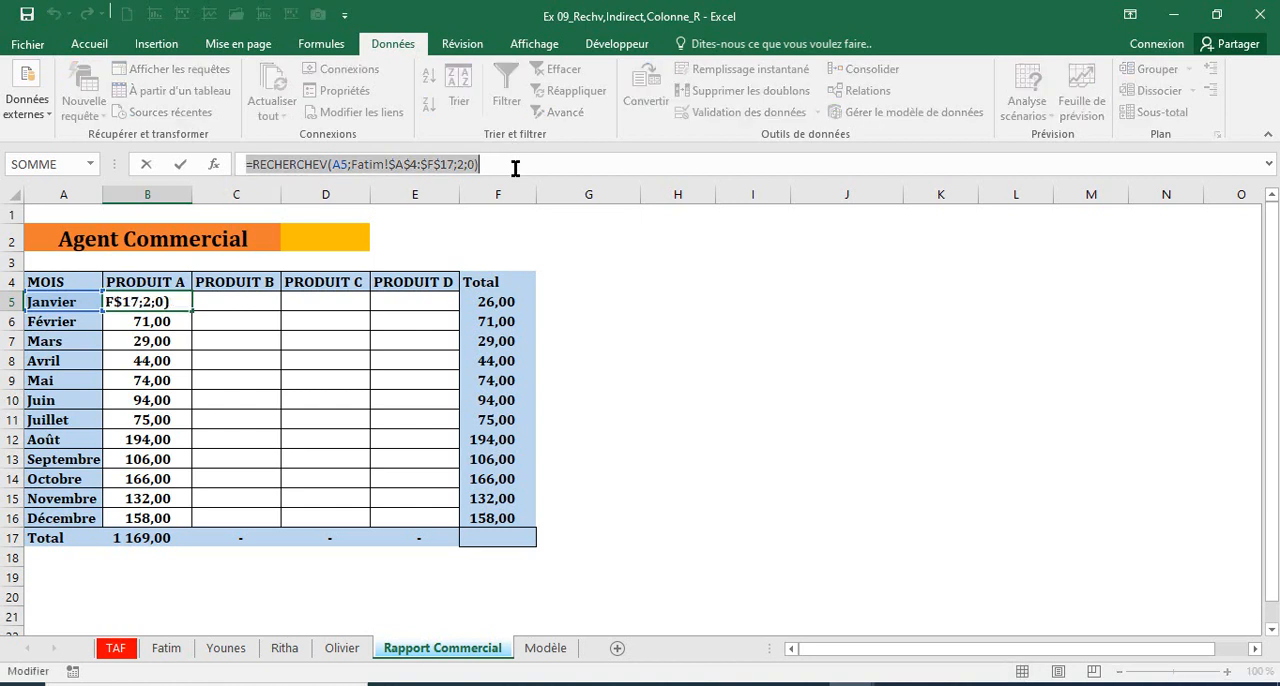
{"action": "key", "text": "Escape"}
{"action": "left_click", "coordinate": [237, 302]}
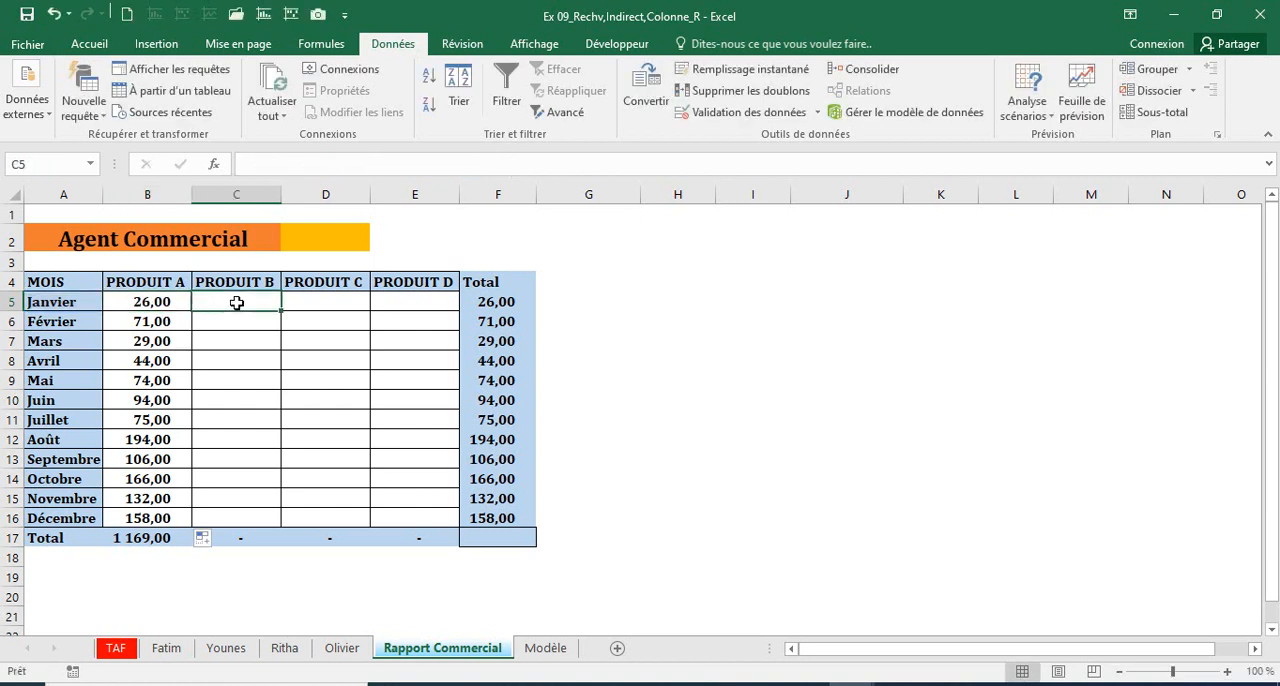
{"action": "key", "text": "ctrl+v"}
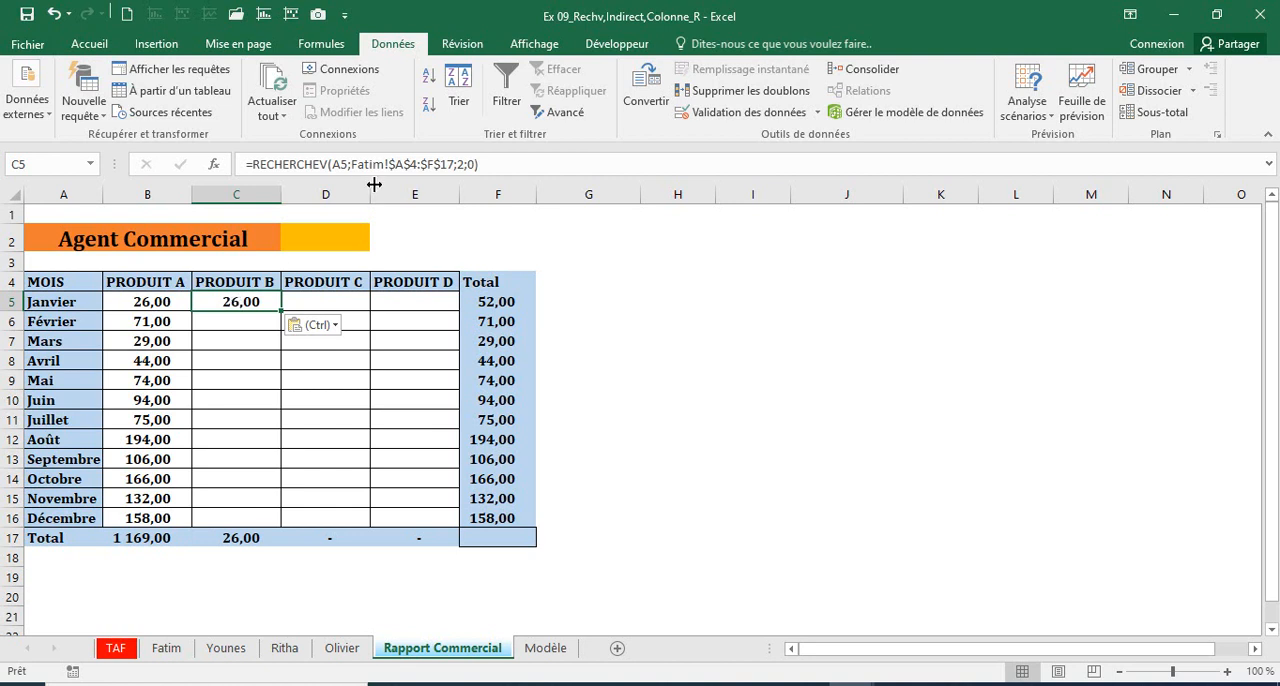
Step: Set the column index in C5's formula to 3 and fill the formula down through C16
{"action": "left_click", "coordinate": [462, 163]}
{"action": "key", "text": "BackSpace"}
{"action": "type", "text": "3"}
{"action": "key", "text": "Return"}
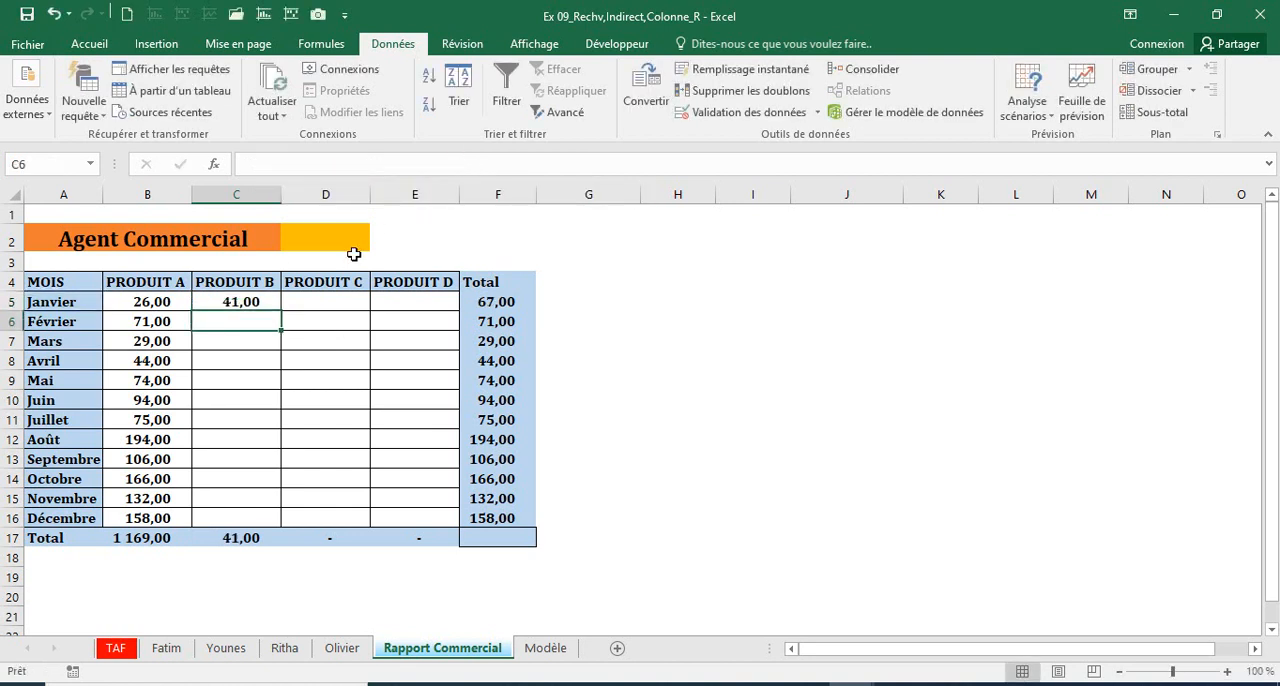
{"action": "left_click", "coordinate": [240, 302]}
{"action": "left_click_drag", "start_coordinate": [279, 311], "coordinate": [268, 525]}
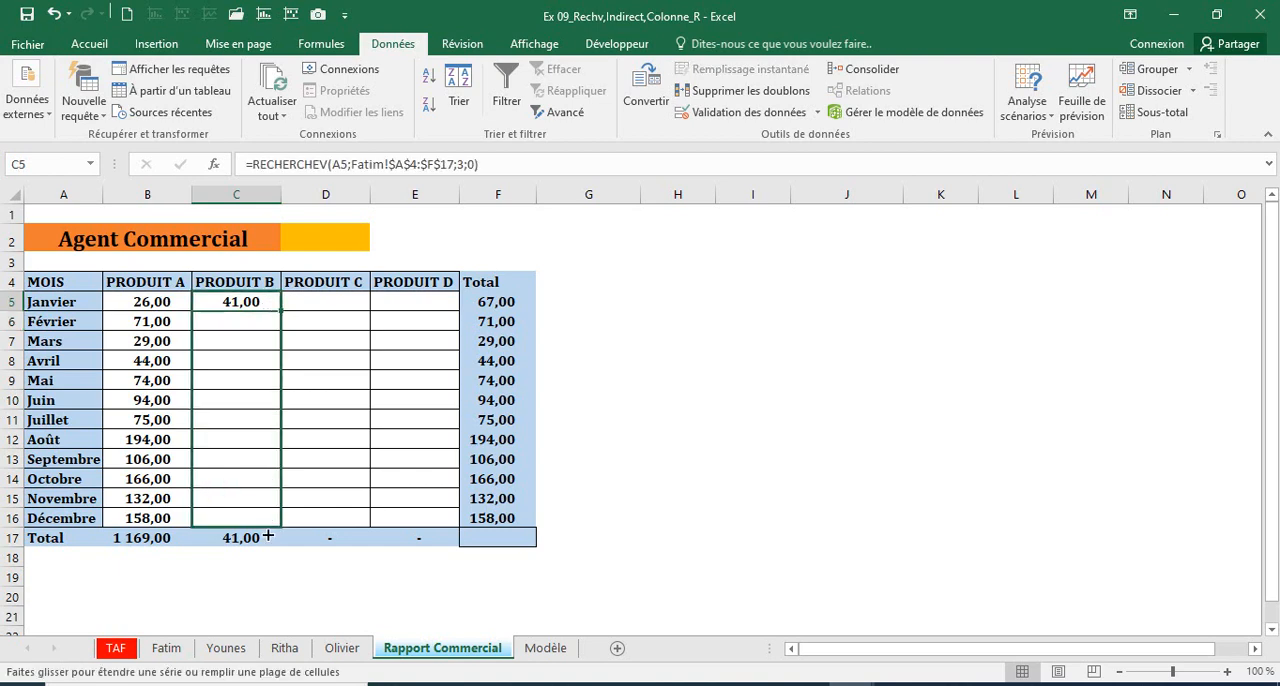
Step: Compare the report's PRODUIT B figures with the first agent's sheet and view the second agent's sheet
{"action": "left_click", "coordinate": [168, 649]}
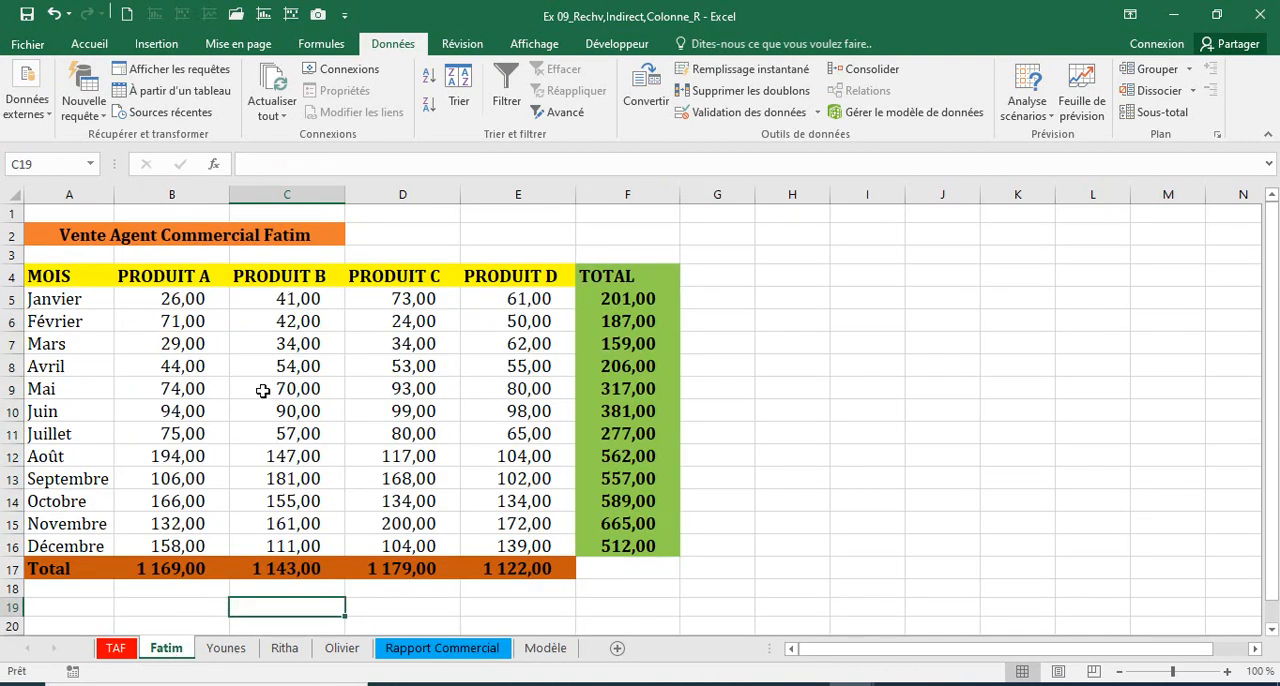
{"action": "left_click", "coordinate": [226, 648]}
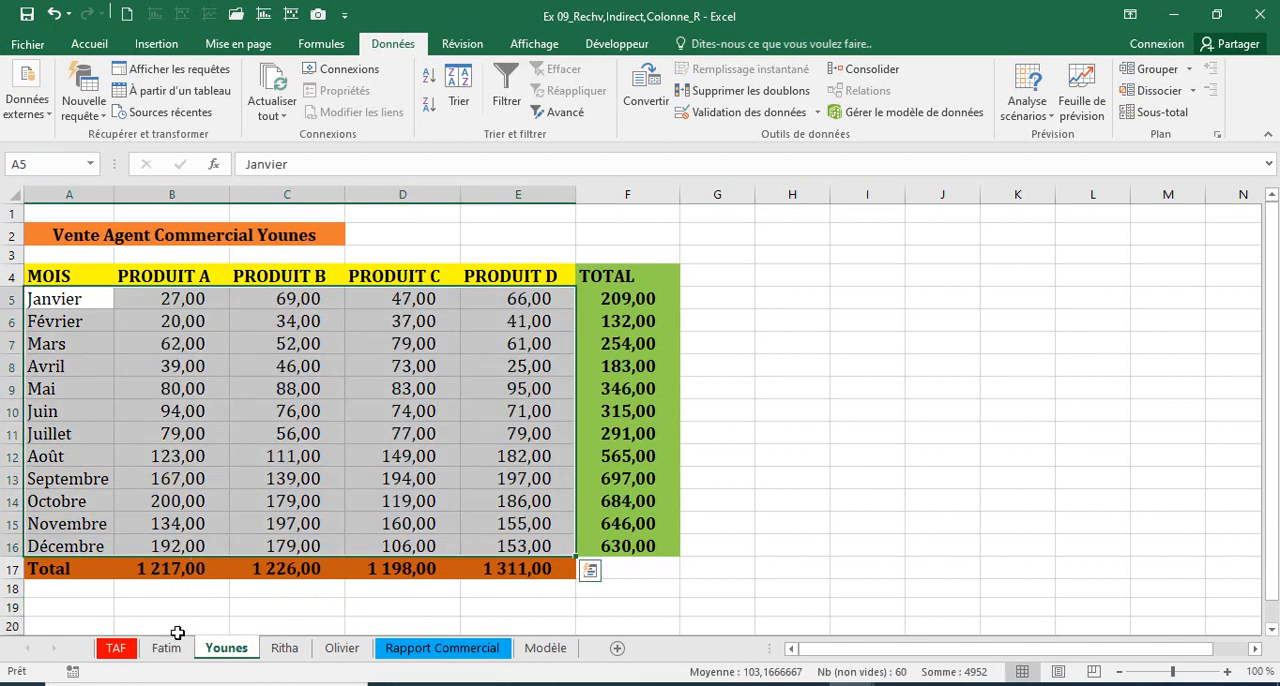
{"action": "left_click", "coordinate": [395, 649]}
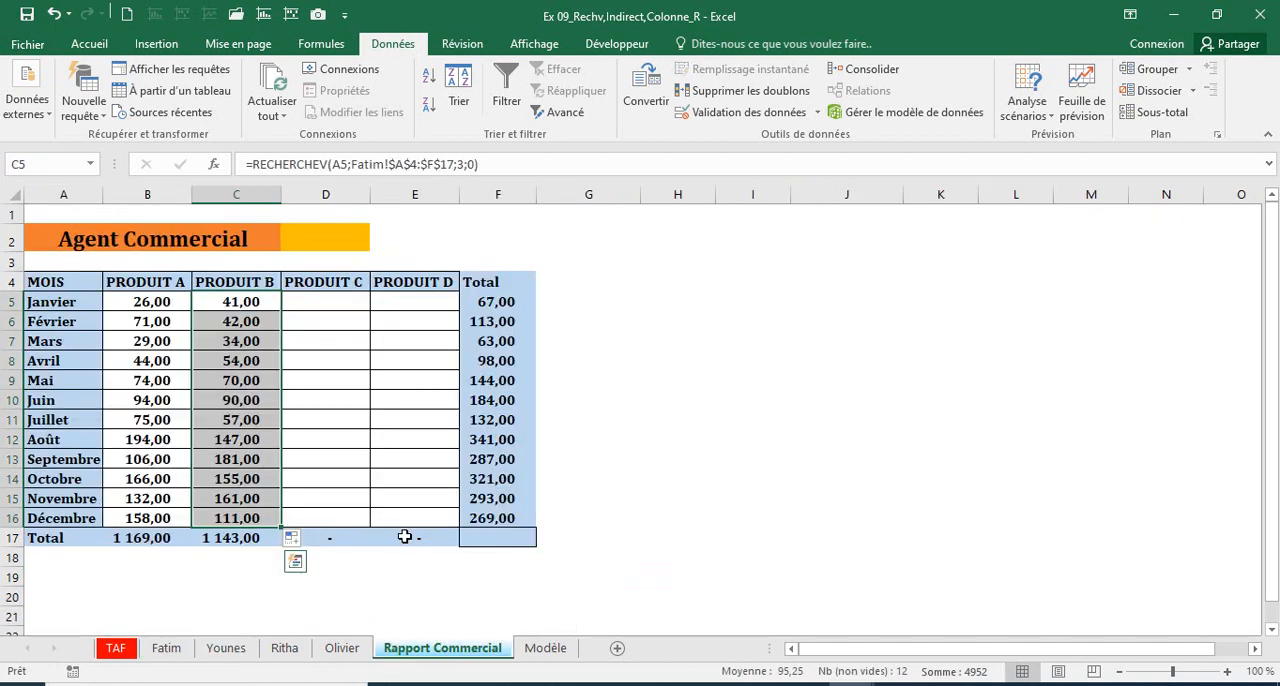
{"action": "left_click", "coordinate": [352, 612]}
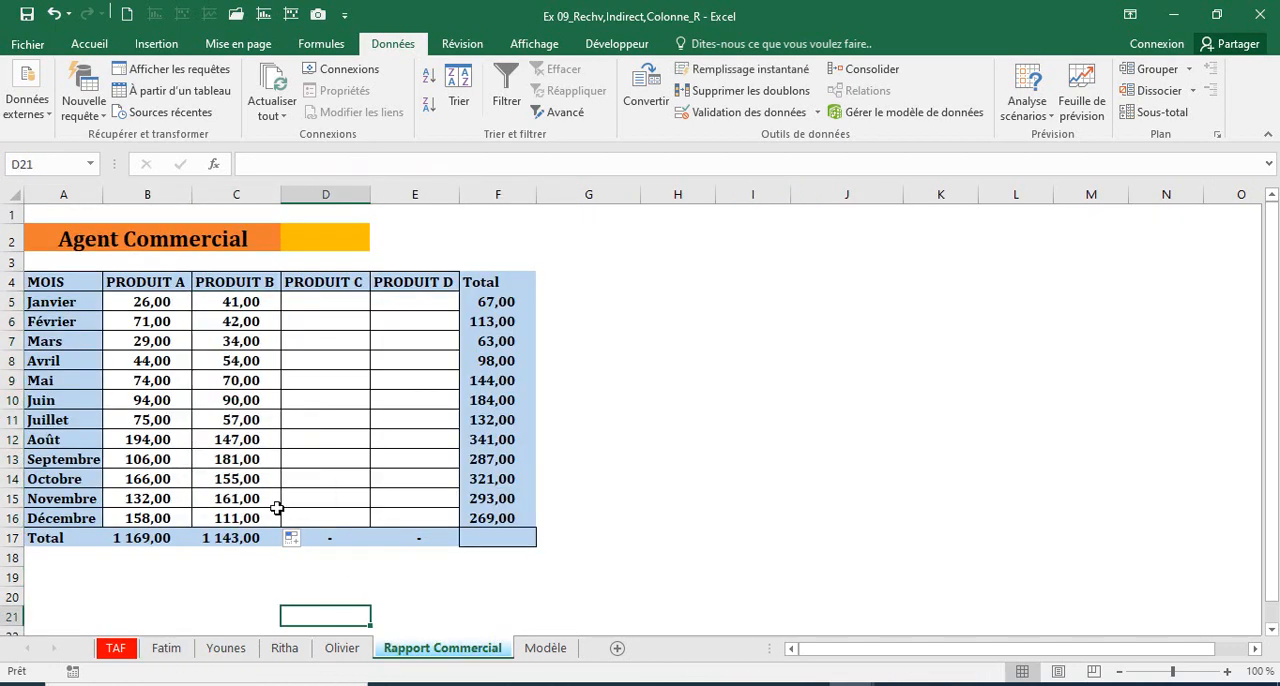
Step: Copy the C5 formula text into D5 and E5 for PRODUIT C and PRODUIT D
{"action": "left_click", "coordinate": [222, 301]}
{"action": "triple_click", "coordinate": [506, 168]}
{"action": "key", "text": "ctrl+c"}
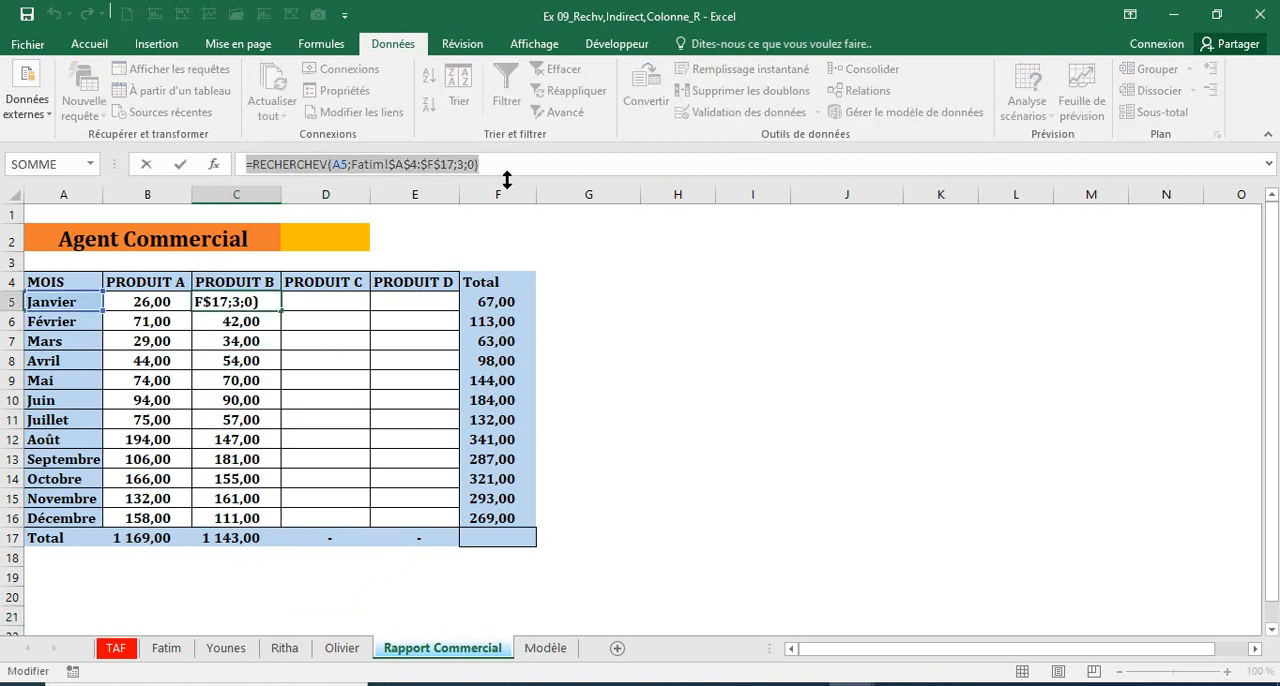
{"action": "key", "text": "Escape"}
{"action": "left_click", "coordinate": [349, 297]}
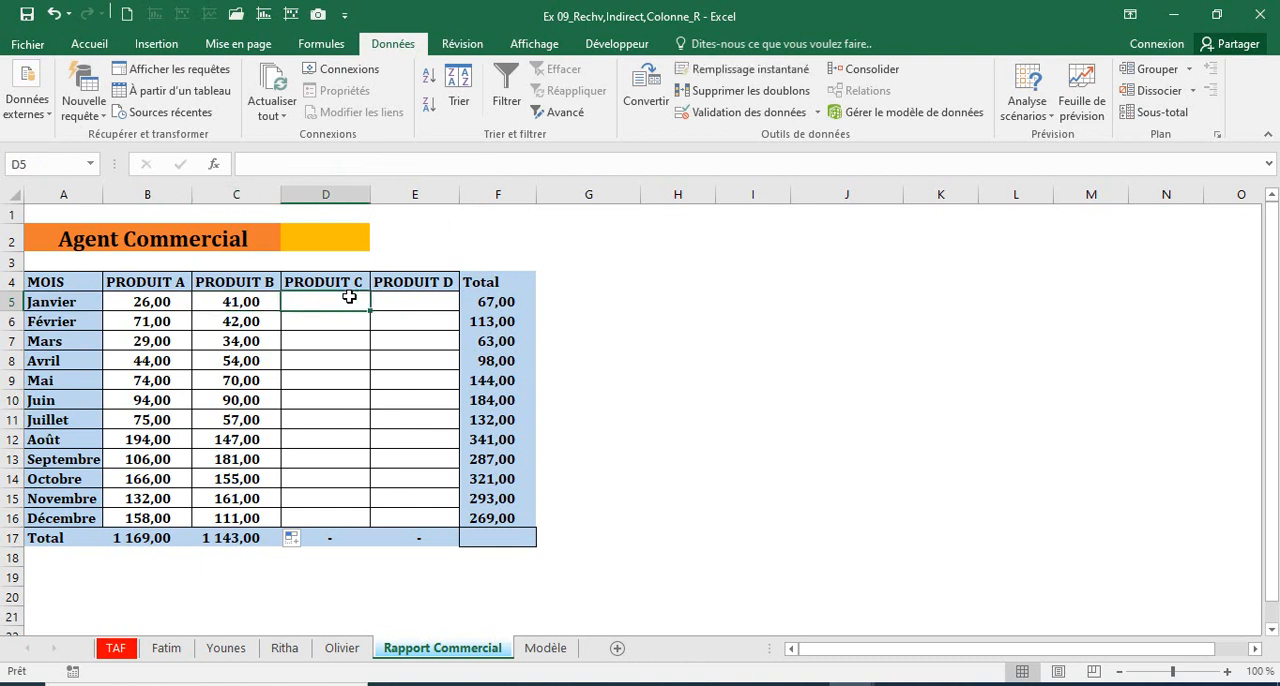
{"action": "key", "text": "ctrl+v"}
{"action": "left_click", "coordinate": [401, 302]}
{"action": "key", "text": "ctrl+v"}
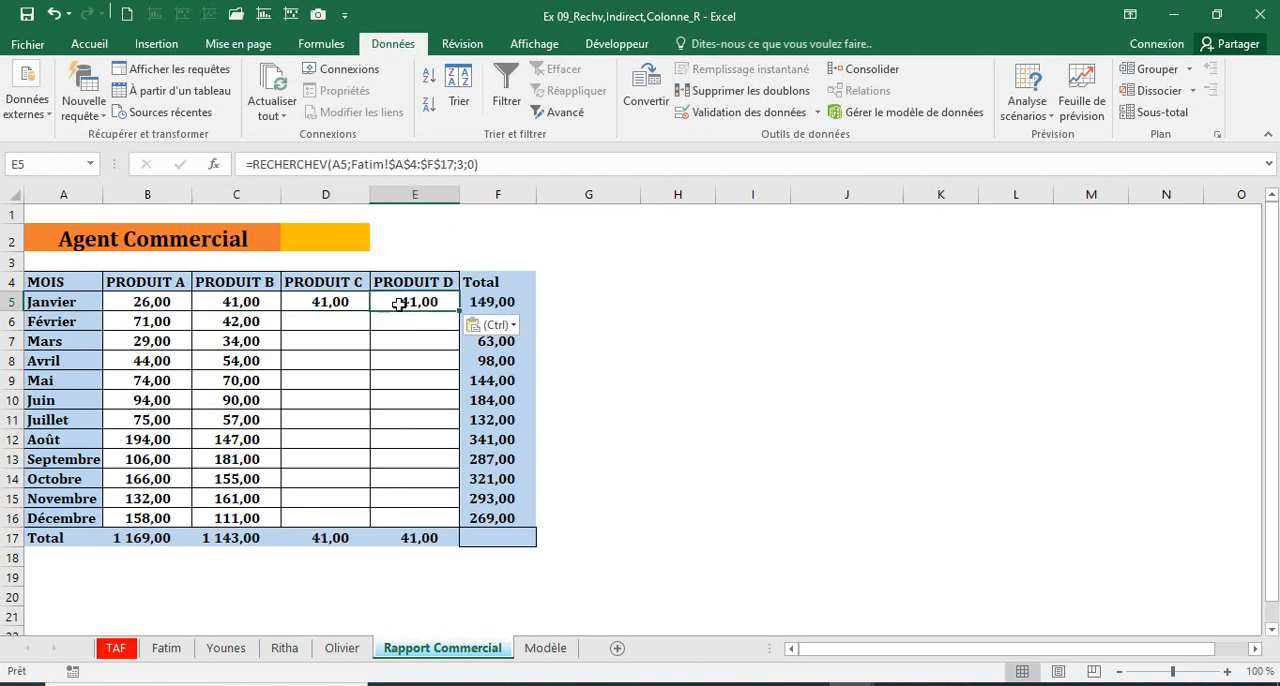
Step: Set the column index in D5's PRODUIT C formula to 4
{"action": "left_click", "coordinate": [341, 304]}
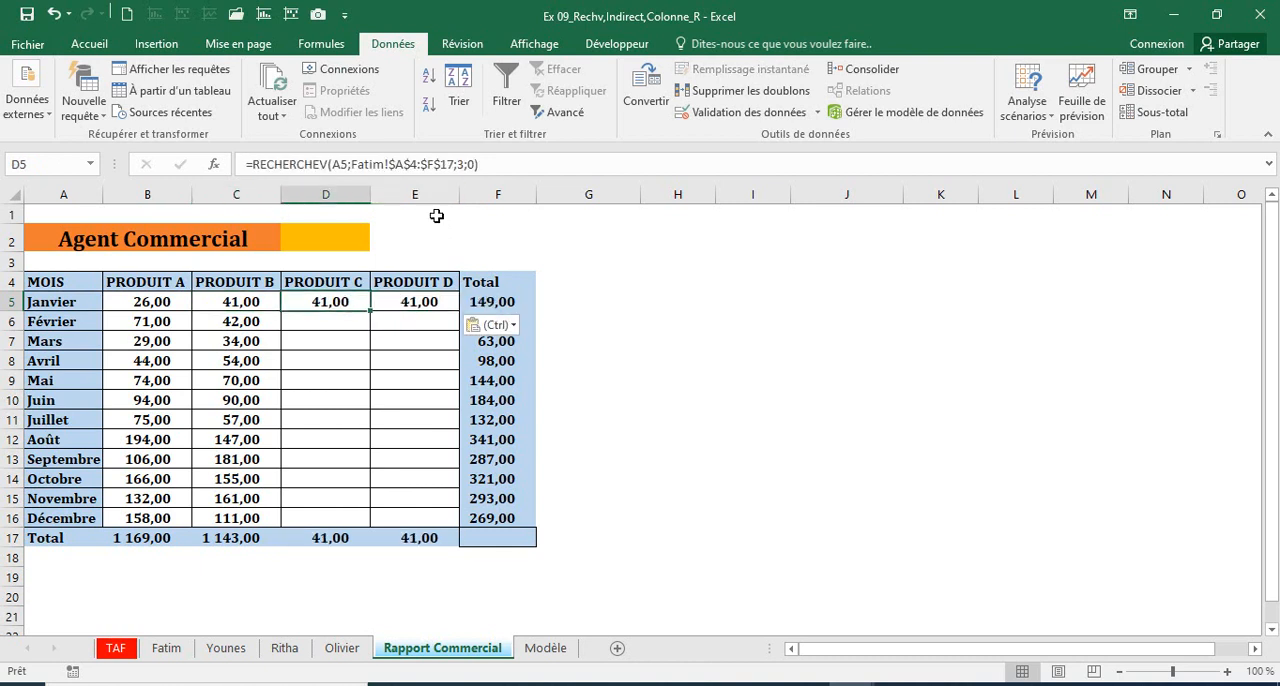
{"action": "left_click", "coordinate": [463, 164]}
{"action": "key", "text": "BackSpace"}
{"action": "type", "text": "4"}
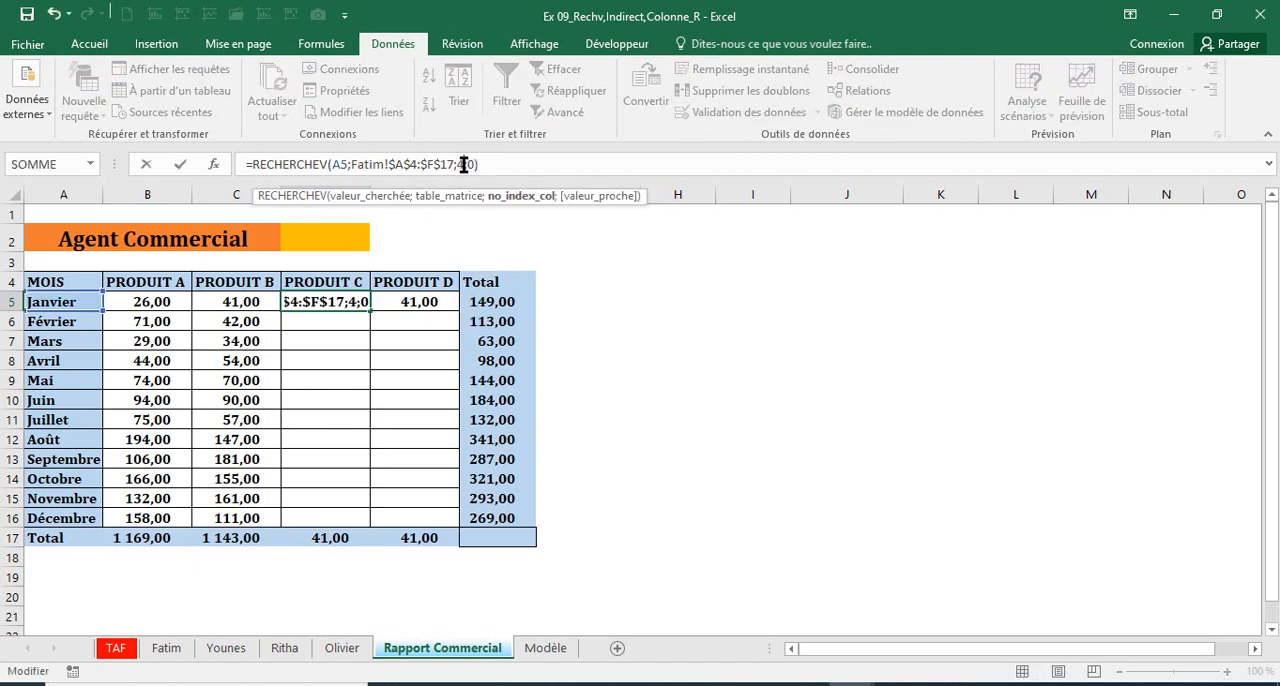
{"action": "key", "text": "Return"}
Step: Set the column index in E5's PRODUIT D formula to 5
{"action": "left_click", "coordinate": [413, 300]}
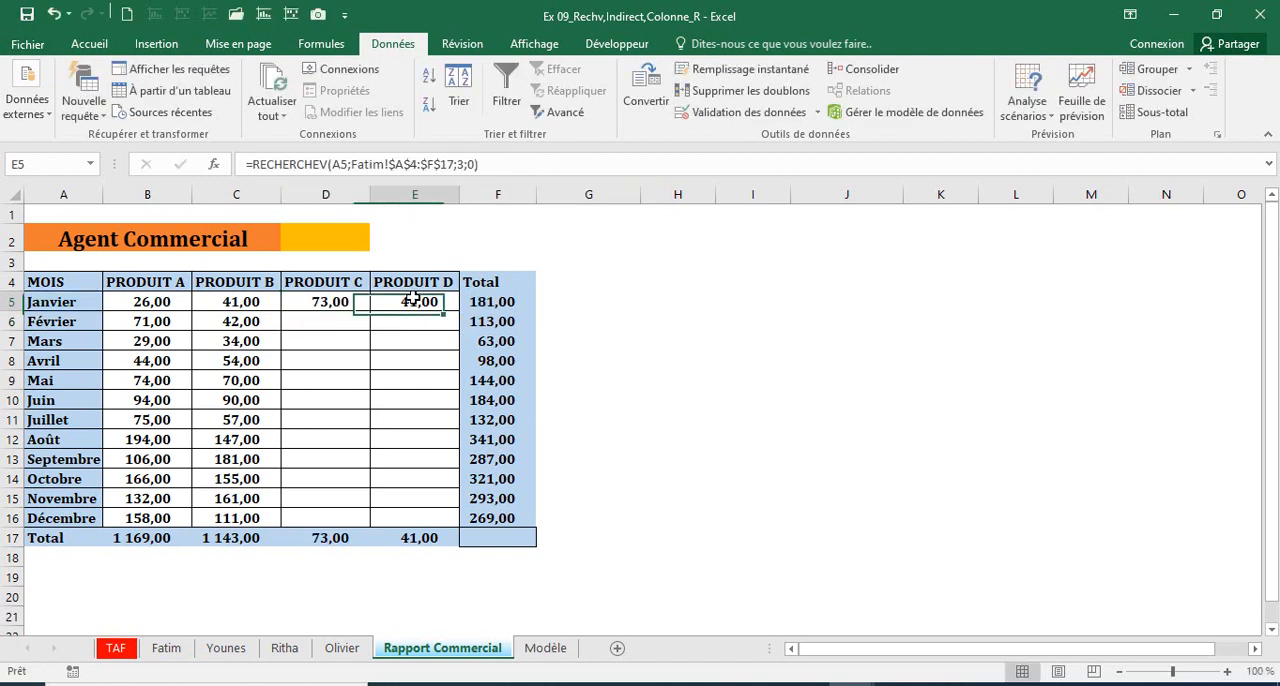
{"action": "left_click", "coordinate": [463, 164]}
{"action": "key", "text": "BackSpace"}
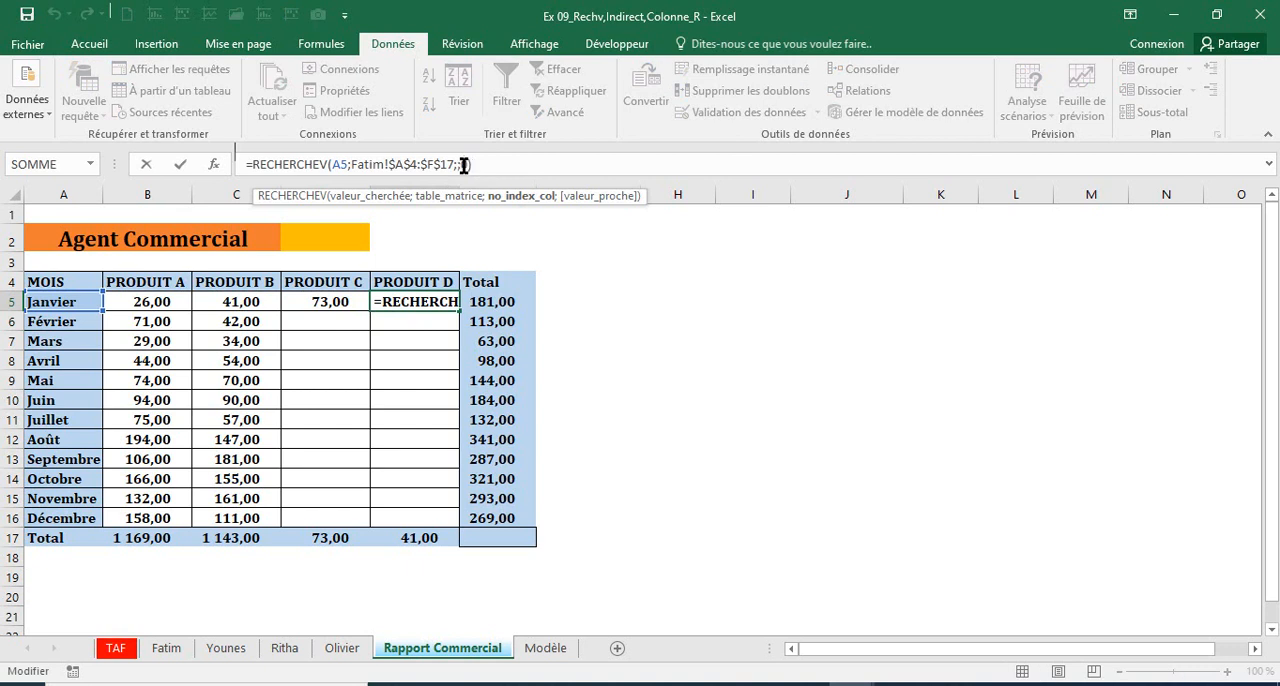
{"action": "type", "text": "5"}
{"action": "key", "text": "Return"}
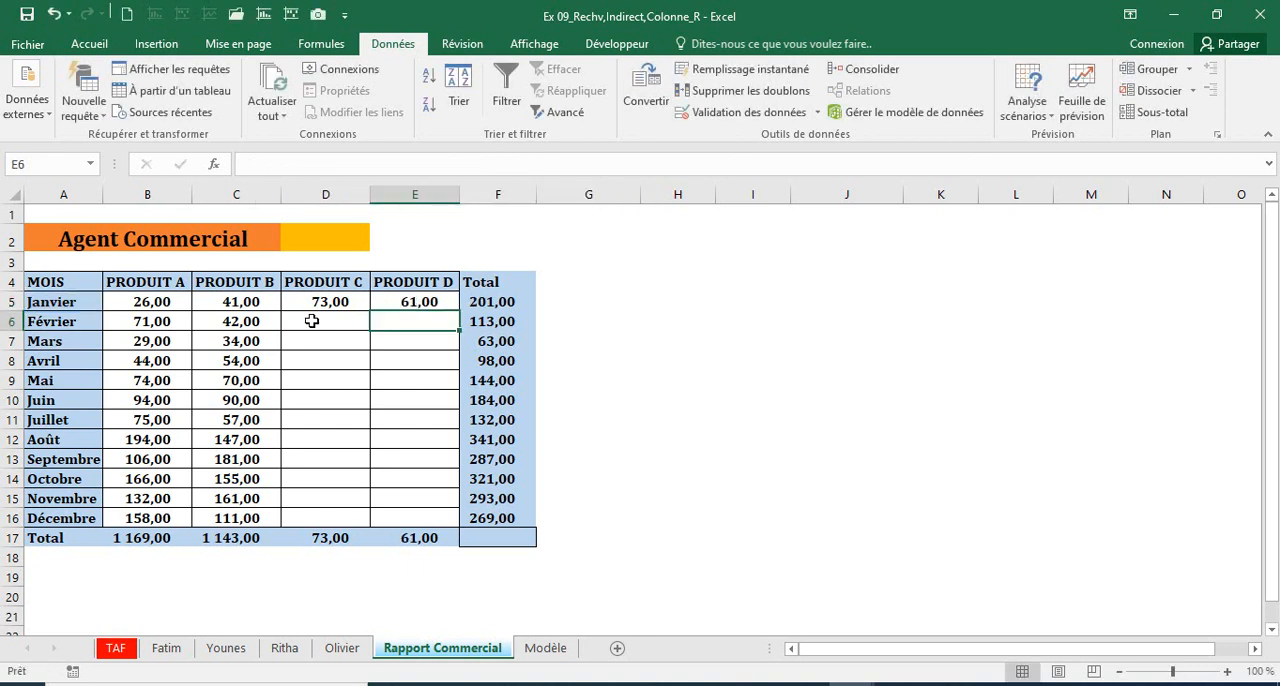
Step: Fill the PRODUIT C and PRODUIT D formulas from D5:E5 down to row 16
{"action": "left_click_drag", "start_coordinate": [329, 304], "coordinate": [437, 521]}
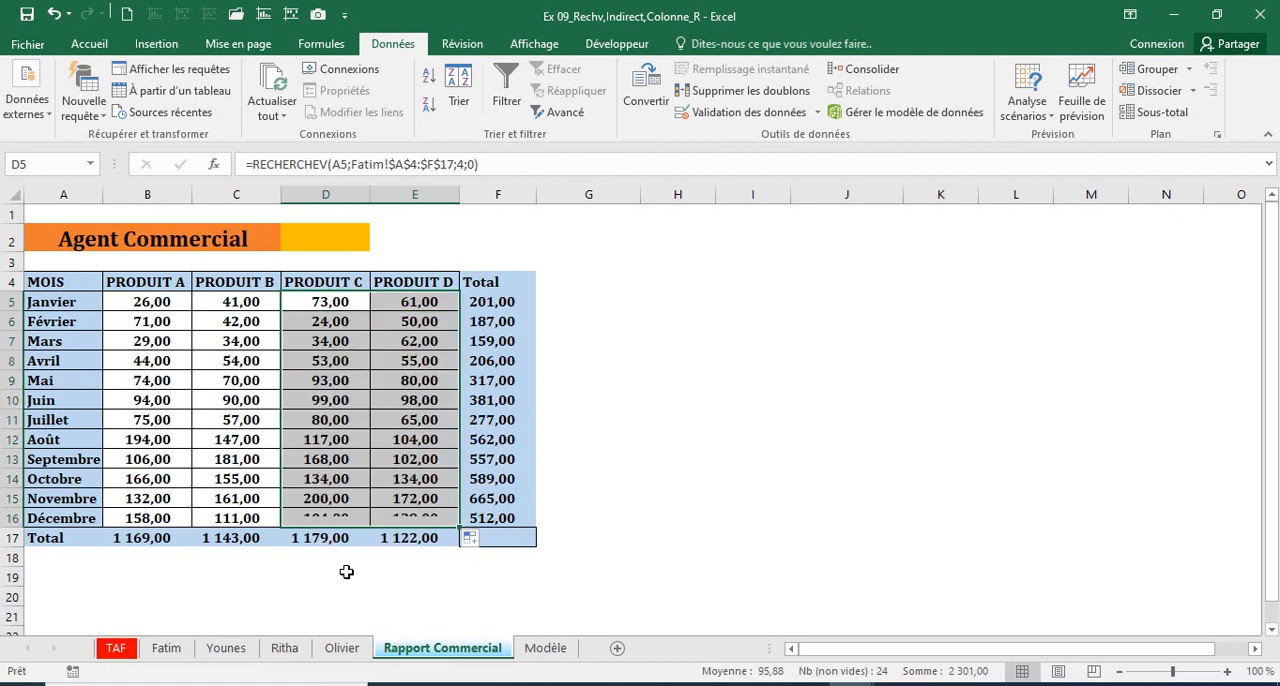
{"action": "left_click", "coordinate": [325, 576]}
Step: Enter the first agent's name in cell D2 beside the Agent Commercial heading
{"action": "left_click", "coordinate": [322, 243]}
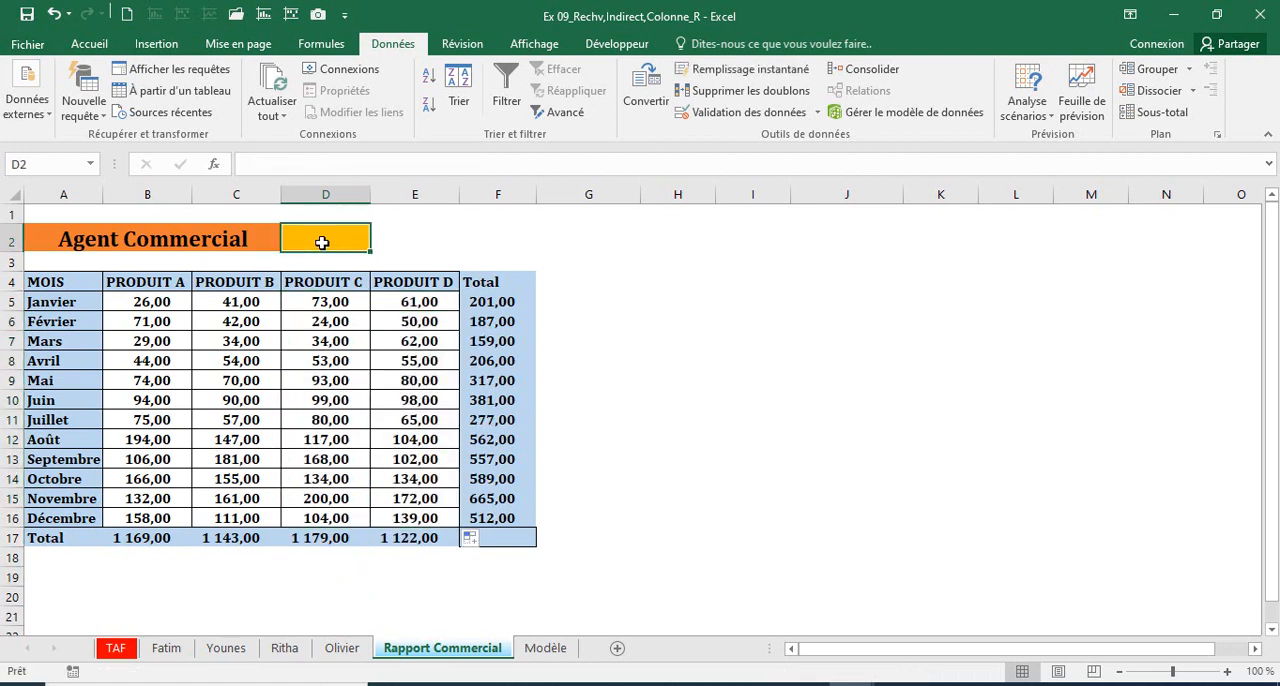
{"action": "type", "text": "Fati"}
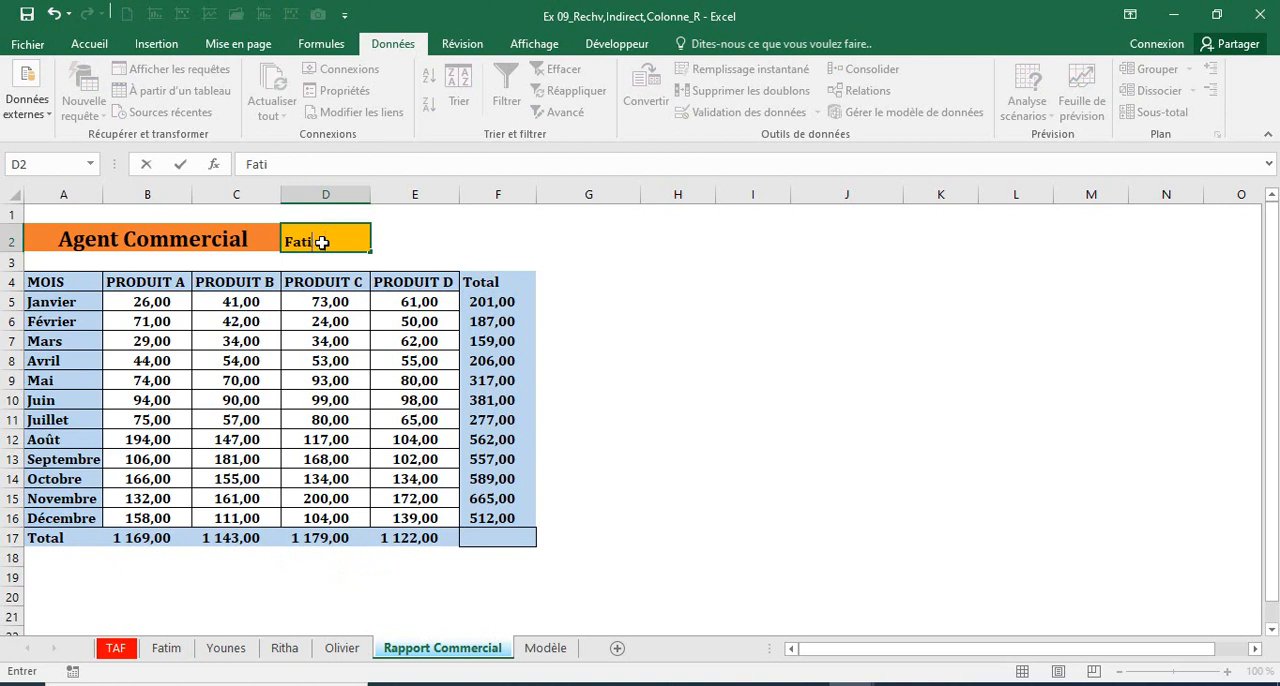
{"action": "type", "text": "m"}
{"action": "key", "text": "Return"}
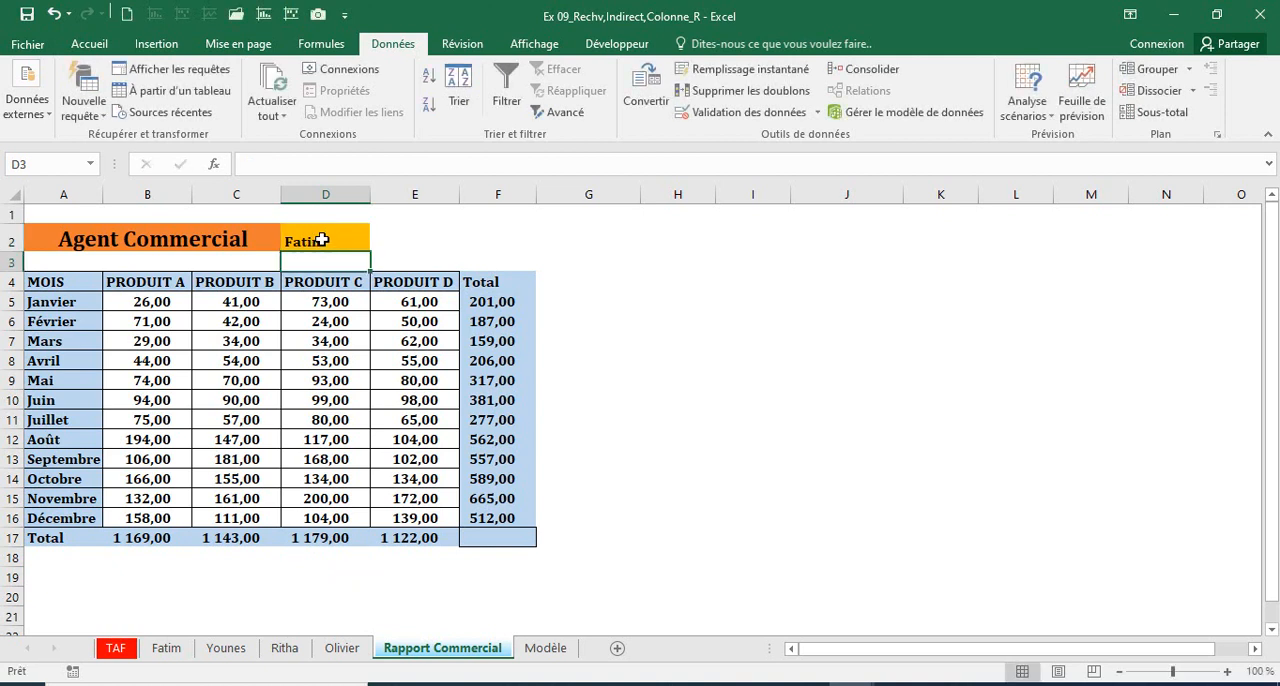
Step: Compare the report's monthly product figures in B5:E16 with the first and second agents' sheets
{"action": "left_click", "coordinate": [146, 302]}
{"action": "left_click_drag", "start_coordinate": [274, 345], "coordinate": [416, 518]}
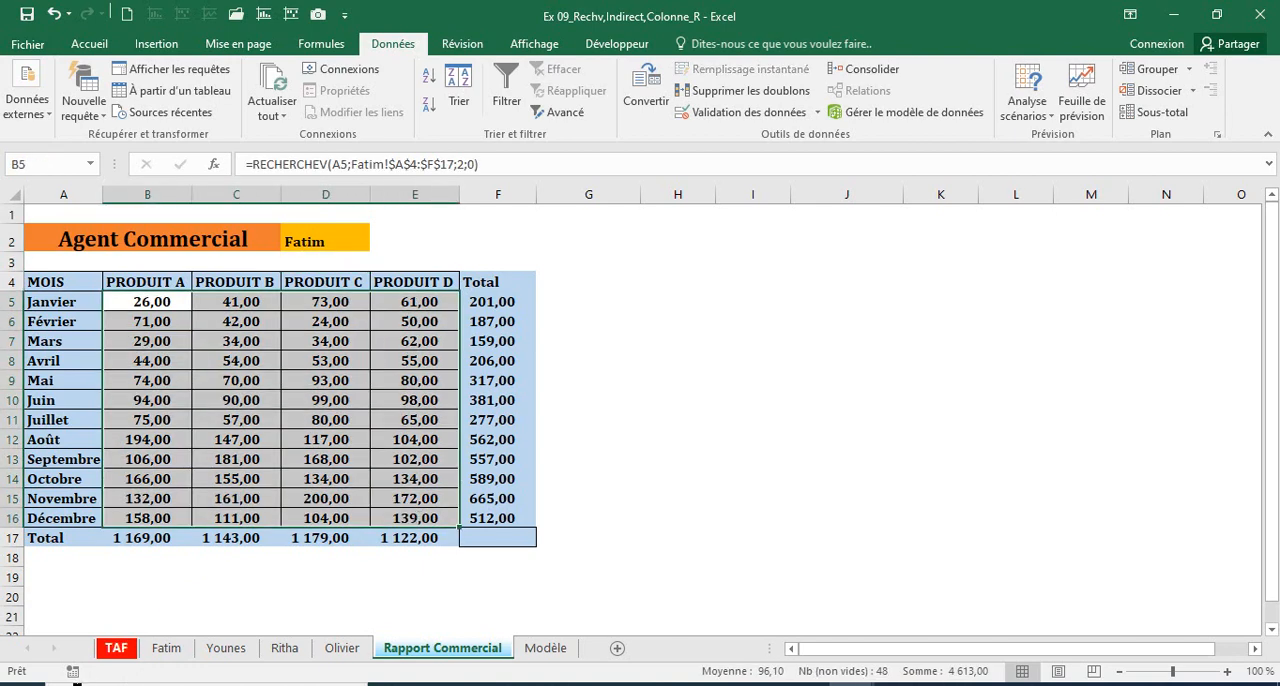
{"action": "left_click", "coordinate": [166, 648]}
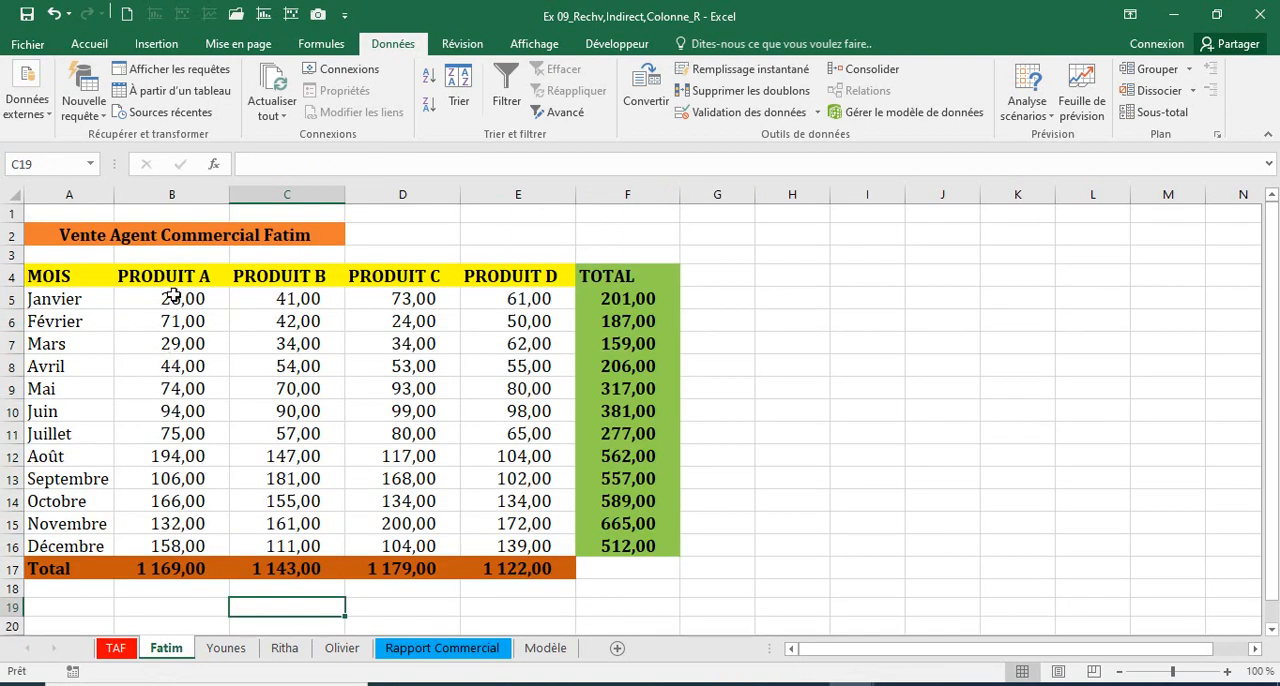
{"action": "left_click_drag", "start_coordinate": [173, 292], "coordinate": [500, 517]}
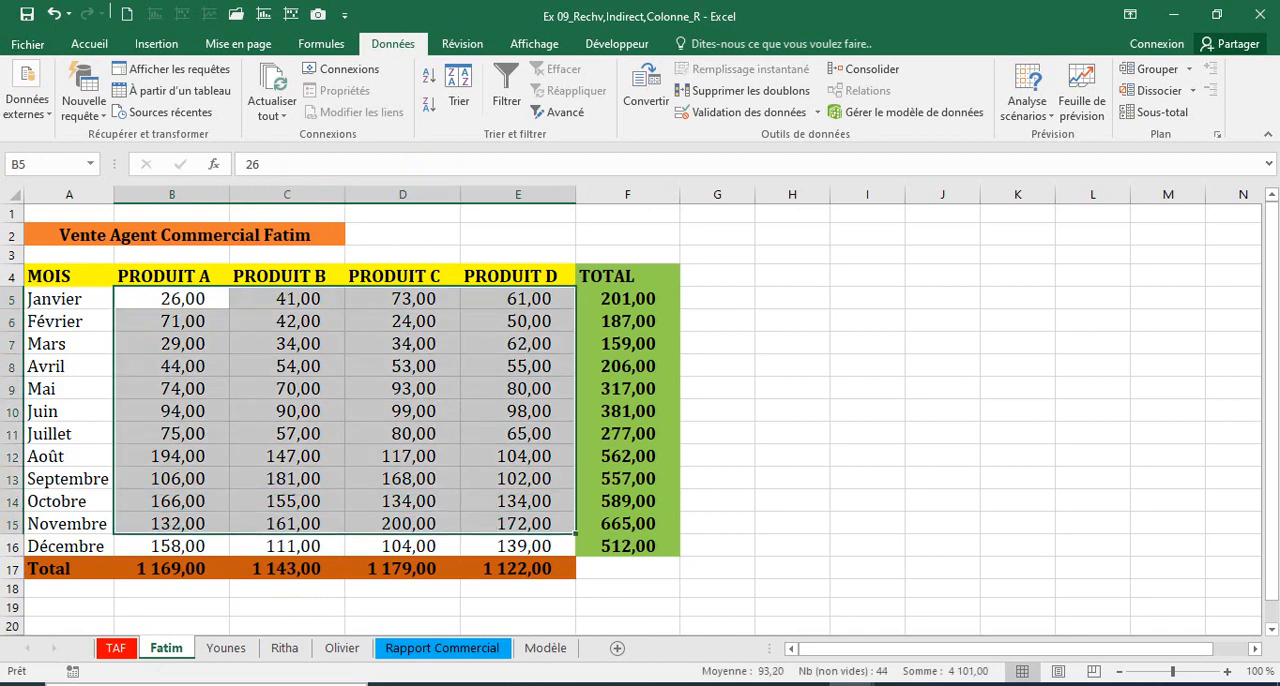
{"action": "left_click", "coordinate": [230, 648]}
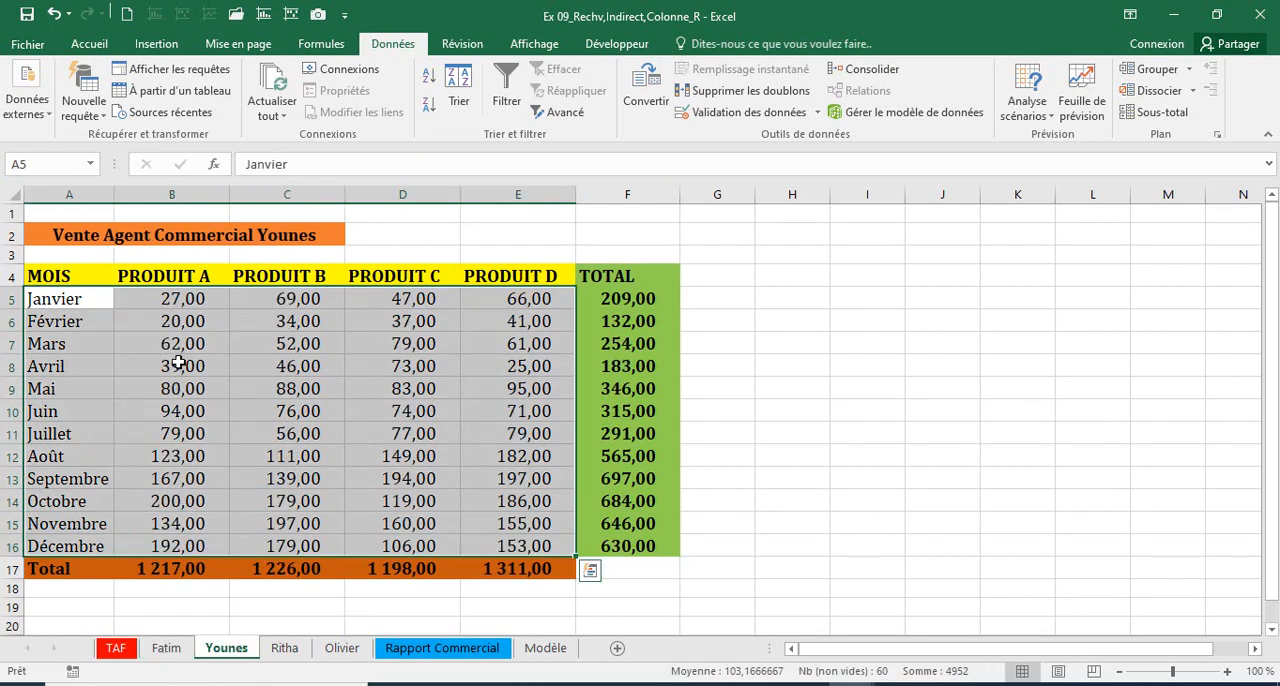
{"action": "left_click", "coordinate": [462, 650]}
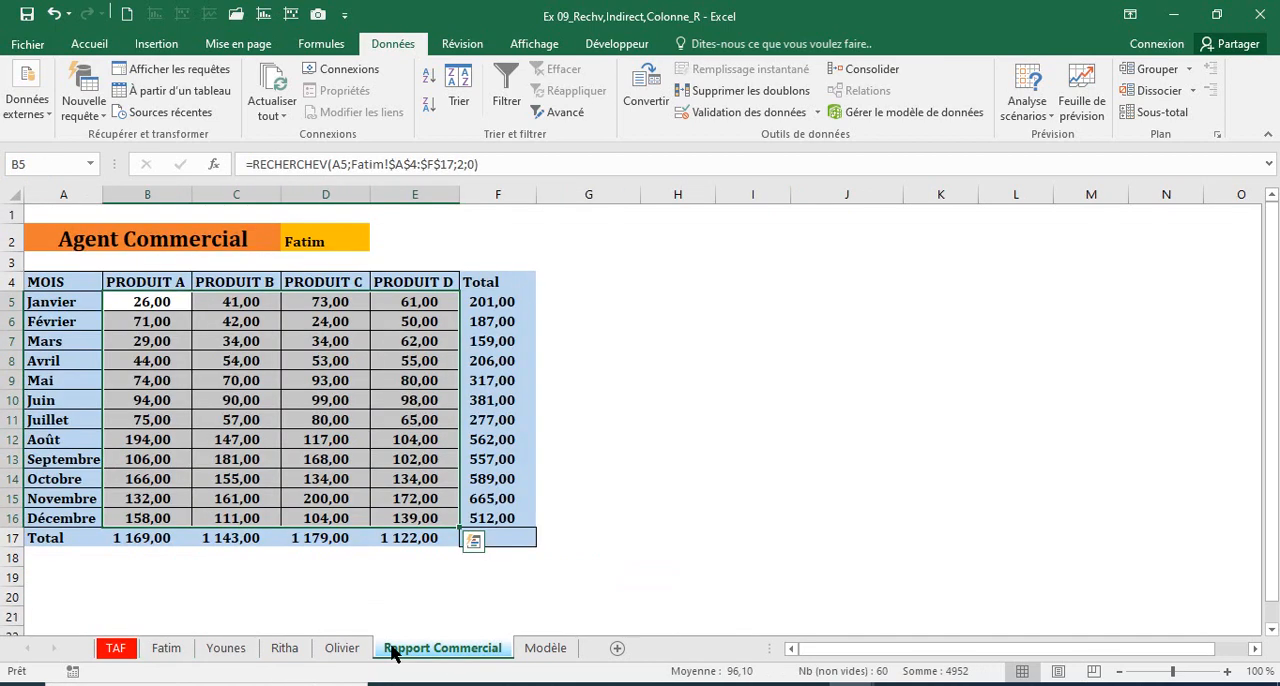
{"action": "left_click", "coordinate": [226, 648]}
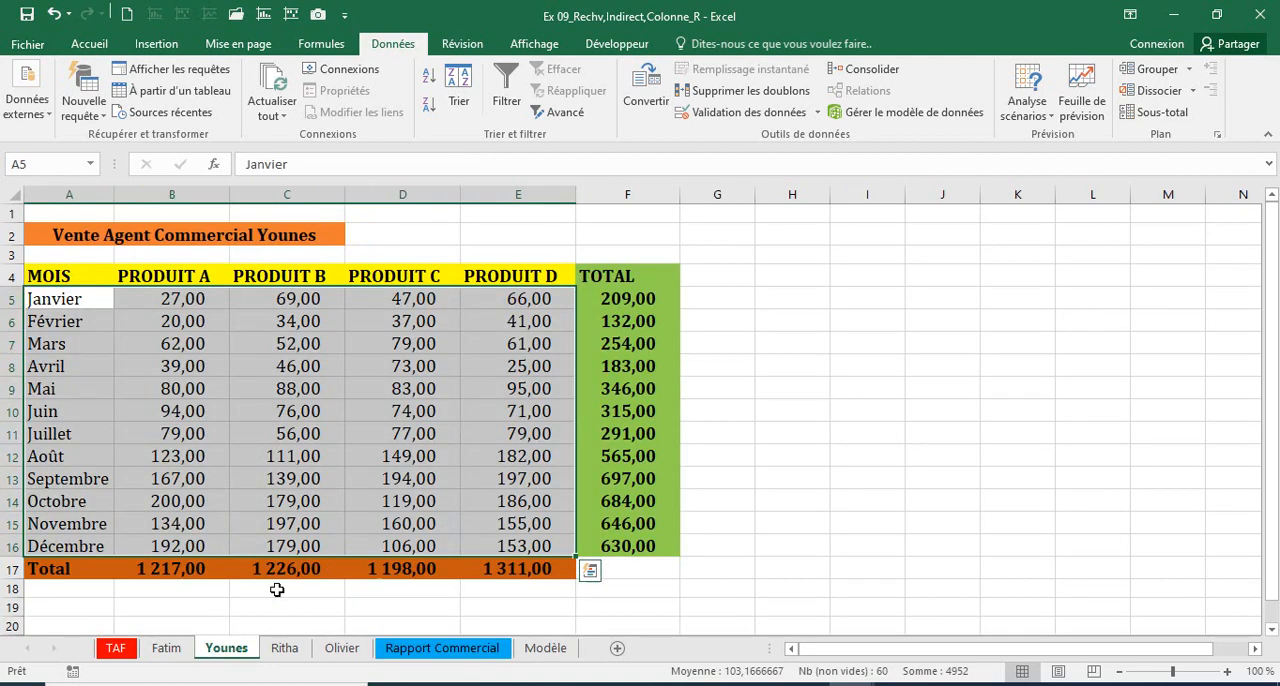
{"action": "left_click", "coordinate": [316, 477]}
{"action": "left_click", "coordinate": [449, 649]}
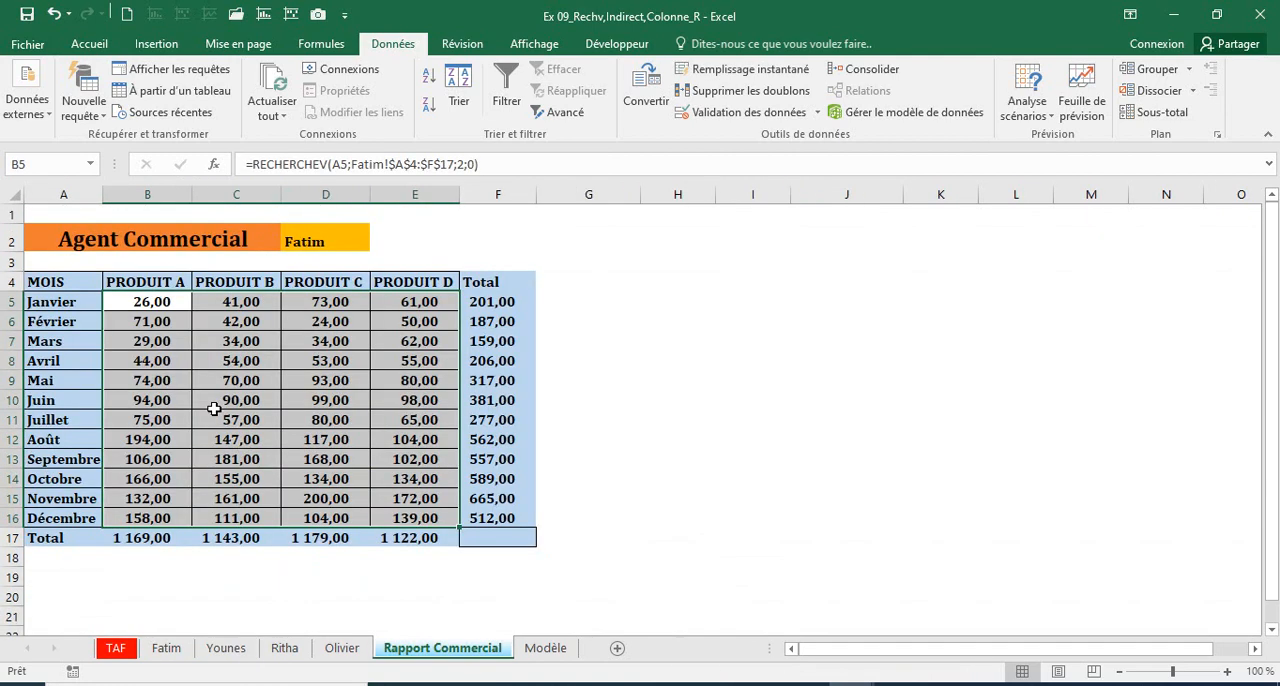
Step: Replace the agent name in D2 with the second agent's name
{"action": "left_click", "coordinate": [150, 306]}
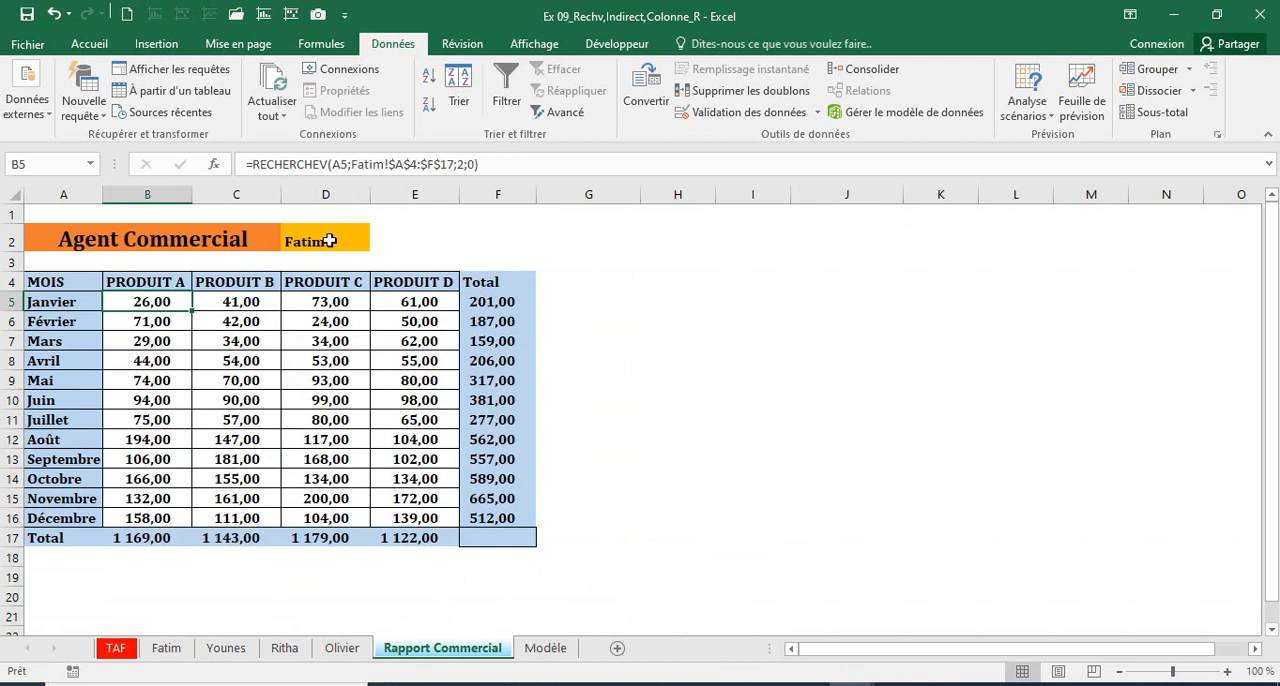
{"action": "left_click", "coordinate": [329, 241]}
{"action": "type", "text": "Y"}
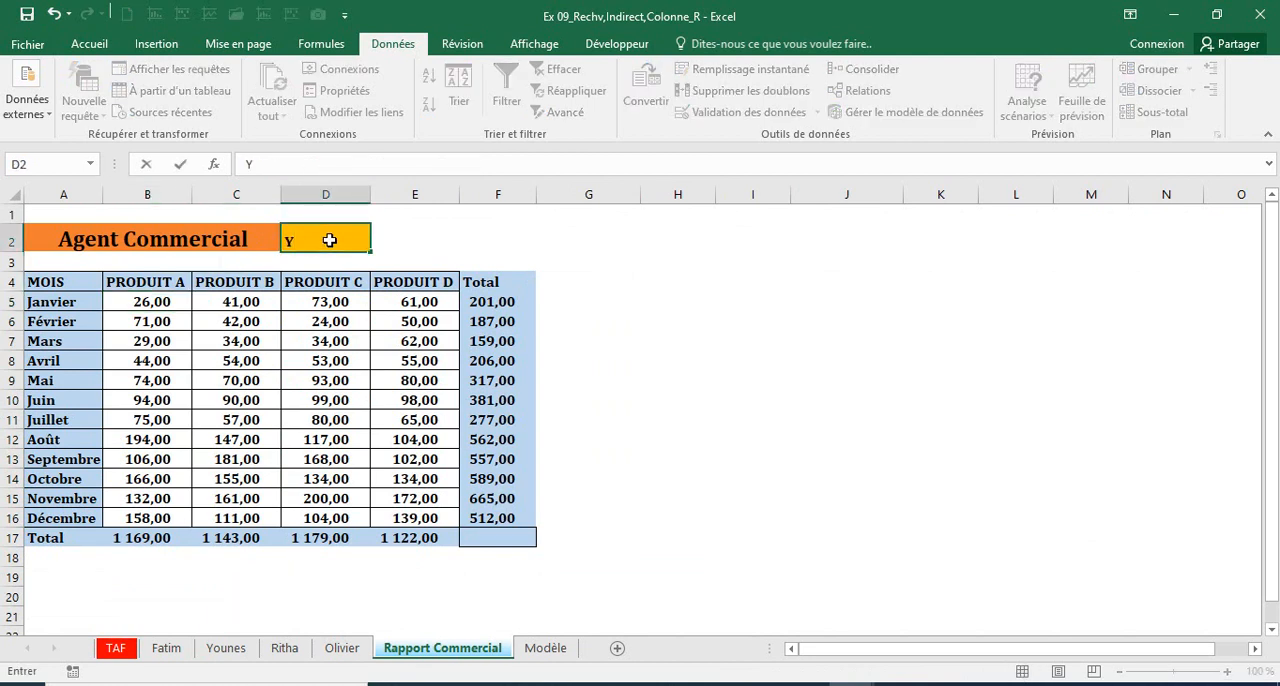
{"action": "type", "text": "ounes"}
{"action": "key", "text": "Return"}
Step: Try to replace the table range in B5's RECHERCHEV formula with a reference to D2
{"action": "left_click", "coordinate": [155, 301]}
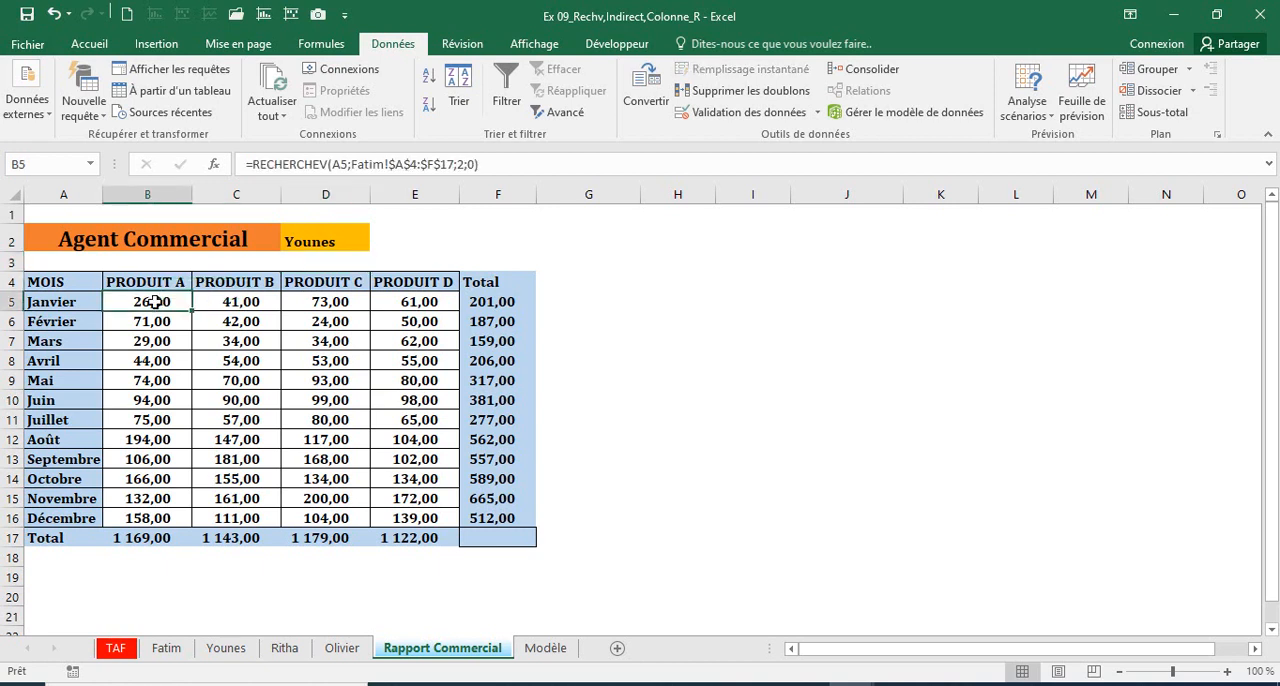
{"action": "left_click_drag", "start_coordinate": [351, 163], "coordinate": [456, 163]}
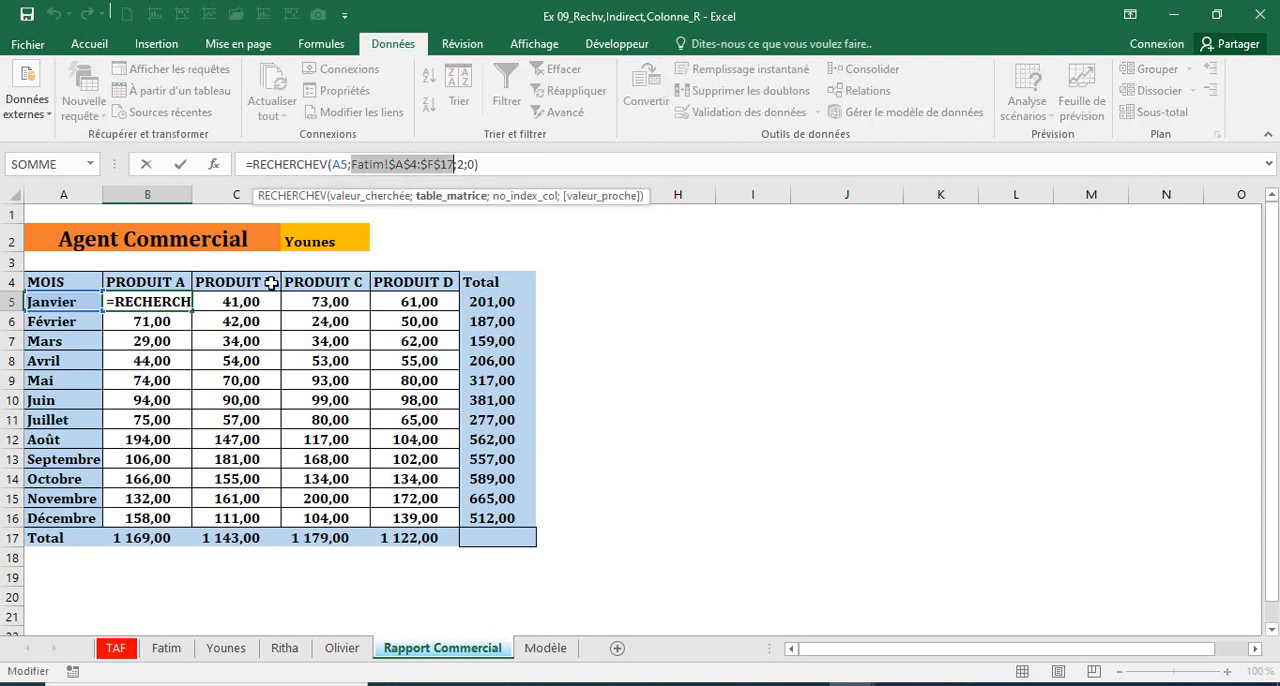
{"action": "left_click", "coordinate": [312, 248]}
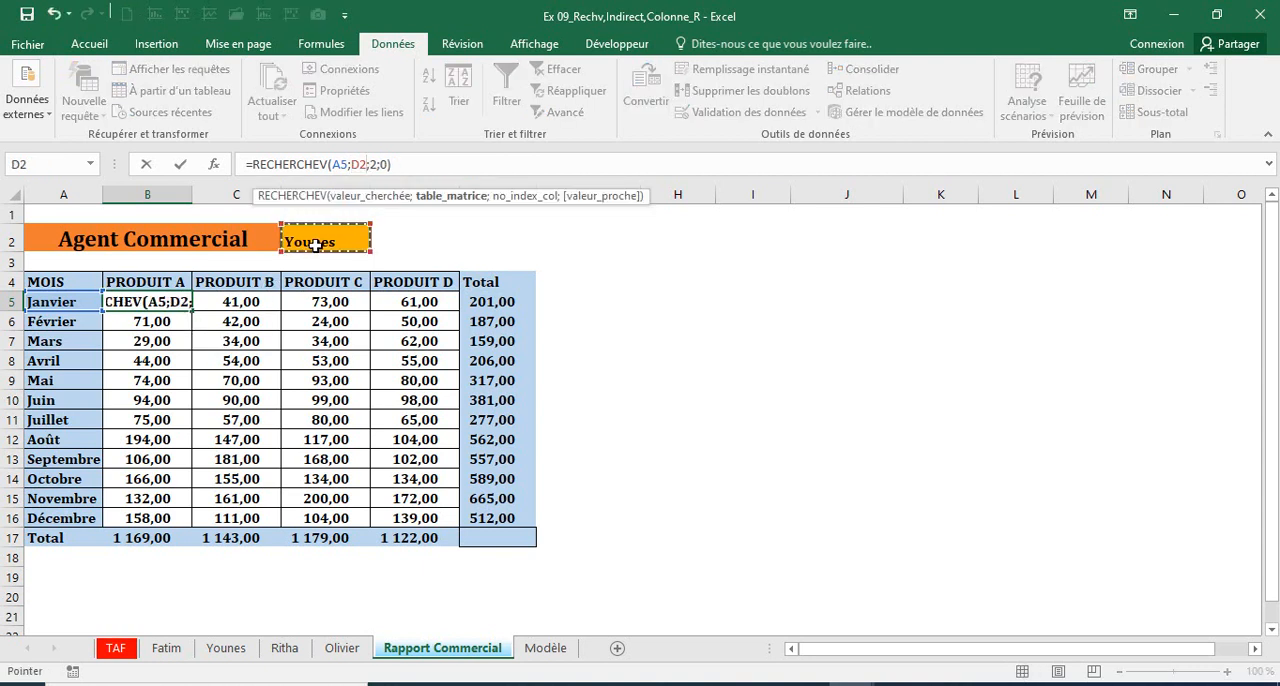
{"action": "key", "text": "Return"}
Step: Compare the report's B5:E16 figures and the agent named in D2 with the second and third agents' sheets
{"action": "left_click", "coordinate": [332, 239]}
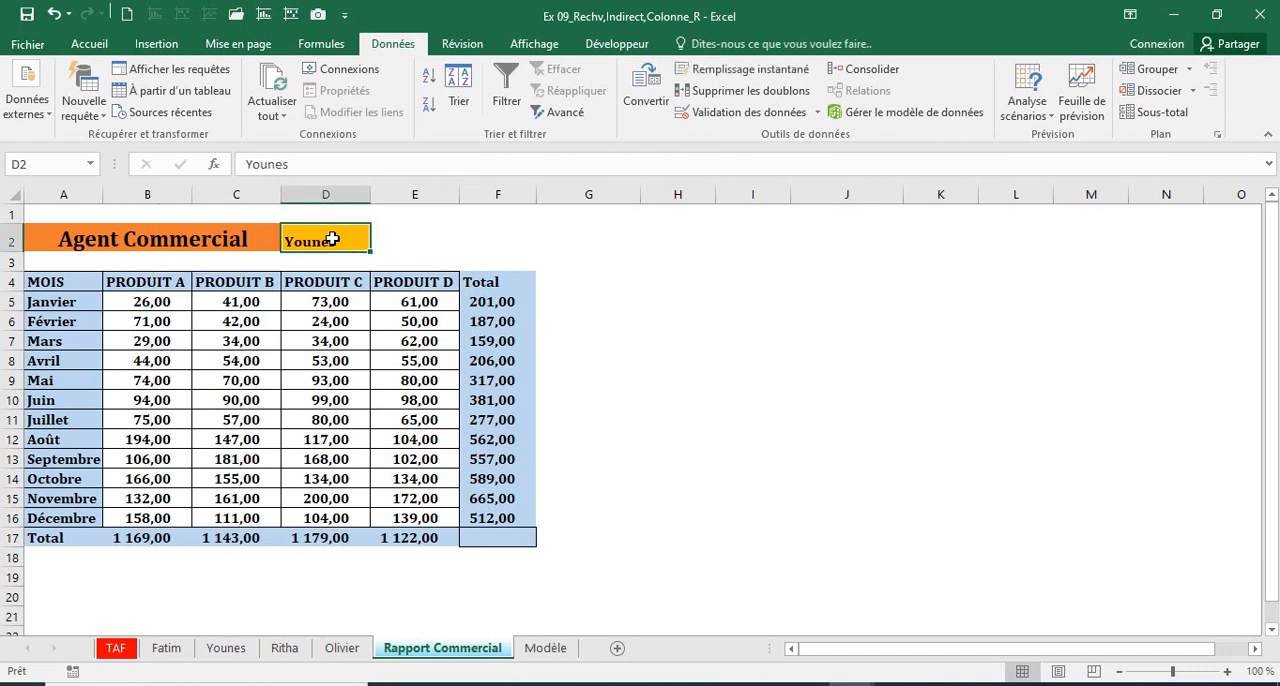
{"action": "left_click", "coordinate": [166, 296]}
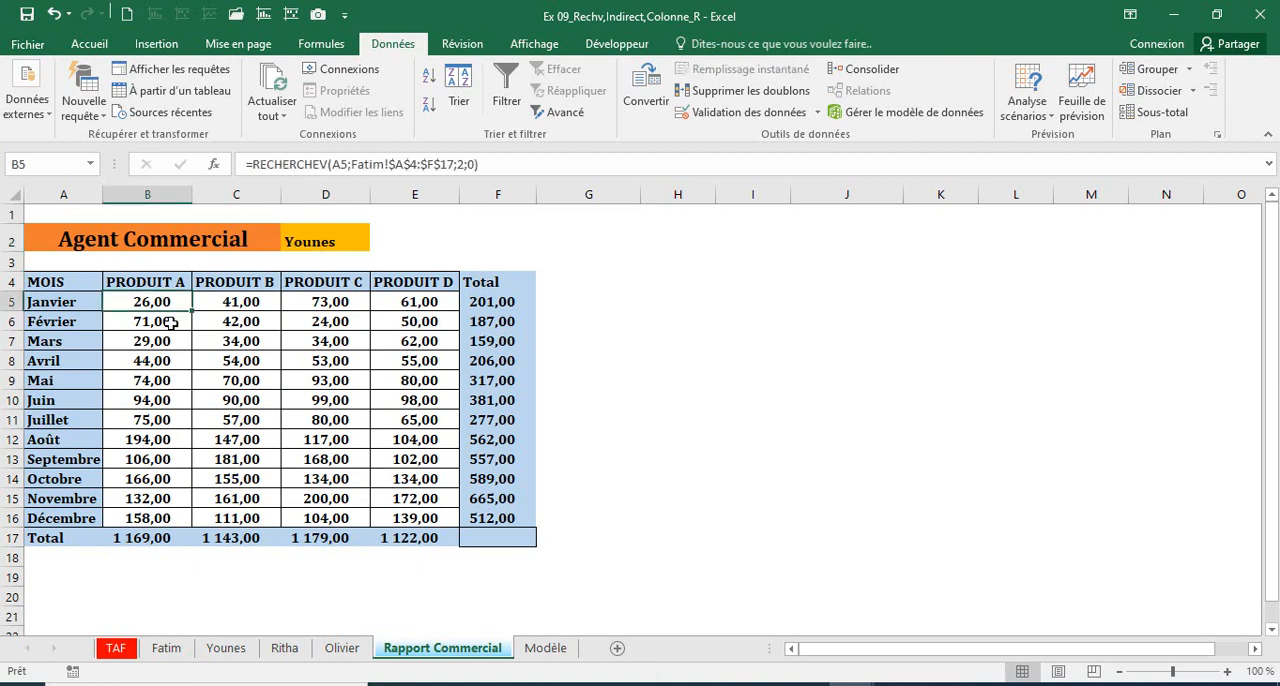
{"action": "left_click", "coordinate": [226, 648]}
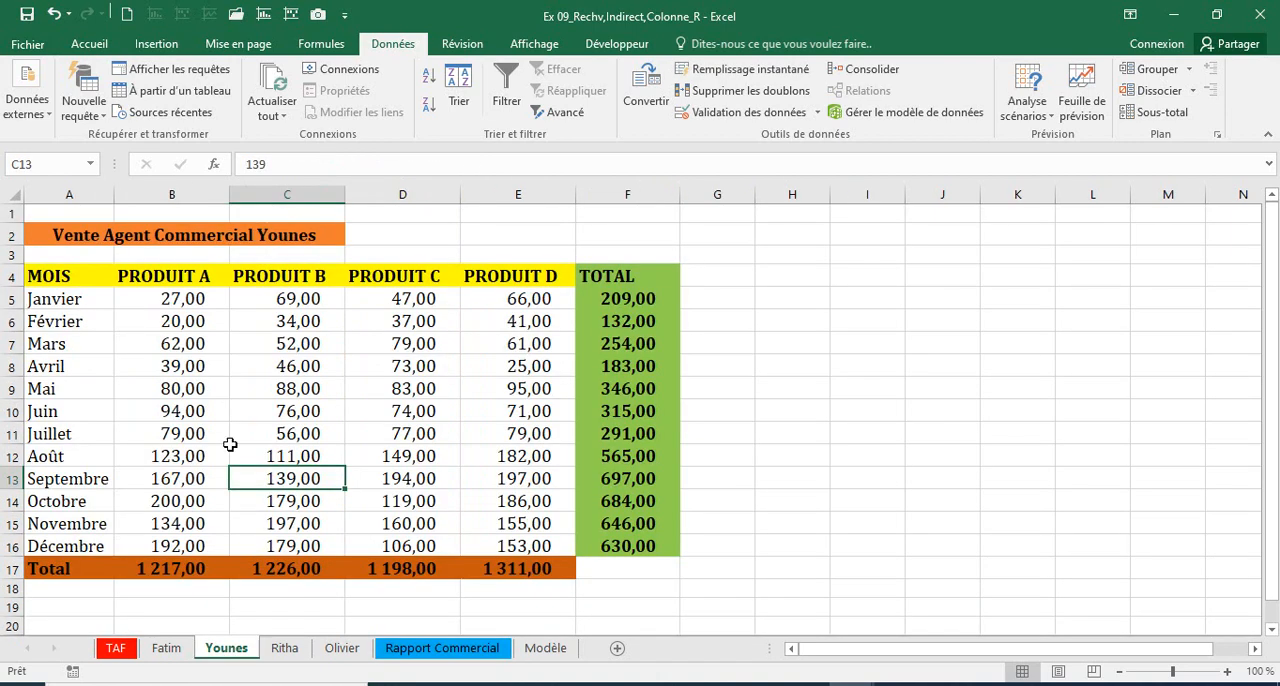
{"action": "left_click", "coordinate": [286, 650]}
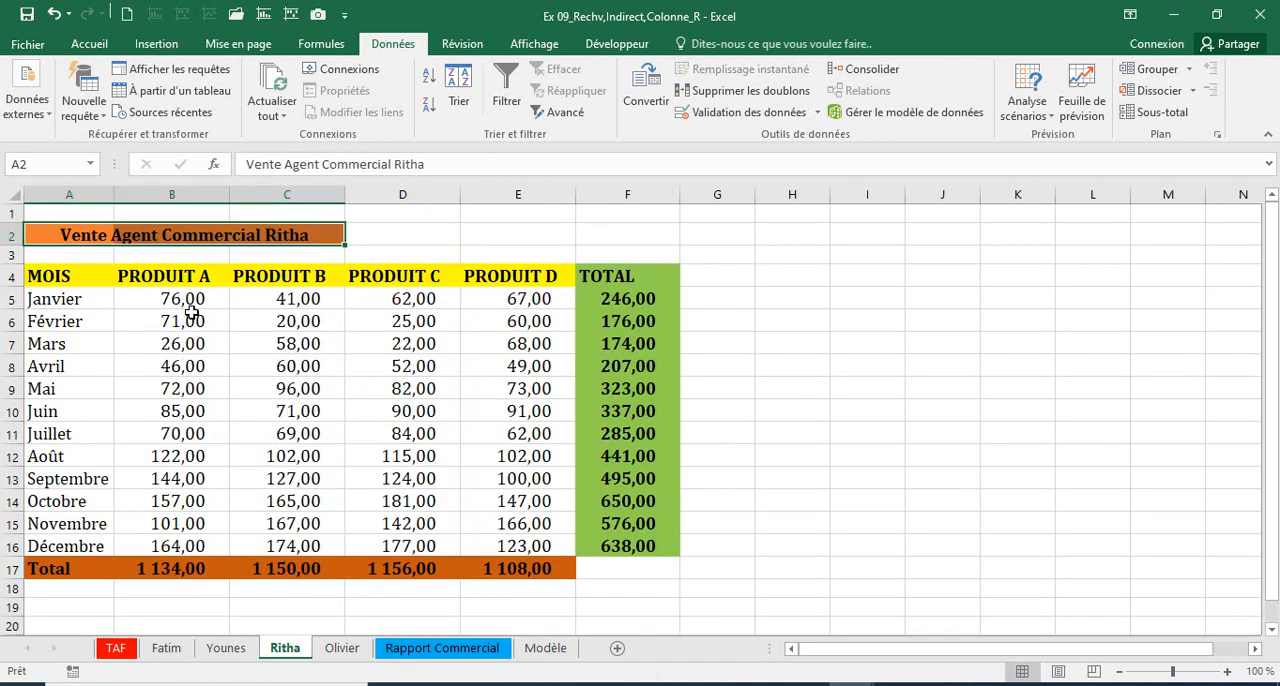
{"action": "left_click", "coordinate": [437, 650]}
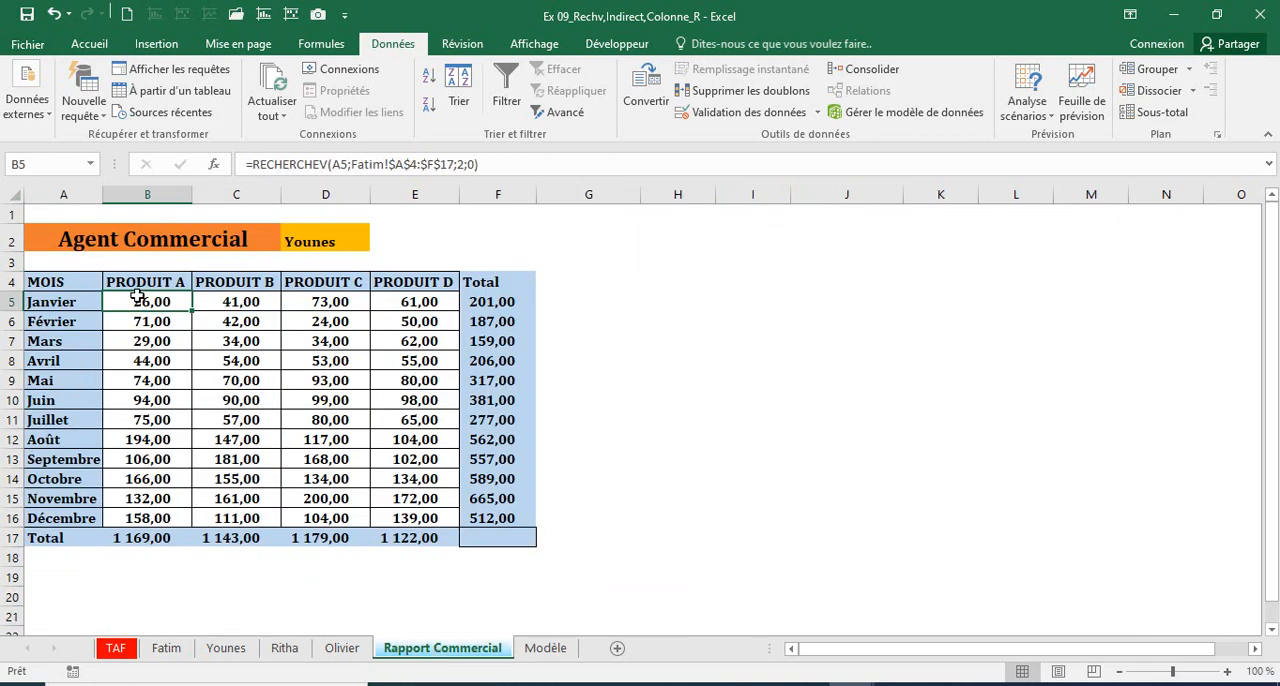
{"action": "left_click_drag", "start_coordinate": [147, 300], "coordinate": [424, 511]}
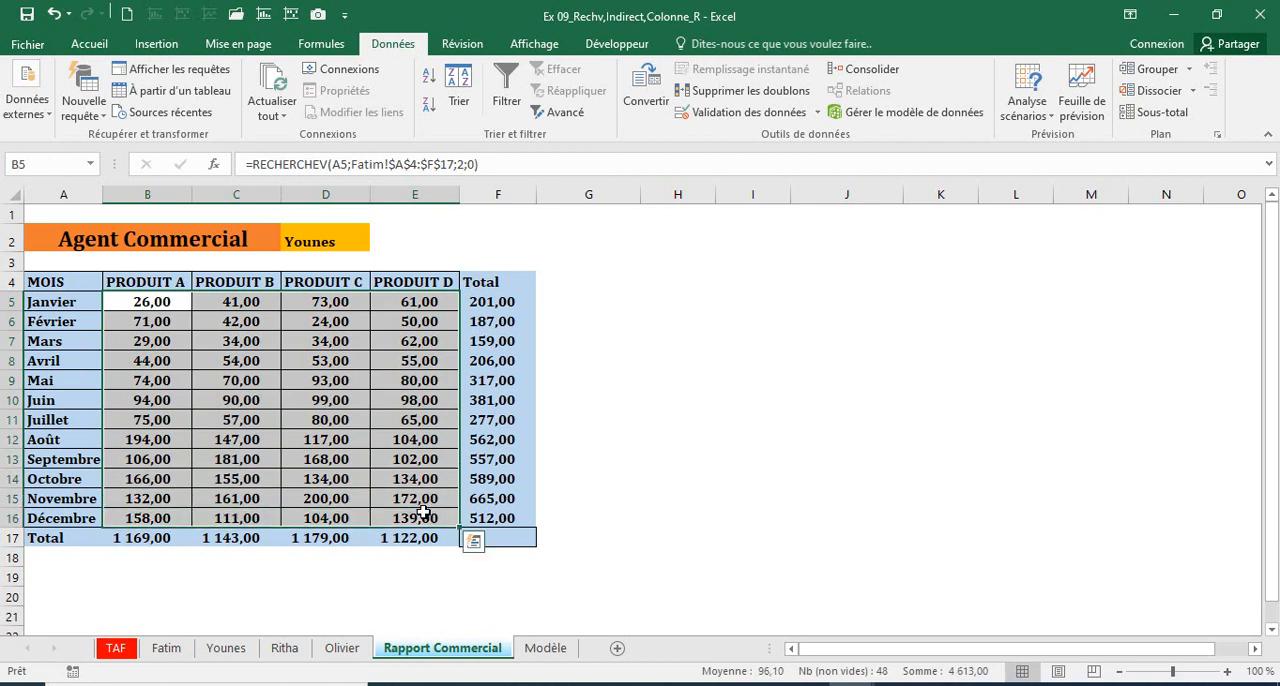
{"action": "left_click", "coordinate": [309, 231]}
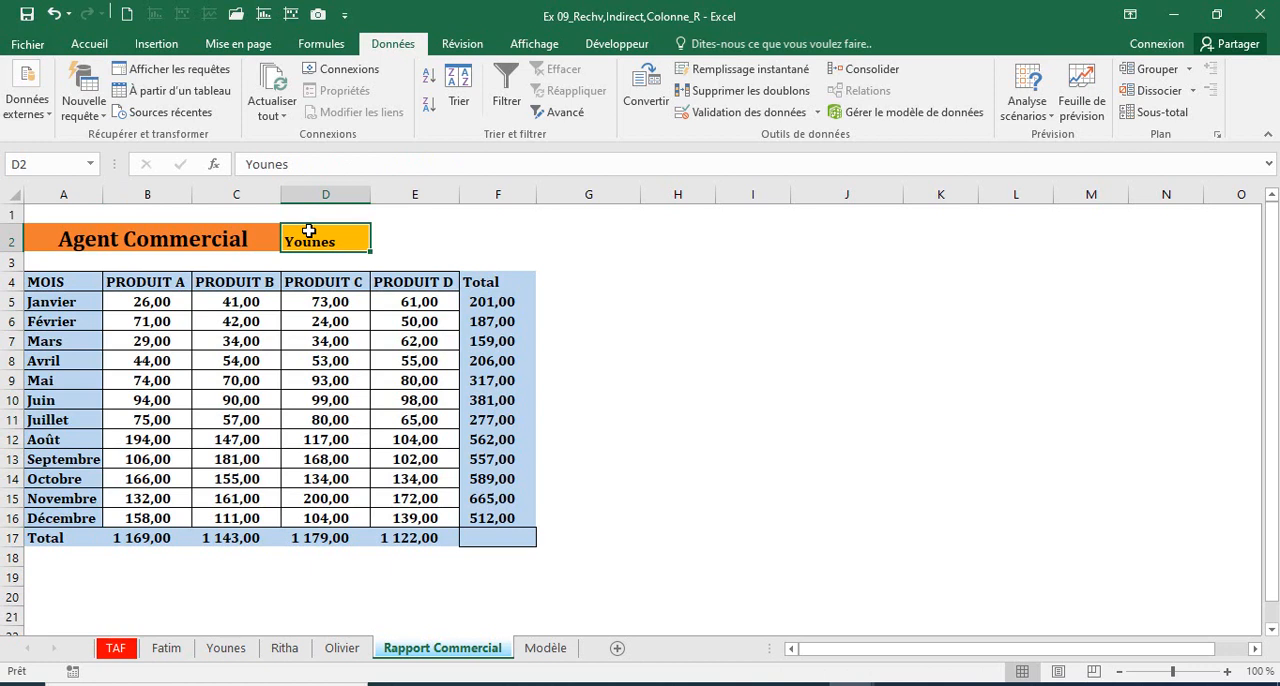
{"action": "left_click_drag", "start_coordinate": [165, 298], "coordinate": [421, 520]}
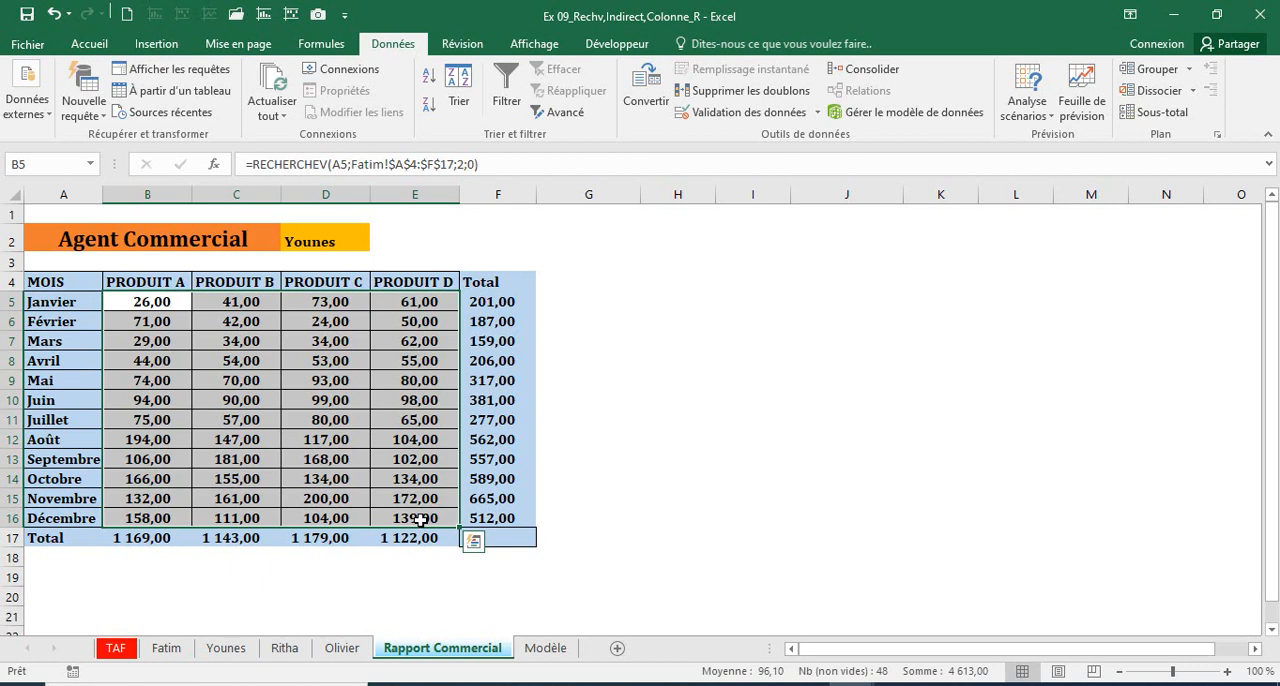
Step: Clear the agent name from cell D2
{"action": "left_click", "coordinate": [310, 241]}
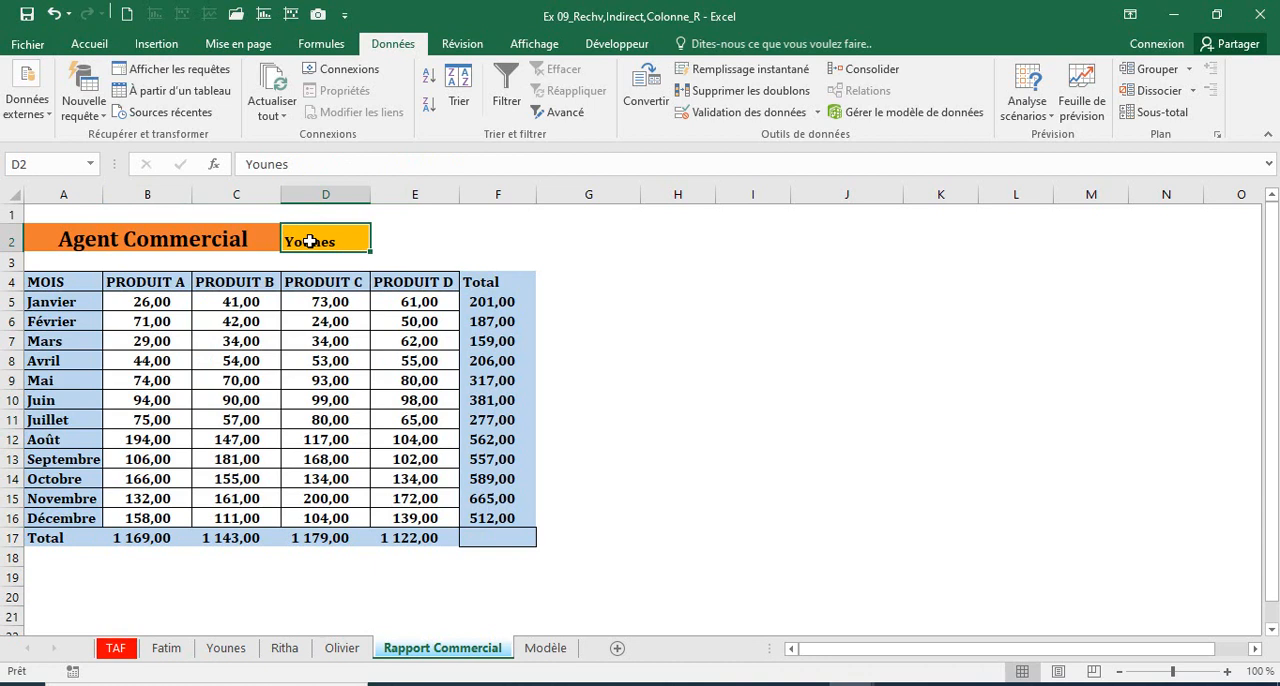
{"action": "key", "text": "BackSpace"}
{"action": "left_click", "coordinate": [457, 212]}
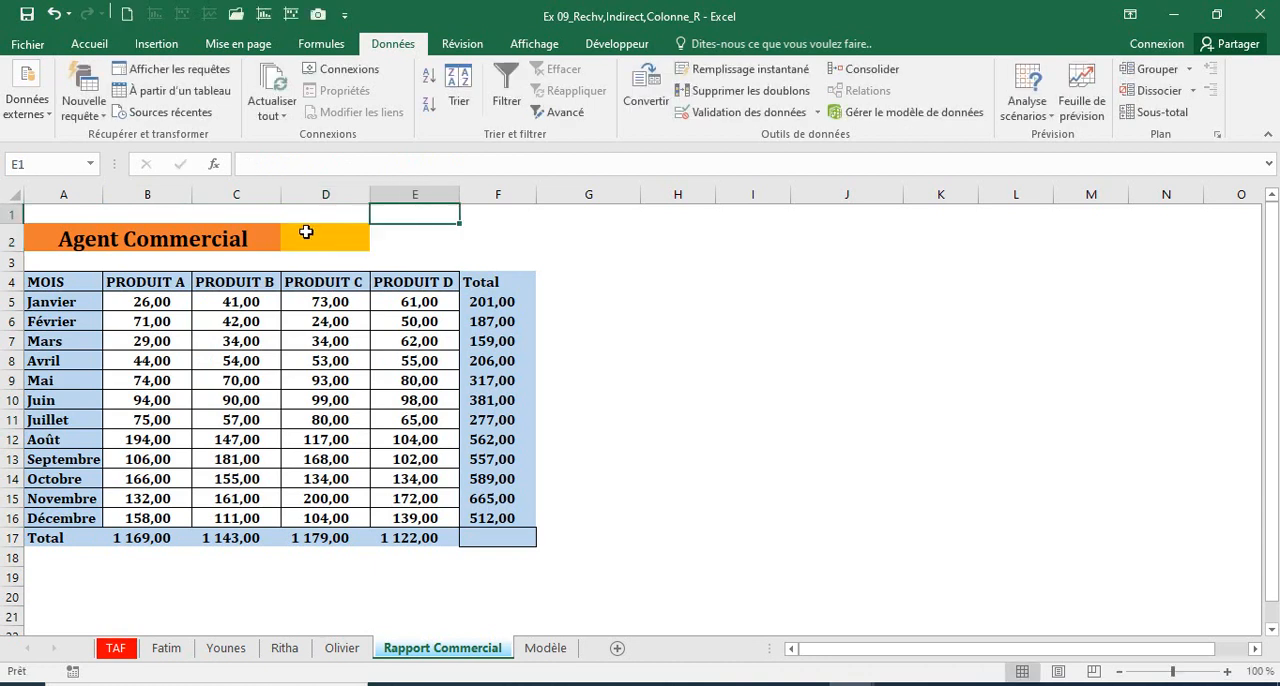
Step: Add a Liste data validation to D2 with the four agents' sheet names as its source, separated by semicolons
{"action": "left_click", "coordinate": [307, 231]}
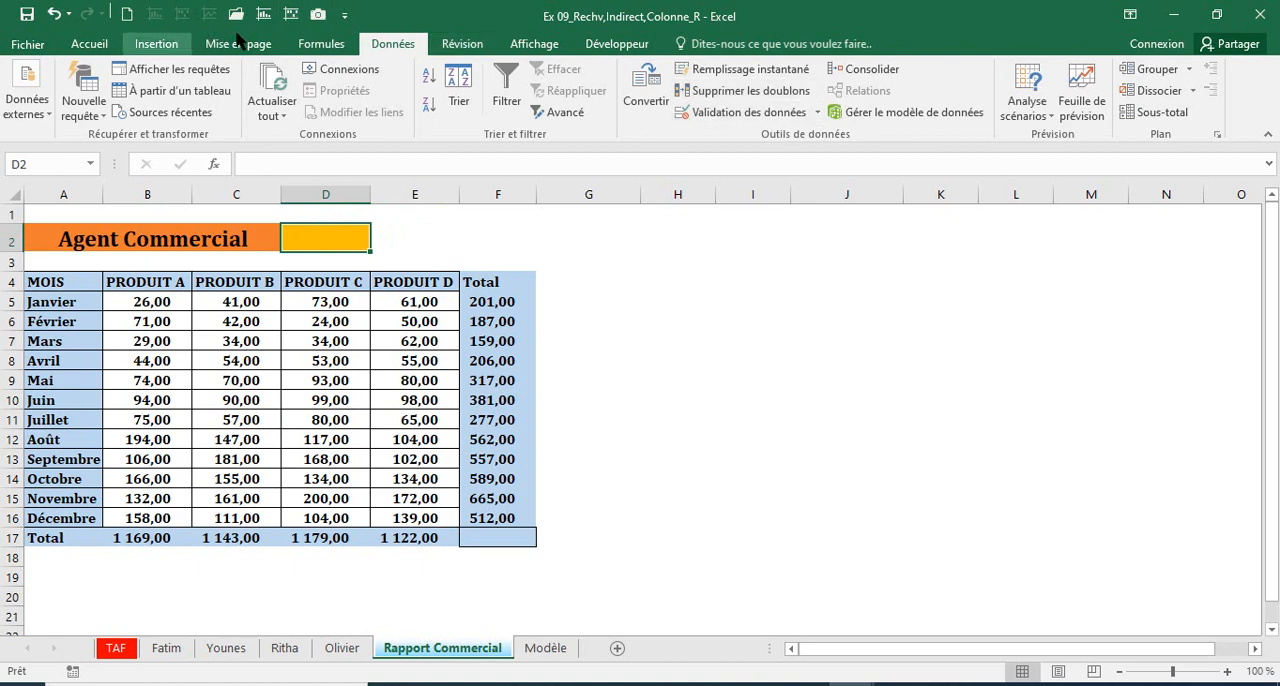
{"action": "left_click", "coordinate": [156, 43]}
{"action": "left_click", "coordinate": [393, 44]}
{"action": "left_click", "coordinate": [745, 112]}
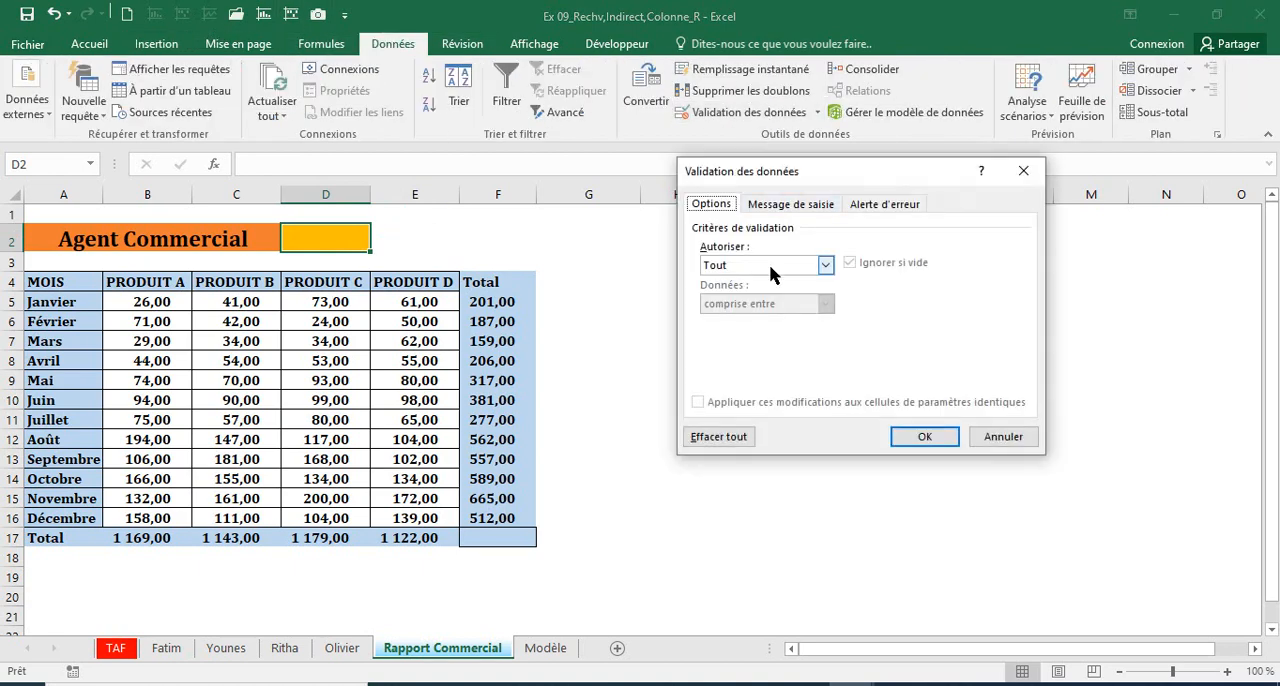
{"action": "left_click", "coordinate": [825, 265]}
{"action": "left_click", "coordinate": [747, 320]}
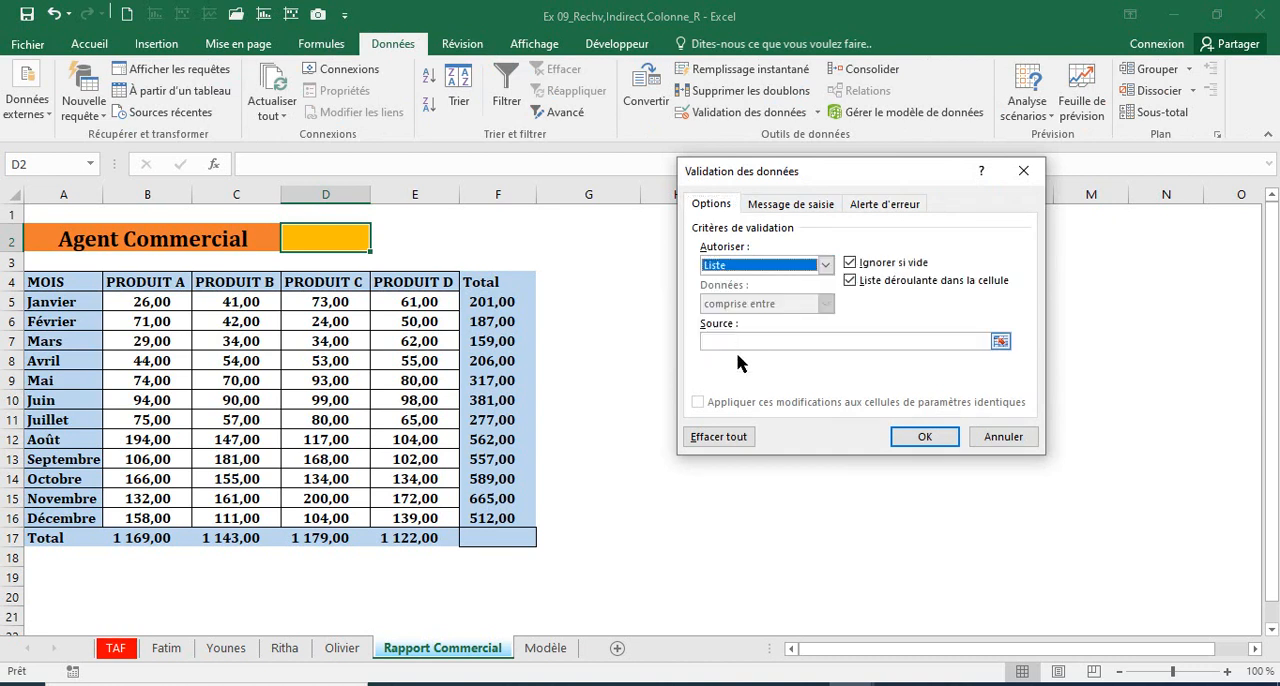
{"action": "left_click", "coordinate": [728, 340]}
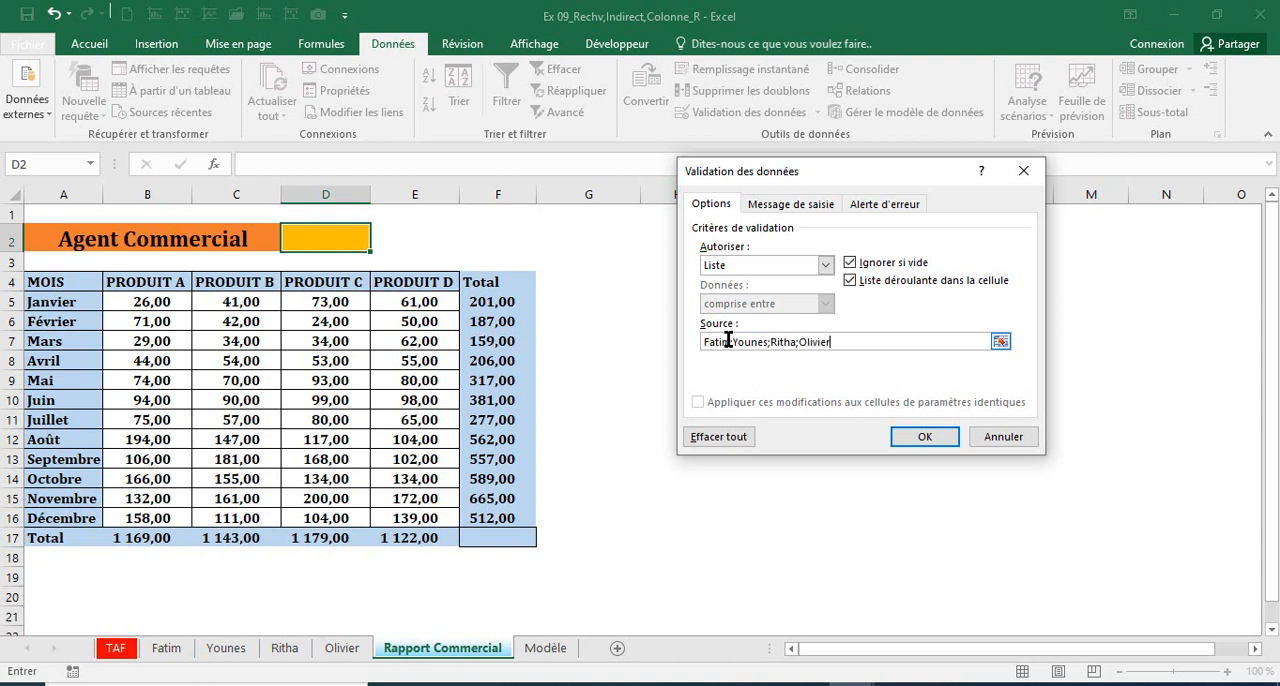
{"action": "left_click", "coordinate": [918, 441]}
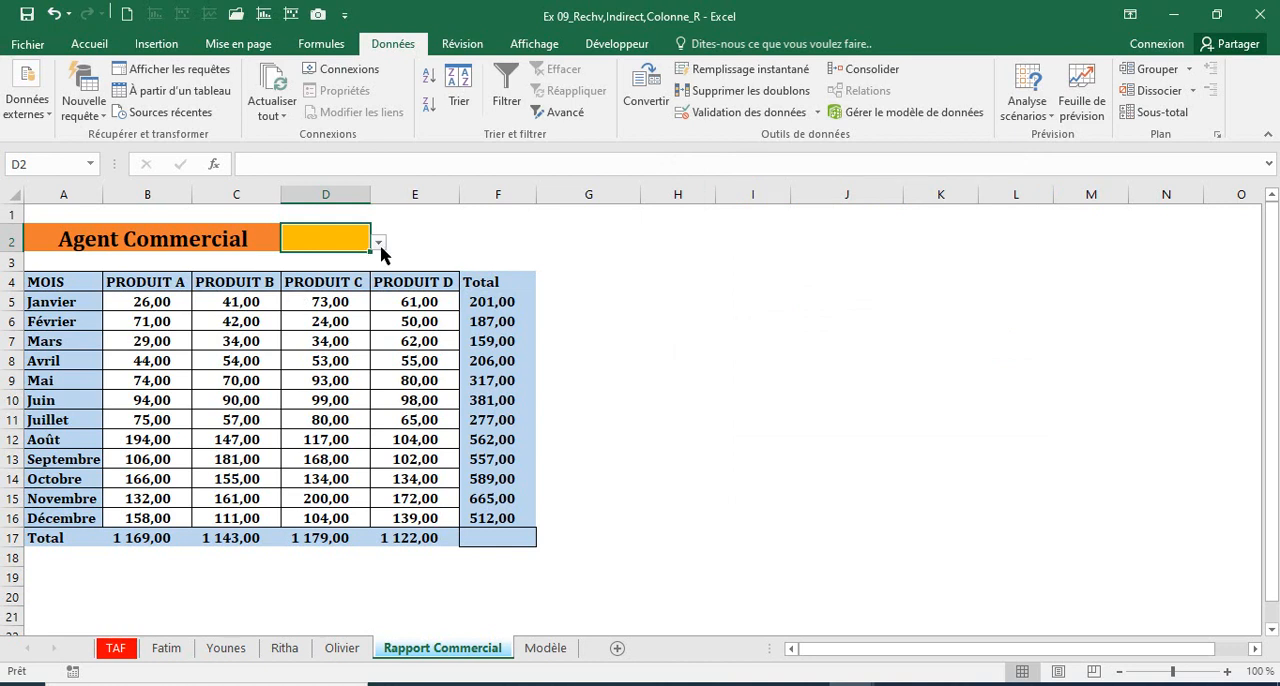
Step: Choose the first agent from D2's drop-down list and check the report figures in B5:E16
{"action": "left_click", "coordinate": [380, 245]}
{"action": "left_click", "coordinate": [300, 259]}
{"action": "left_click_drag", "start_coordinate": [161, 302], "coordinate": [425, 518]}
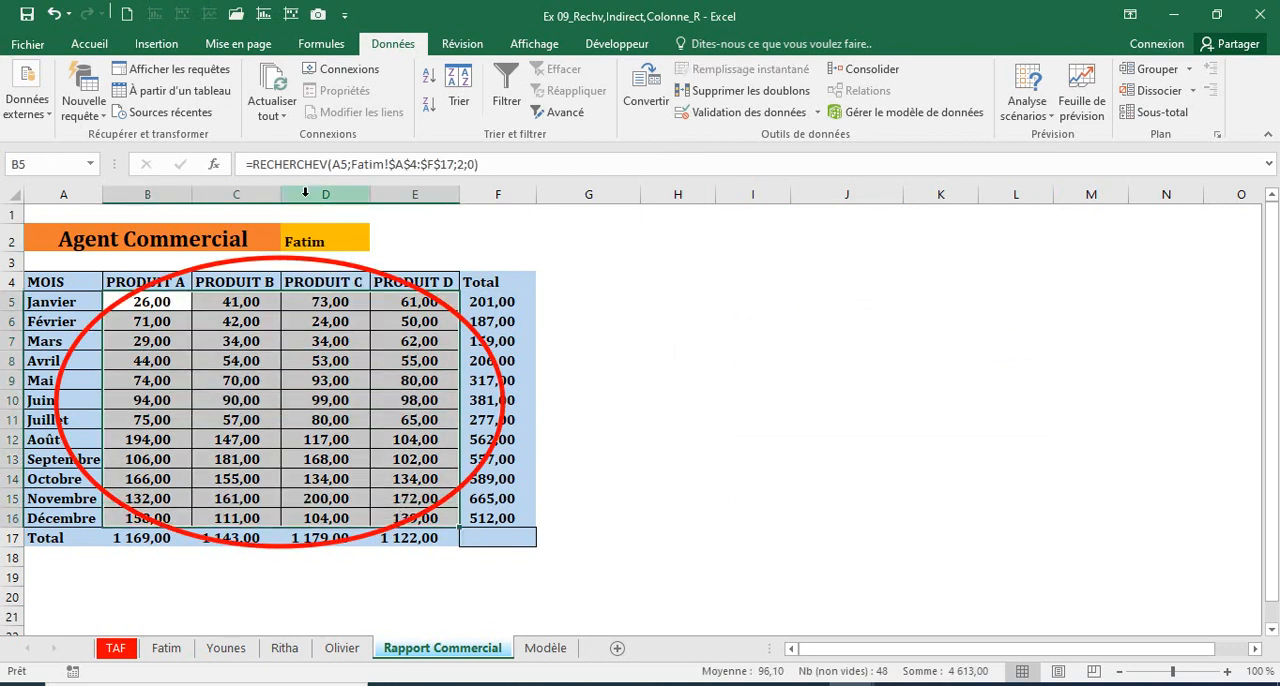
Step: Switch D2 to the second agent using its drop-down list and check the figures in B5:E16 again
{"action": "left_click", "coordinate": [314, 236]}
{"action": "left_click", "coordinate": [379, 247]}
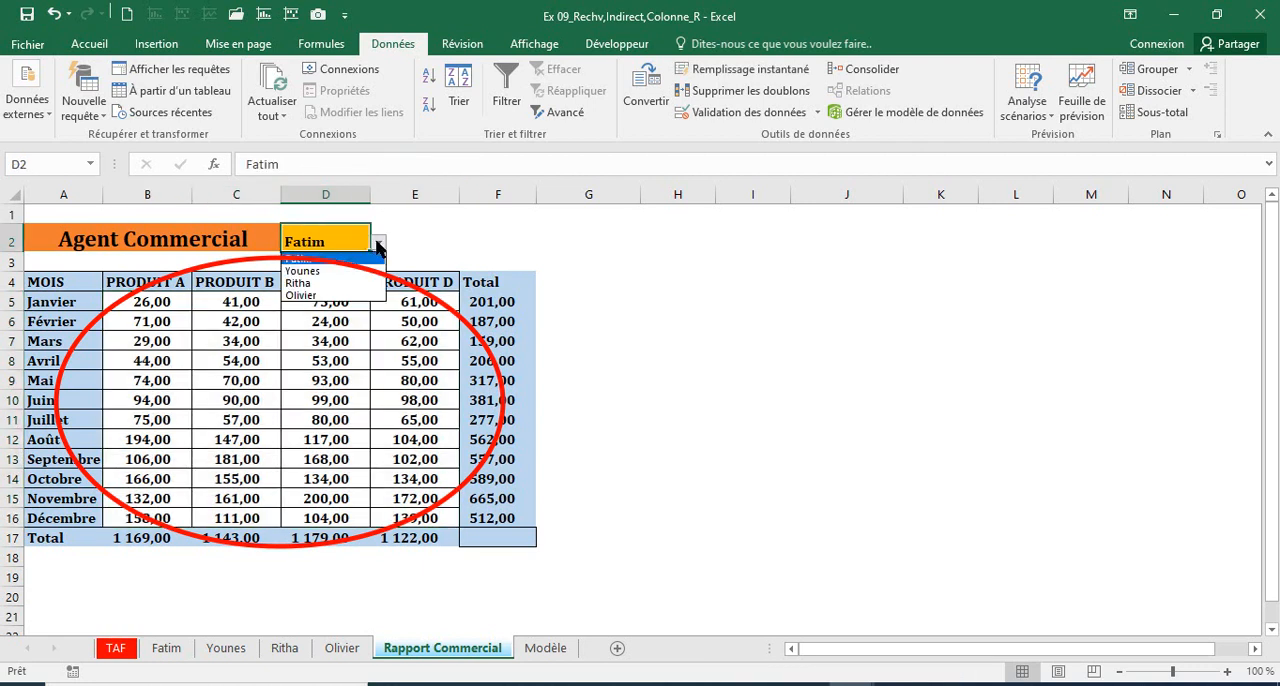
{"action": "left_click", "coordinate": [319, 271]}
{"action": "left_click_drag", "start_coordinate": [147, 304], "coordinate": [450, 520]}
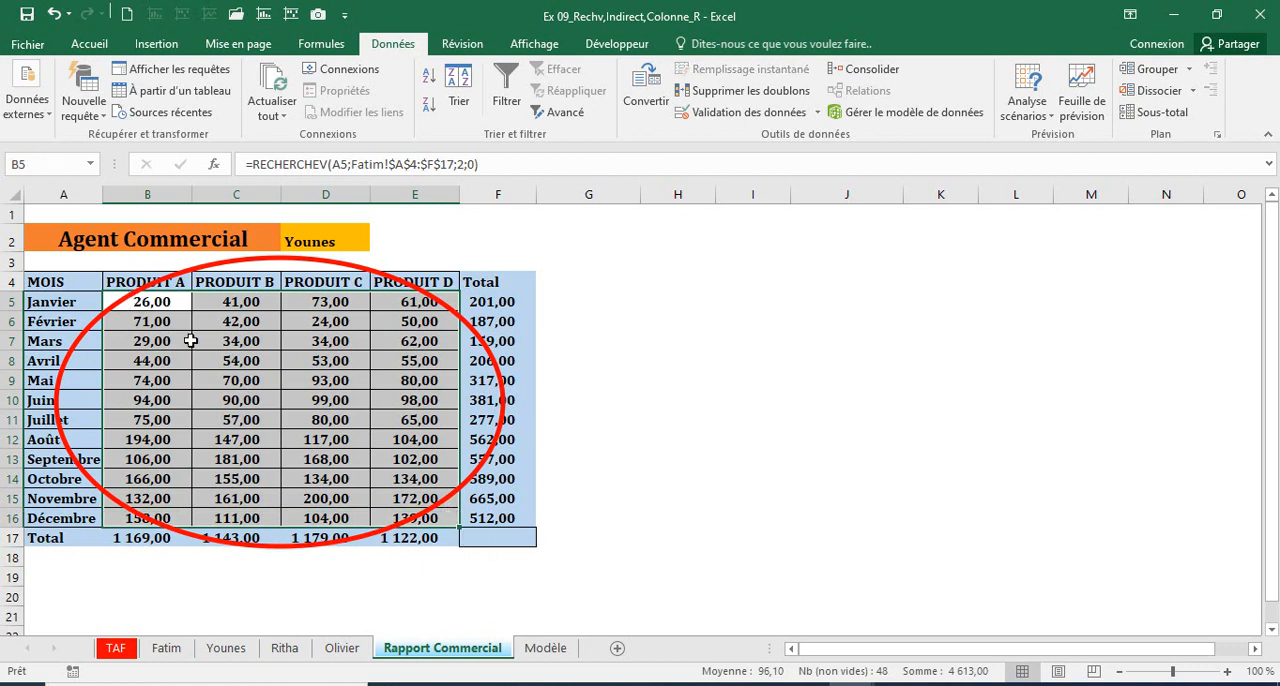
{"action": "left_click", "coordinate": [310, 238]}
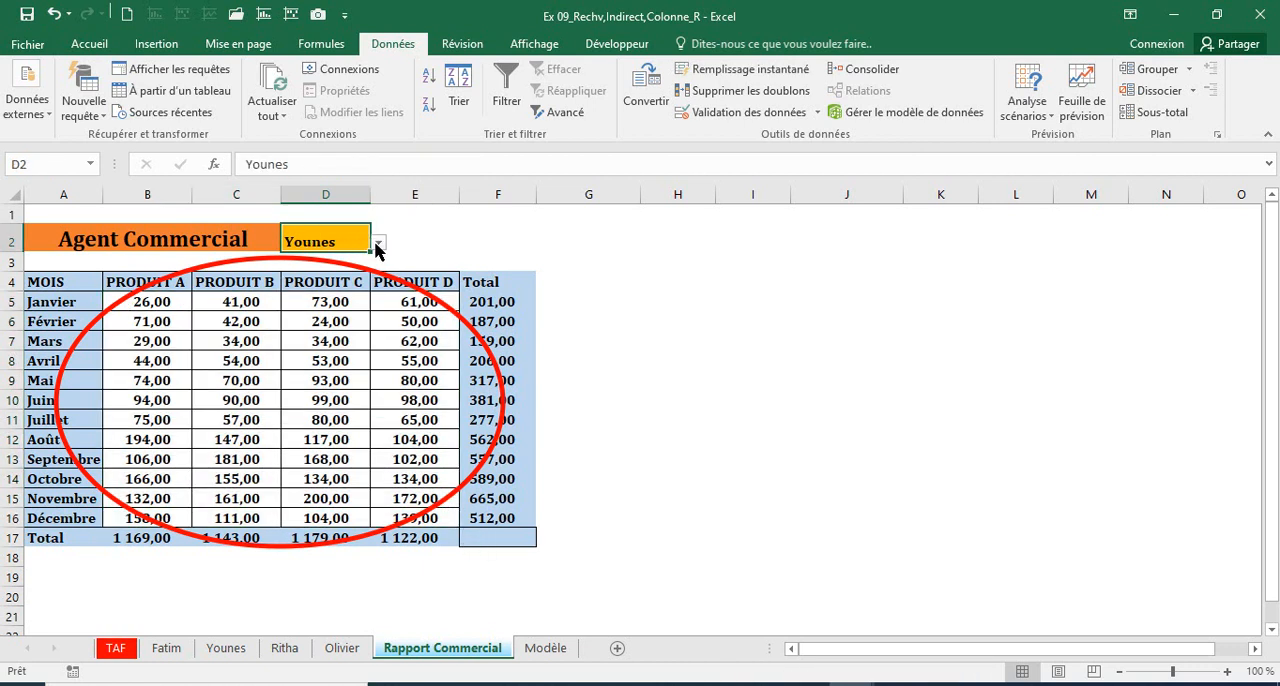
Step: Switch D2 to the third agent using its drop-down list and check the report figures in B5:E16
{"action": "left_click", "coordinate": [378, 242]}
{"action": "left_click", "coordinate": [318, 285]}
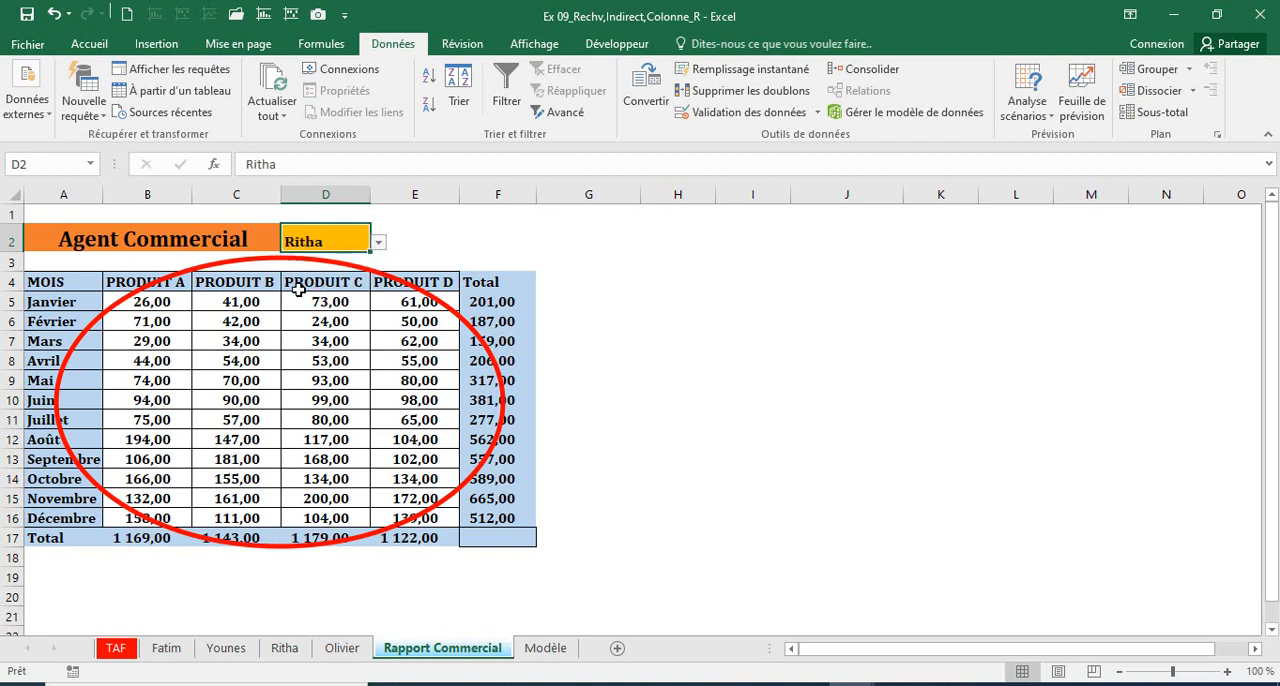
{"action": "left_click", "coordinate": [168, 304]}
{"action": "left_click_drag", "start_coordinate": [377, 428], "coordinate": [403, 488]}
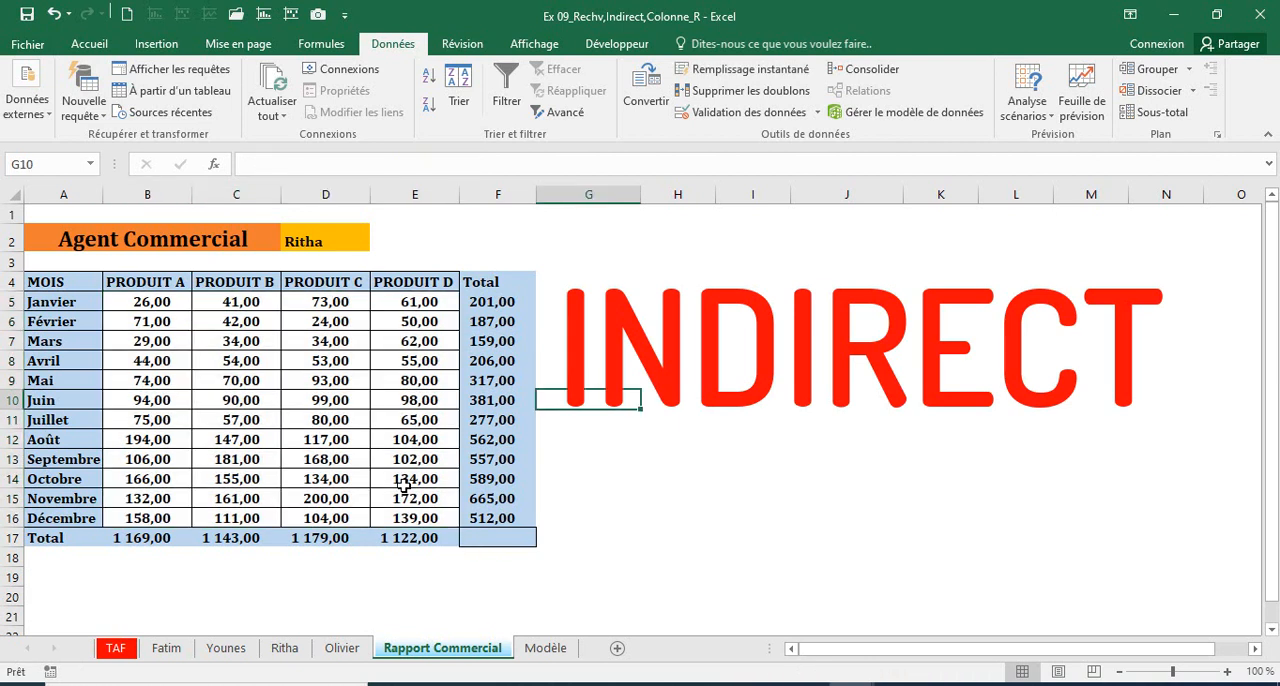
Step: Set D2 back to the second agent and compare the report with the second and first agents' sheets
{"action": "left_click", "coordinate": [320, 241]}
{"action": "left_click", "coordinate": [378, 242]}
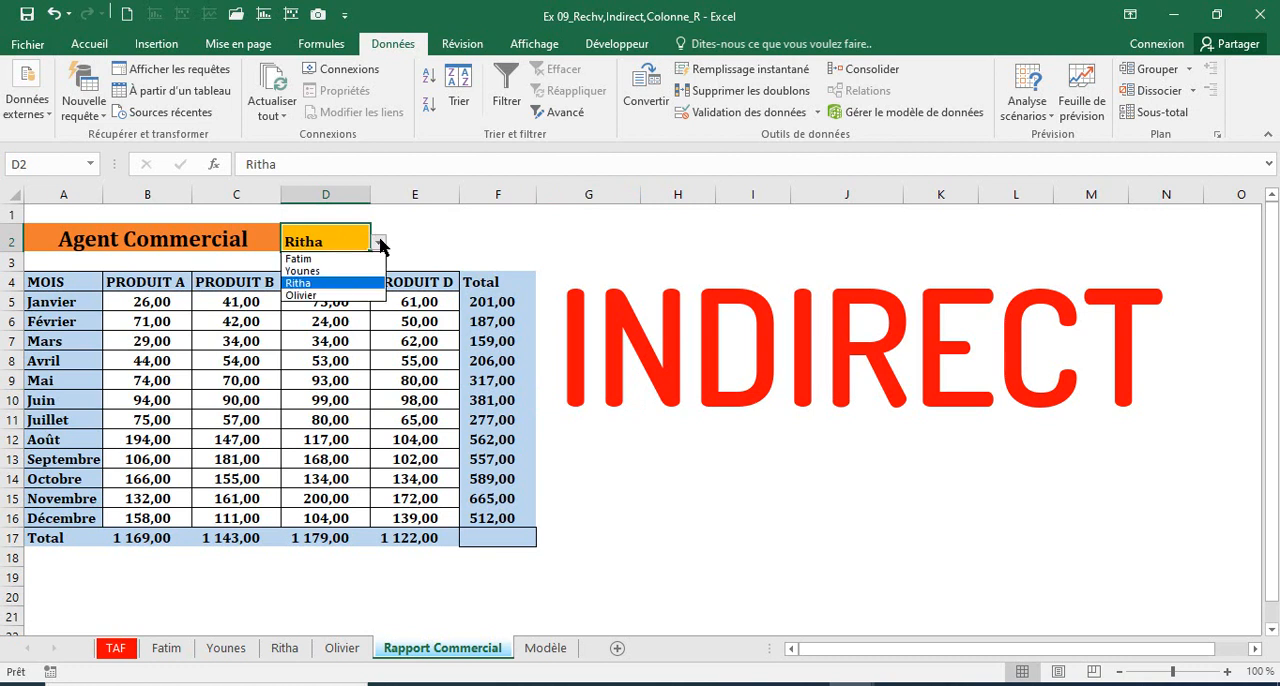
{"action": "left_click", "coordinate": [316, 272]}
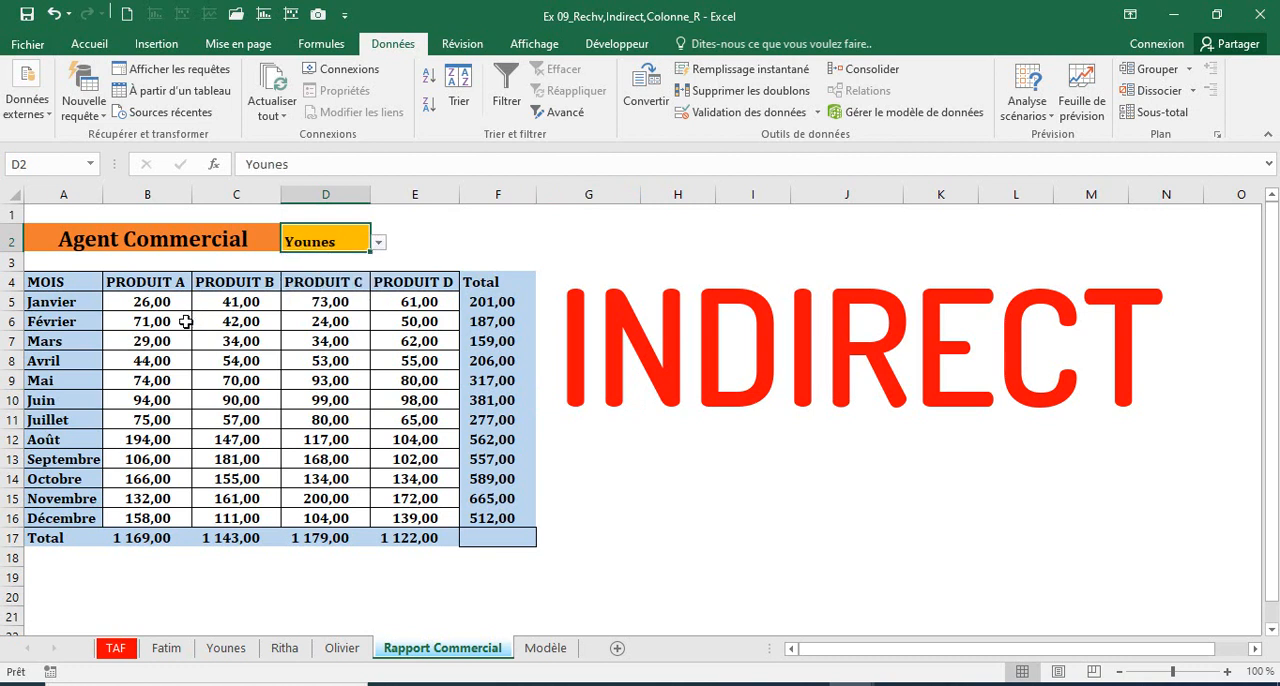
{"action": "left_click", "coordinate": [226, 648]}
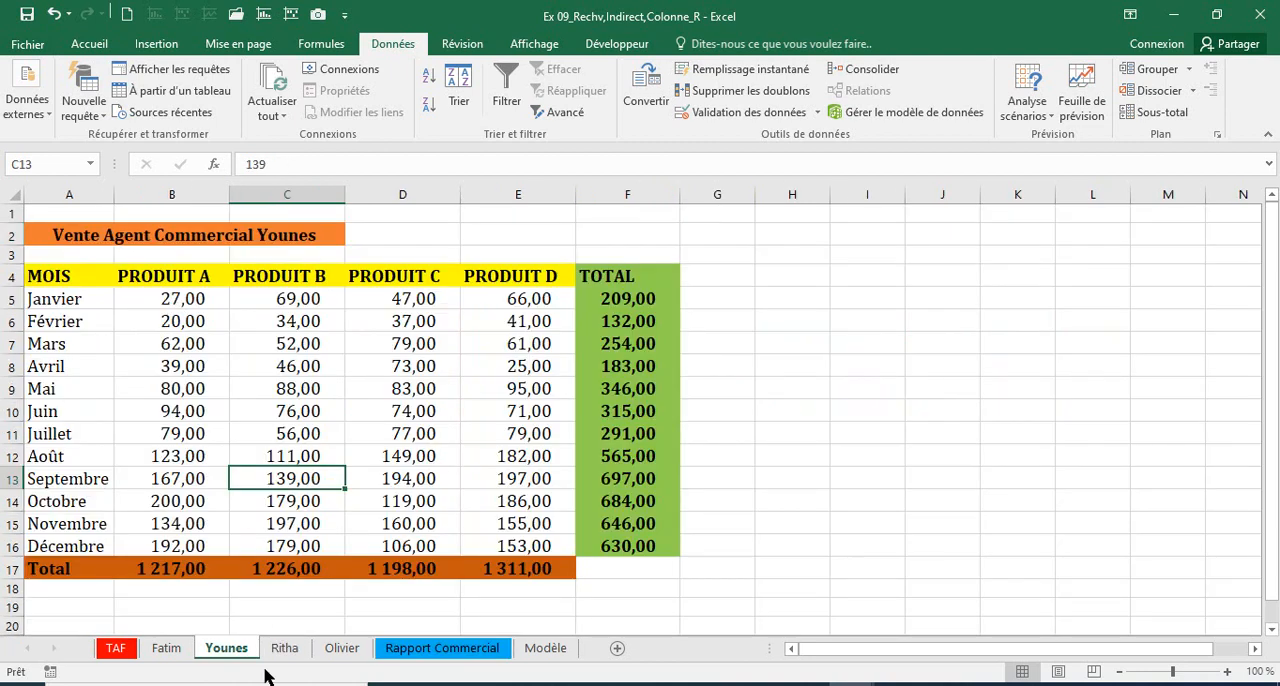
{"action": "left_click", "coordinate": [166, 648]}
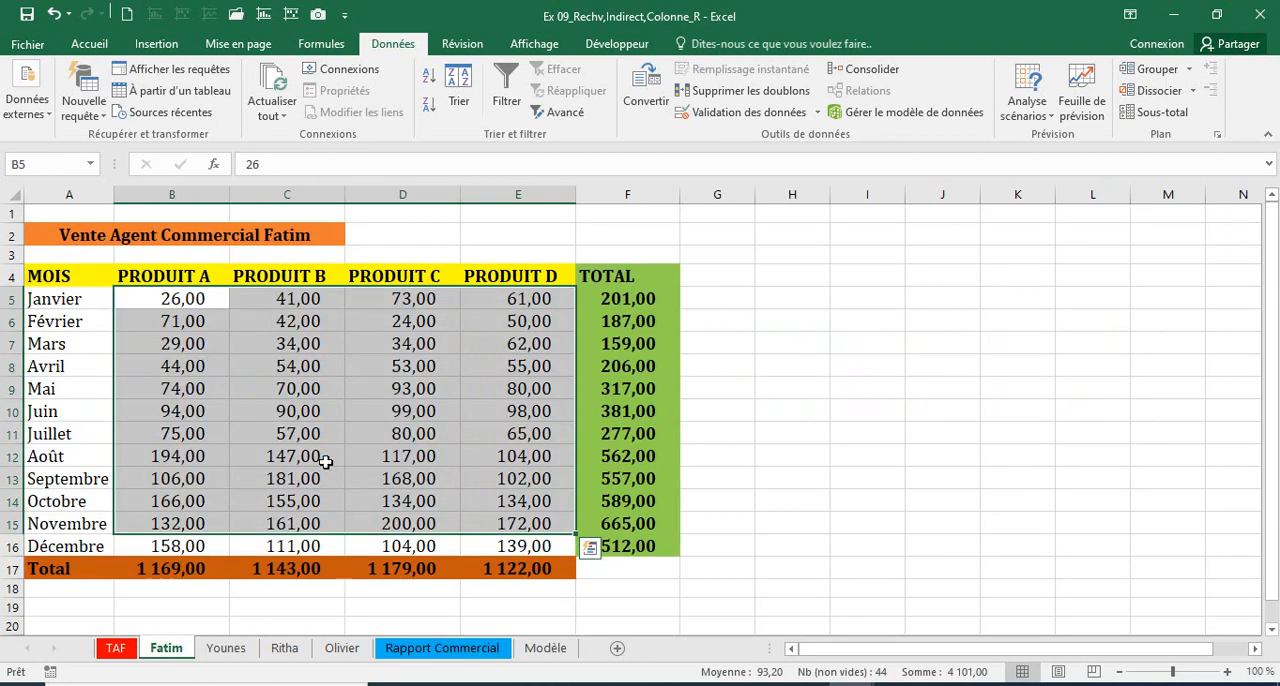
{"action": "left_click", "coordinate": [478, 652]}
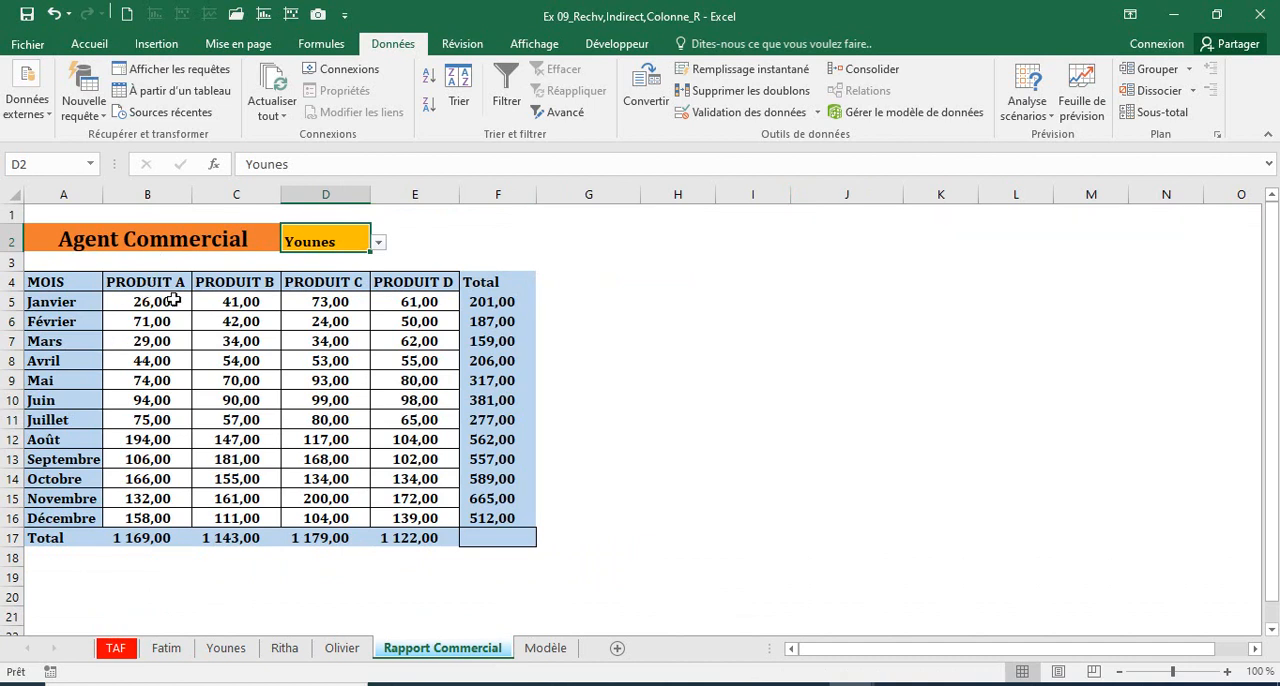
Step: Set D2 to the third agent and review the data range A5:E16 on the first and second agents' sheets
{"action": "left_click", "coordinate": [379, 244]}
{"action": "left_click", "coordinate": [298, 283]}
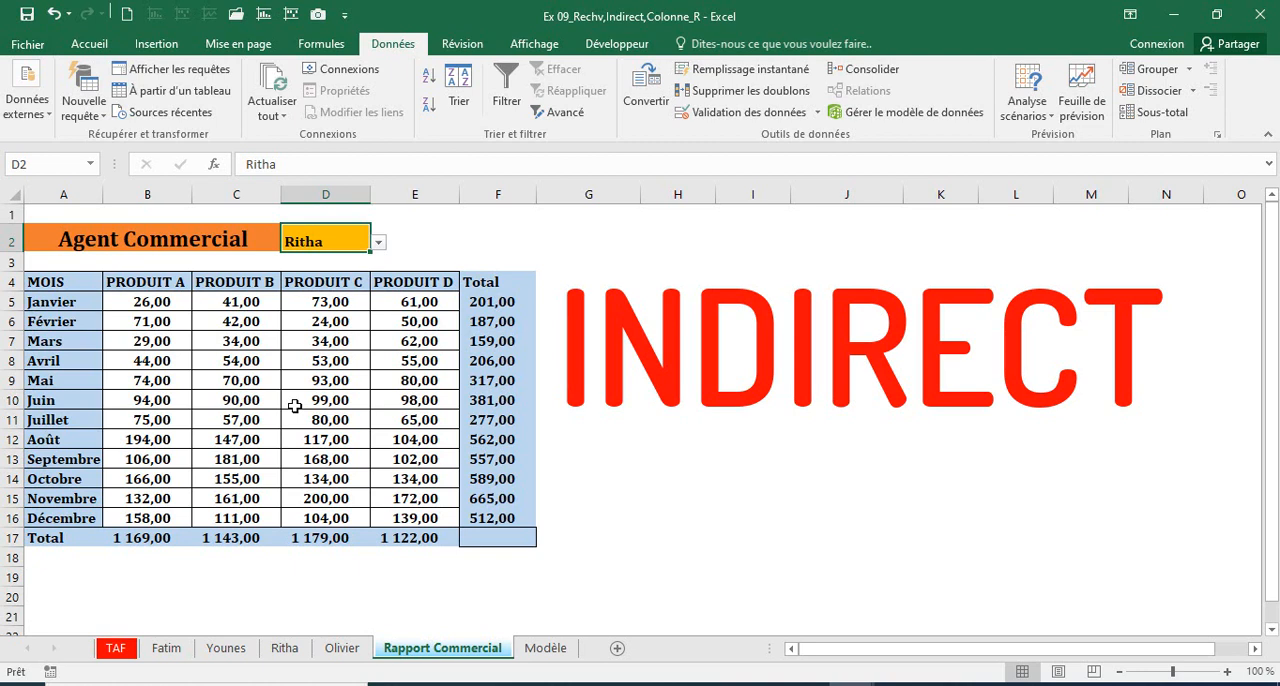
{"action": "left_click", "coordinate": [167, 650]}
{"action": "left_click", "coordinate": [82, 300]}
{"action": "left_click_drag", "start_coordinate": [406, 354], "coordinate": [528, 548]}
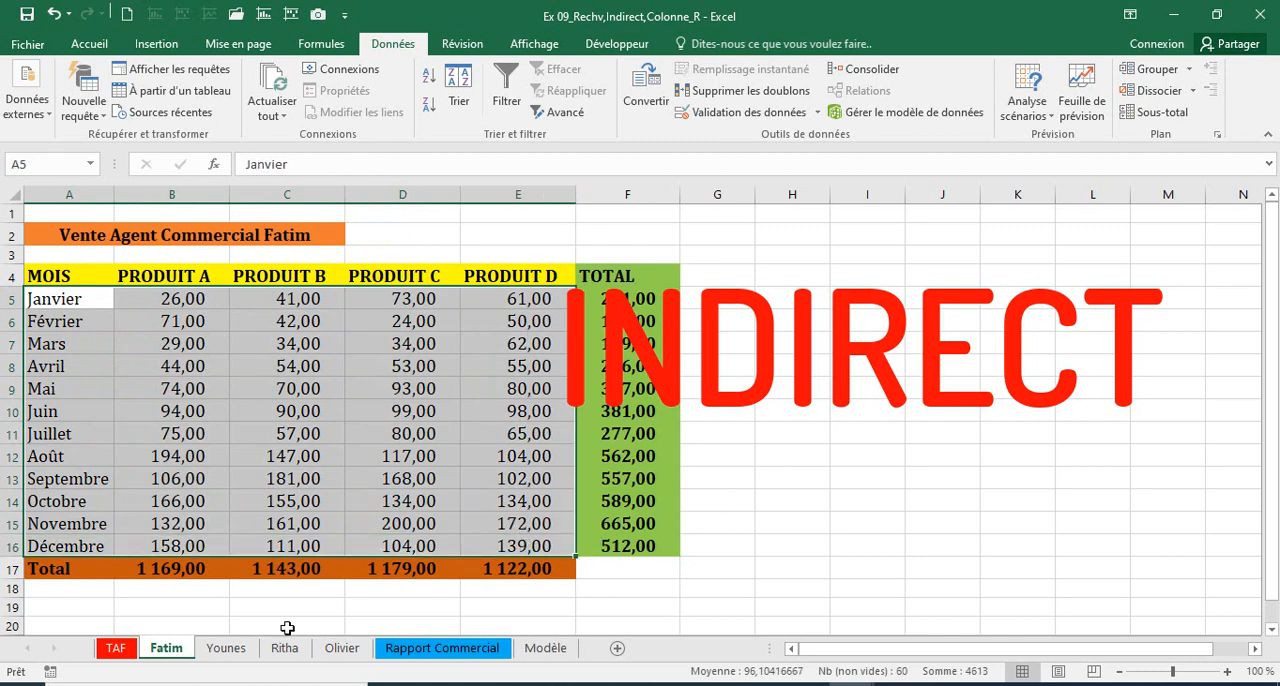
{"action": "left_click", "coordinate": [224, 648]}
{"action": "mouse_move", "coordinate": [57, 299]}
{"action": "left_mouse_down"}
{"action": "mouse_move", "coordinate": [349, 340]}
{"action": "mouse_move", "coordinate": [586, 528]}
{"action": "mouse_move", "coordinate": [544, 544]}
{"action": "left_mouse_up"}
{"action": "left_click", "coordinate": [442, 652]}
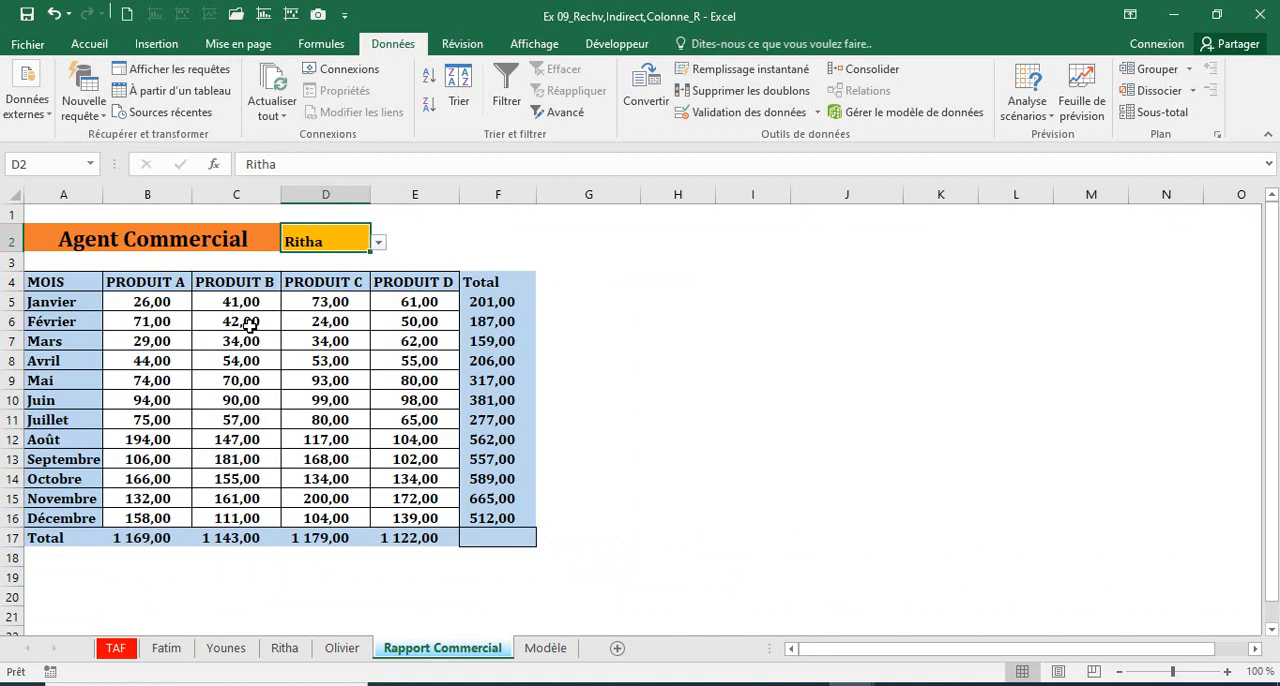
Step: Name the range A5:E16 on the first agent's sheet after that sheet
{"action": "key", "text": "ctrl+Page_Up"}
{"action": "key", "text": "ctrl+Page_Up"}
{"action": "key", "text": "ctrl+Page_Up"}
{"action": "key", "text": "ctrl+Page_Up"}
{"action": "left_click", "coordinate": [183, 323]}
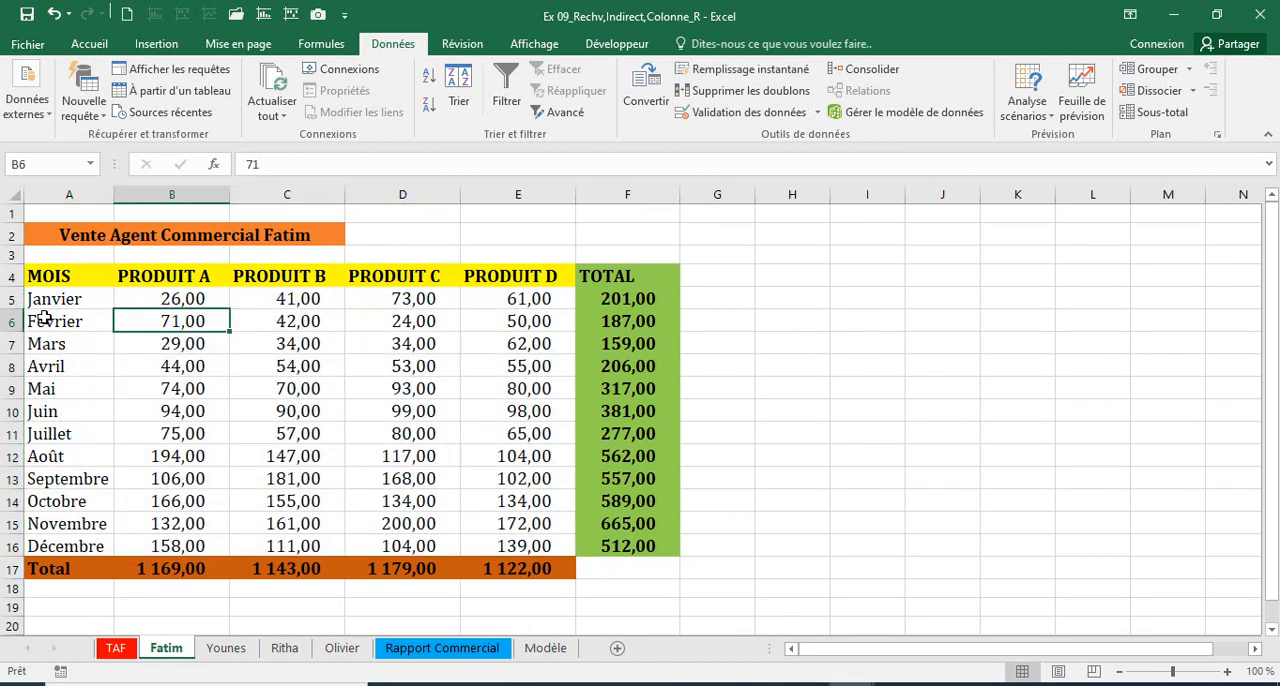
{"action": "left_click_drag", "start_coordinate": [49, 297], "coordinate": [496, 545]}
{"action": "left_click", "coordinate": [64, 163]}
{"action": "type", "text": "Fatim"}
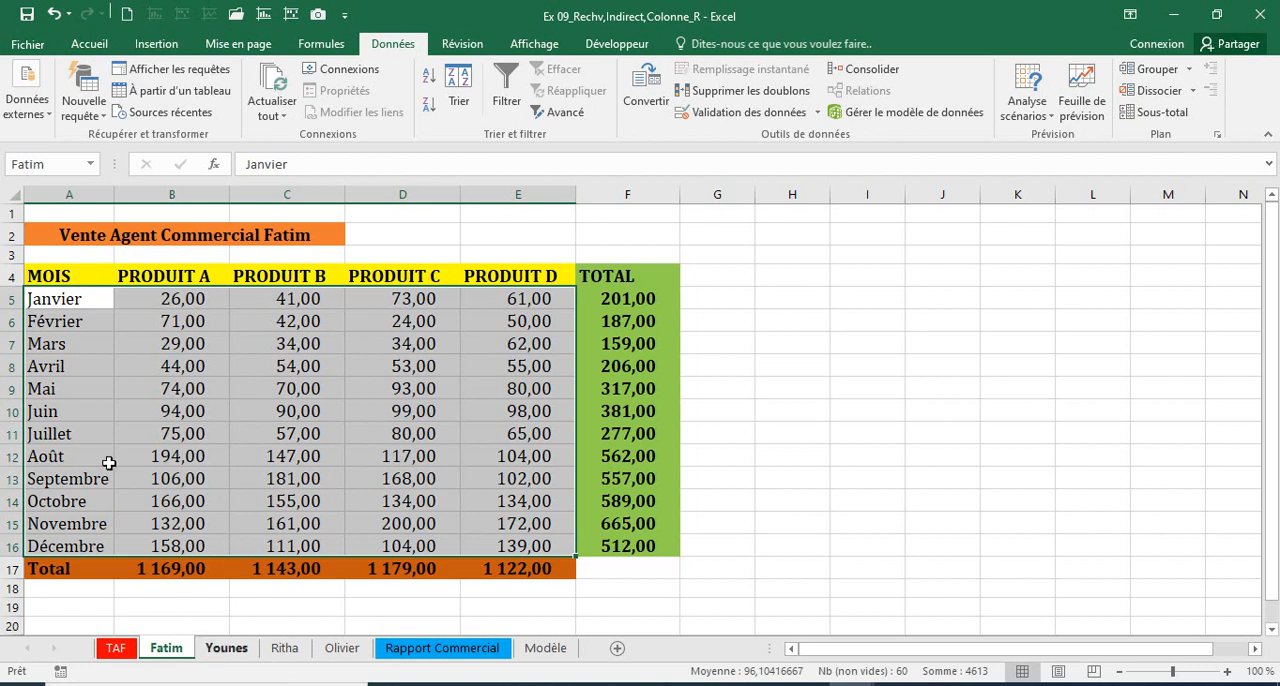
Step: Name the range A5:E16 on the second agent's sheet after that sheet
{"action": "key", "text": "ctrl+Page_Down"}
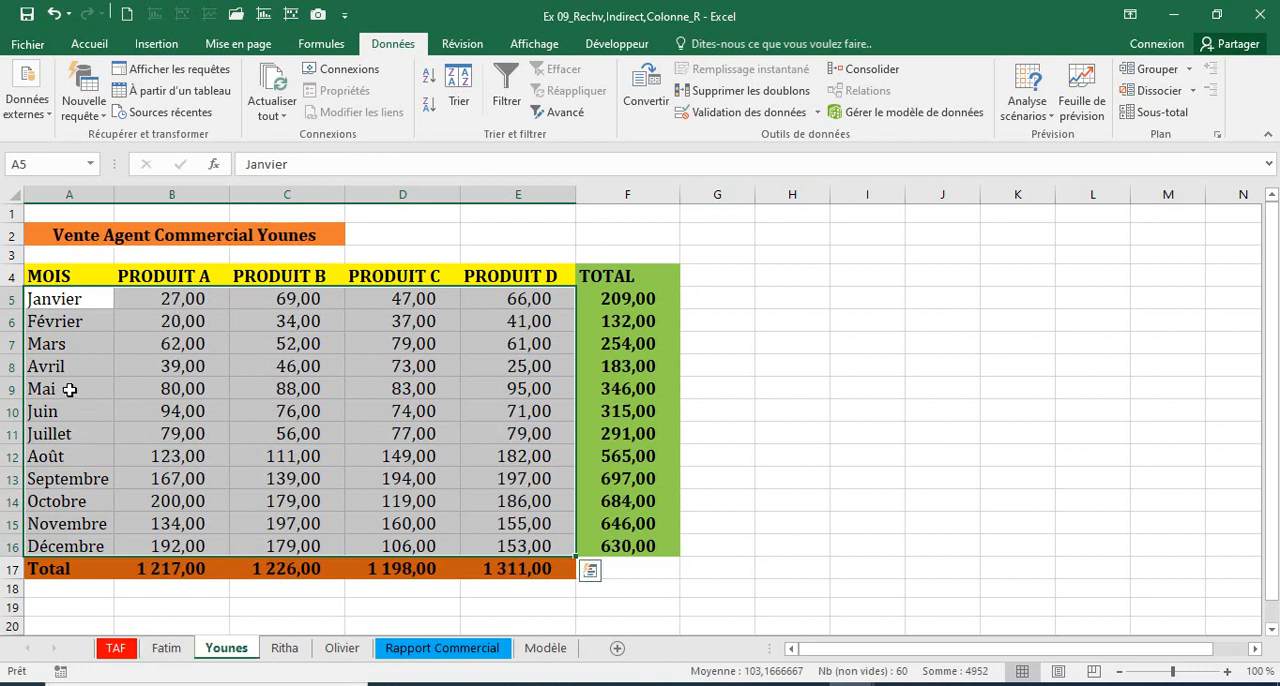
{"action": "left_click", "coordinate": [41, 163]}
{"action": "type", "text": "Younes"}
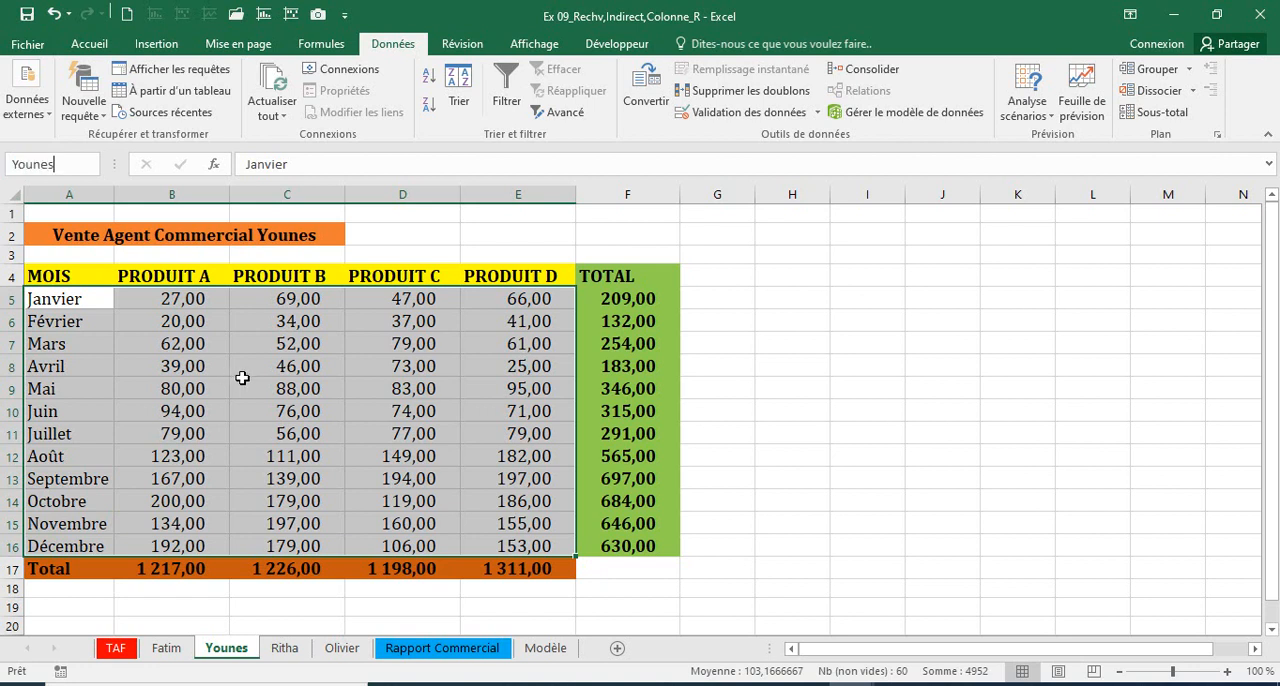
Step: Name the range A5:E16 on the third agent's sheet after that sheet
{"action": "left_click", "coordinate": [287, 648]}
{"action": "left_click_drag", "start_coordinate": [57, 298], "coordinate": [542, 549]}
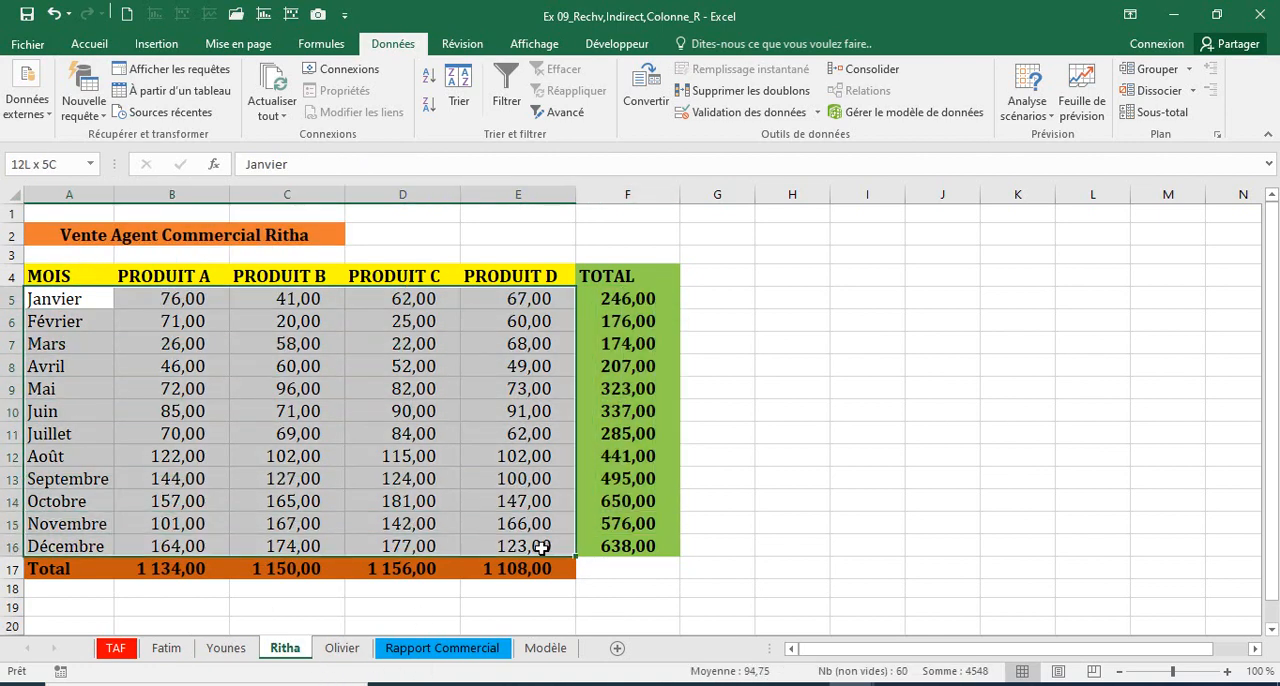
{"action": "left_click", "coordinate": [45, 164]}
{"action": "type", "text": "Ritha"}
{"action": "key", "text": "Return"}
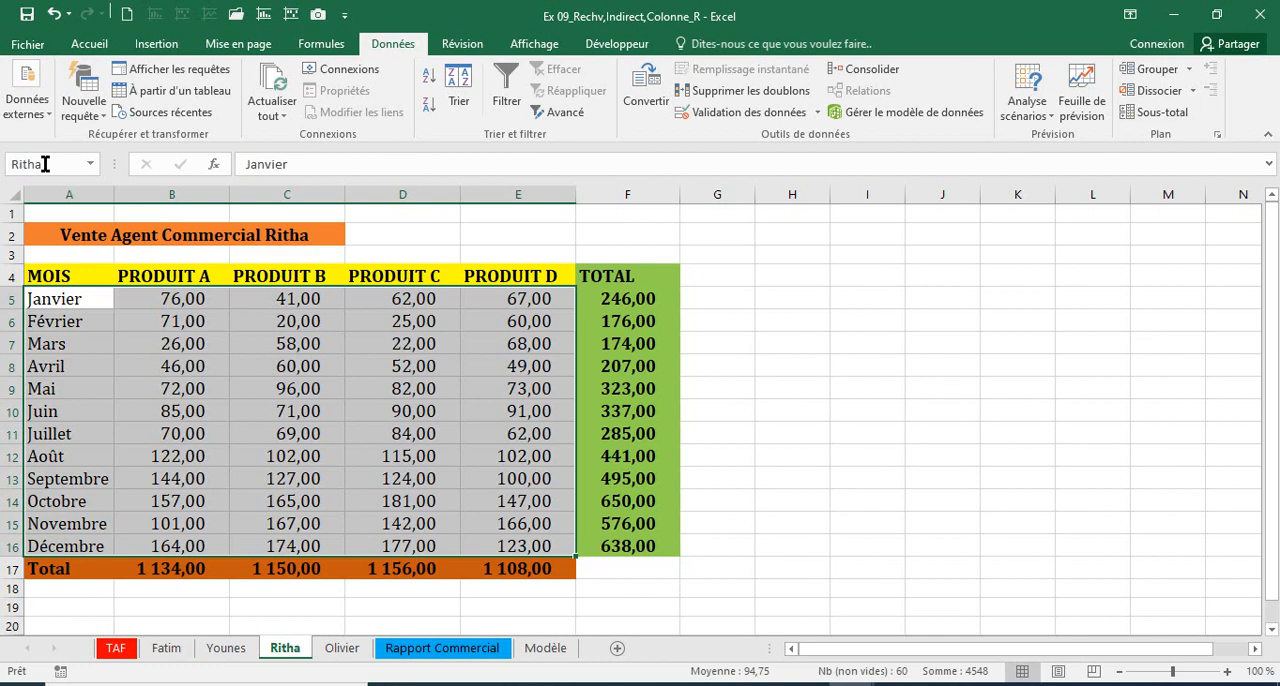
Step: Name the range A5:E16 on the fourth agent's sheet after that sheet, leaving the range deselected
{"action": "left_click", "coordinate": [342, 649]}
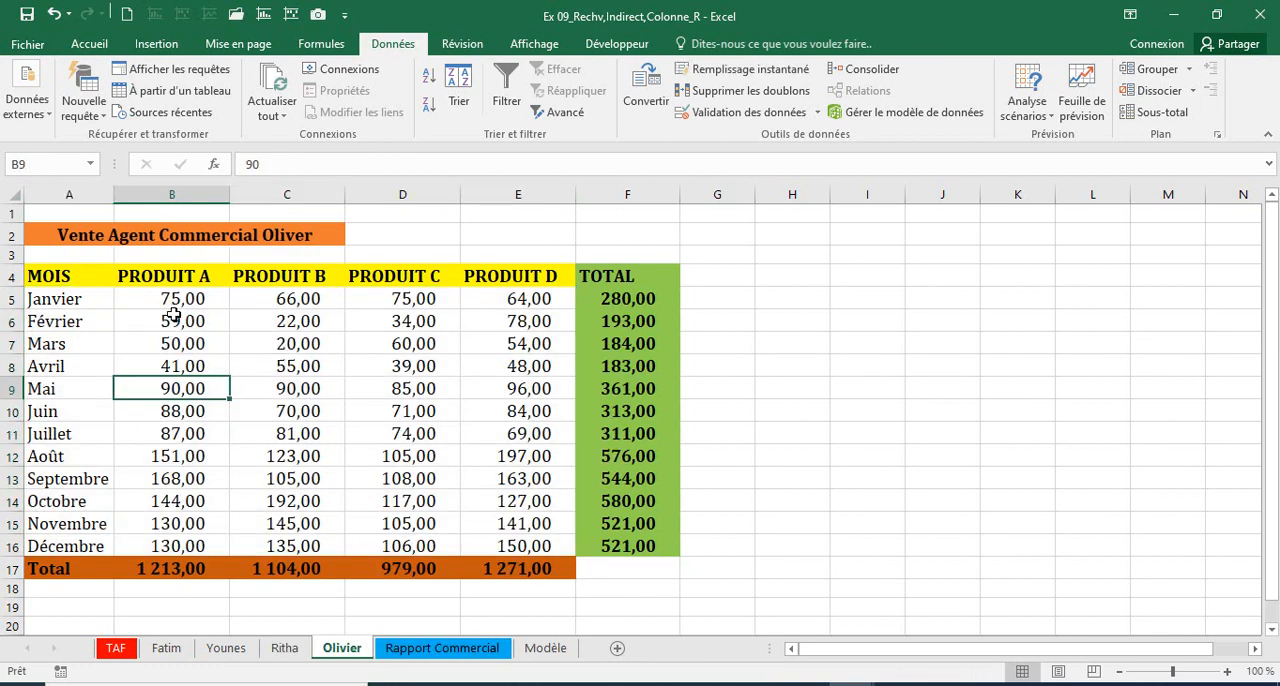
{"action": "left_click", "coordinate": [47, 297]}
{"action": "left_click_drag", "start_coordinate": [381, 399], "coordinate": [464, 537]}
{"action": "left_click", "coordinate": [46, 165]}
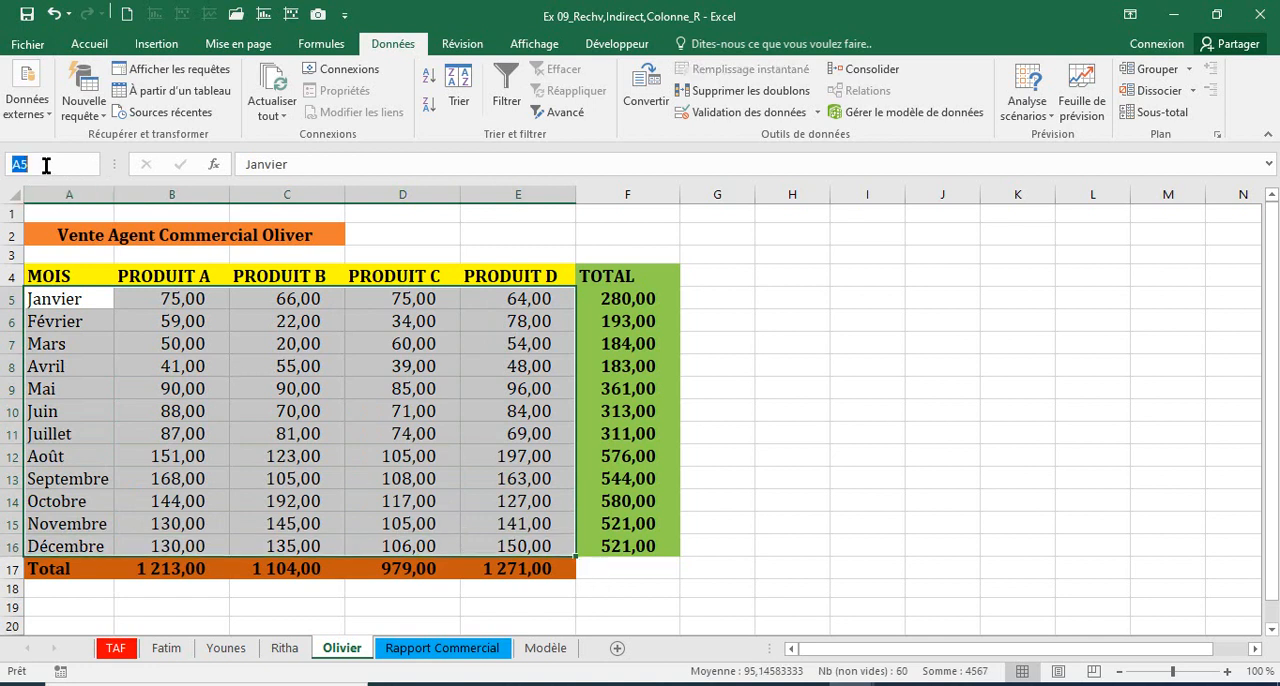
{"action": "type", "text": "Olivier"}
{"action": "key", "text": "Return"}
{"action": "left_click", "coordinate": [165, 380]}
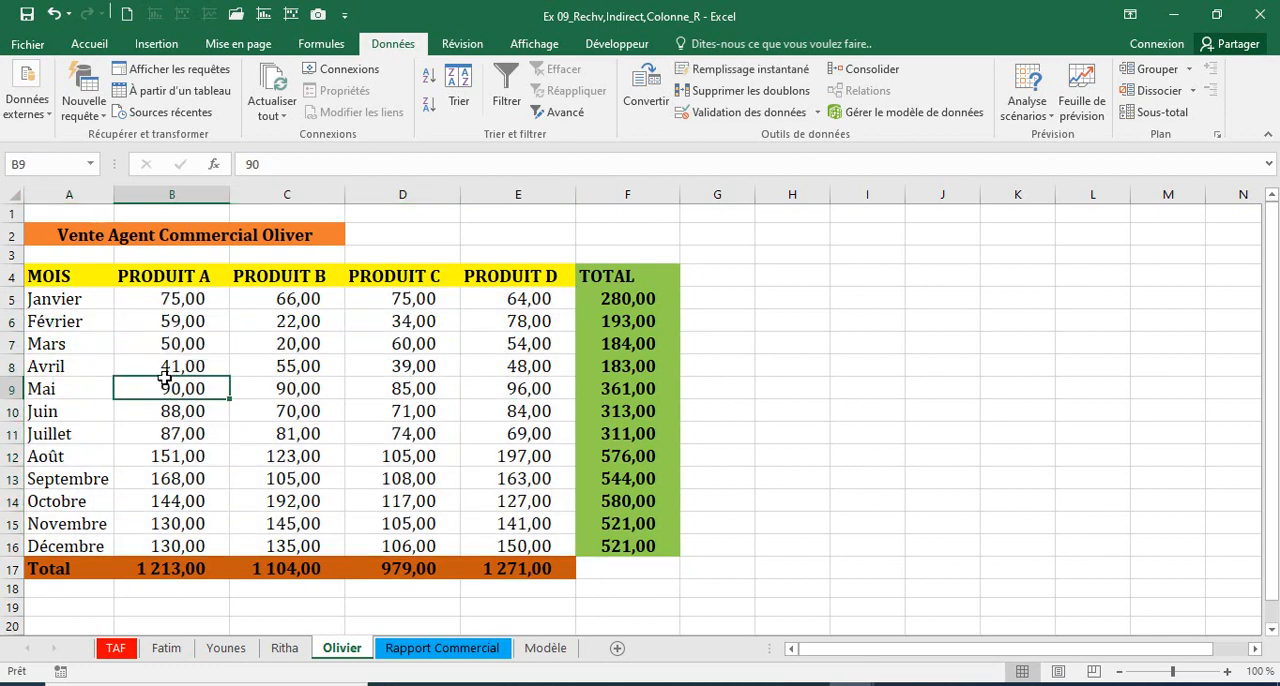
Step: Jump to each of the four named ranges in turn to check which sheet and cells it covers
{"action": "left_click", "coordinate": [90, 164]}
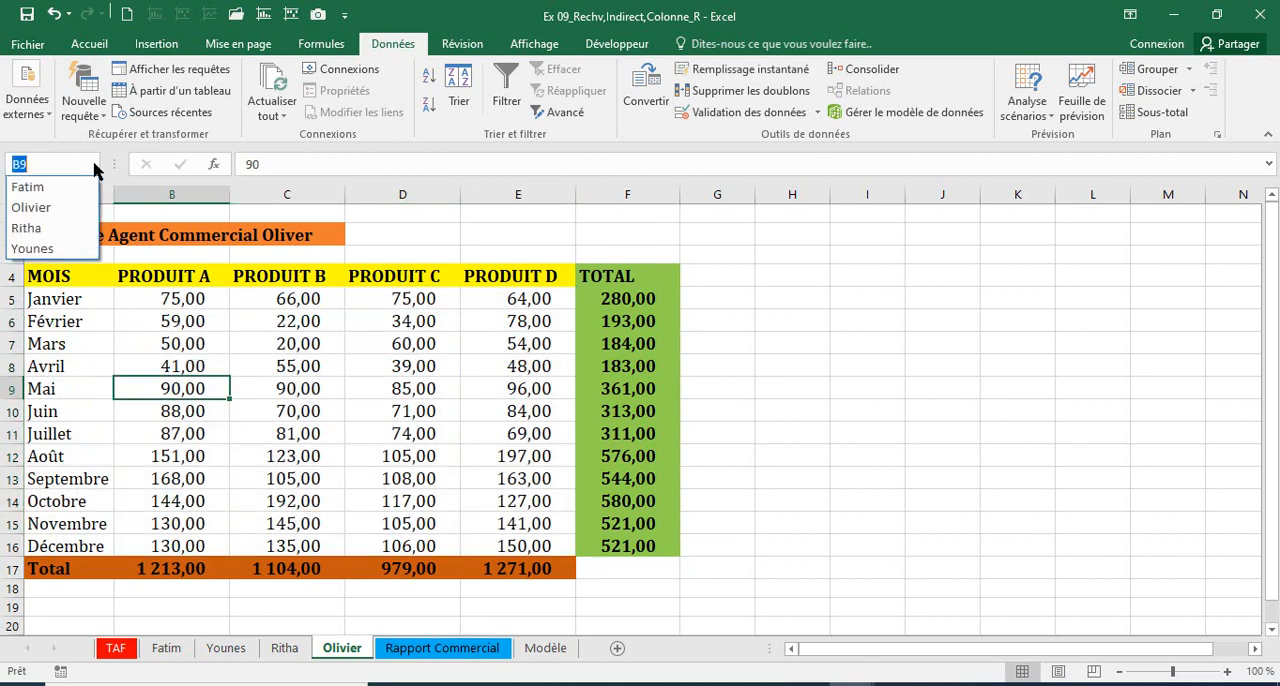
{"action": "left_click", "coordinate": [35, 183]}
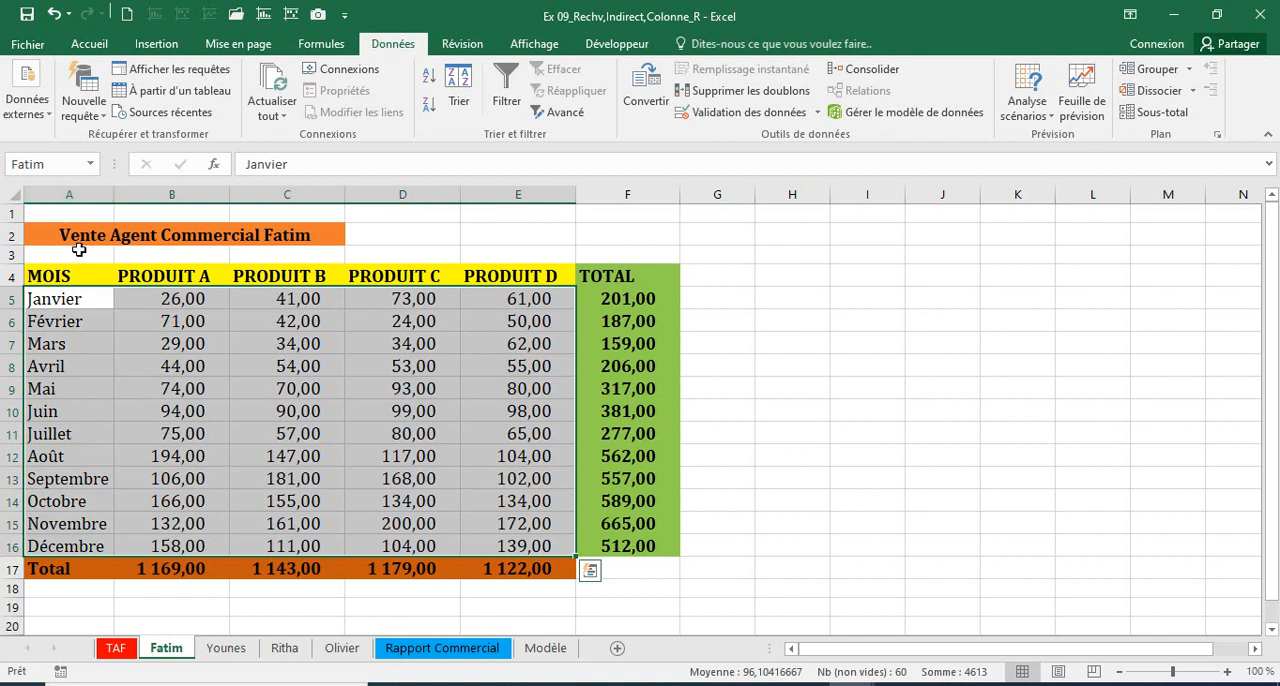
{"action": "left_click", "coordinate": [90, 164]}
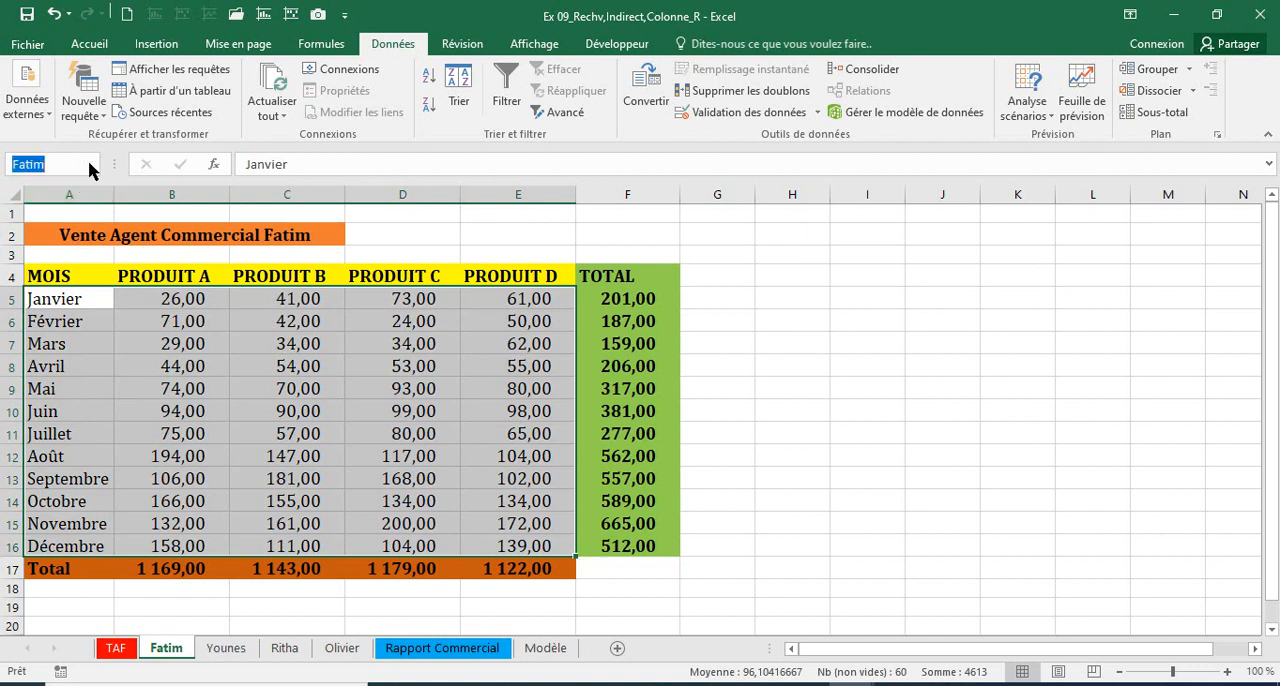
{"action": "left_click", "coordinate": [33, 208]}
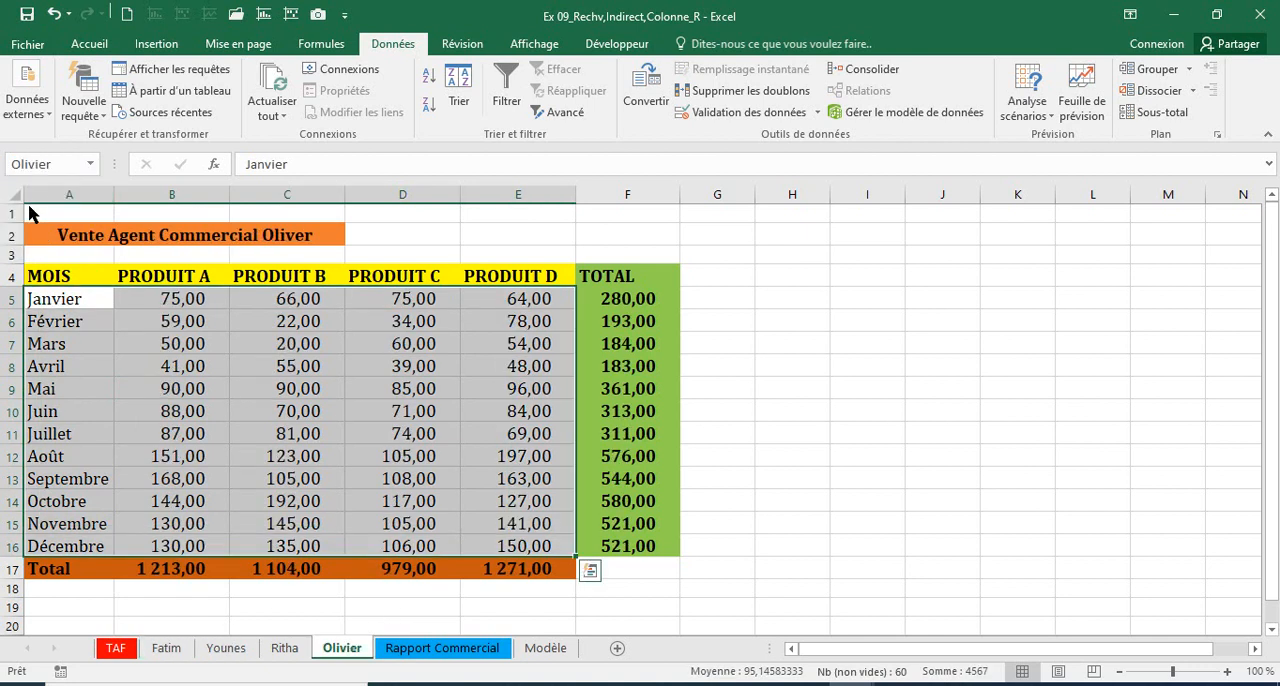
{"action": "left_click", "coordinate": [91, 166]}
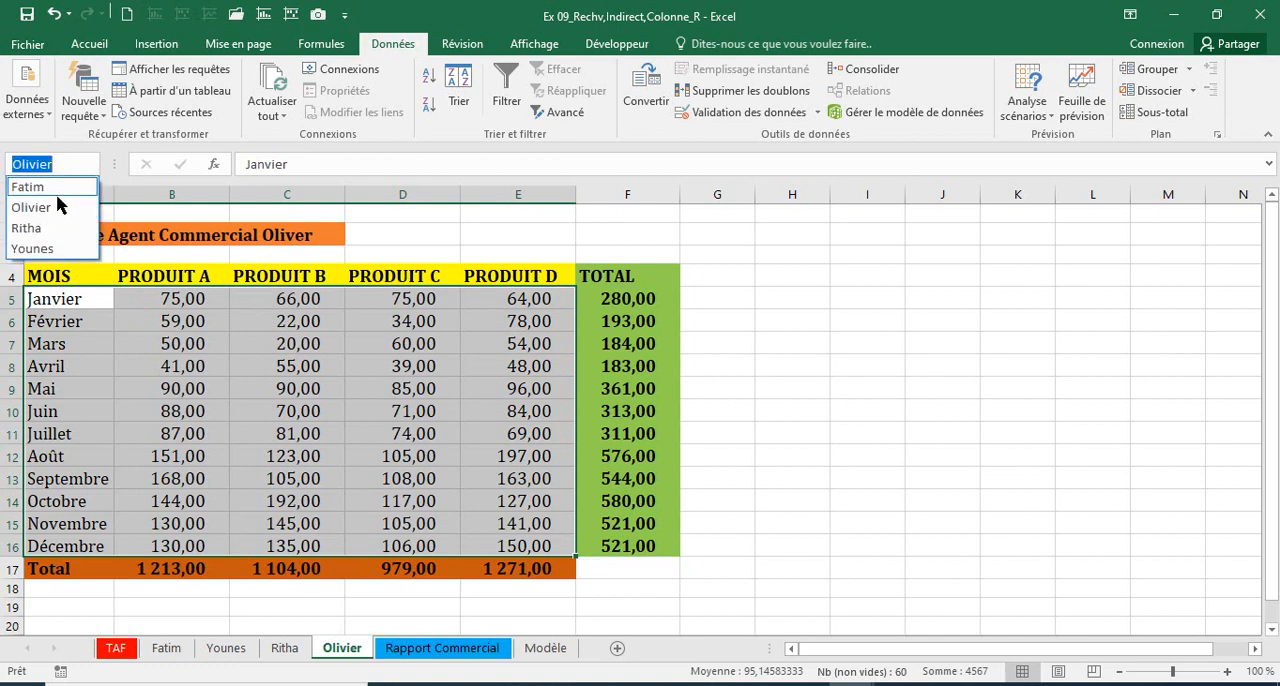
{"action": "left_click", "coordinate": [40, 229]}
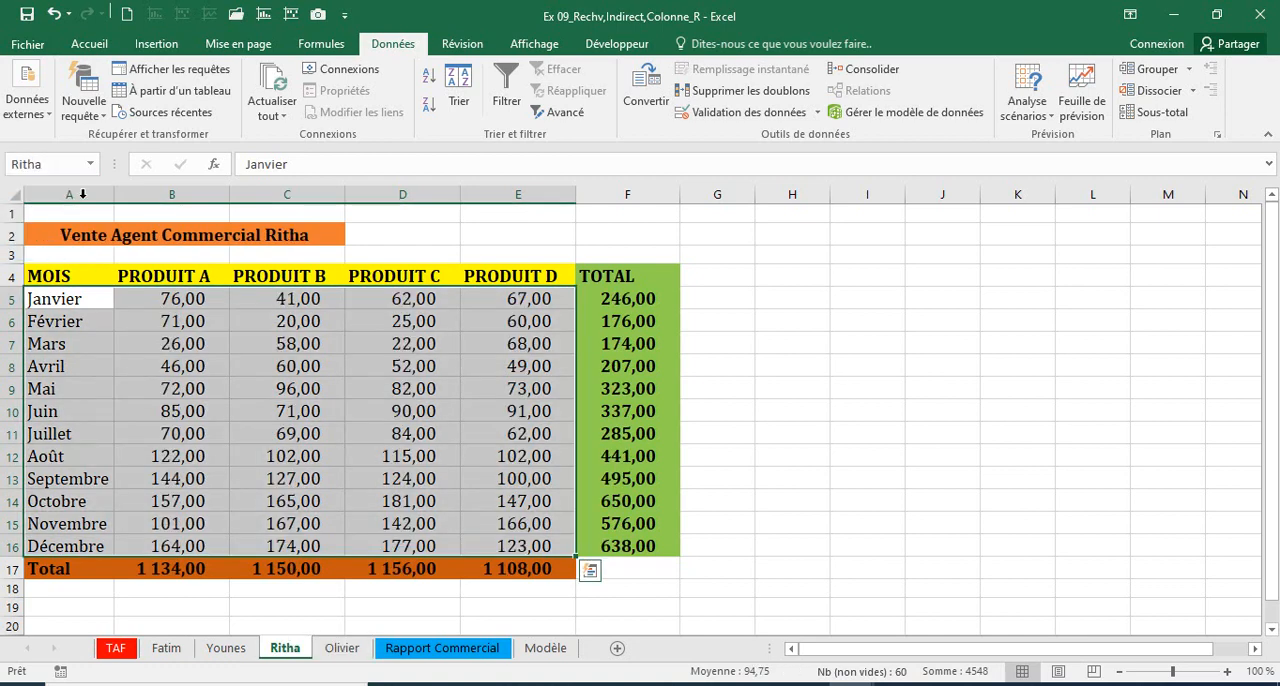
{"action": "left_click", "coordinate": [91, 166]}
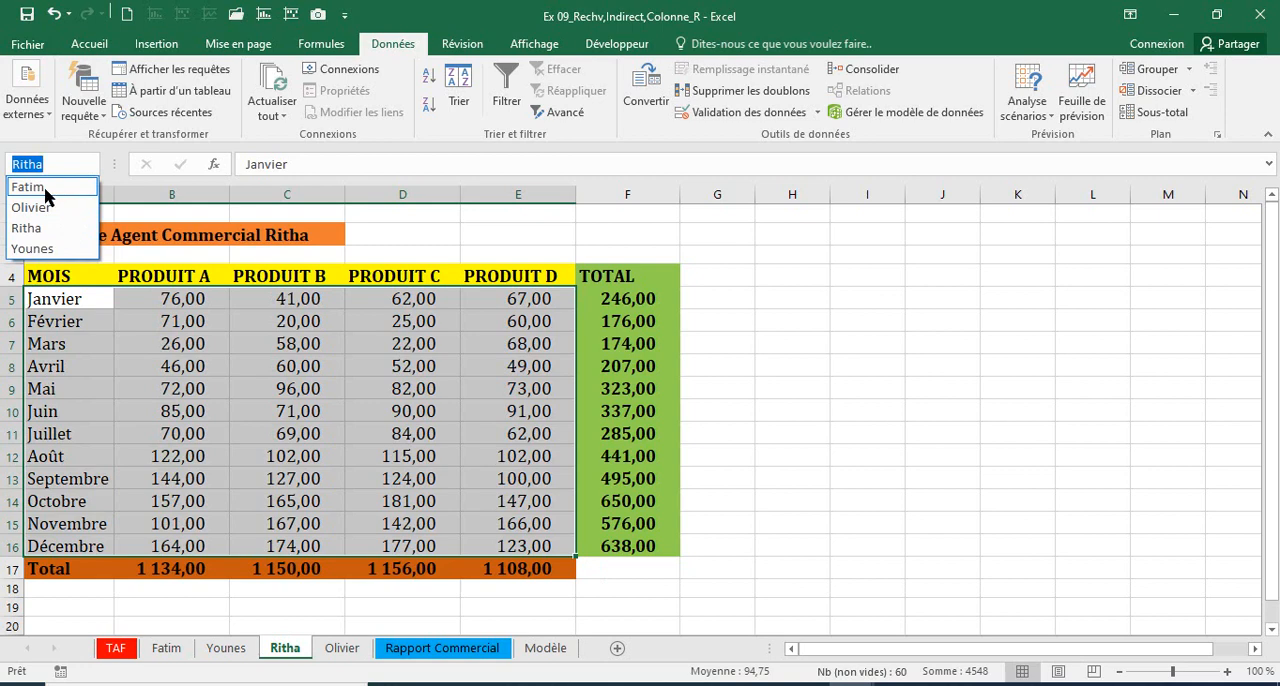
{"action": "left_click", "coordinate": [80, 182]}
{"action": "left_click", "coordinate": [90, 164]}
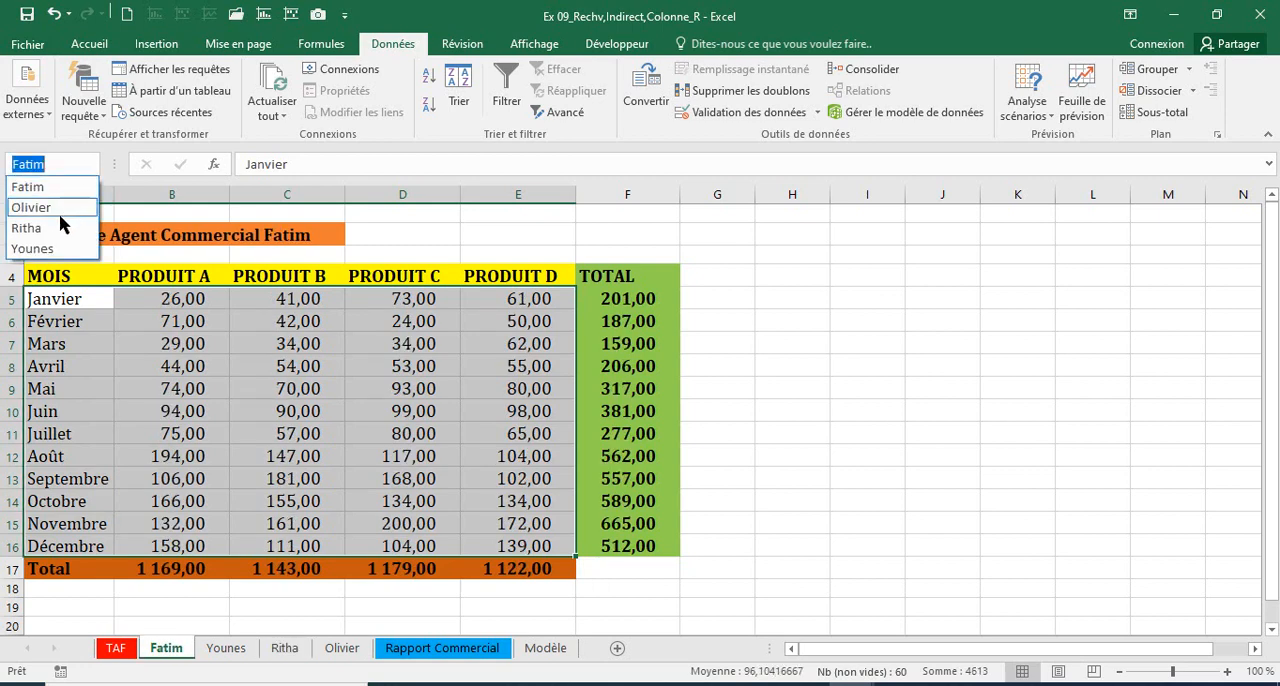
{"action": "left_click", "coordinate": [40, 249]}
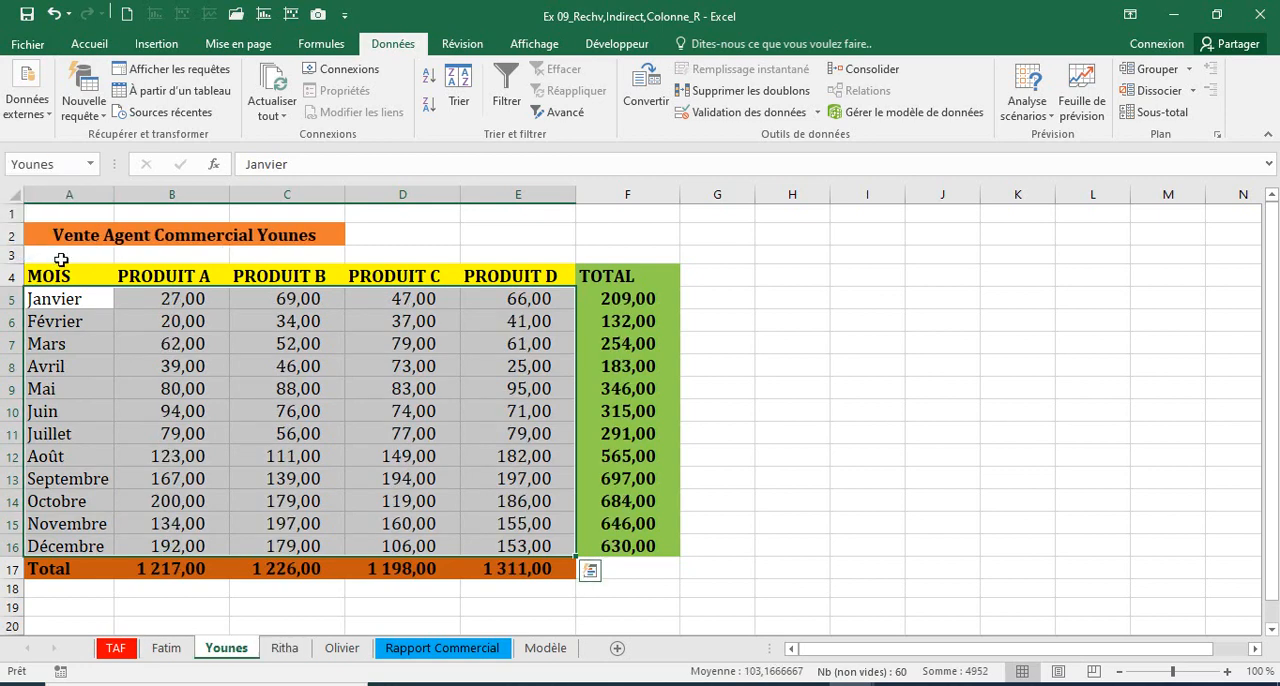
{"action": "left_click", "coordinate": [207, 412]}
Step: Insert a 2D stacked column chart of A4:E16 on the Rapport Commercial sheet and place it beside the table, across columns G to L
{"action": "left_click", "coordinate": [442, 650]}
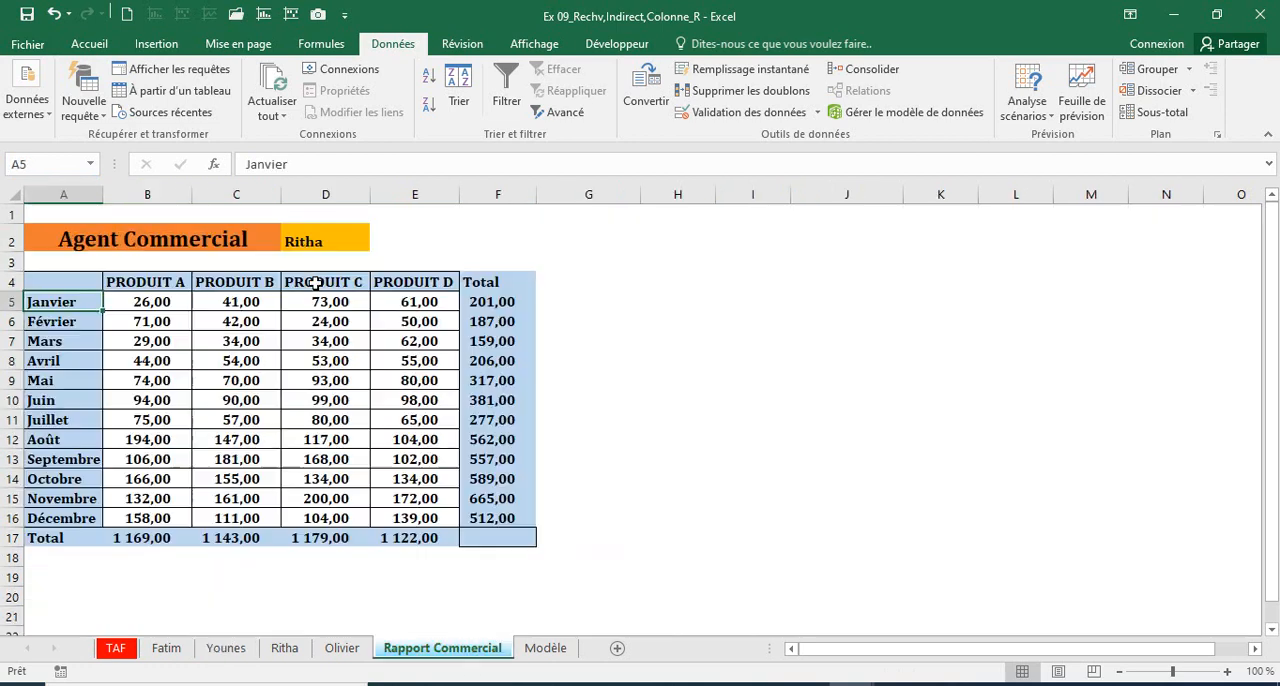
{"action": "left_click", "coordinate": [312, 238]}
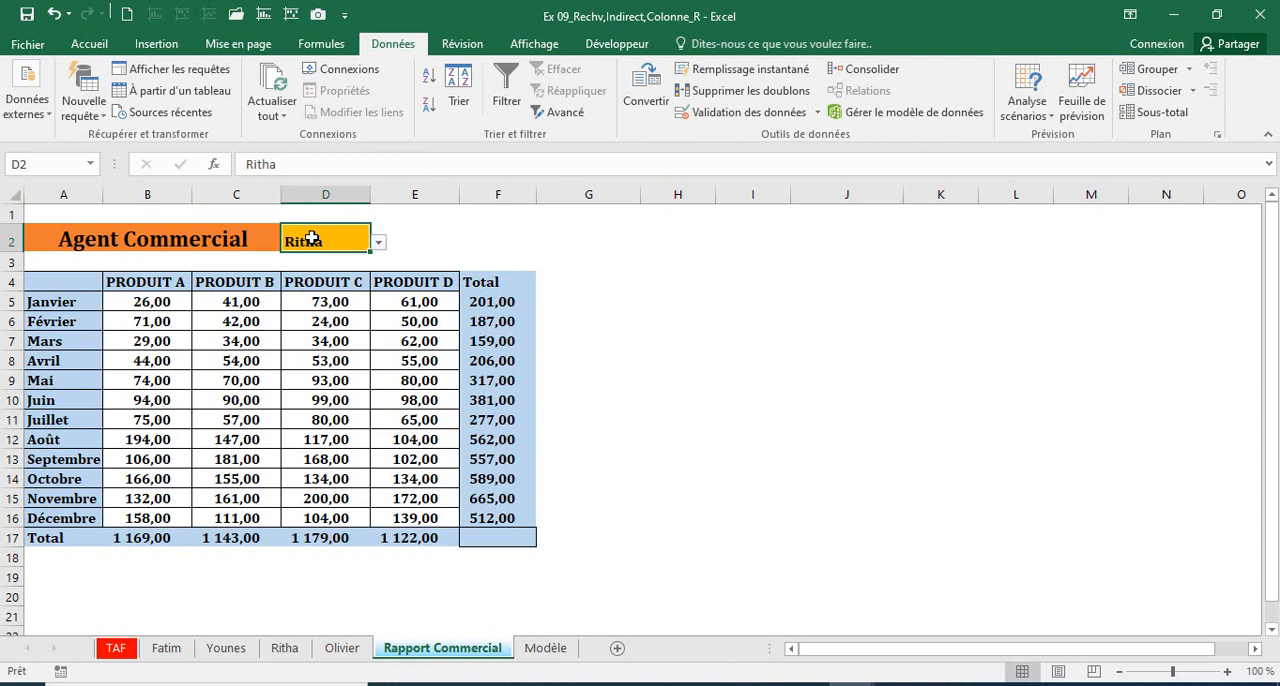
{"action": "left_click_drag", "start_coordinate": [88, 287], "coordinate": [417, 512]}
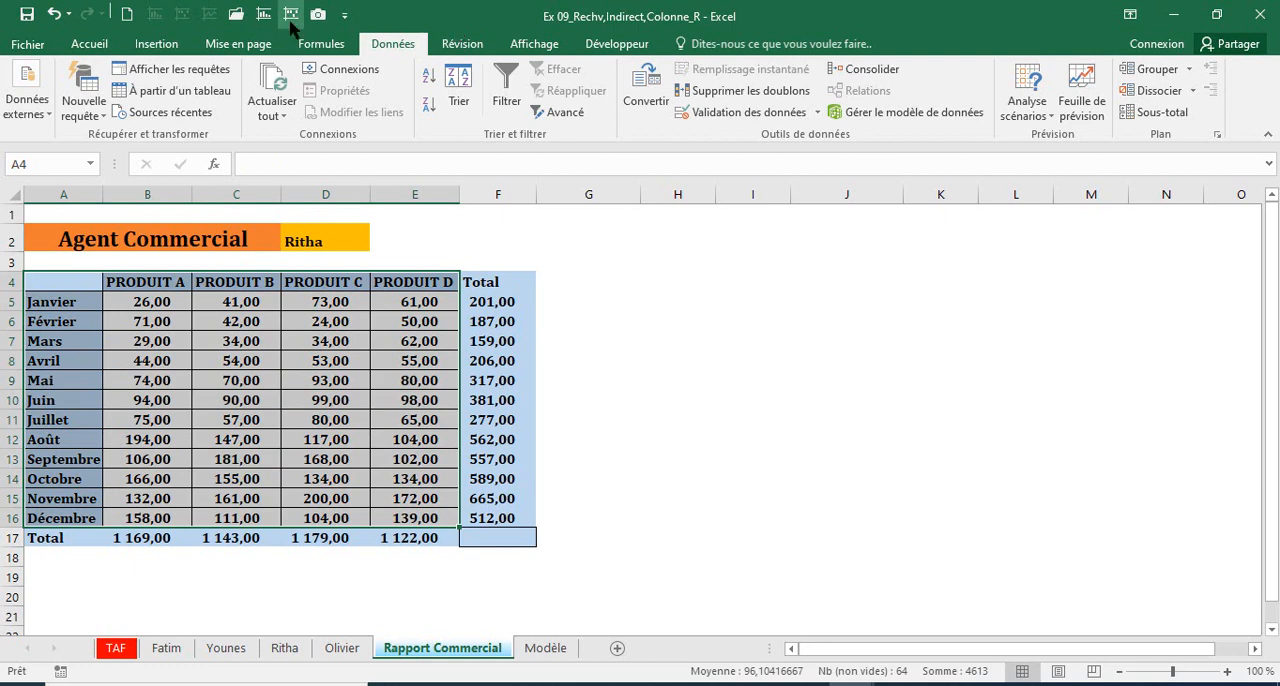
{"action": "left_click", "coordinate": [156, 44]}
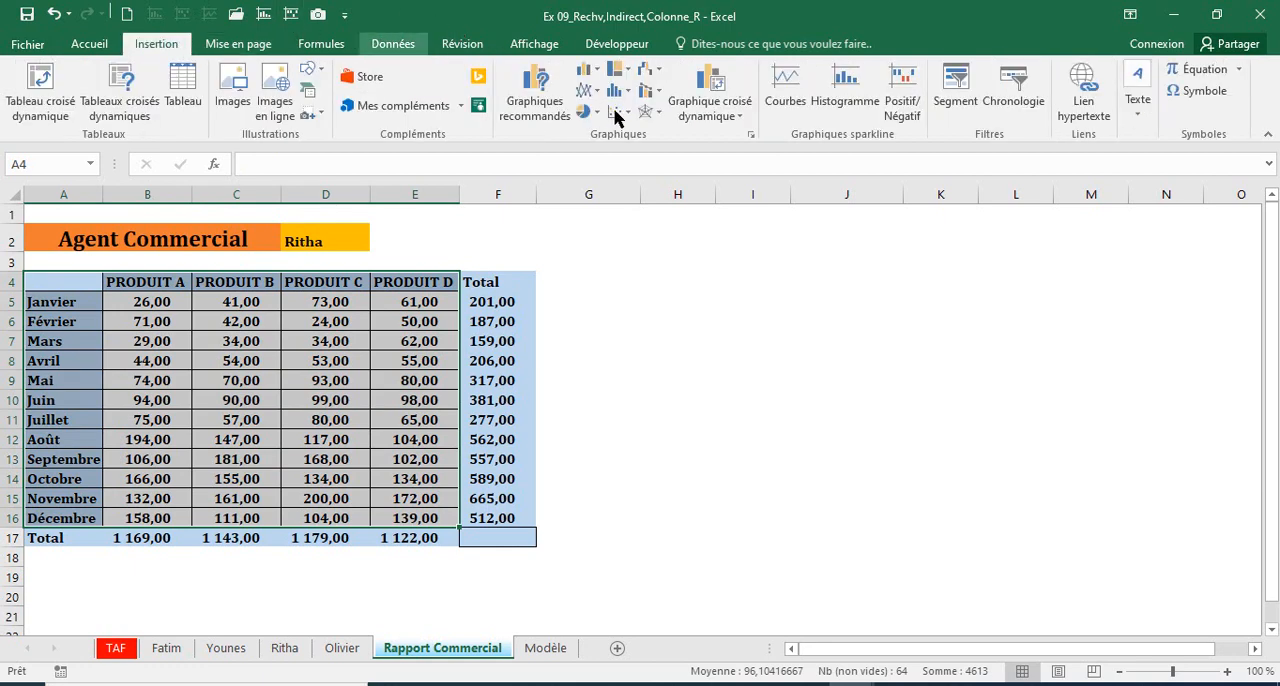
{"action": "left_click", "coordinate": [594, 72]}
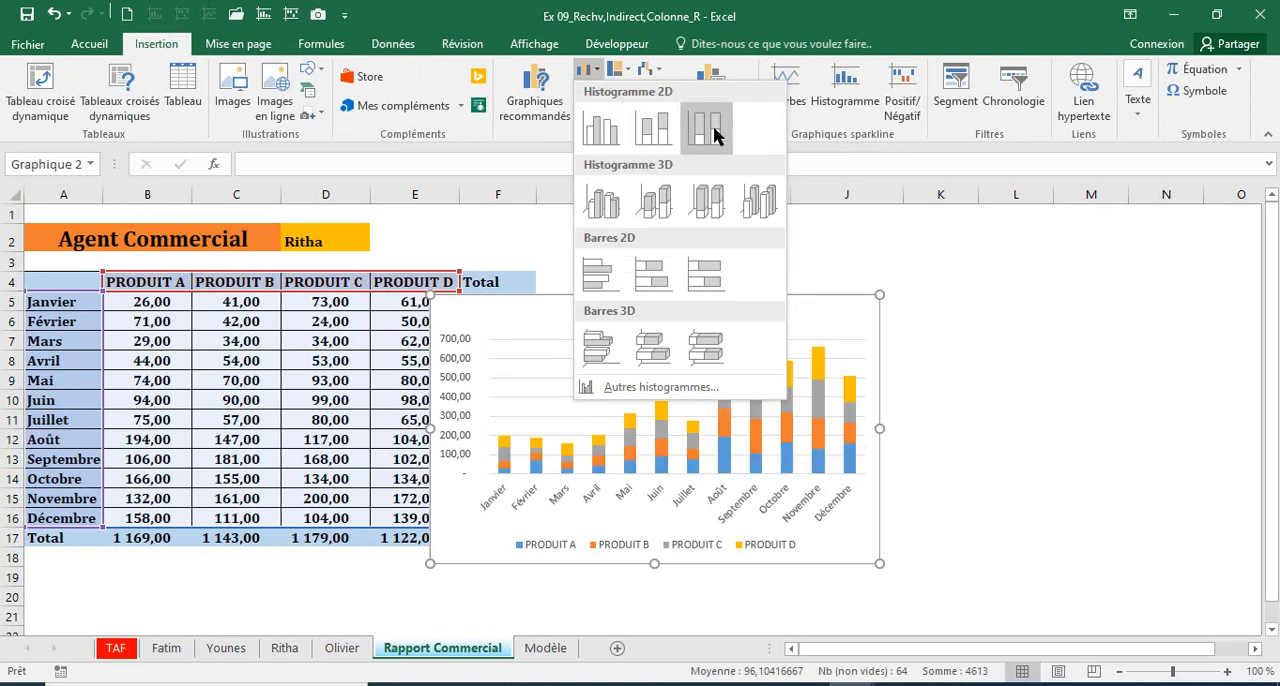
{"action": "left_click", "coordinate": [652, 140]}
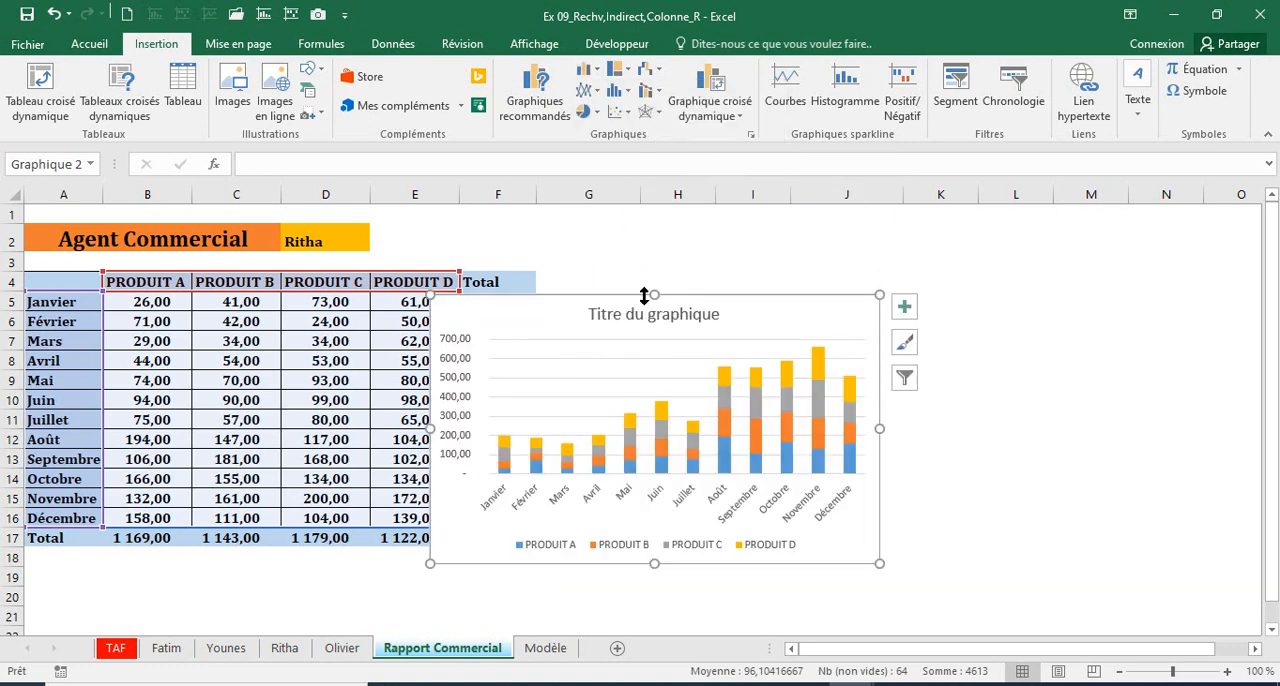
{"action": "left_click_drag", "start_coordinate": [649, 297], "coordinate": [808, 273]}
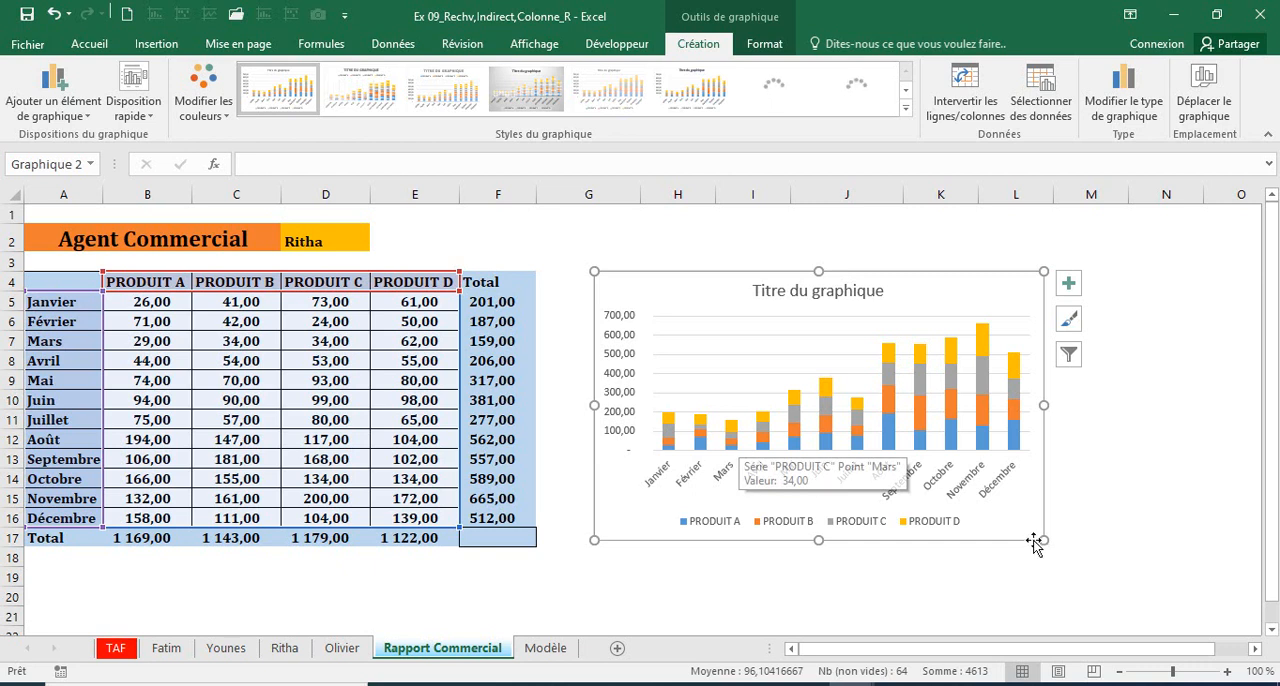
Step: Enlarge the stacked column chart slightly toward its lower-right and upper-left corners and apply the dark grey background chart style
{"action": "left_click_drag", "start_coordinate": [1042, 538], "coordinate": [1058, 574]}
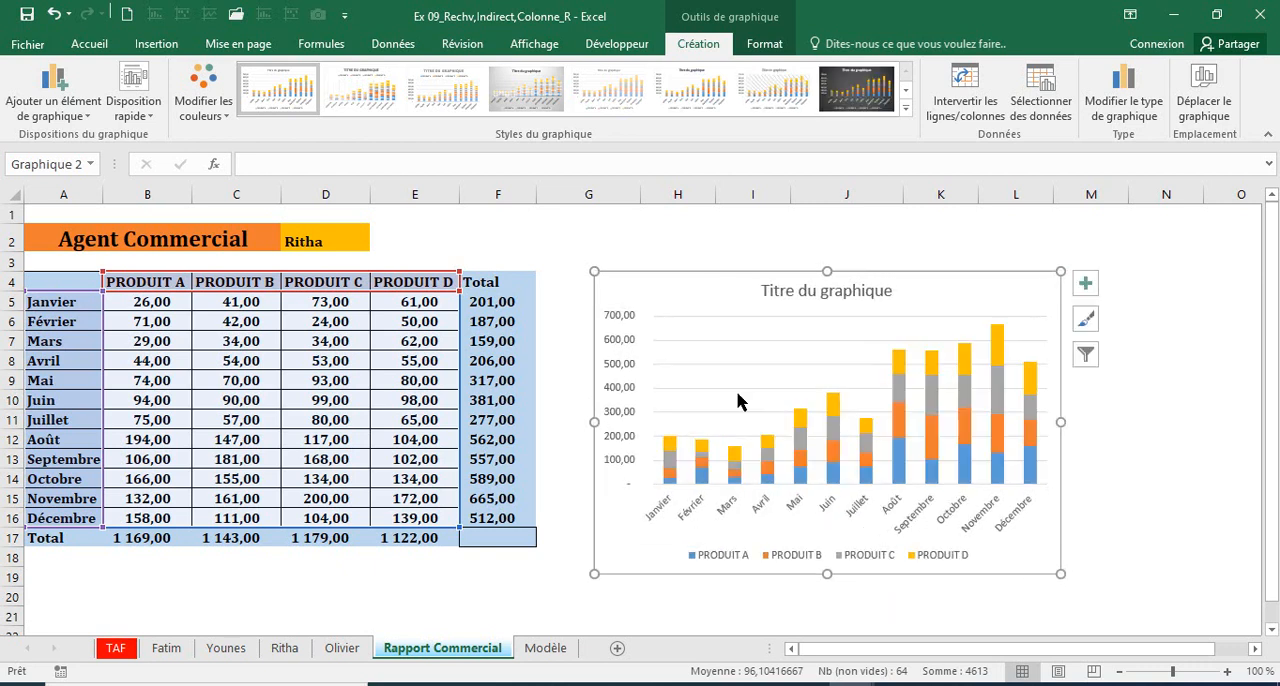
{"action": "left_click_drag", "start_coordinate": [580, 263], "coordinate": [571, 257]}
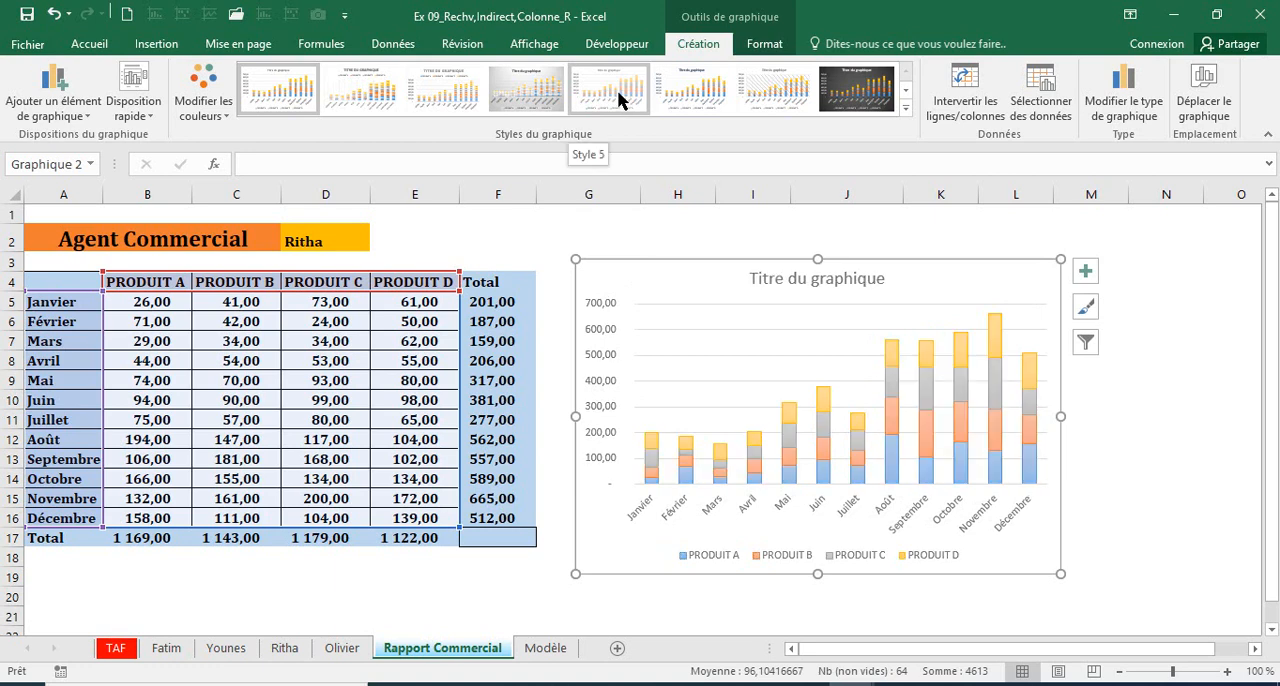
{"action": "left_click", "coordinate": [878, 98]}
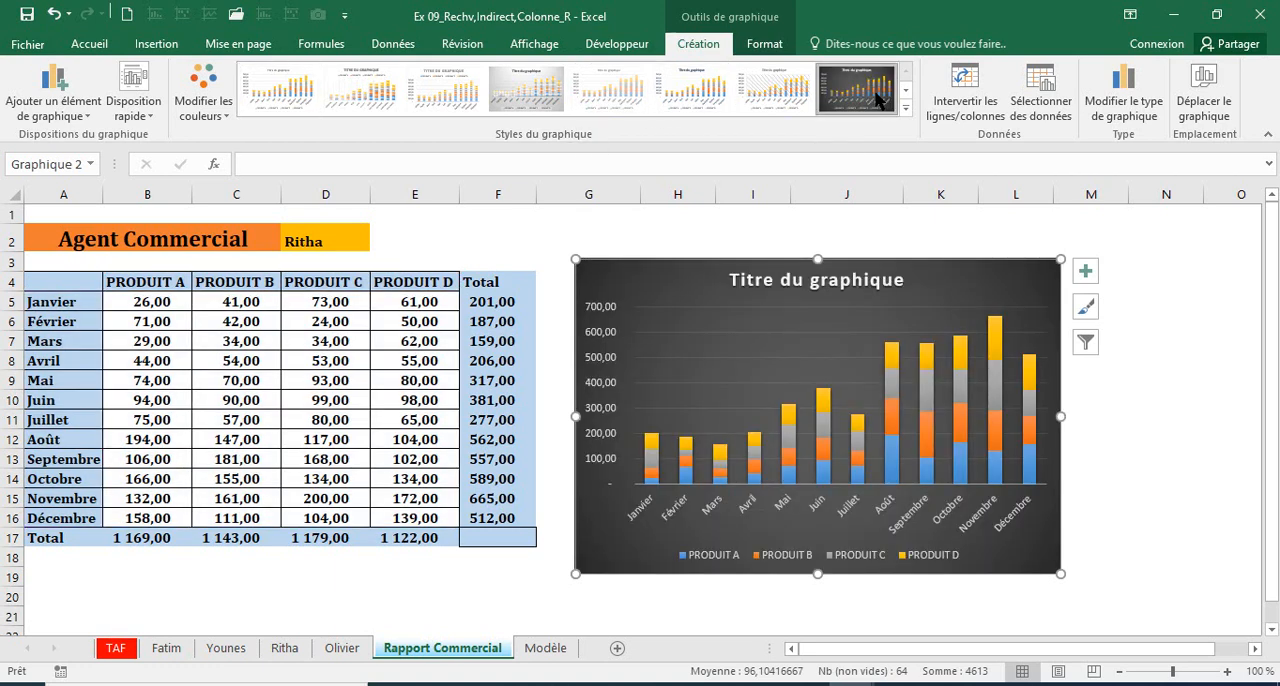
Step: Replace the chart's placeholder title with "CA"
{"action": "left_click", "coordinate": [783, 284]}
{"action": "double_click", "coordinate": [783, 284]}
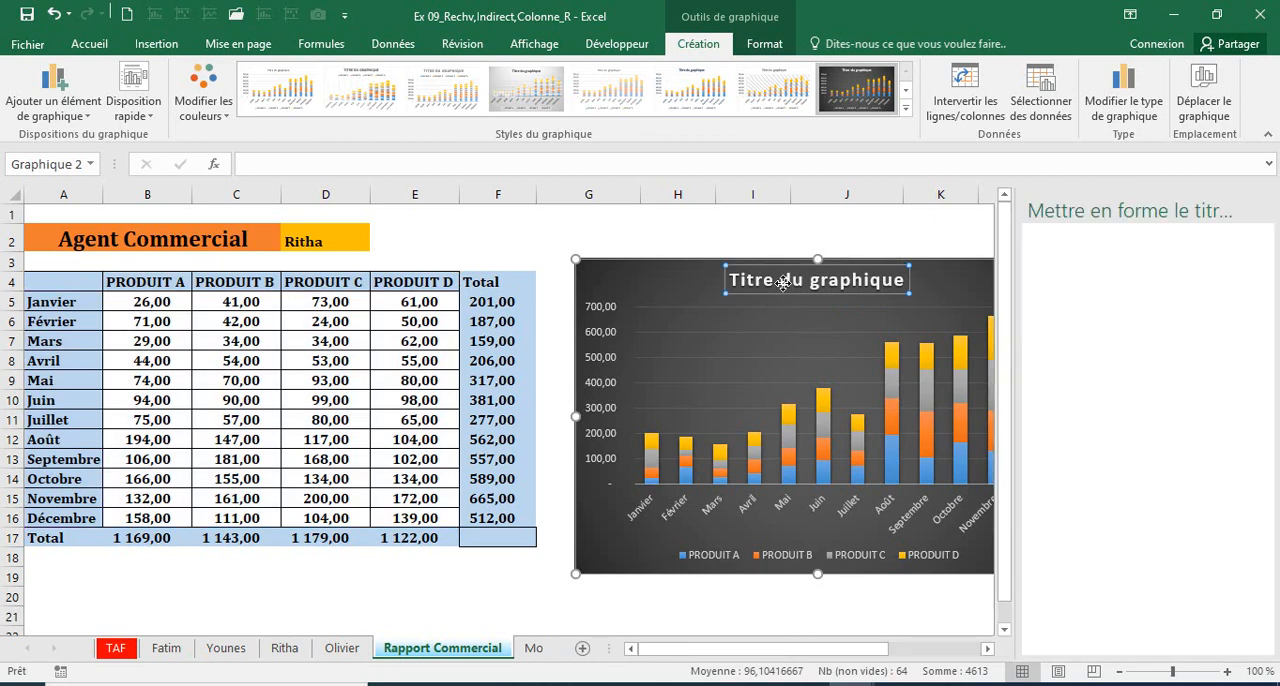
{"action": "type", "text": "CA"}
{"action": "left_click", "coordinate": [872, 278]}
{"action": "left_click", "coordinate": [830, 279]}
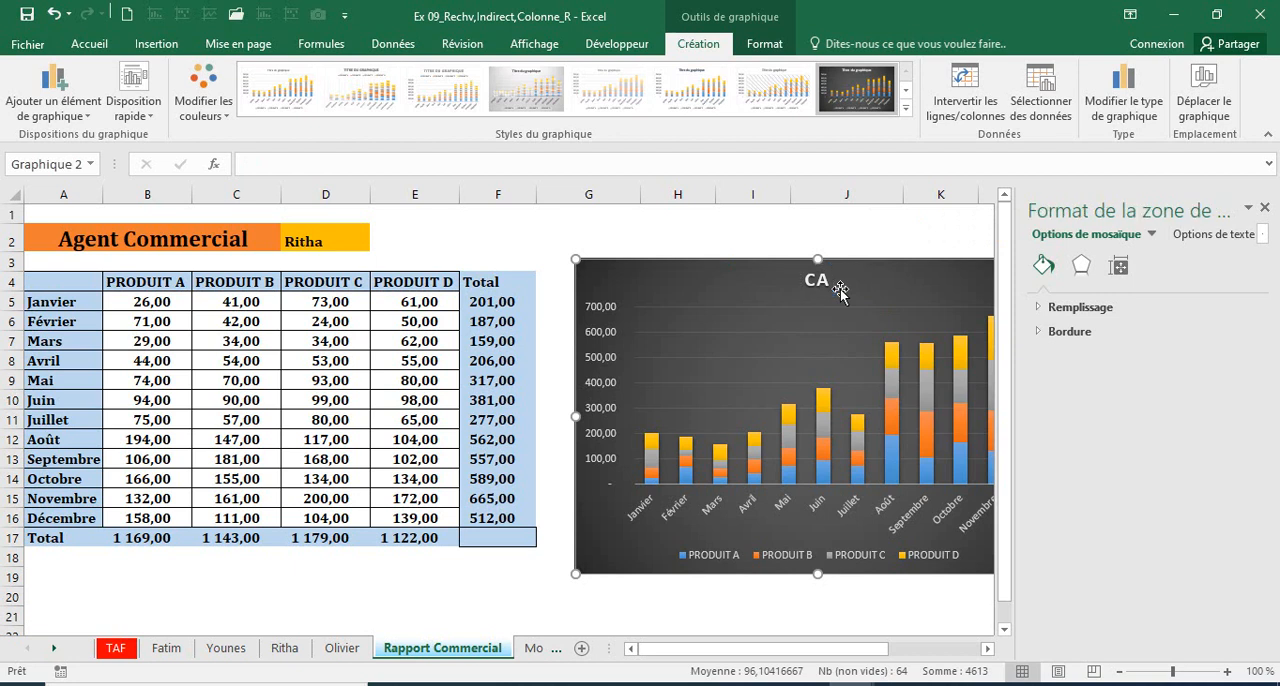
Step: Extend the chart title to read "CA par Commercial" and leave the chart deselected
{"action": "left_click", "coordinate": [817, 280]}
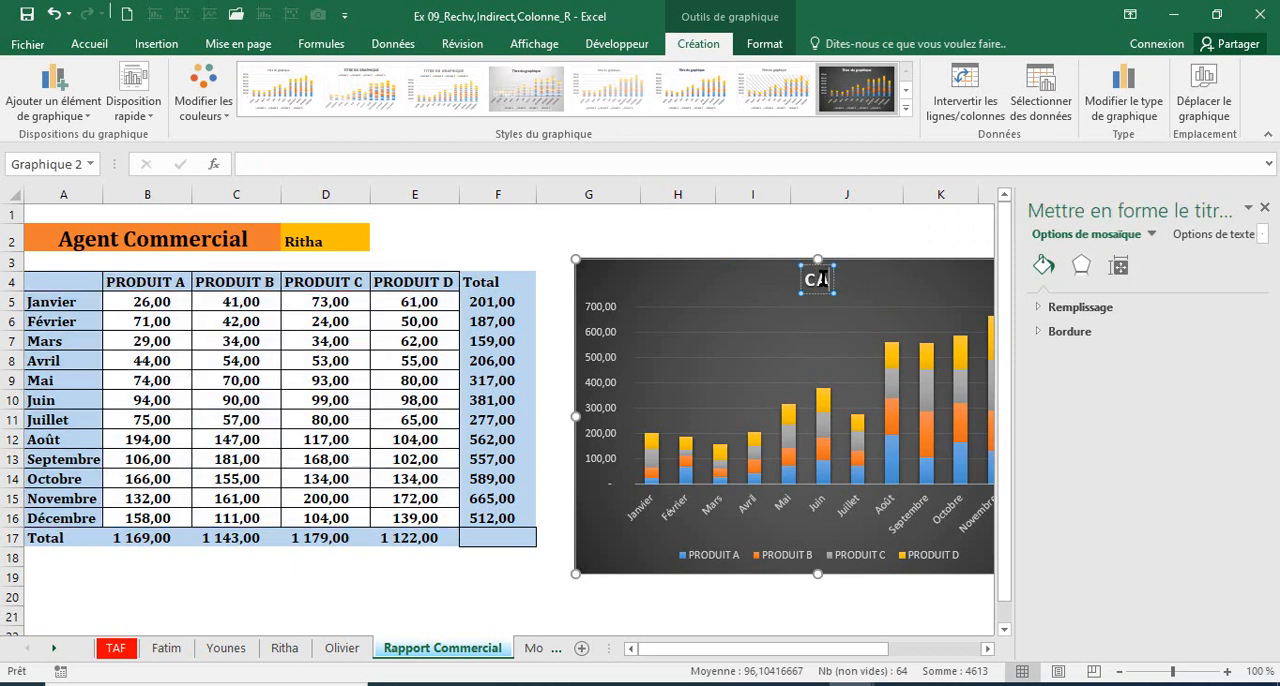
{"action": "type", "text": "PAR"}
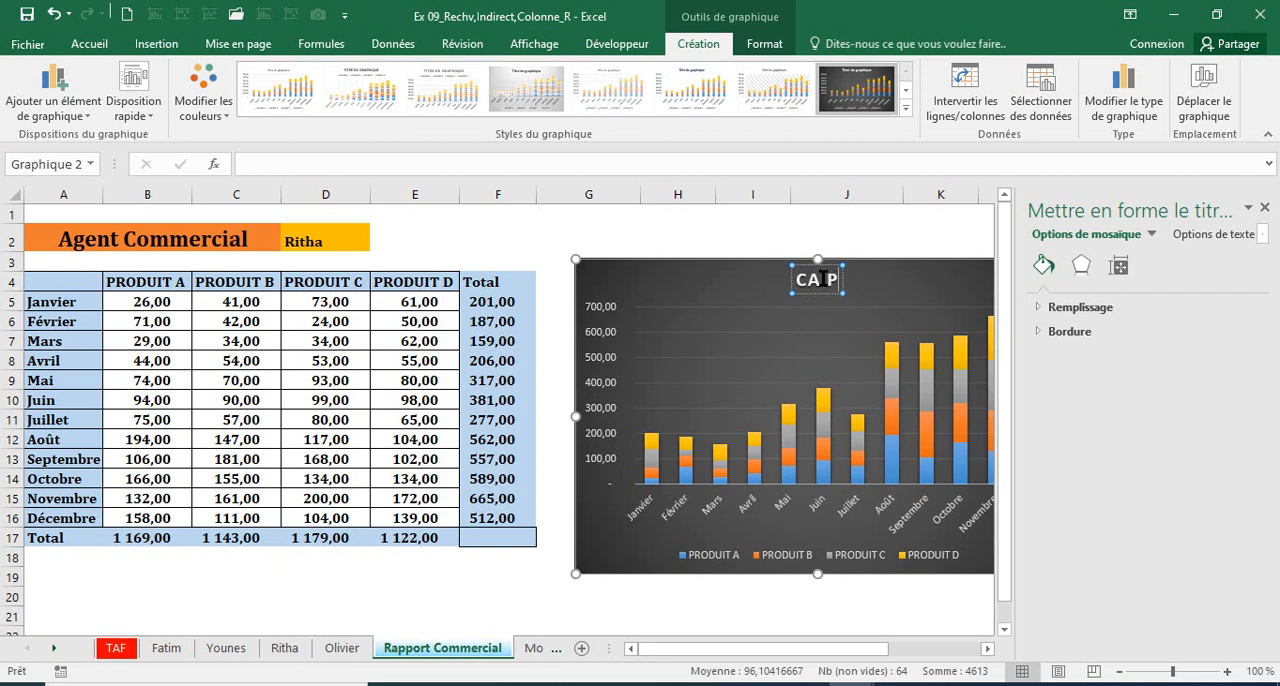
{"action": "key", "text": "BackSpace"}
{"action": "key", "text": "BackSpace"}
{"action": "key", "text": "BackSpace"}
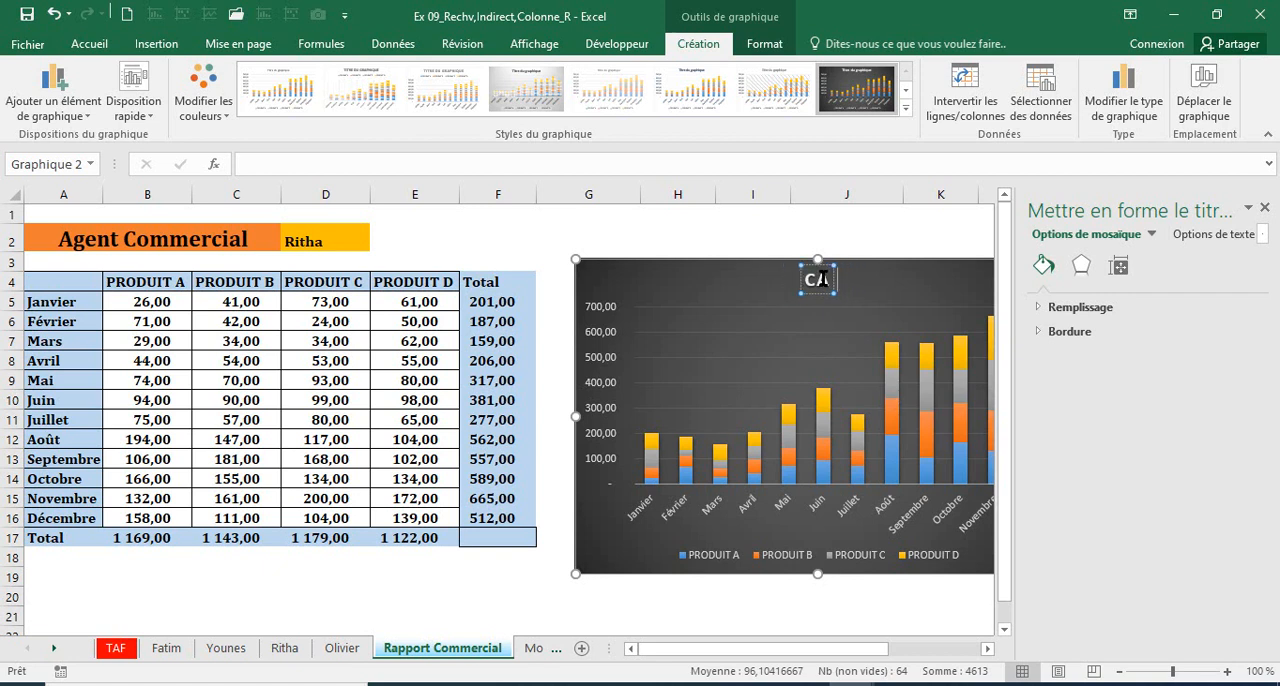
{"action": "type", "text": "par"}
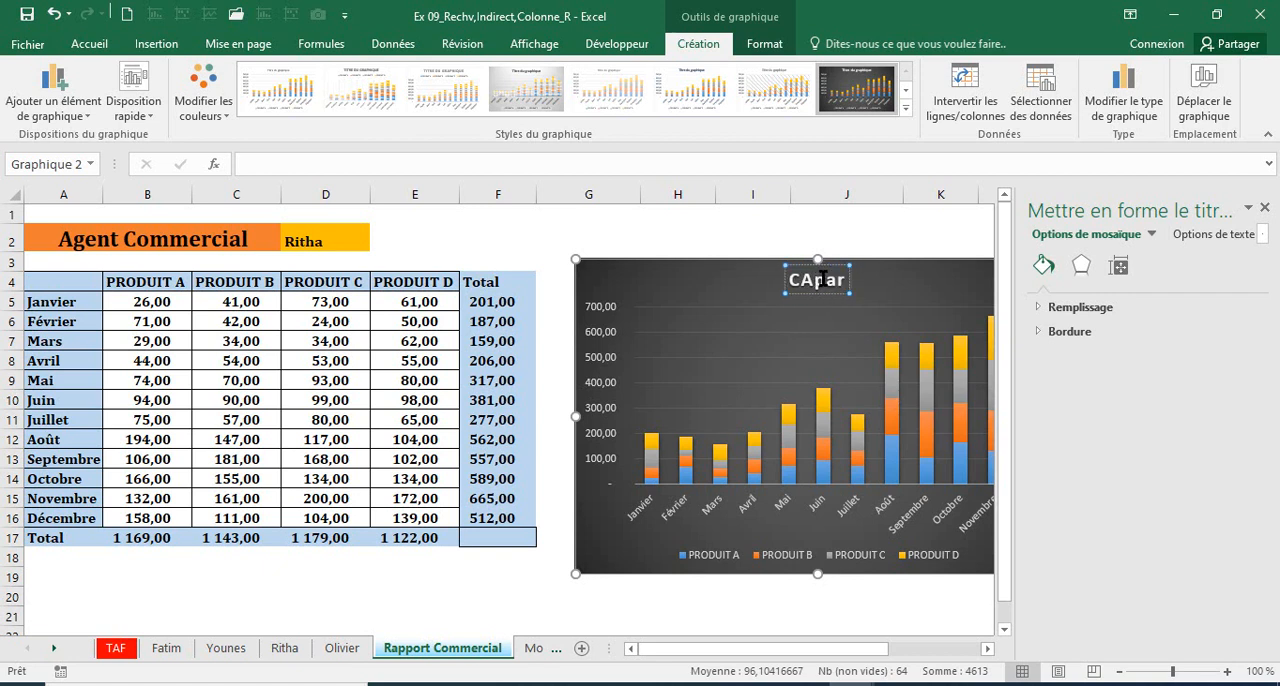
{"action": "type", "text": " Comm"}
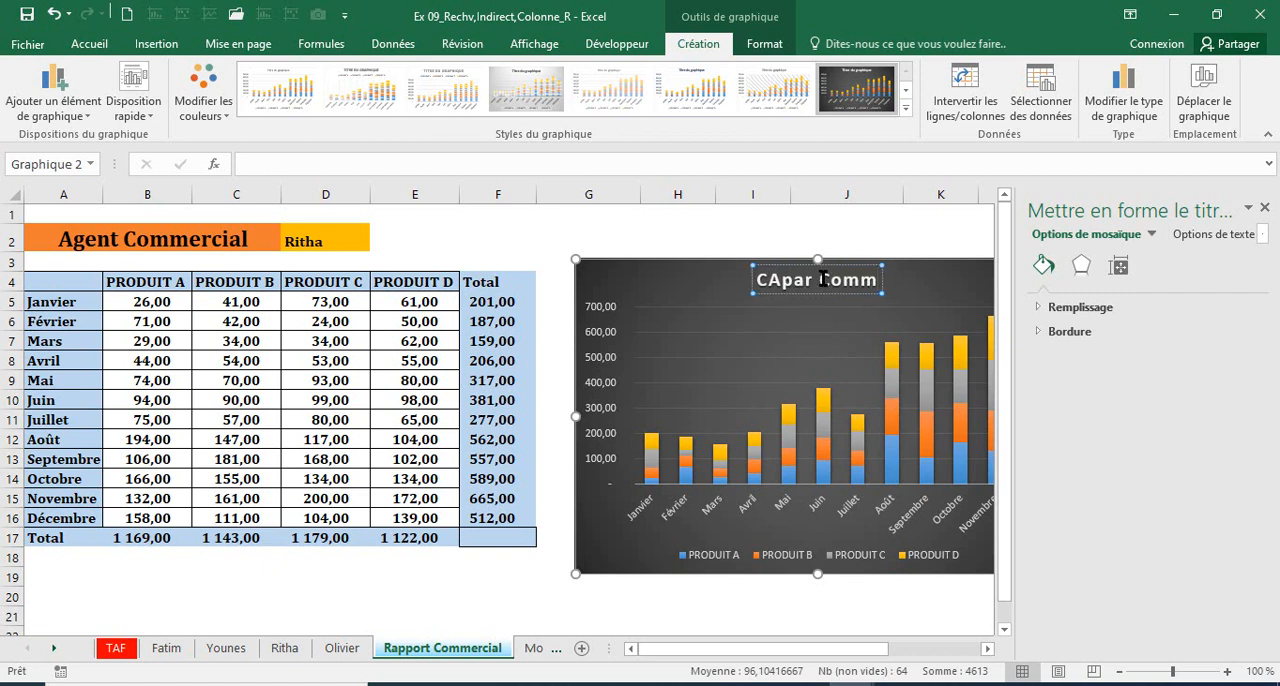
{"action": "type", "text": "ercial"}
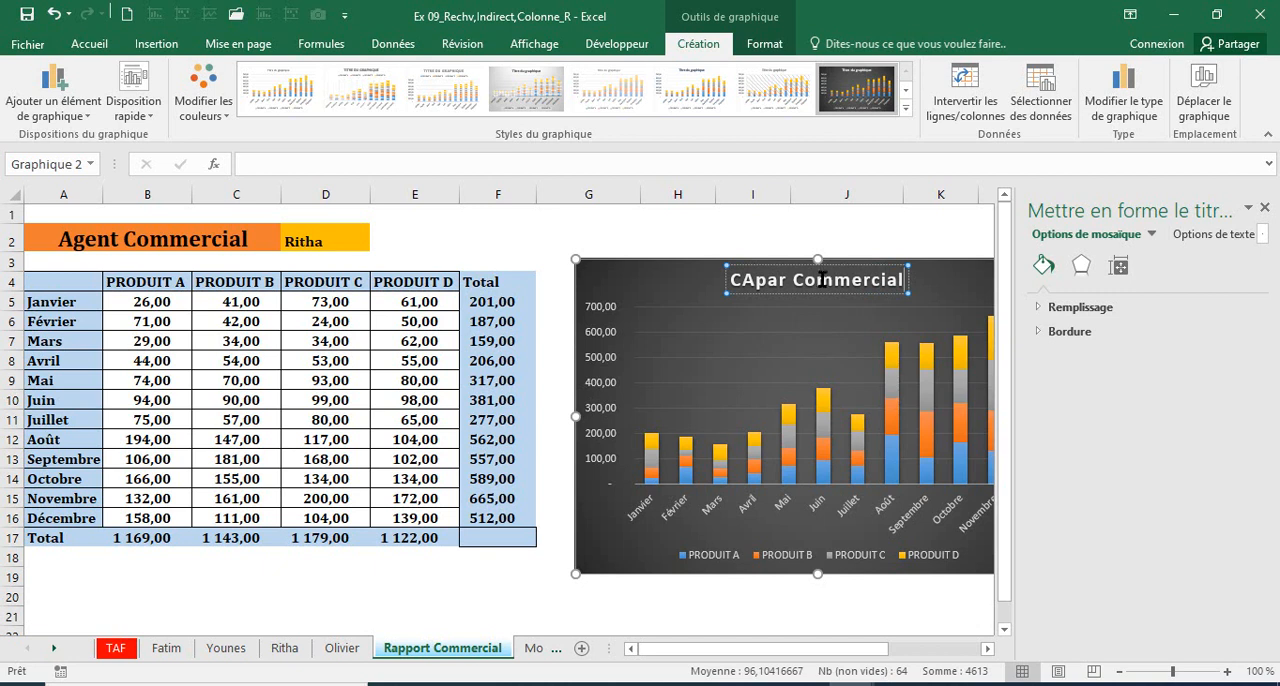
{"action": "left_click", "coordinate": [759, 282]}
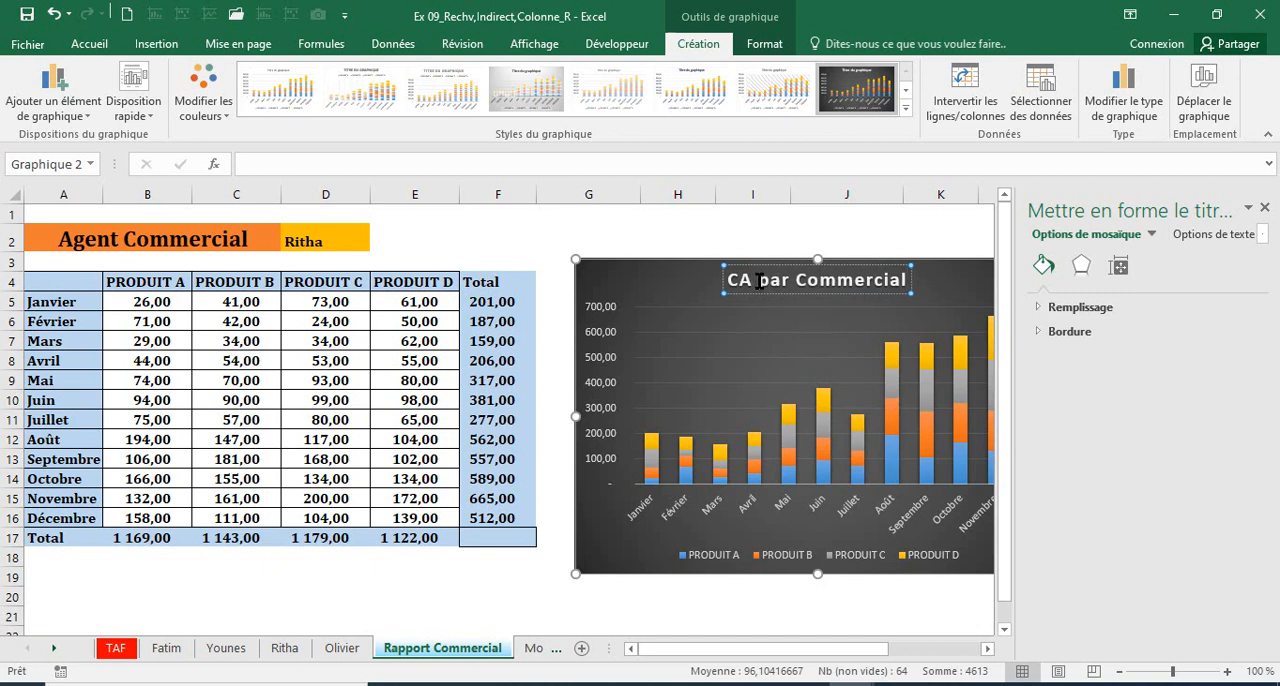
{"action": "left_click", "coordinate": [690, 239]}
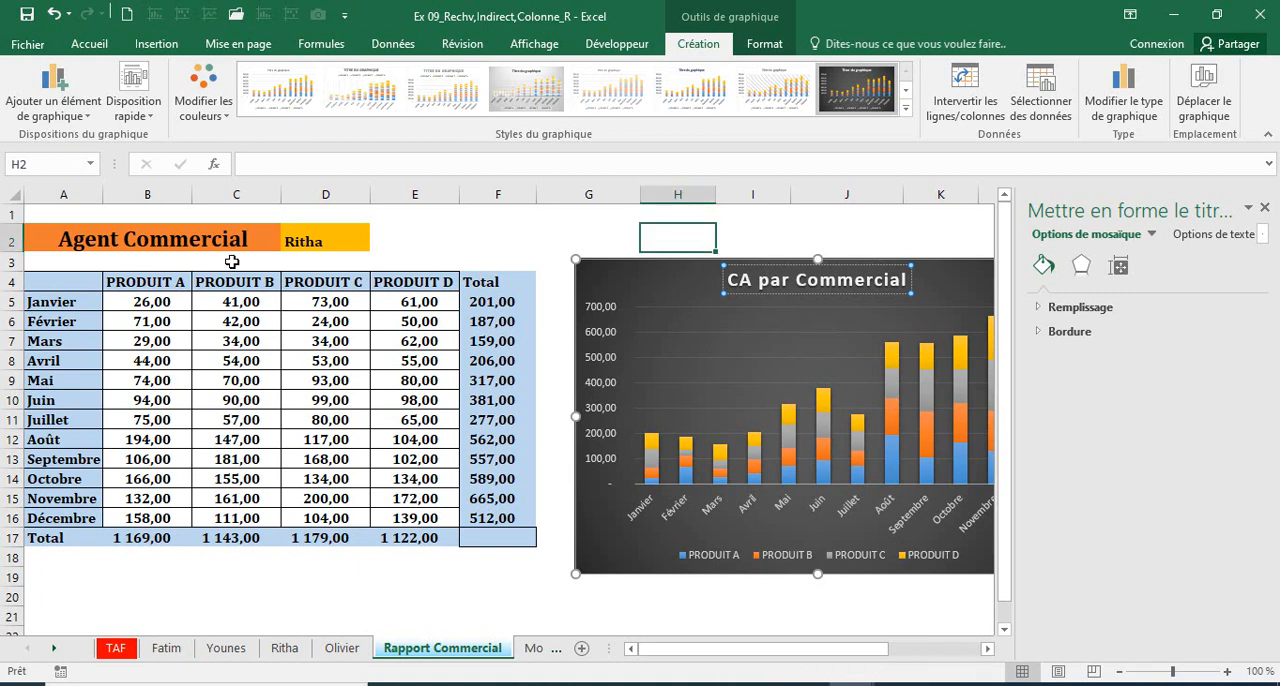
Step: Choose the fourth agent in the D2 drop-down and compare the report's figures with that agent's sheet
{"action": "left_click", "coordinate": [310, 242]}
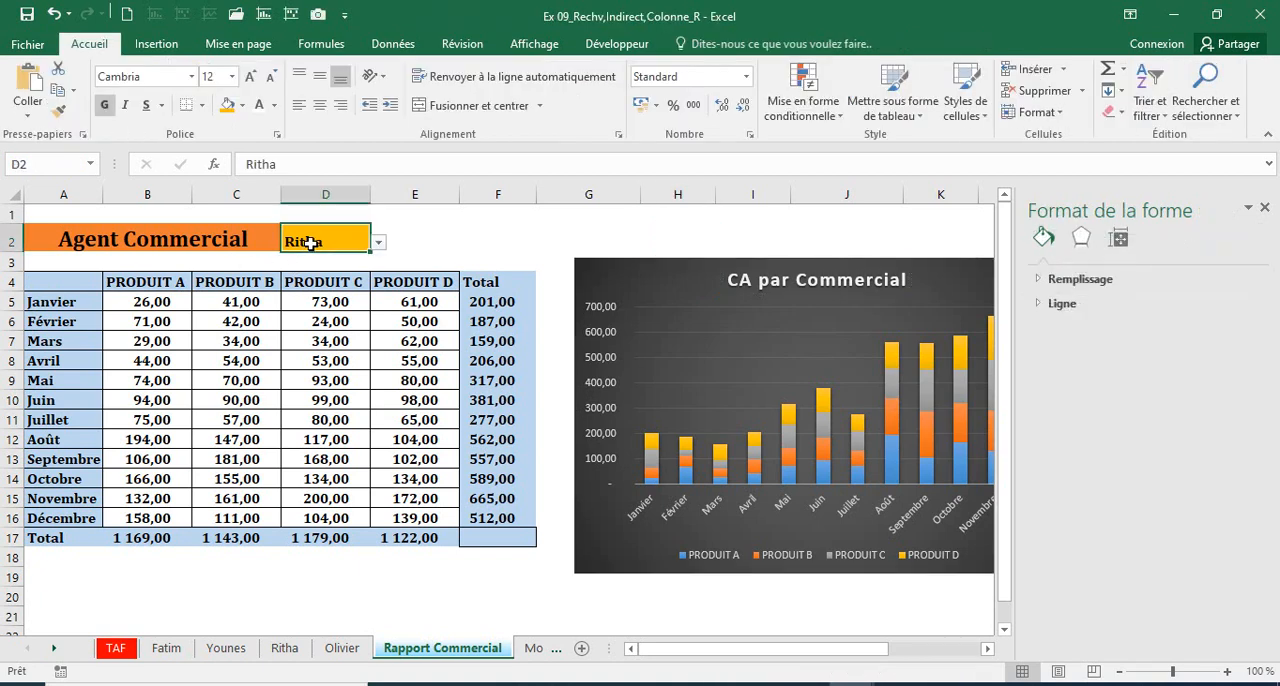
{"action": "left_click", "coordinate": [379, 243]}
{"action": "left_click", "coordinate": [298, 296]}
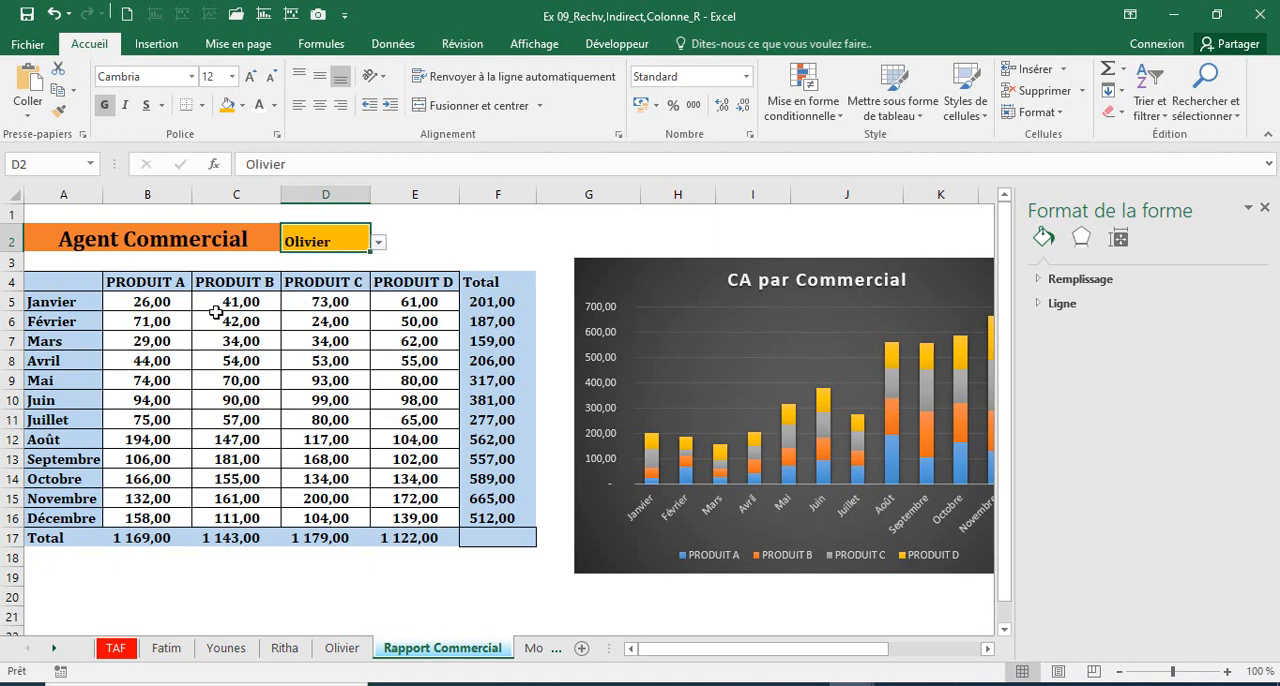
{"action": "left_click", "coordinate": [283, 650]}
{"action": "left_click", "coordinate": [330, 650]}
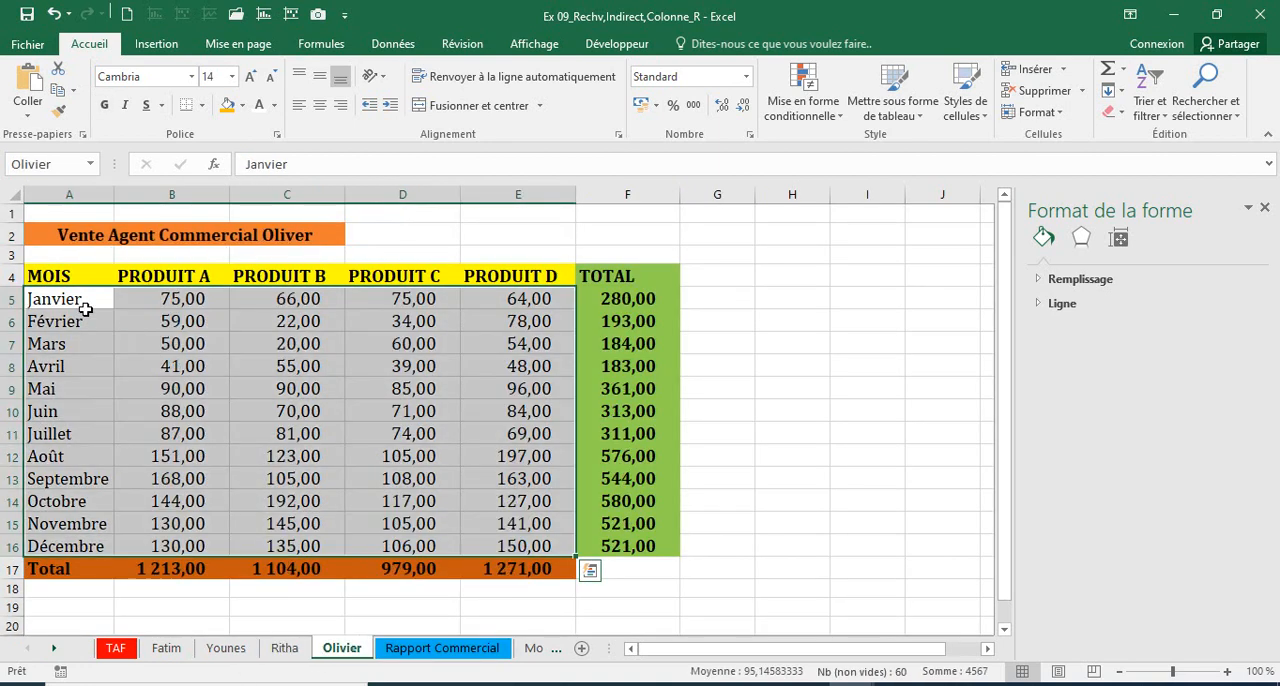
{"action": "left_click", "coordinate": [404, 652]}
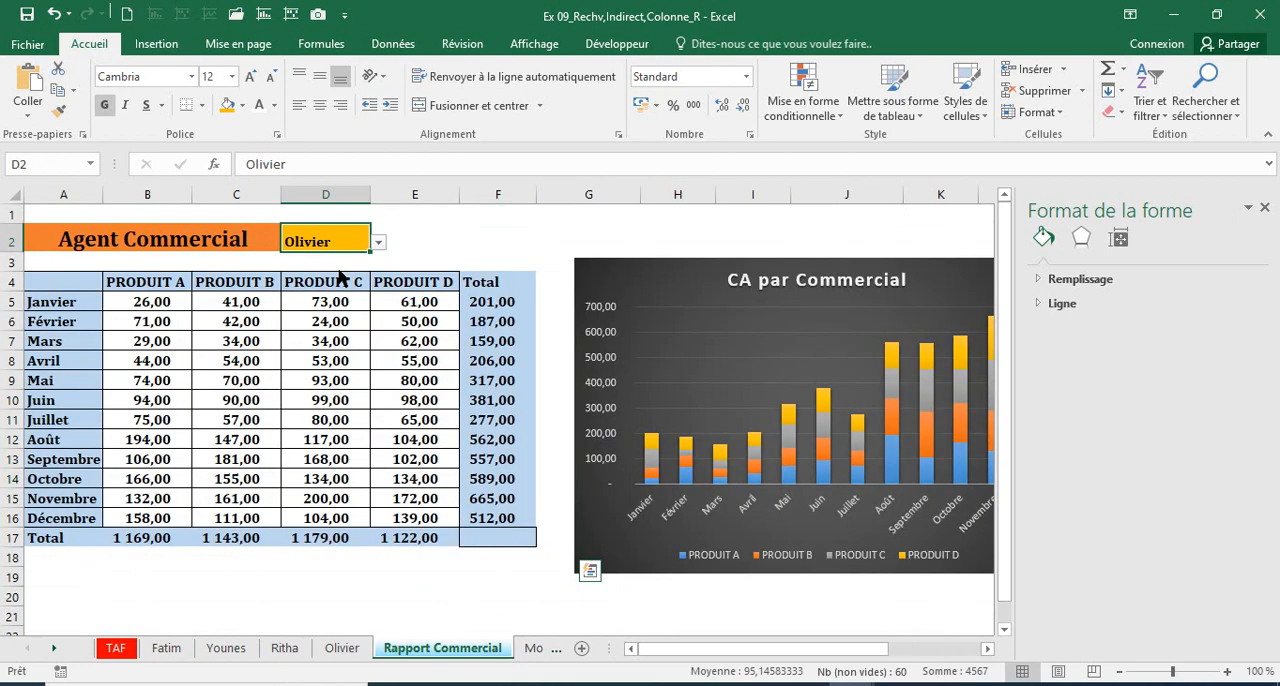
Step: Examine the RECHERCHEV formulas in D6 and B5 against the first agent's sheet they refer to, closing the formatting pane
{"action": "left_click", "coordinate": [298, 322]}
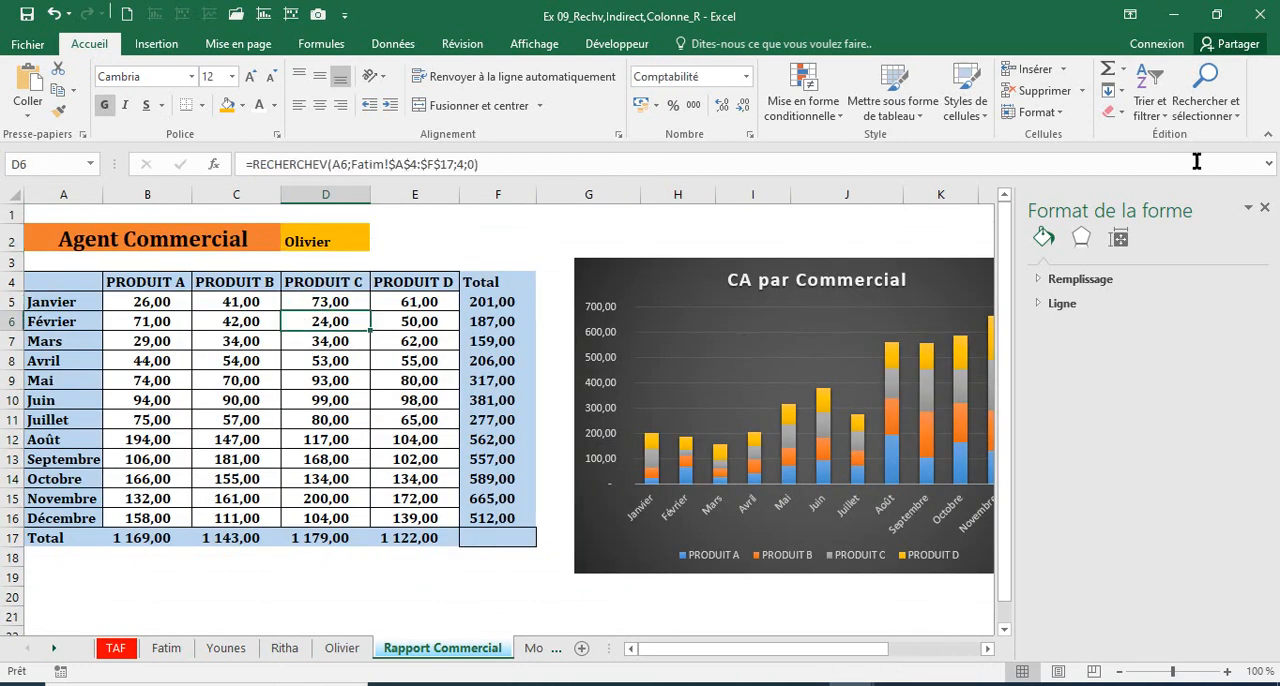
{"action": "left_click", "coordinate": [1264, 207]}
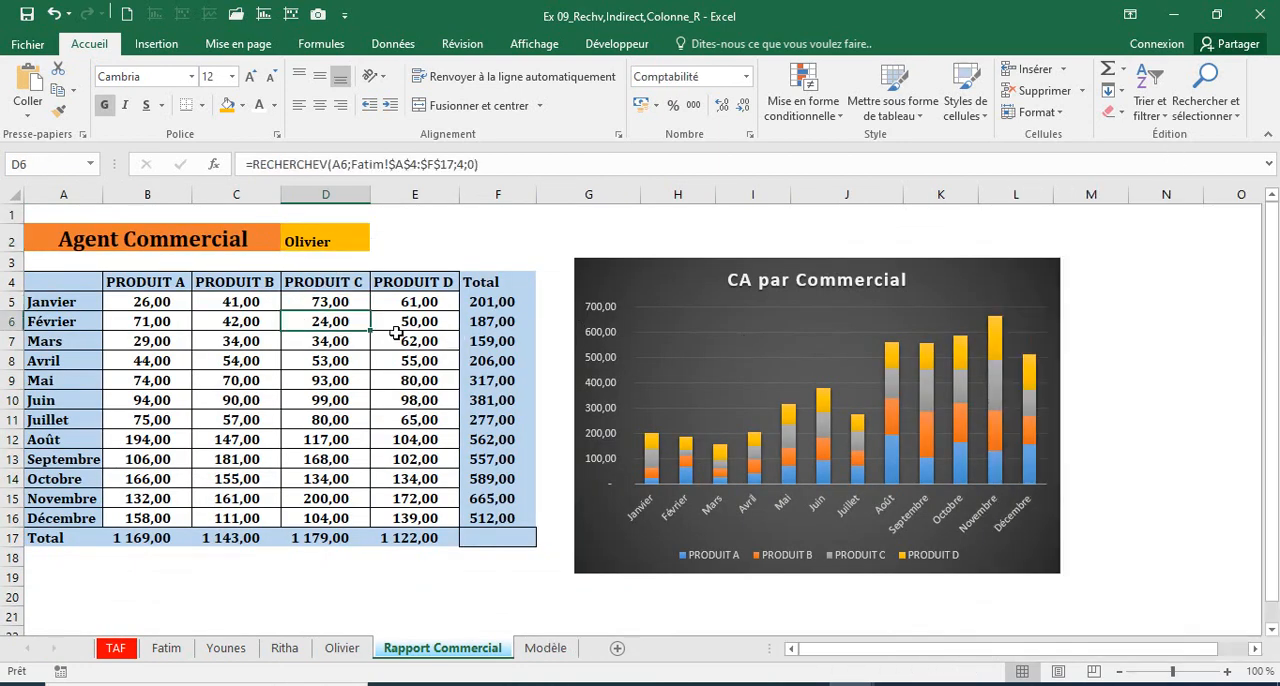
{"action": "left_click", "coordinate": [130, 304]}
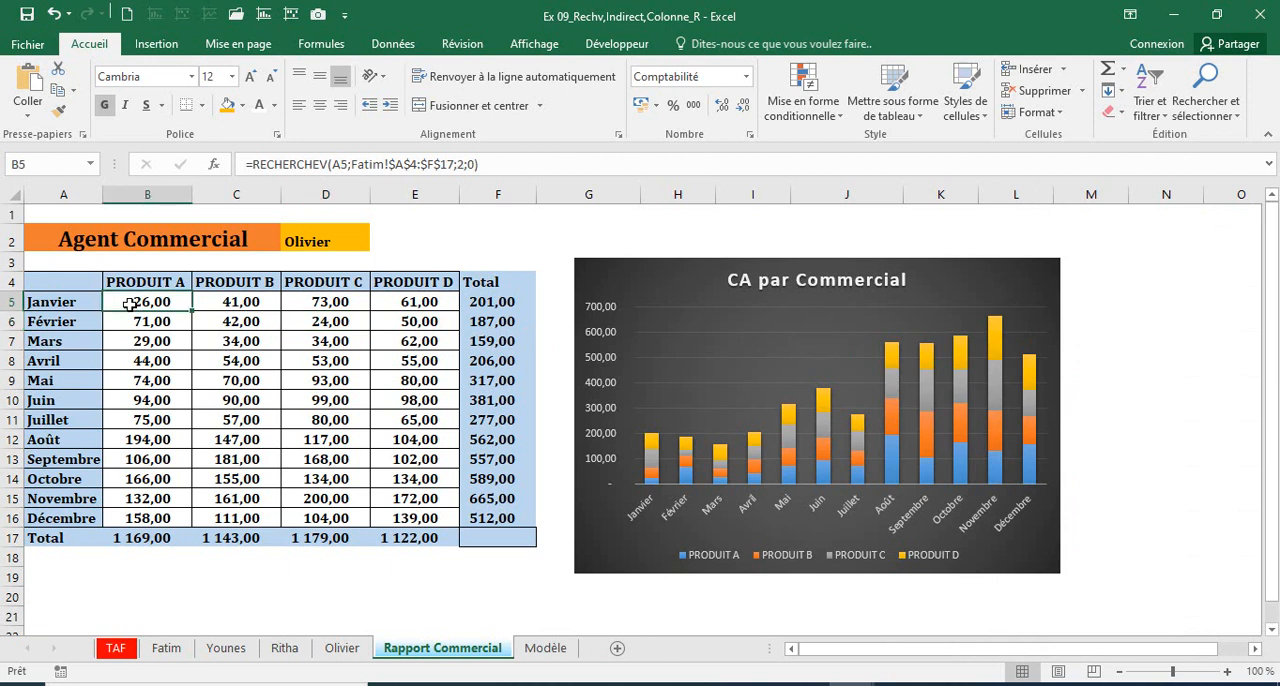
{"action": "left_click", "coordinate": [346, 164]}
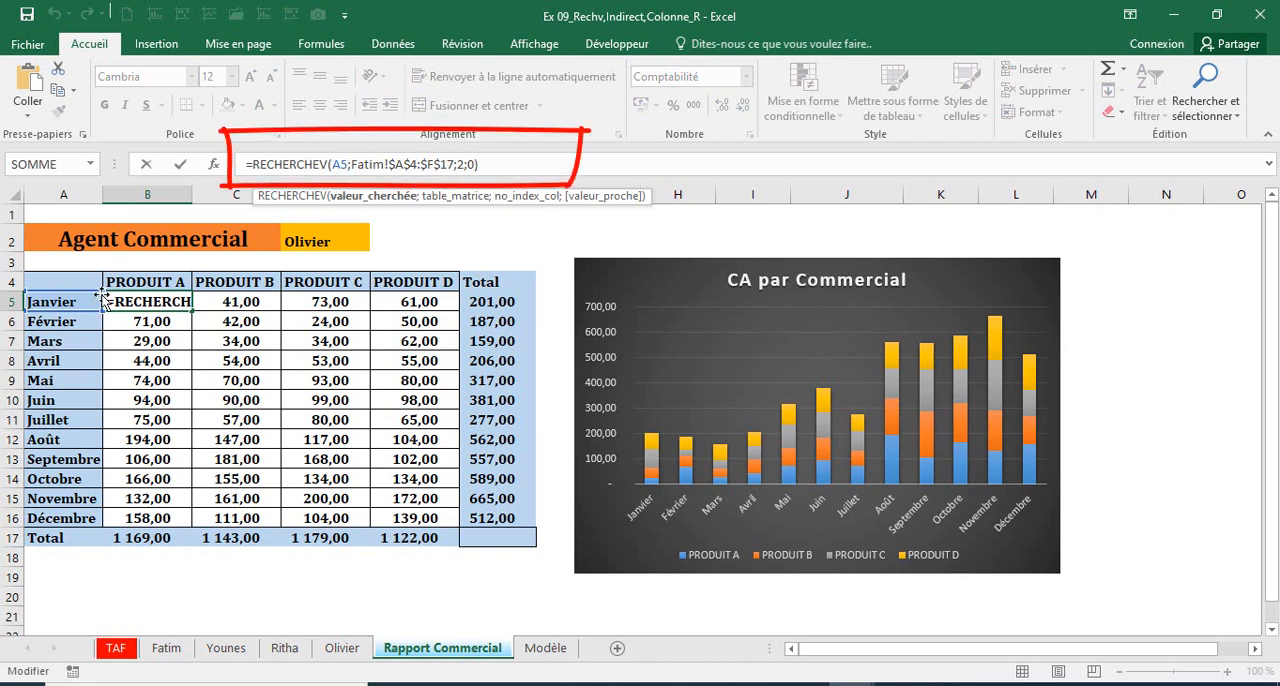
{"action": "left_click", "coordinate": [166, 648]}
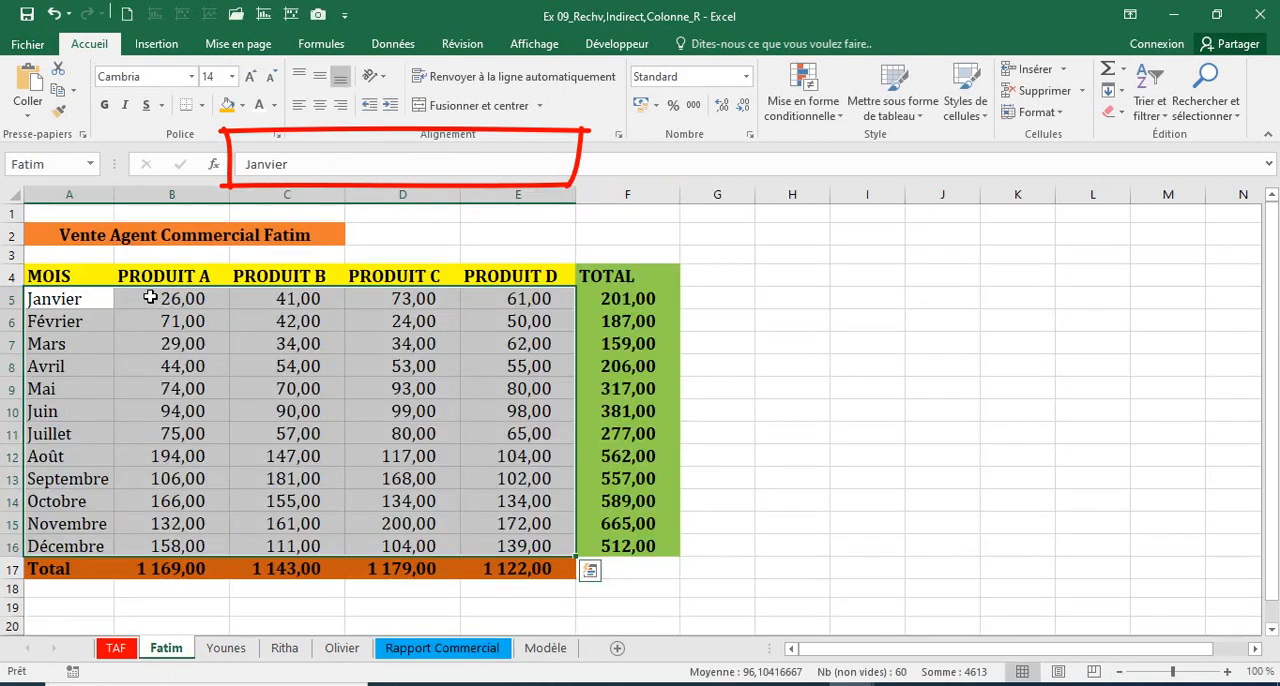
{"action": "left_click", "coordinate": [406, 651]}
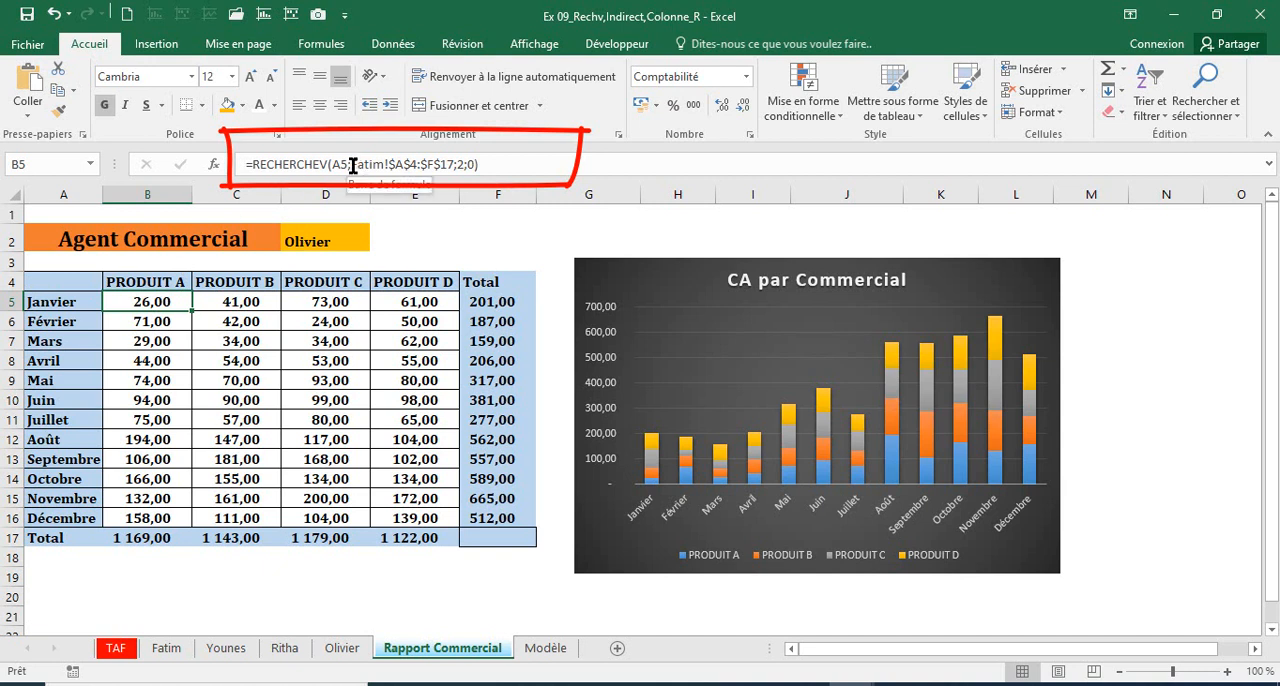
Step: In B5's RECHERCHEV formula, replace the fixed table range with INDIRECT($D$2), using an absolute reference to the agent cell
{"action": "left_click_drag", "start_coordinate": [352, 166], "coordinate": [453, 162]}
{"action": "key", "text": "Delete"}
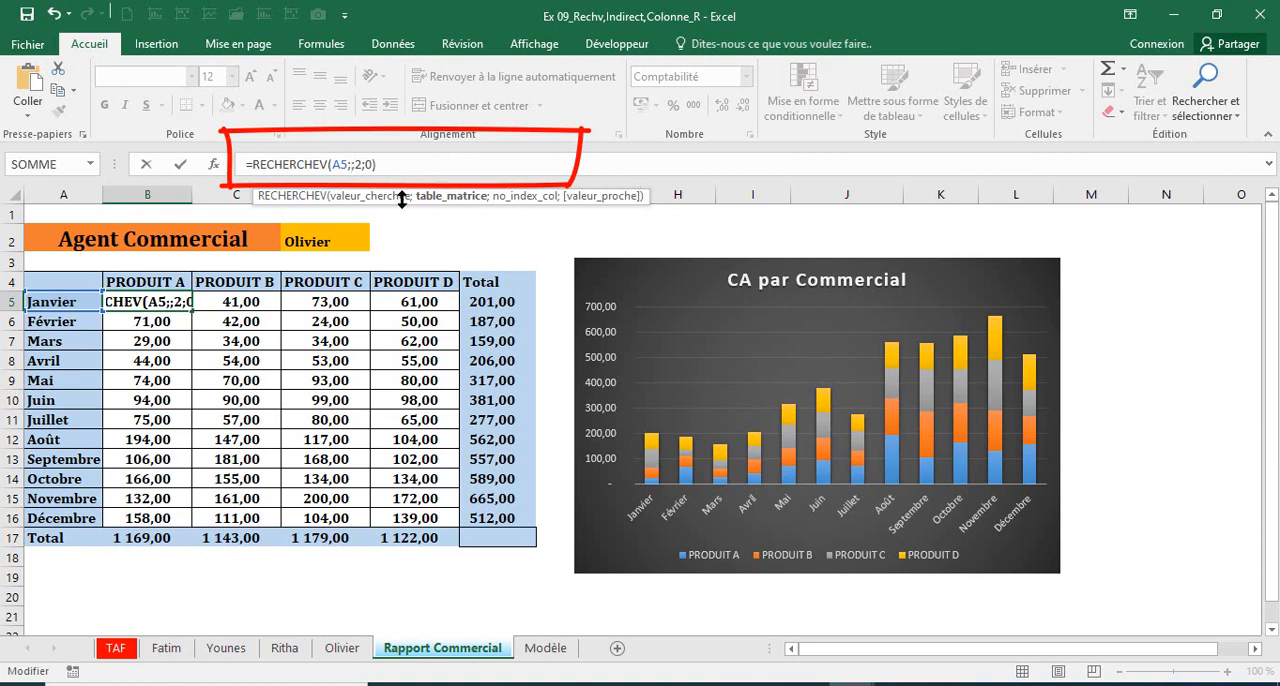
{"action": "type", "text": "Indirect"}
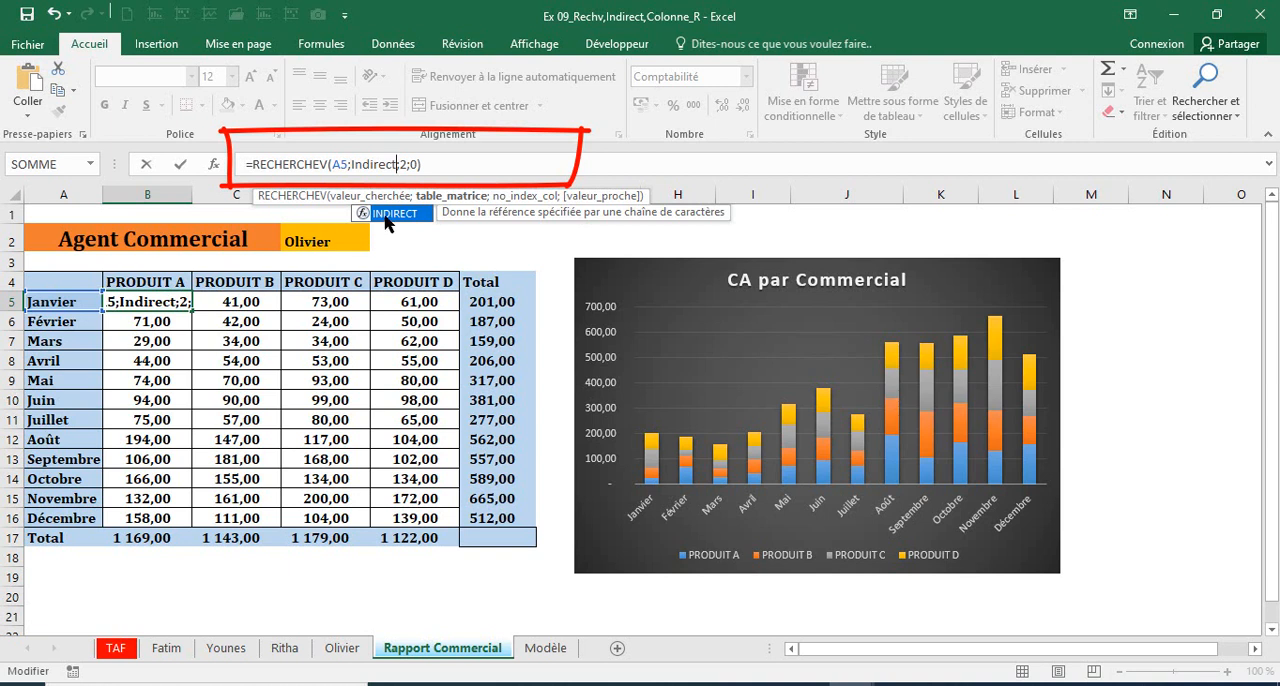
{"action": "key", "text": "Tab"}
{"action": "left_click", "coordinate": [302, 247]}
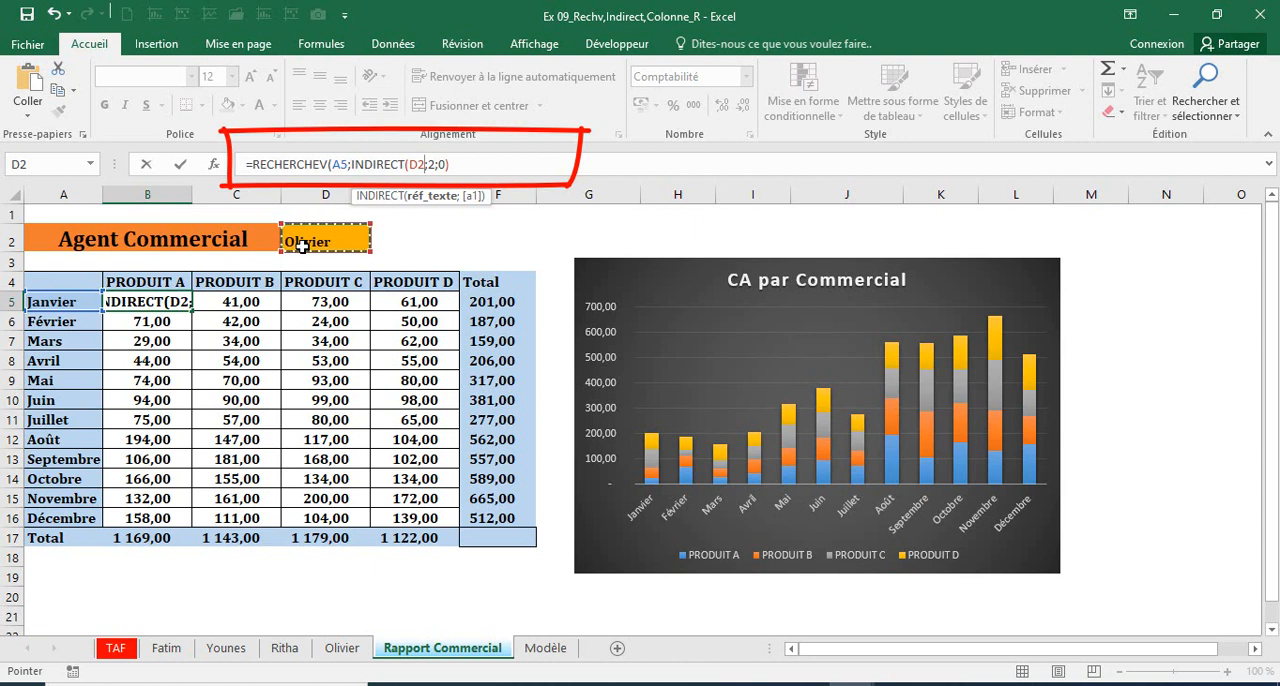
{"action": "type", "text": ")"}
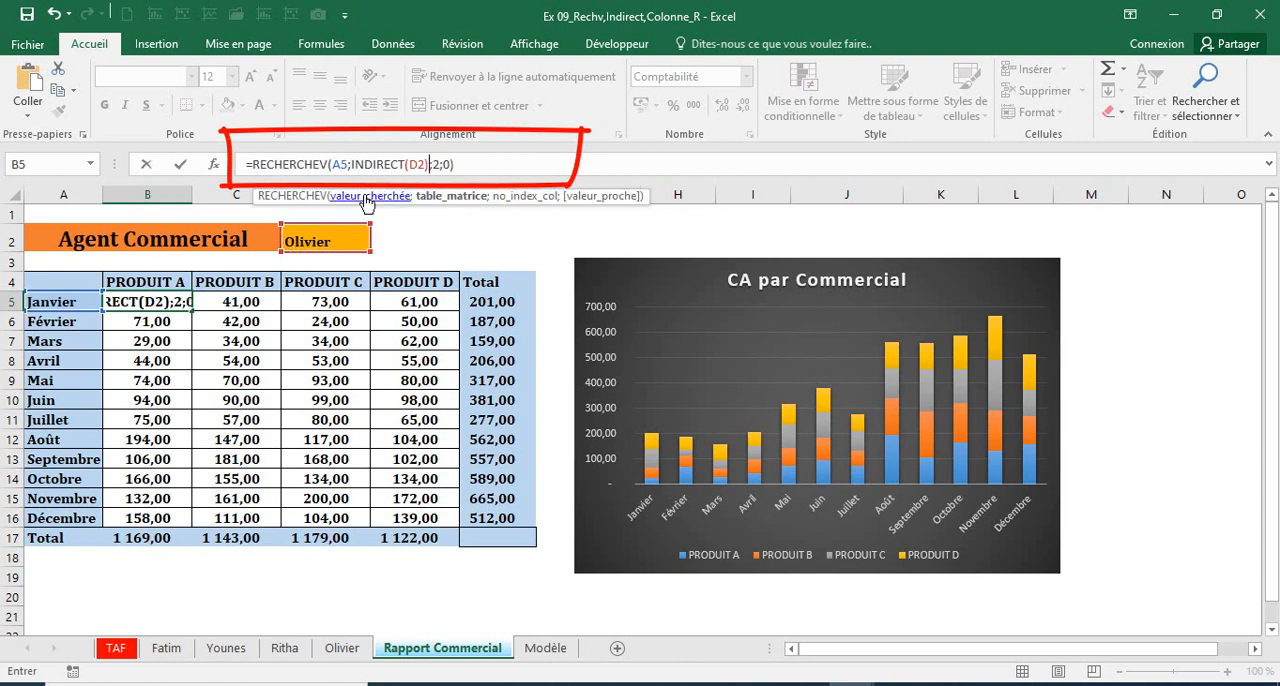
{"action": "left_click", "coordinate": [427, 165]}
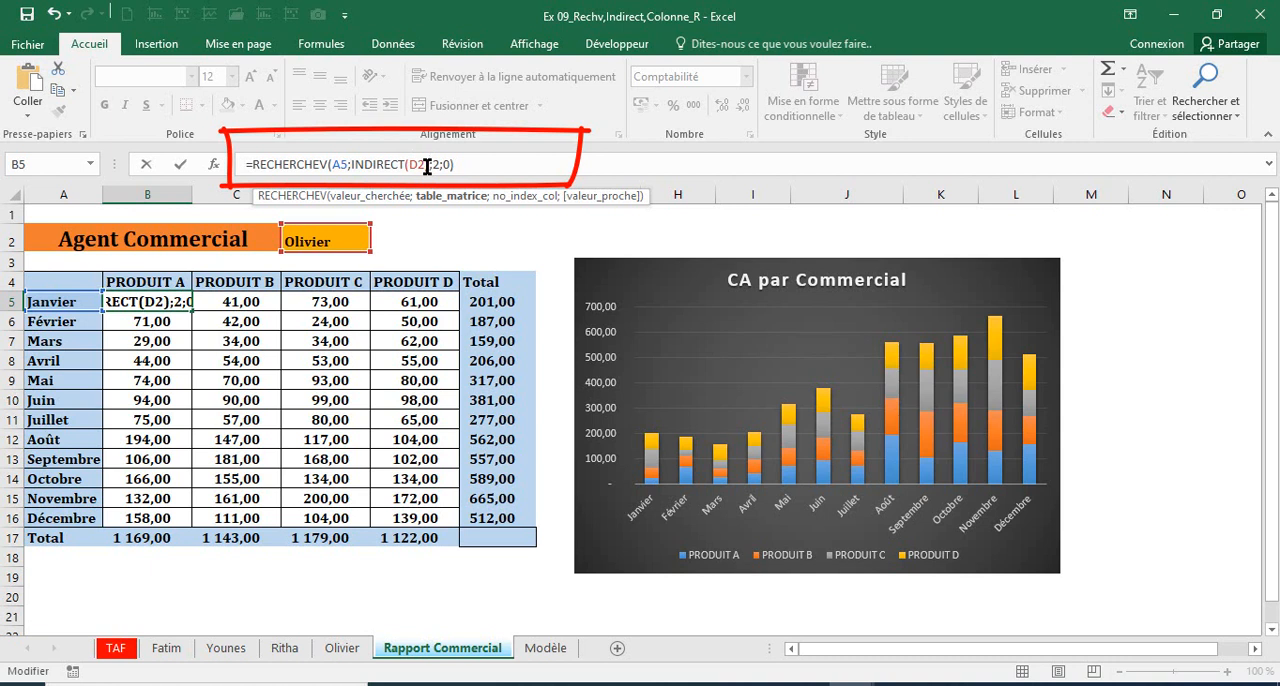
{"action": "left_click", "coordinate": [423, 164]}
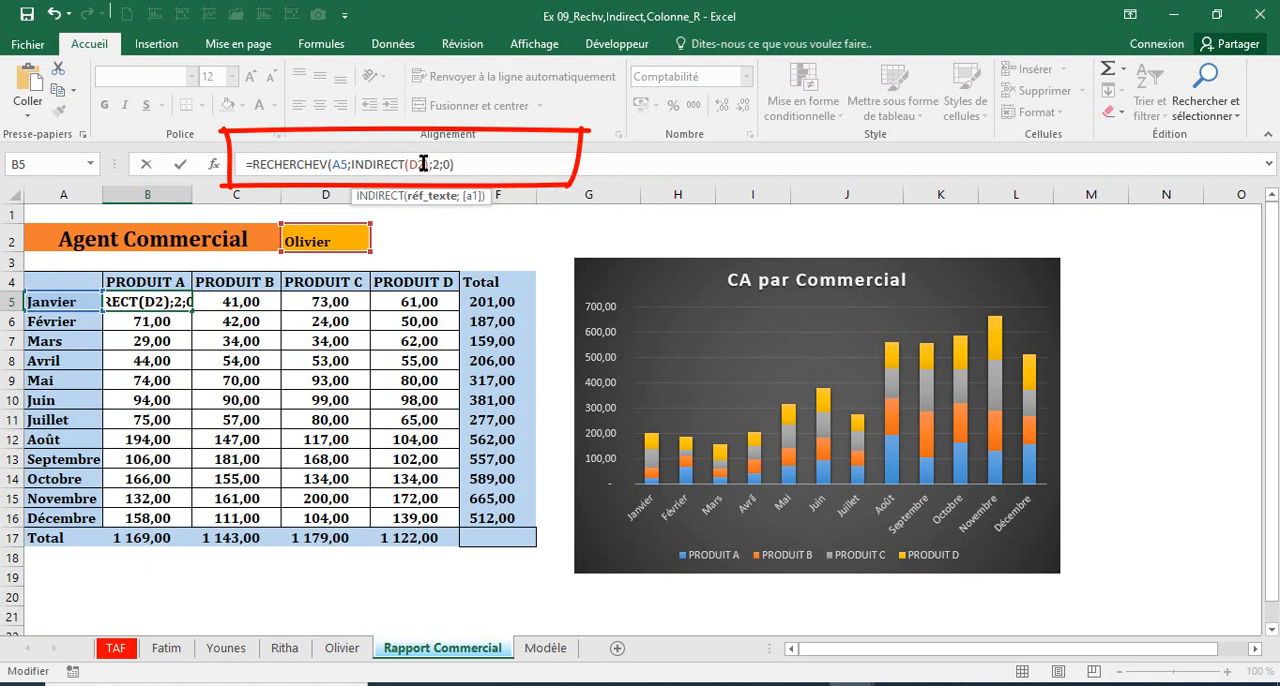
{"action": "key", "text": "F4"}
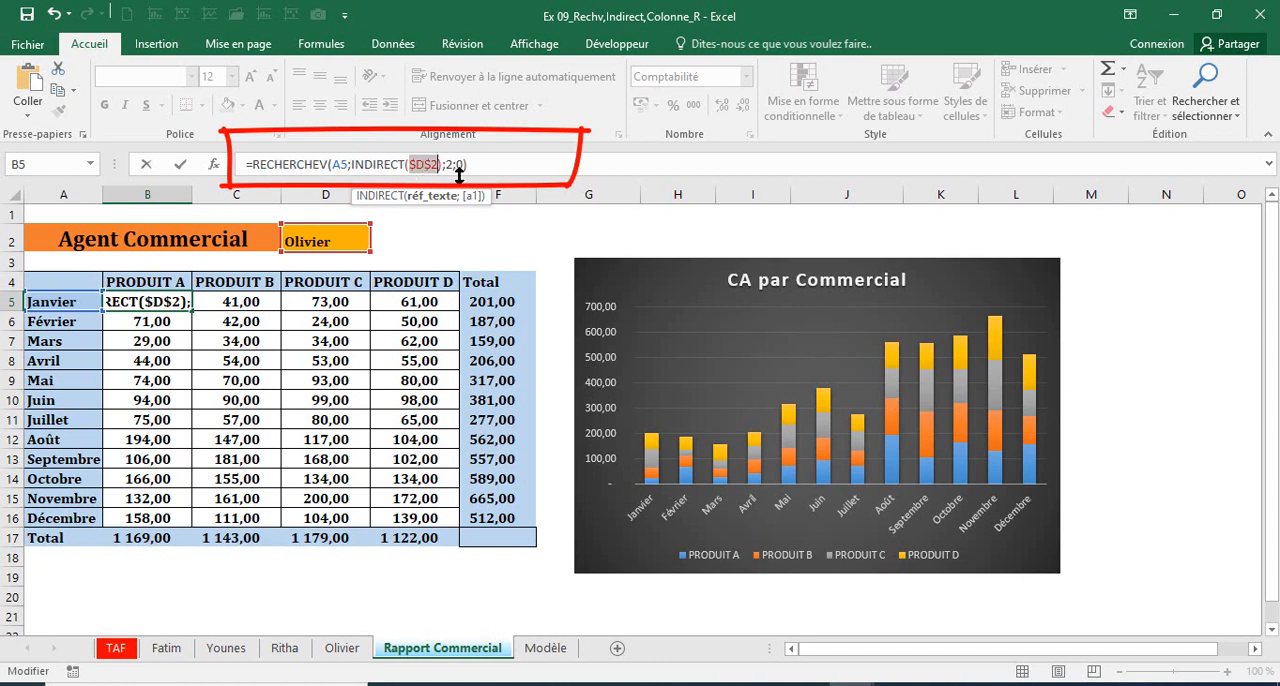
Step: Replace the column index 2 in B5's formula with COLONNE() and validate =RECHERCHEV(A5;INDIRECT($D$2);COLONNE();0)
{"action": "left_click", "coordinate": [449, 167]}
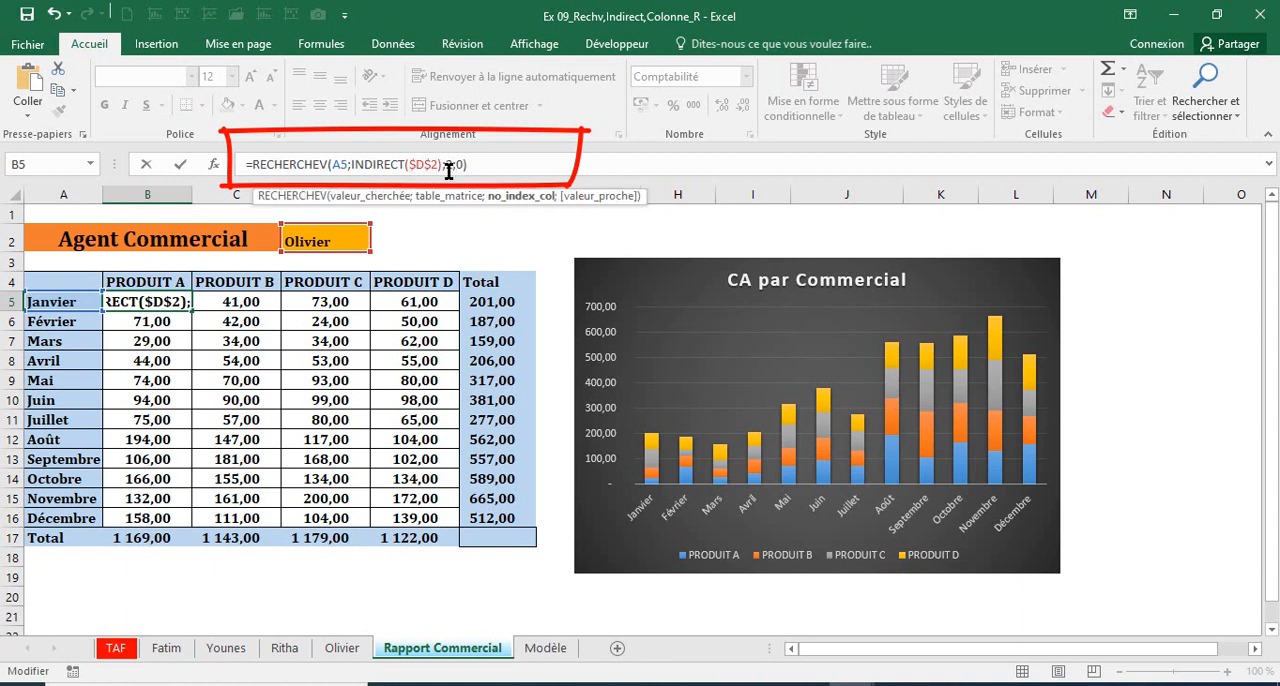
{"action": "key", "text": "Delete"}
{"action": "type", "text": "Col"}
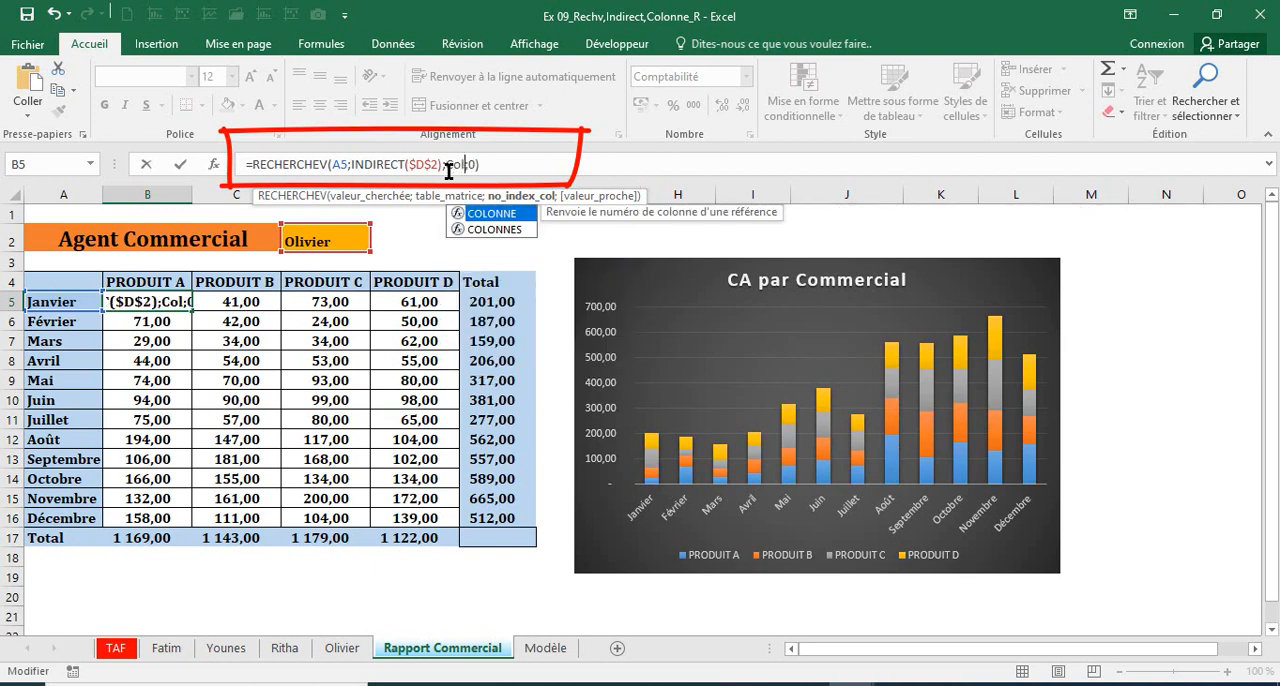
{"action": "type", "text": "onne("}
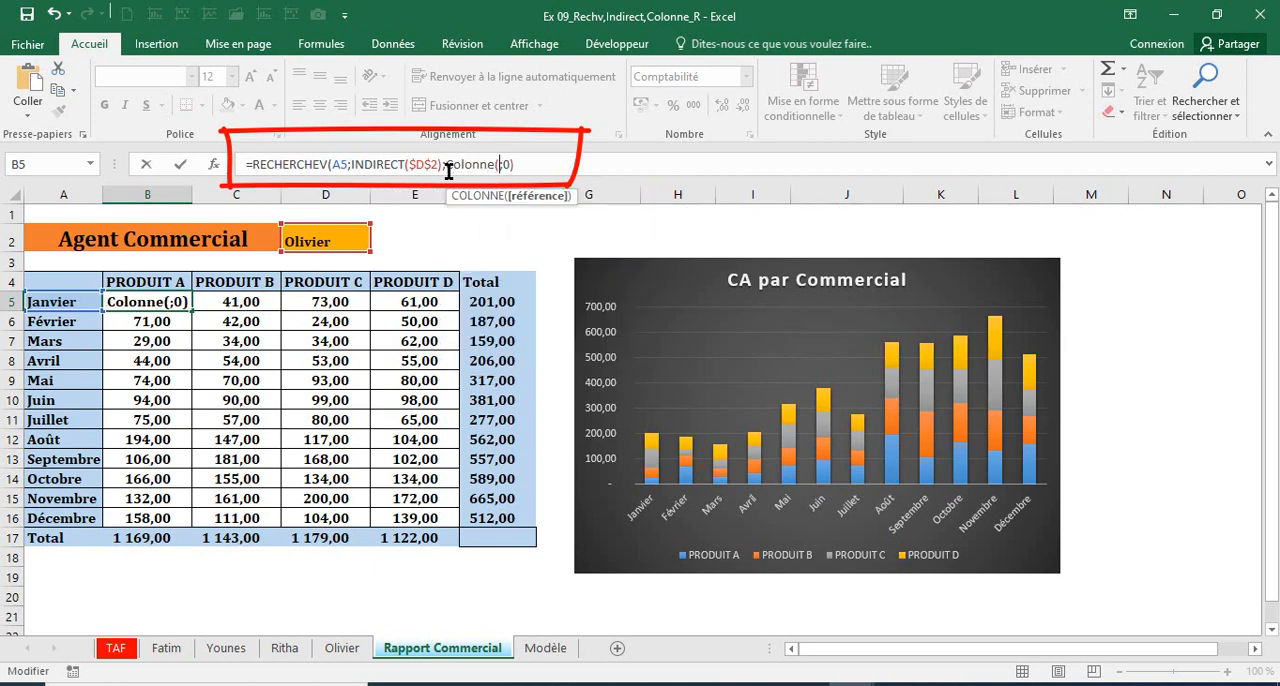
{"action": "type", "text": ")"}
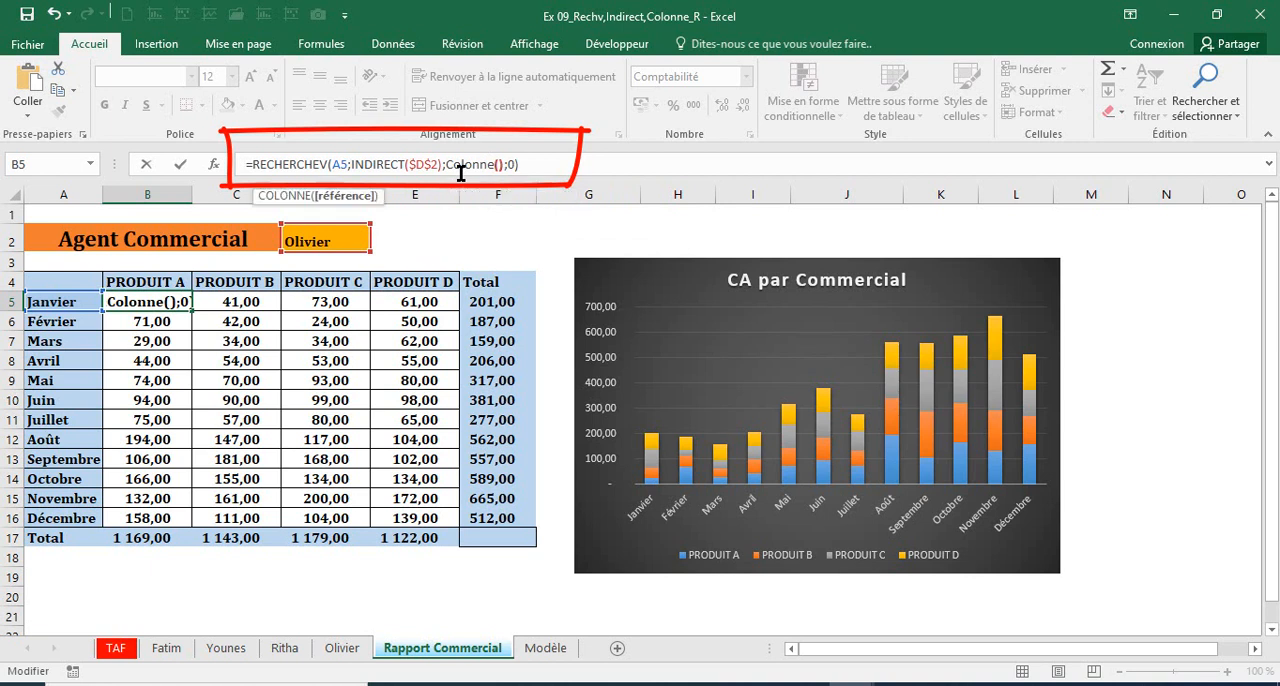
{"action": "key", "text": "Return"}
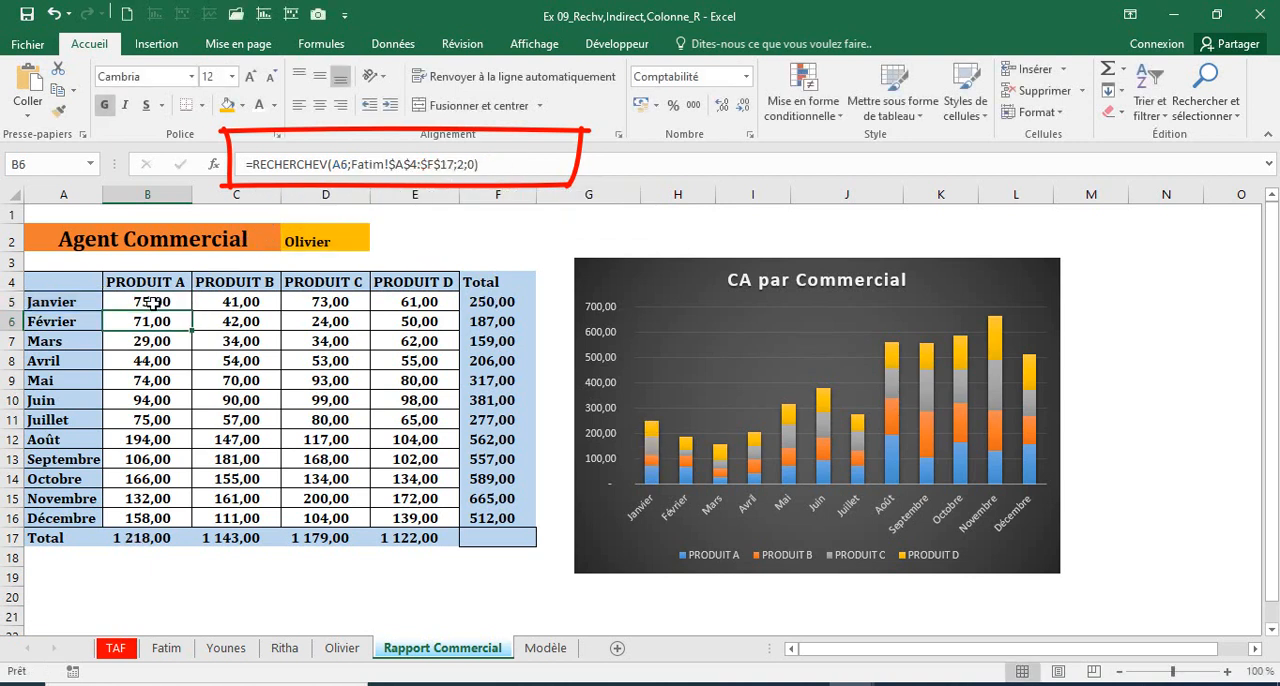
Step: Fix only the column of the lookup value in B5, validating =RECHERCHEV($A5;INDIRECT($D$2);COLONNE();0)
{"action": "left_click", "coordinate": [152, 305]}
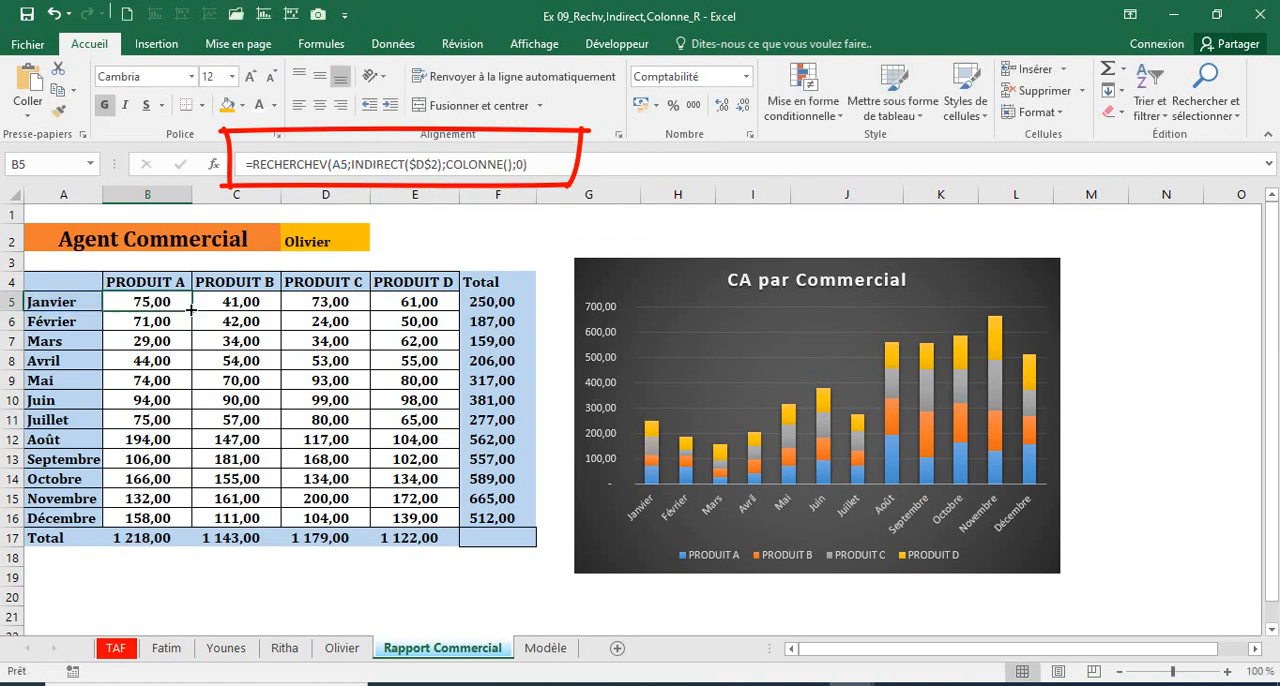
{"action": "left_click", "coordinate": [347, 167]}
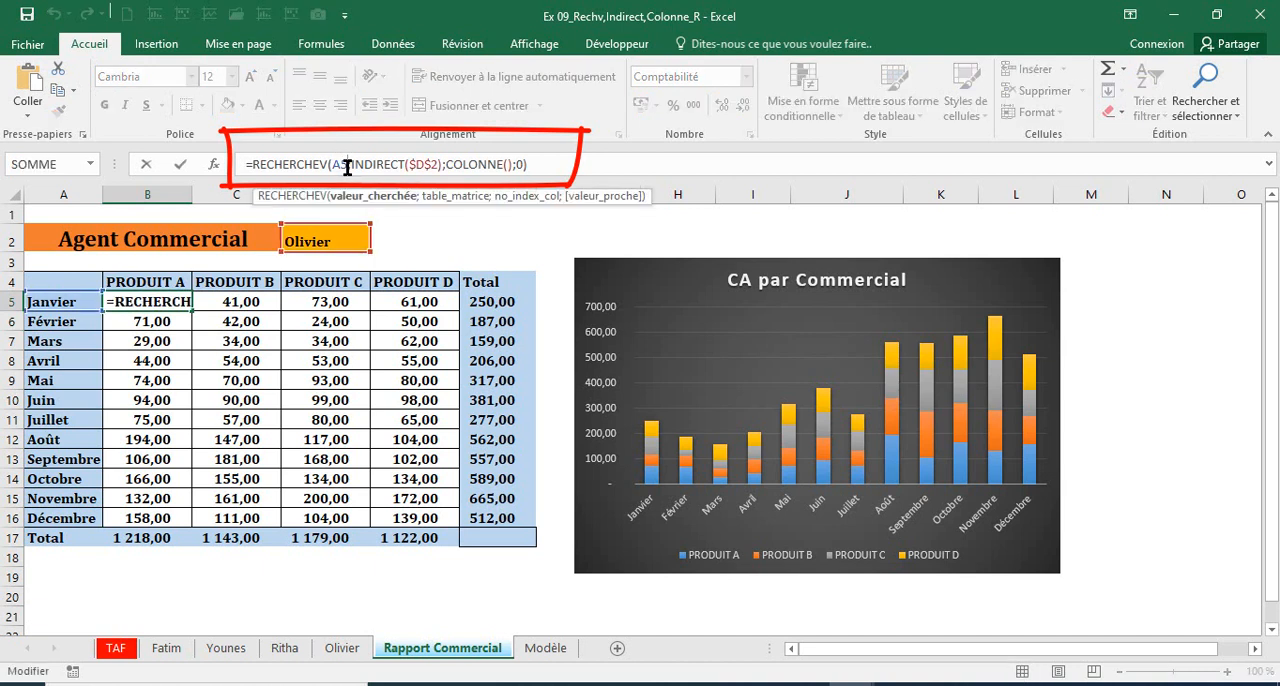
{"action": "key", "text": "F4"}
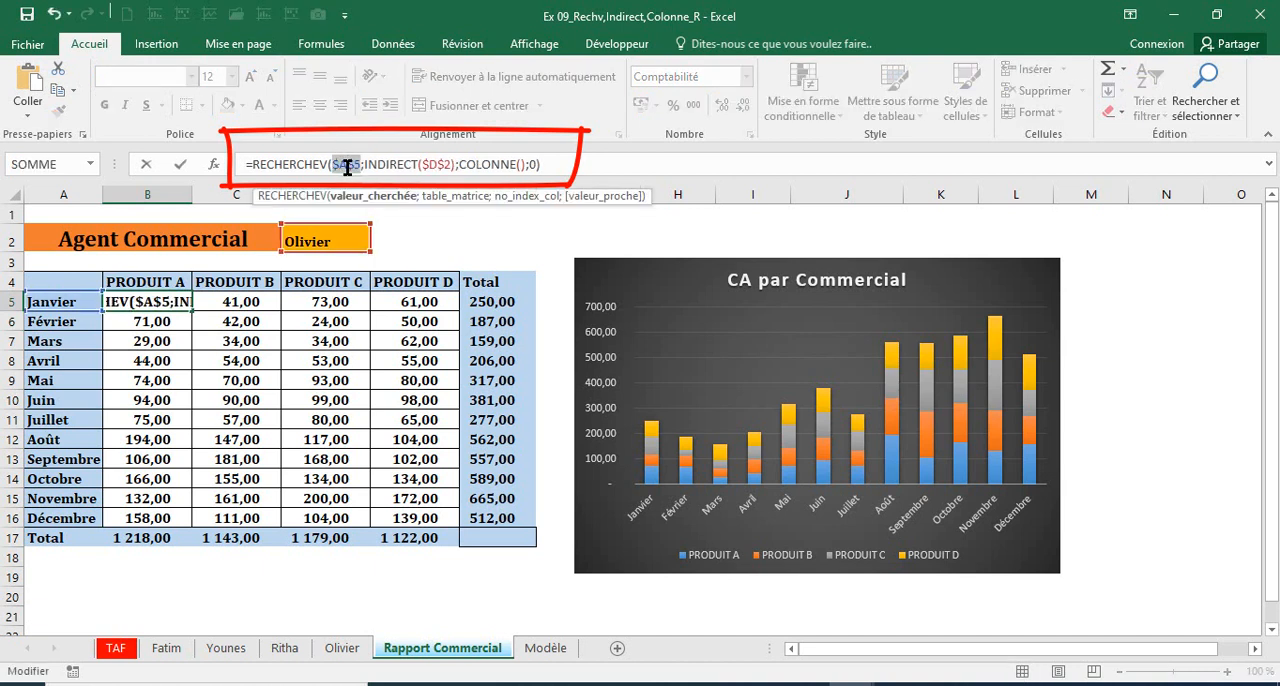
{"action": "key", "text": "F4"}
{"action": "key", "text": "F4"}
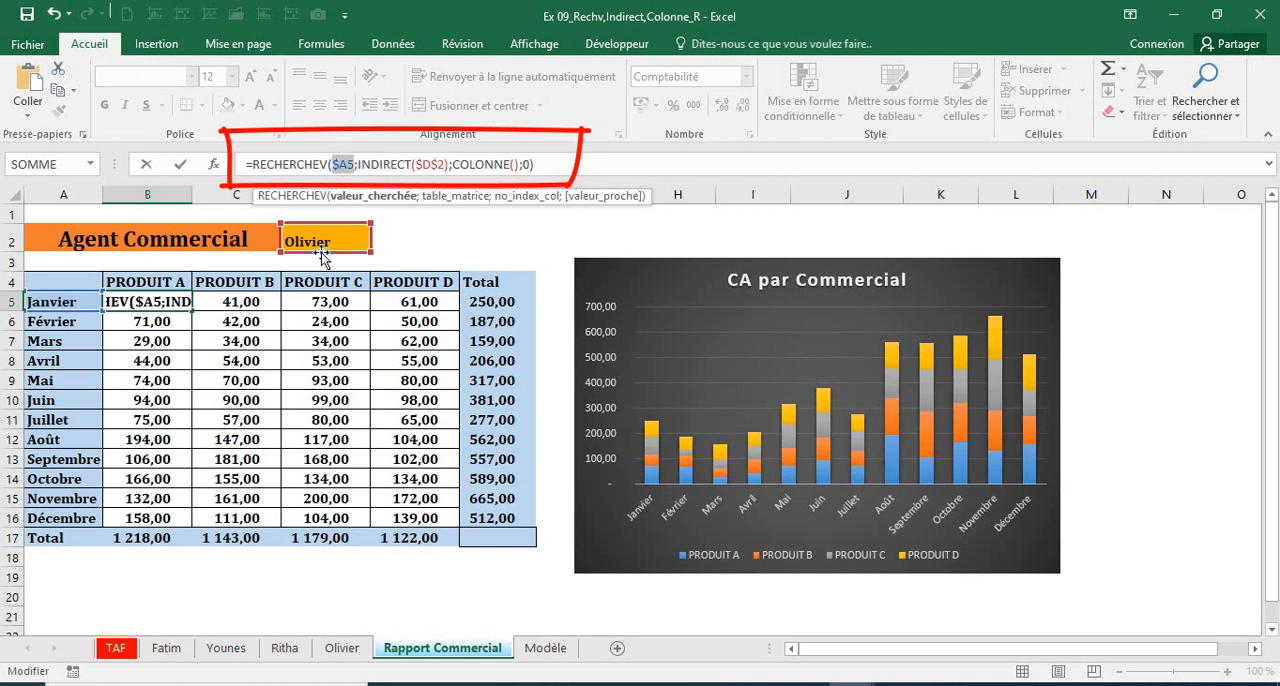
{"action": "key", "text": "Return"}
Step: Fill B5's RECHERCHEV formula across and down the report table through E16
{"action": "left_click", "coordinate": [148, 301]}
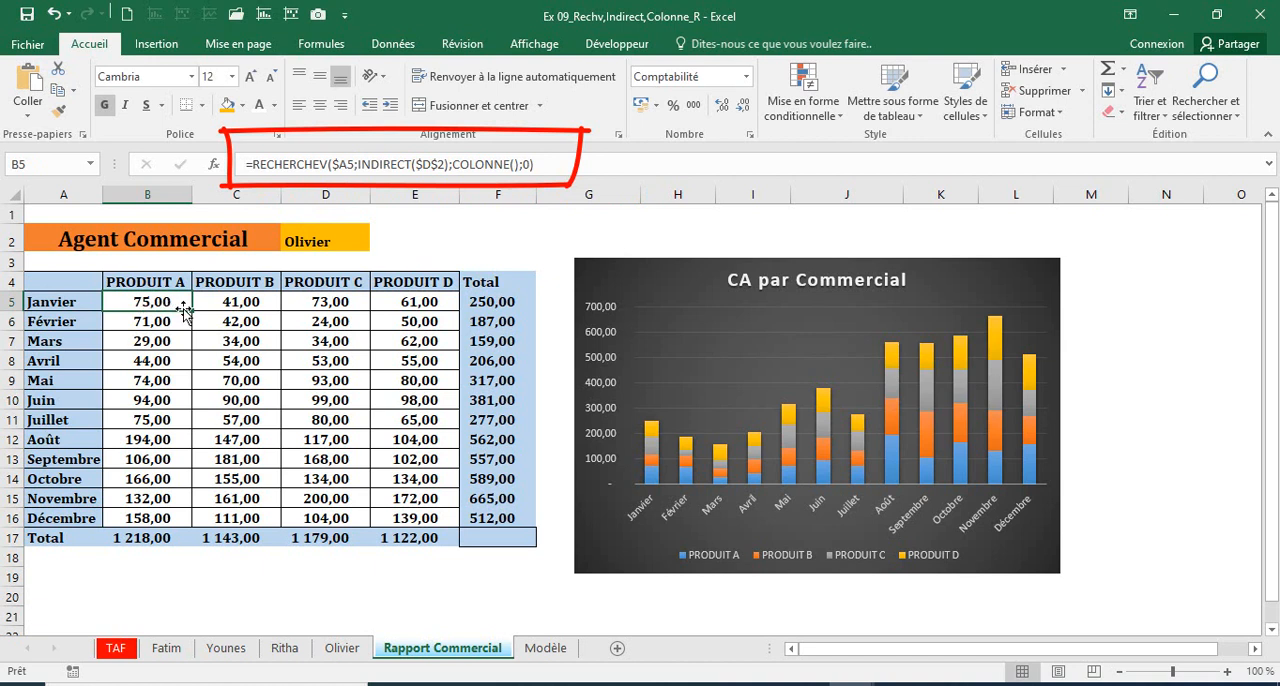
{"action": "left_click_drag", "start_coordinate": [193, 310], "coordinate": [434, 525]}
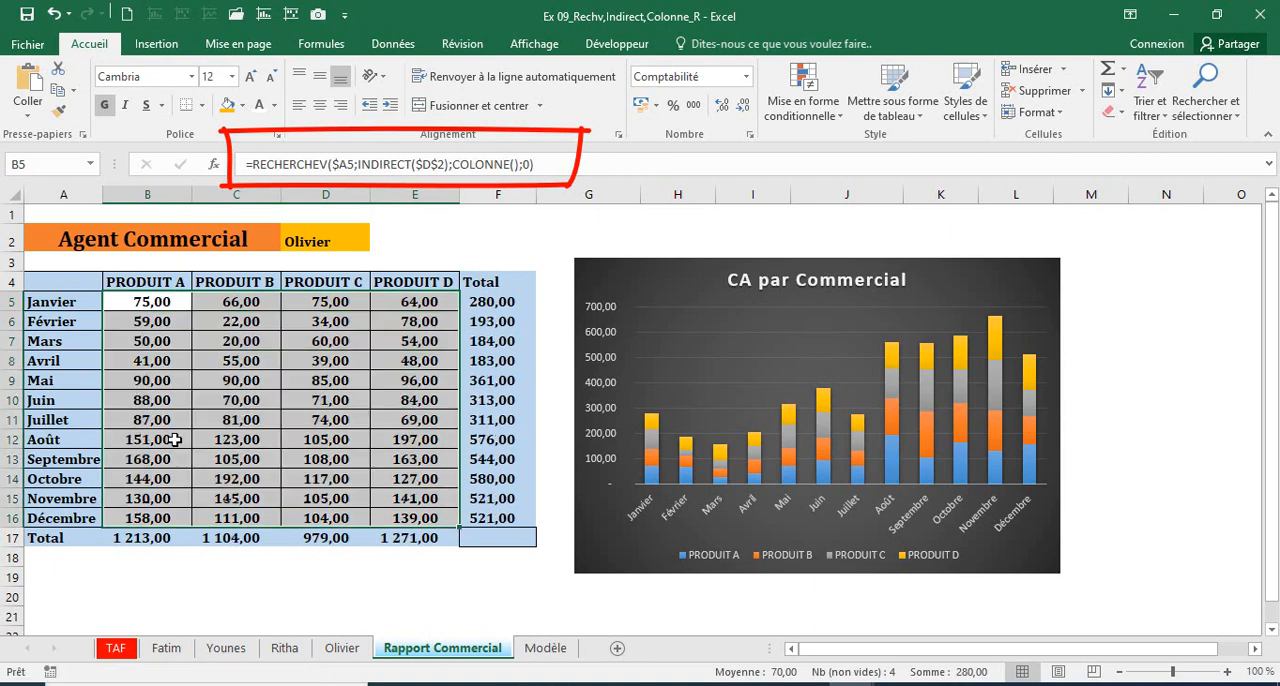
{"action": "left_click", "coordinate": [175, 439]}
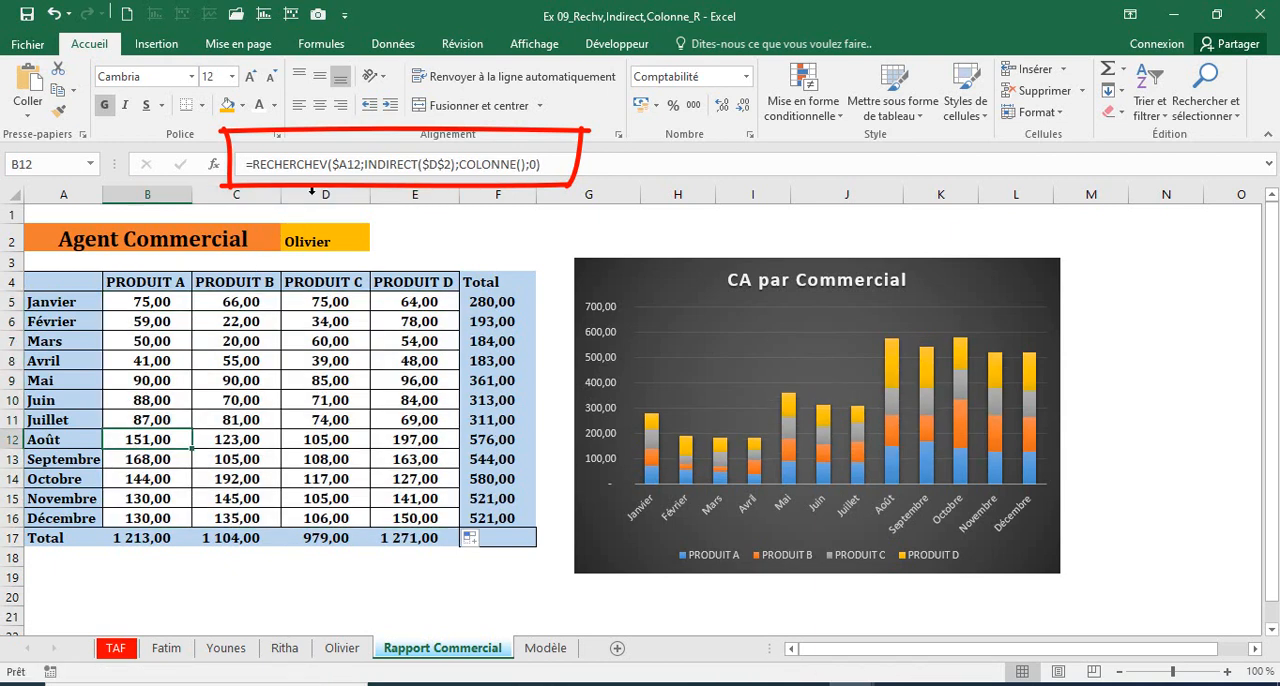
Step: Compare the report's monthly product figures with the fourth agent's sheet and return to the Rapport Commercial sheet
{"action": "left_click", "coordinate": [316, 242]}
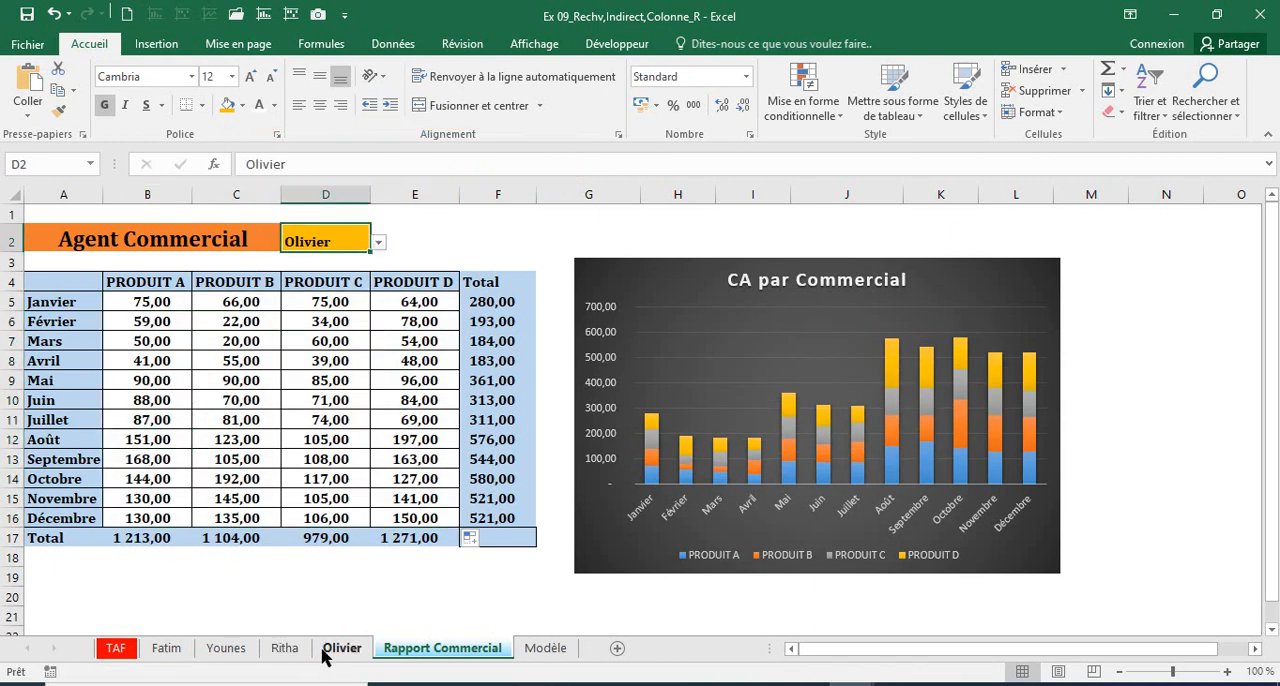
{"action": "key", "text": "ctrl+Page_Up"}
{"action": "left_click_drag", "start_coordinate": [149, 297], "coordinate": [536, 546]}
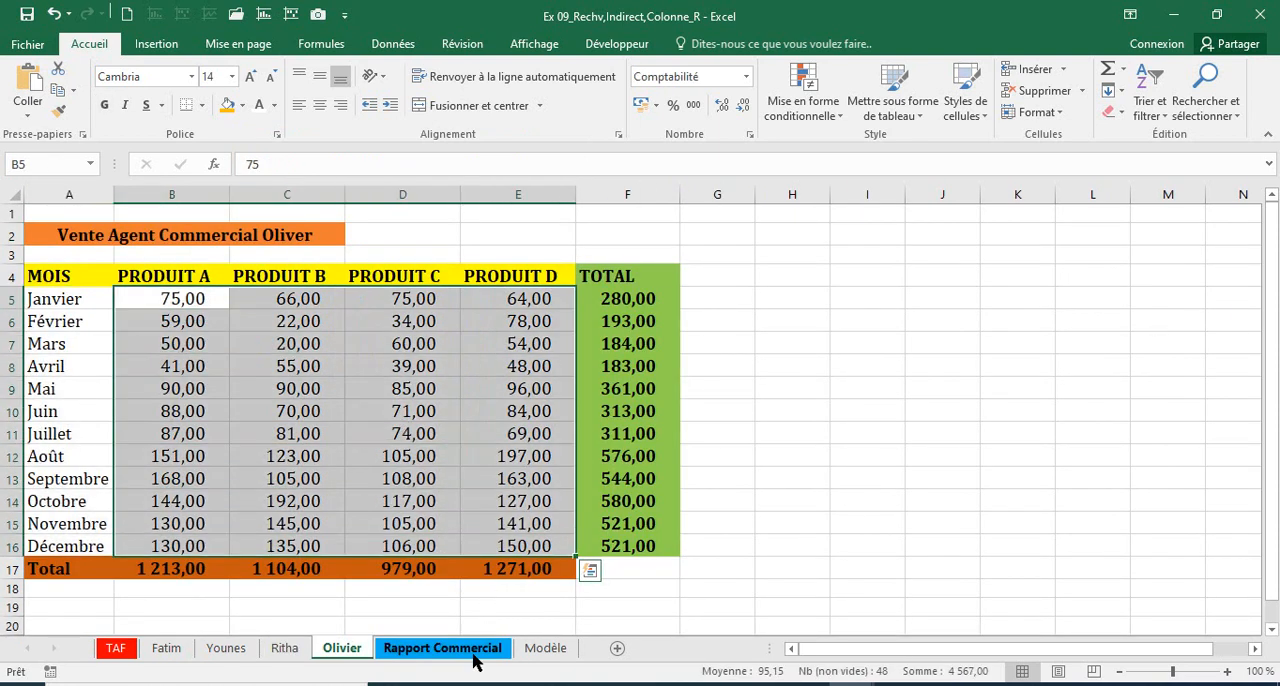
{"action": "left_click", "coordinate": [463, 655]}
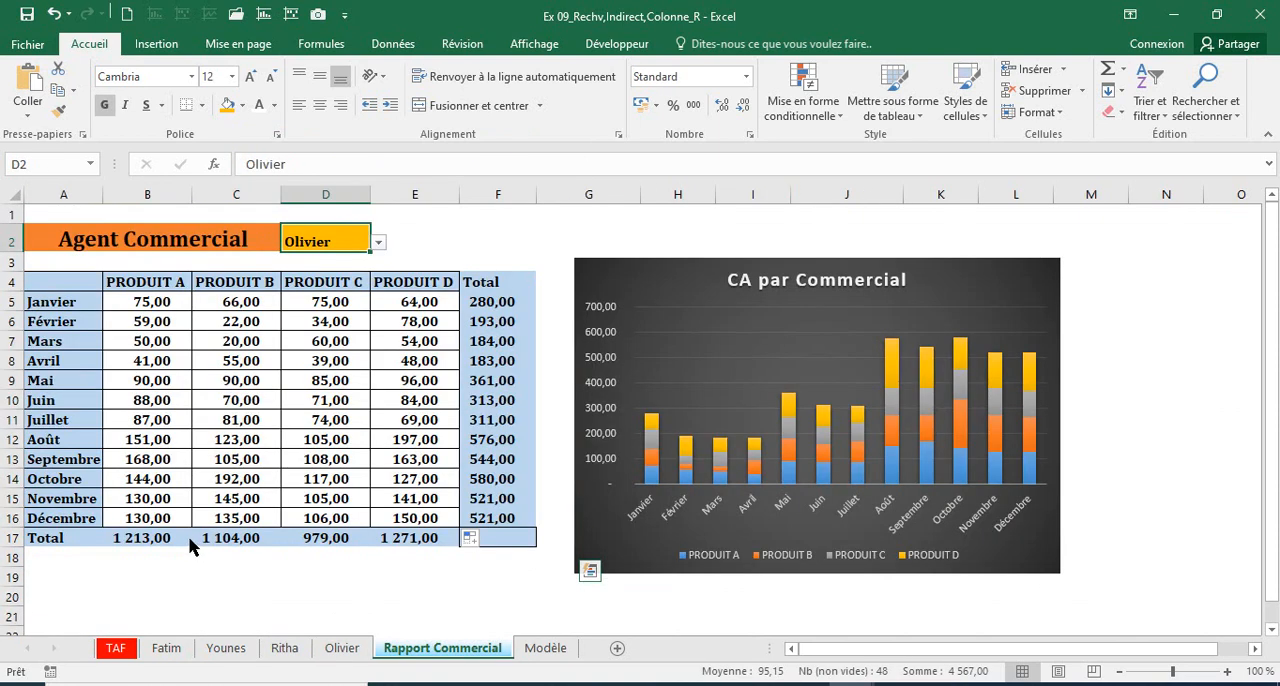
Step: Choose the first agent in D2 and compare the report's figures in B5:E16 with that agent's sheet
{"action": "left_click", "coordinate": [378, 243]}
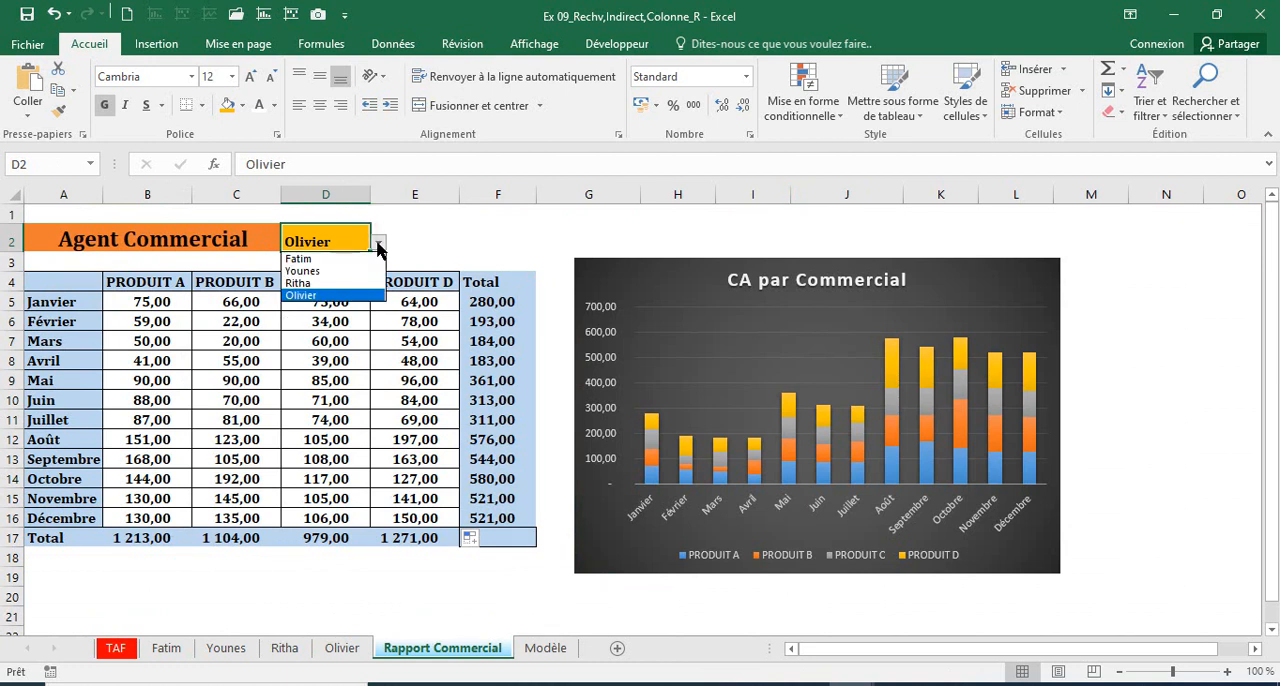
{"action": "left_click", "coordinate": [321, 259]}
{"action": "left_click_drag", "start_coordinate": [130, 300], "coordinate": [403, 517]}
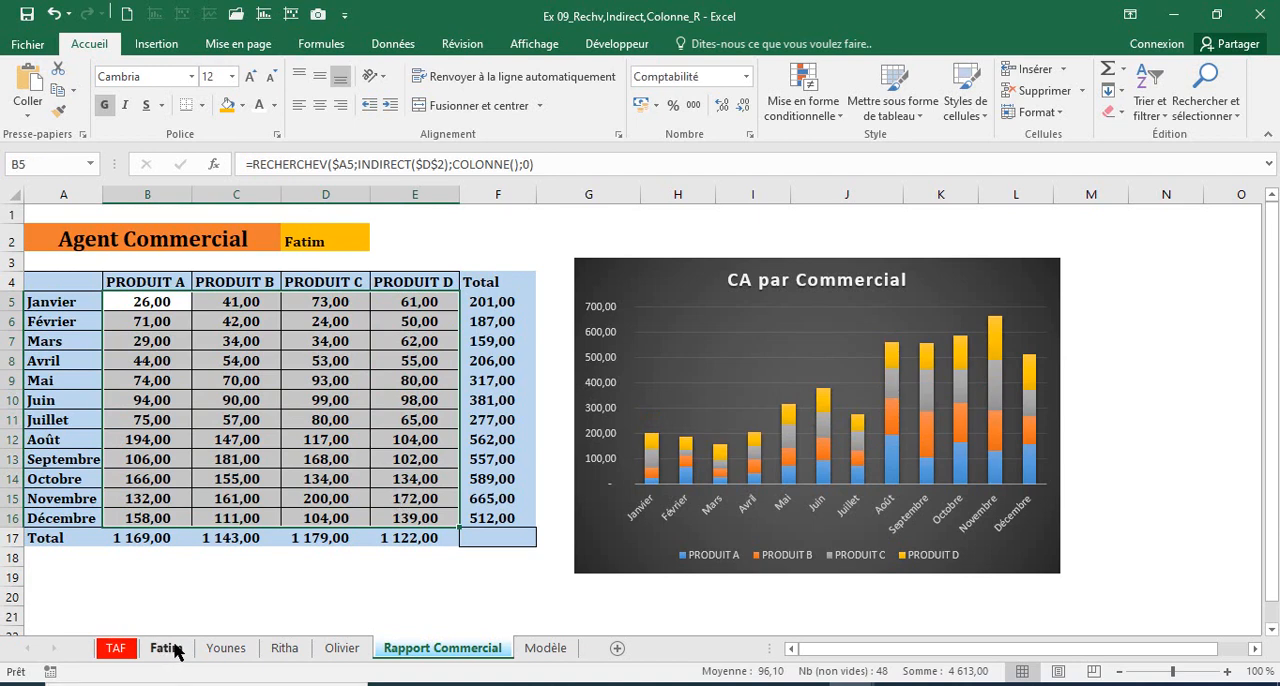
{"action": "left_click", "coordinate": [175, 650]}
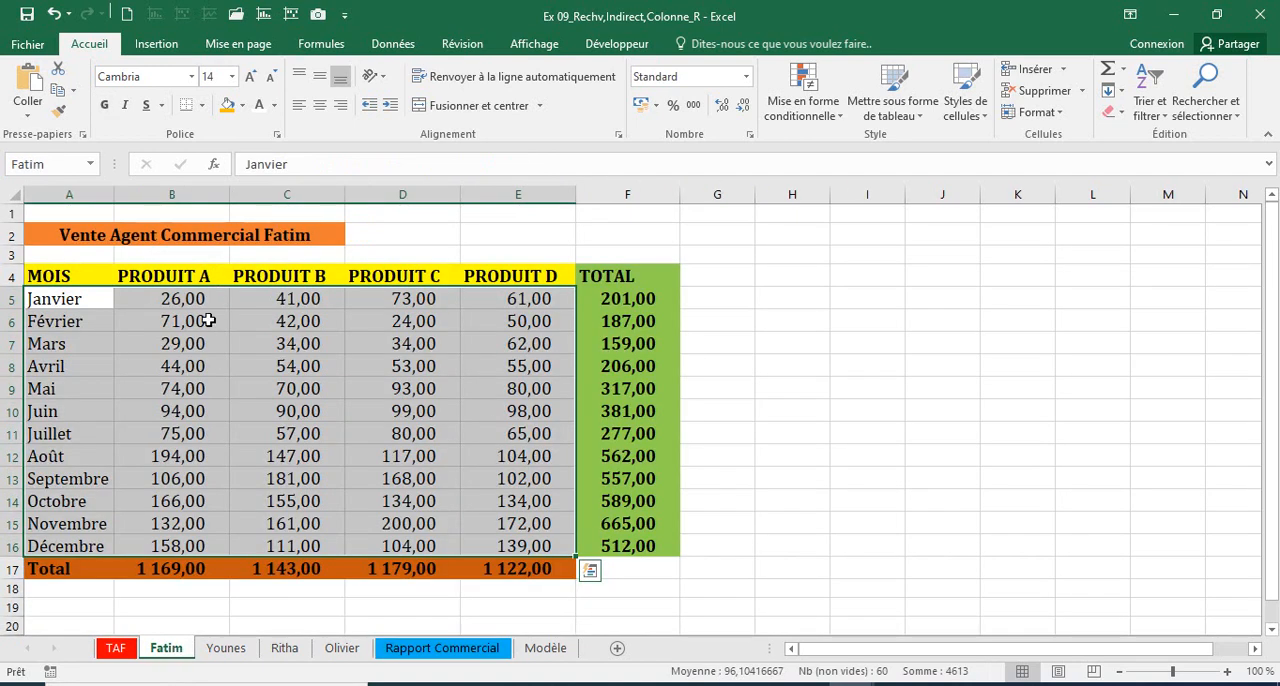
{"action": "left_click", "coordinate": [203, 320]}
{"action": "left_click", "coordinate": [463, 652]}
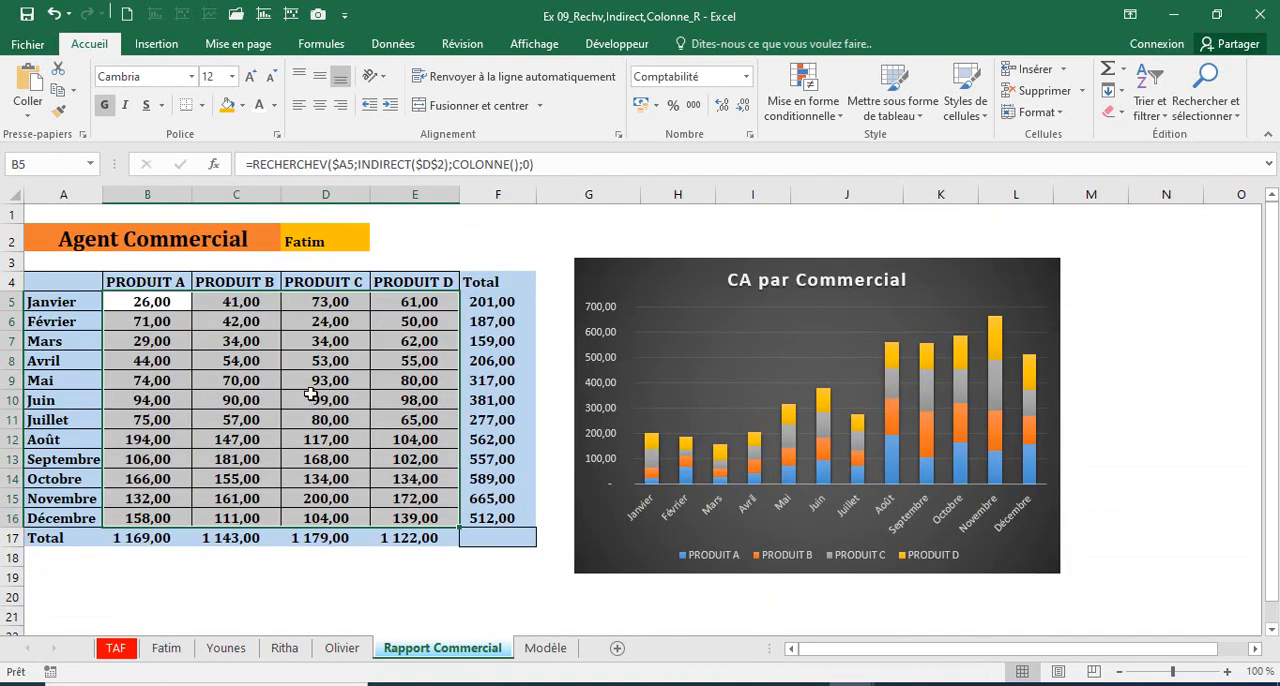
Step: Test the chart's response by choosing the fourth agent and the second agent in turn in D2
{"action": "left_click", "coordinate": [320, 241]}
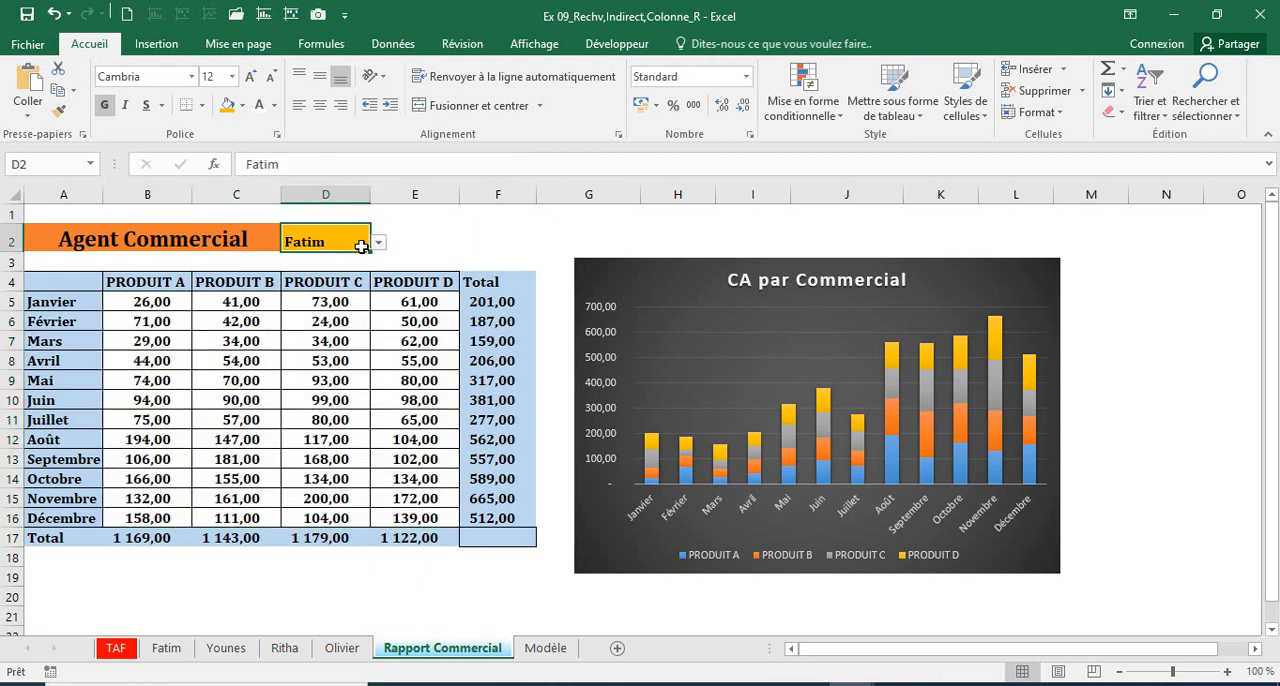
{"action": "left_click", "coordinate": [379, 244]}
{"action": "key", "text": "Escape"}
{"action": "left_click", "coordinate": [303, 296]}
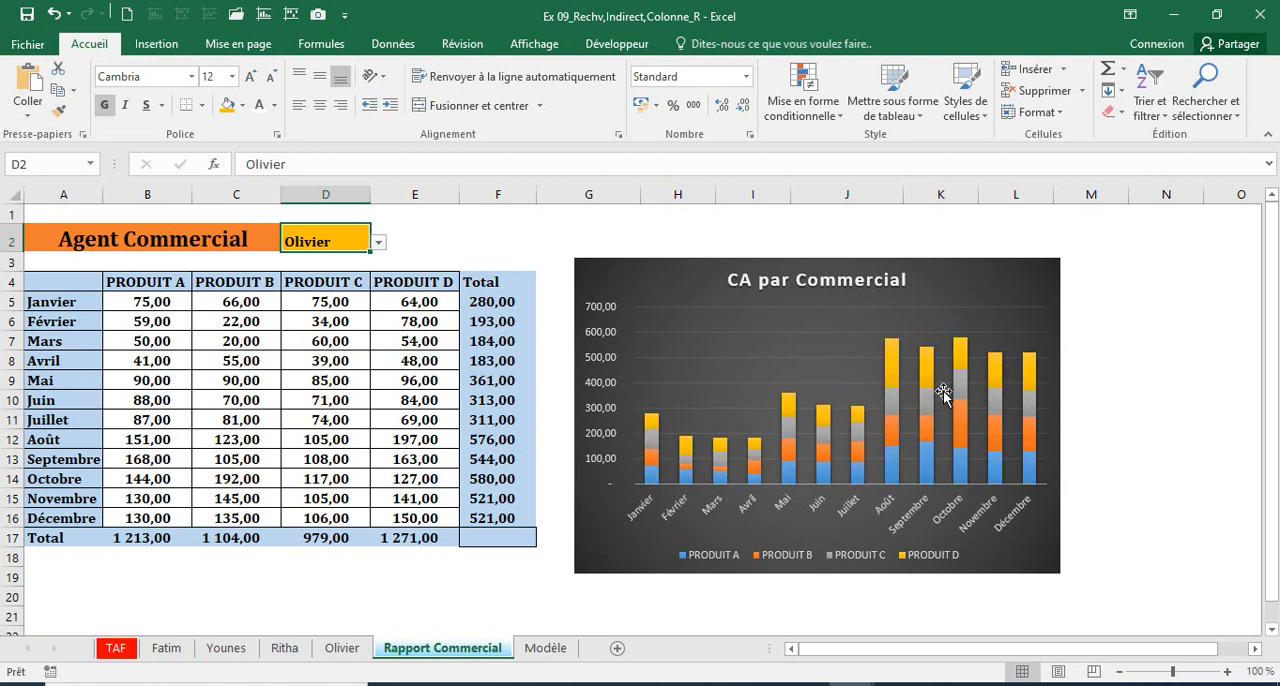
{"action": "left_click", "coordinate": [379, 244]}
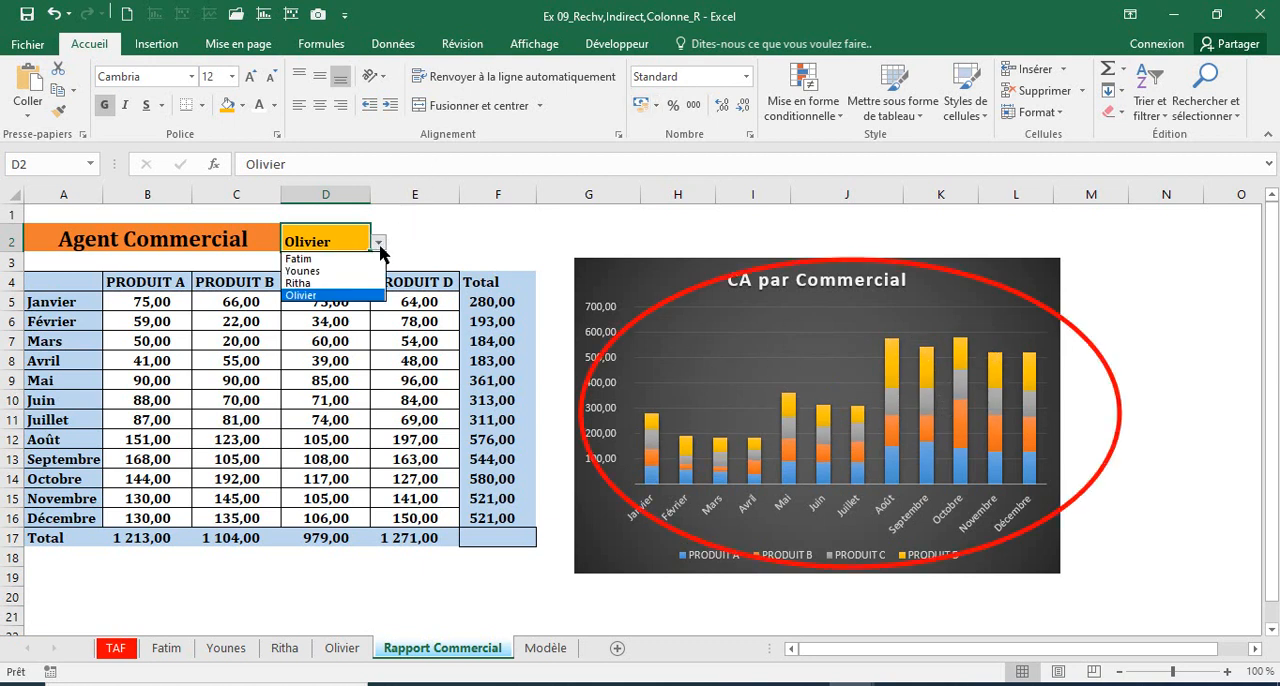
{"action": "left_click", "coordinate": [304, 271]}
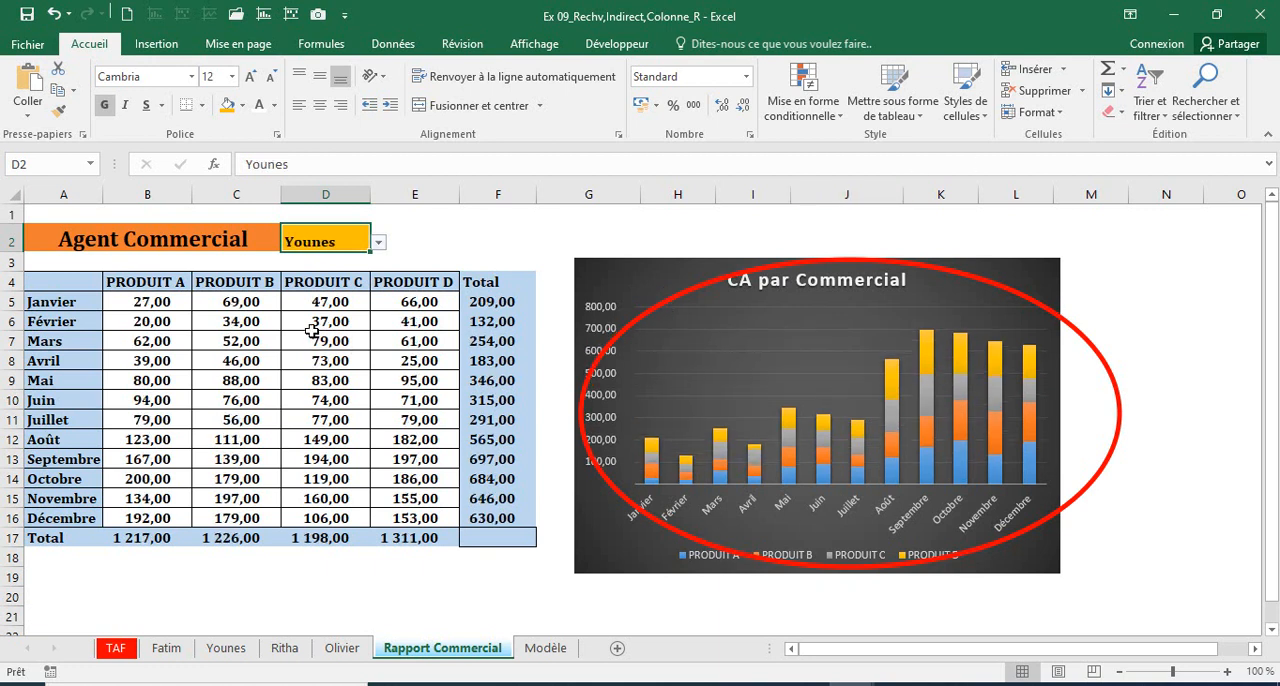
Step: Check how the table and chart update by cycling D2 through the first, third and fourth agents and back to the first
{"action": "left_click", "coordinate": [152, 305]}
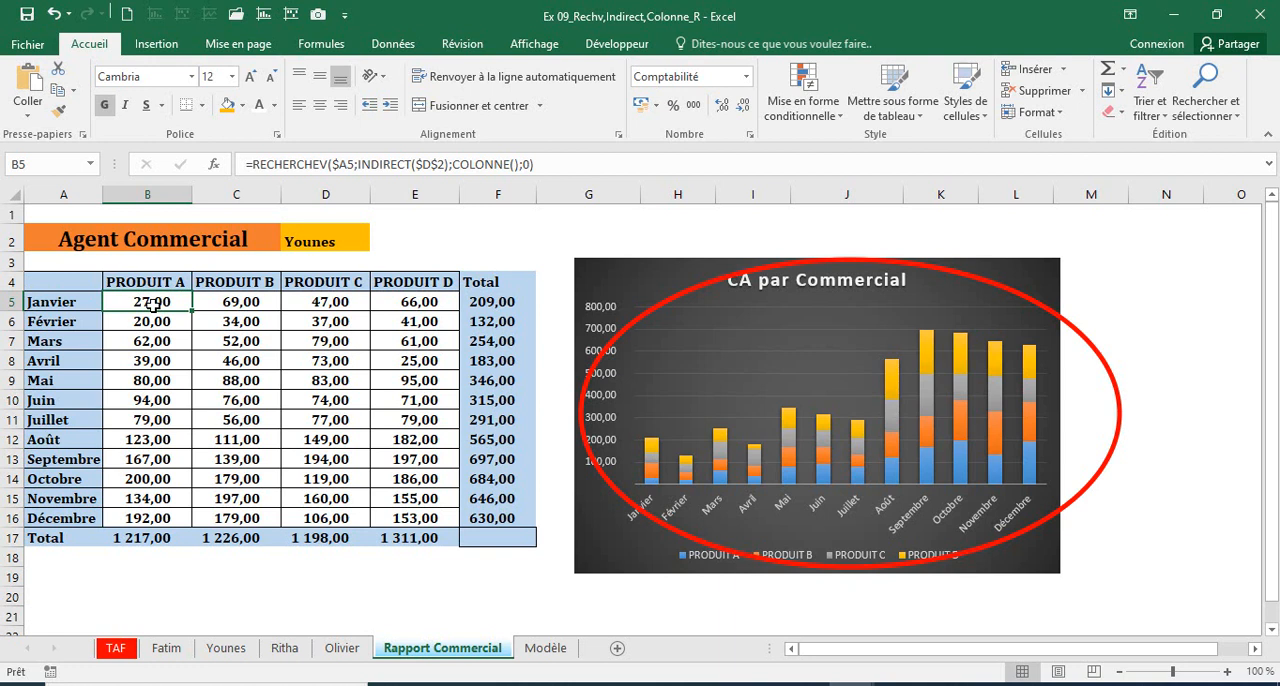
{"action": "left_click", "coordinate": [340, 242]}
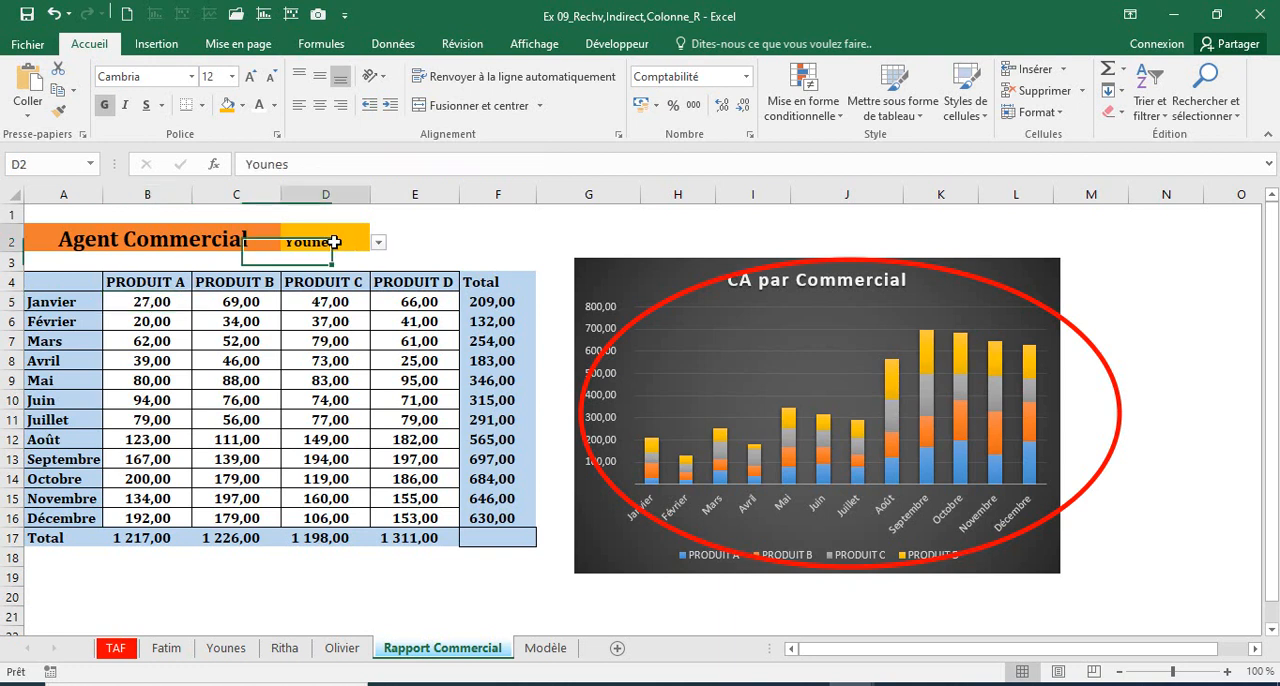
{"action": "left_click", "coordinate": [379, 243]}
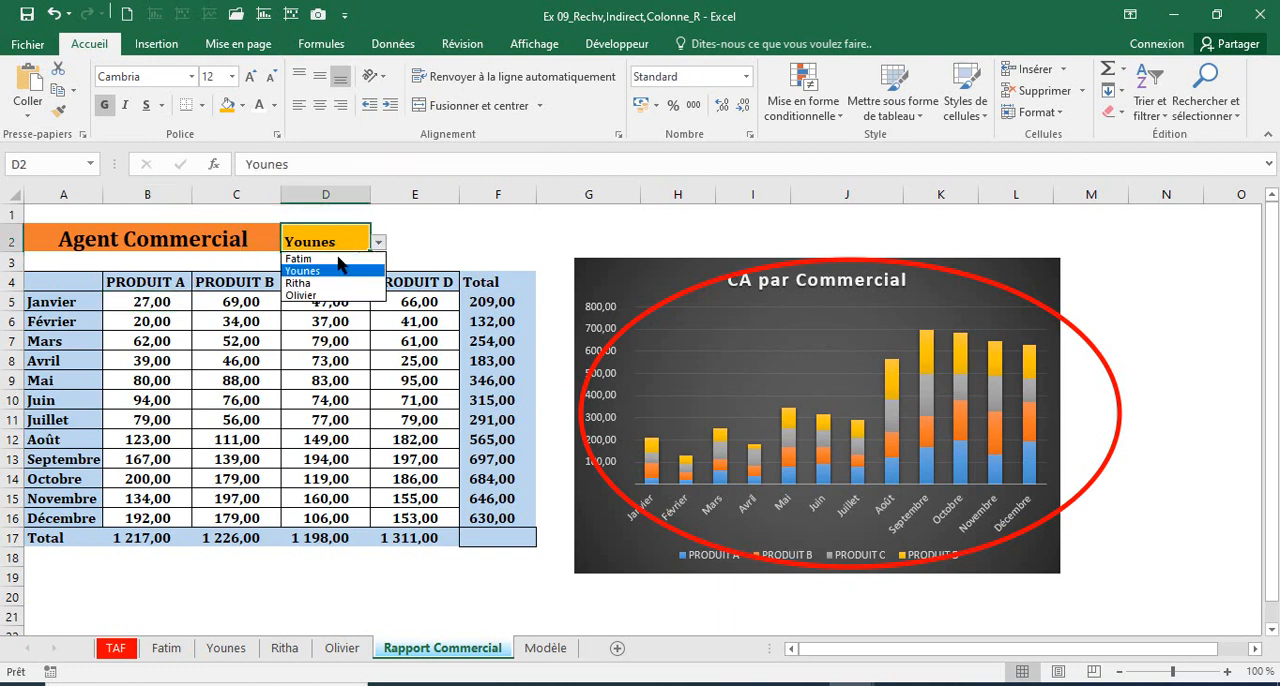
{"action": "left_click", "coordinate": [332, 262]}
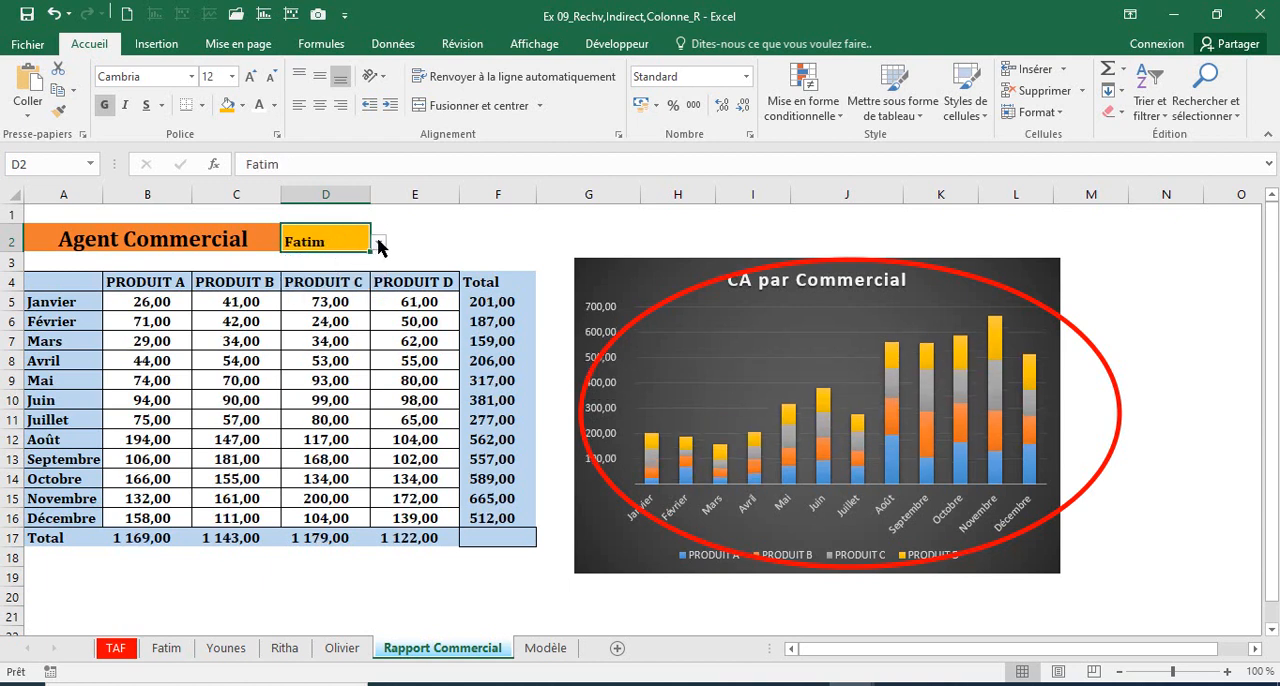
{"action": "left_click", "coordinate": [378, 244]}
{"action": "left_click", "coordinate": [704, 318]}
{"action": "left_click", "coordinate": [379, 244]}
{"action": "left_click", "coordinate": [310, 300]}
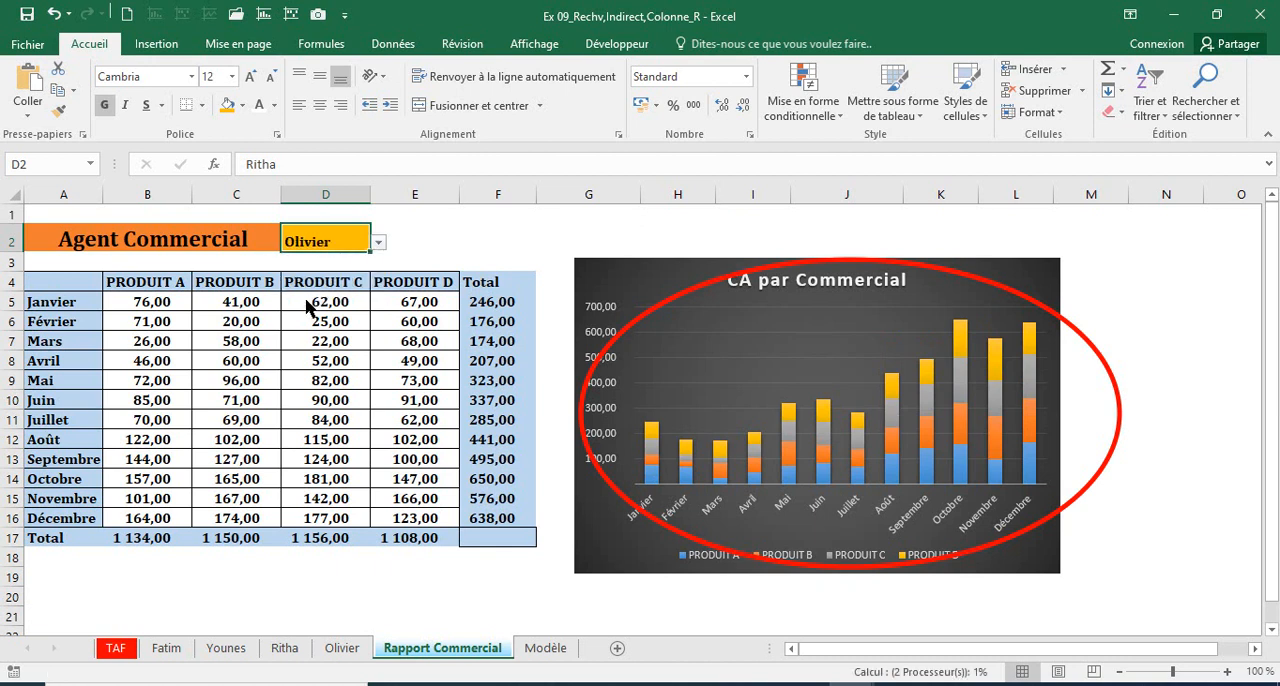
{"action": "left_click", "coordinate": [379, 243]}
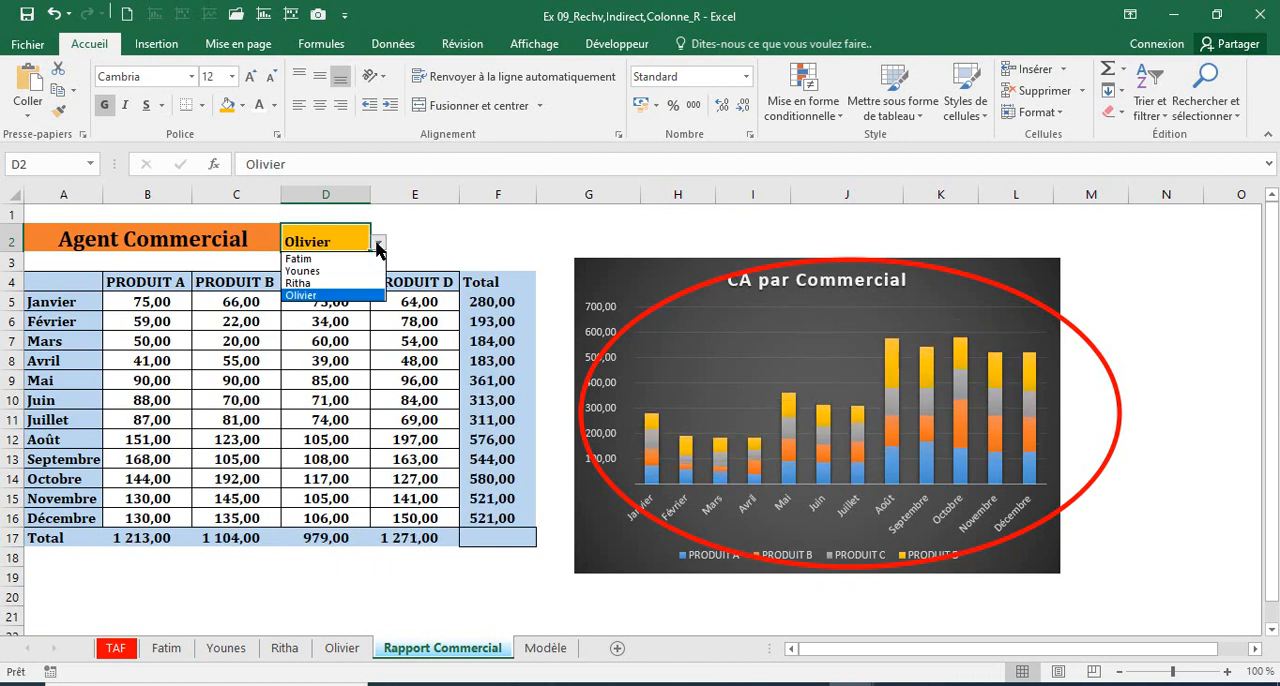
{"action": "left_click", "coordinate": [300, 259]}
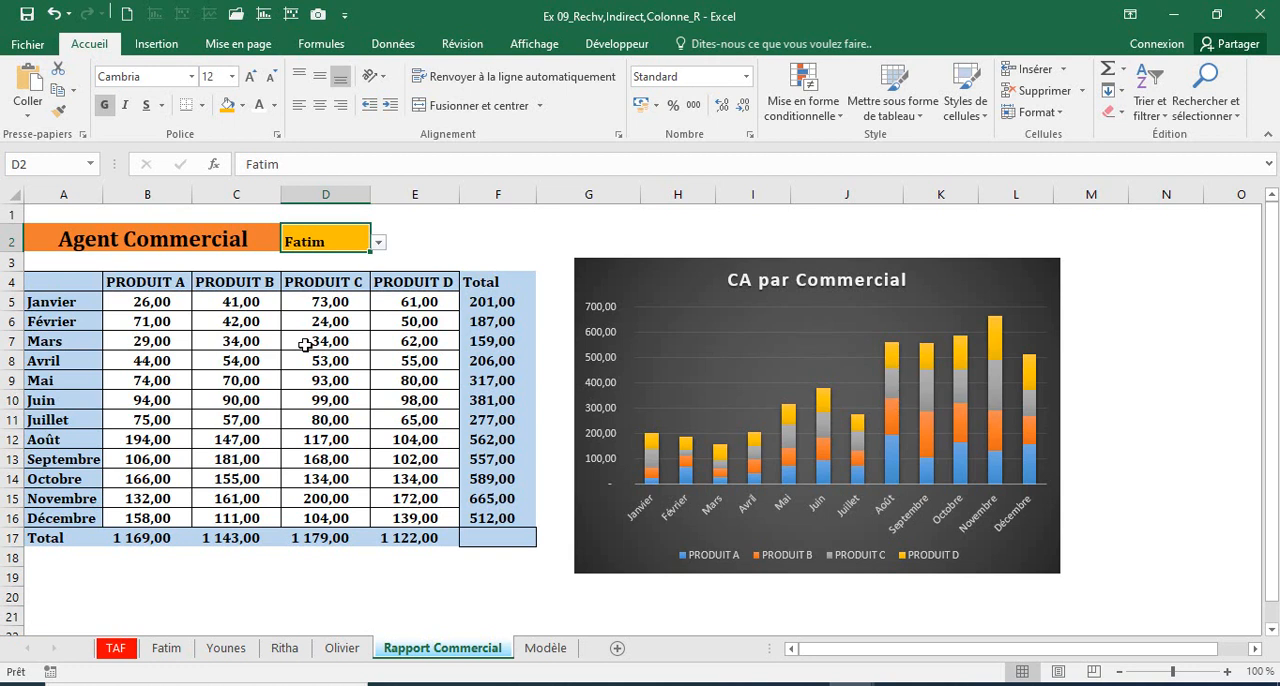
Step: Set D2 to the second agent and check the RECHERCHEV formulas and figures in the report table
{"action": "left_click", "coordinate": [305, 344]}
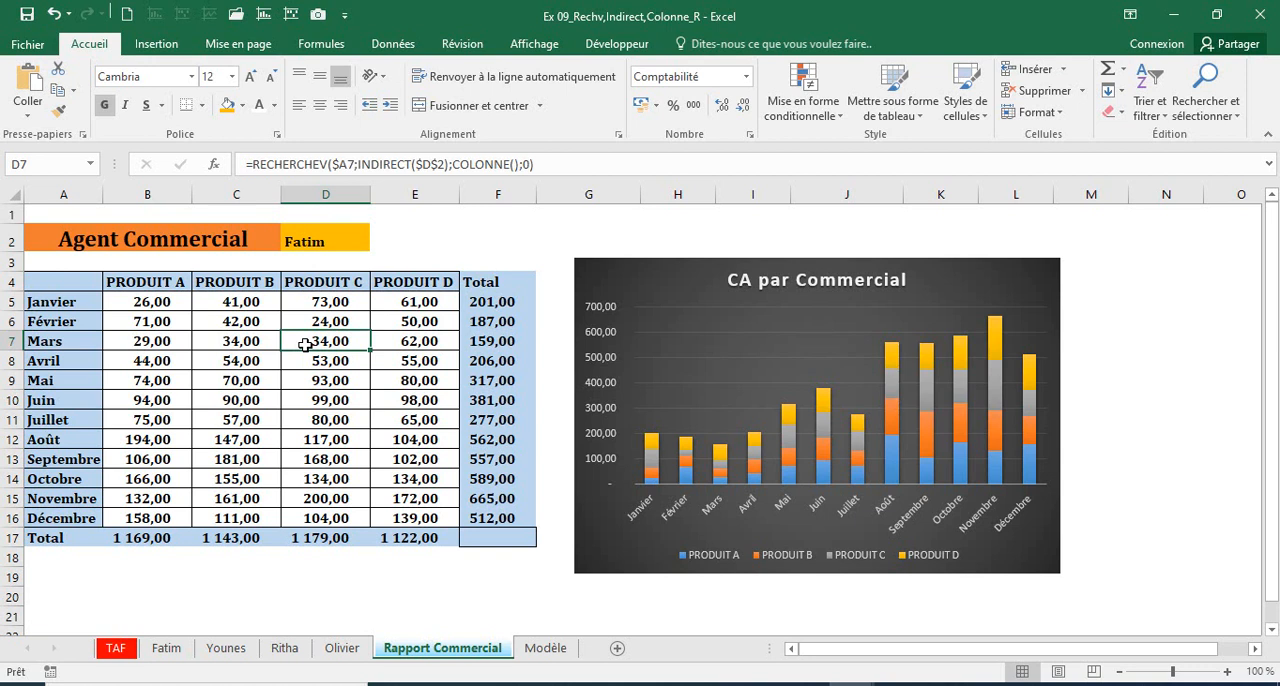
{"action": "left_click", "coordinate": [310, 245]}
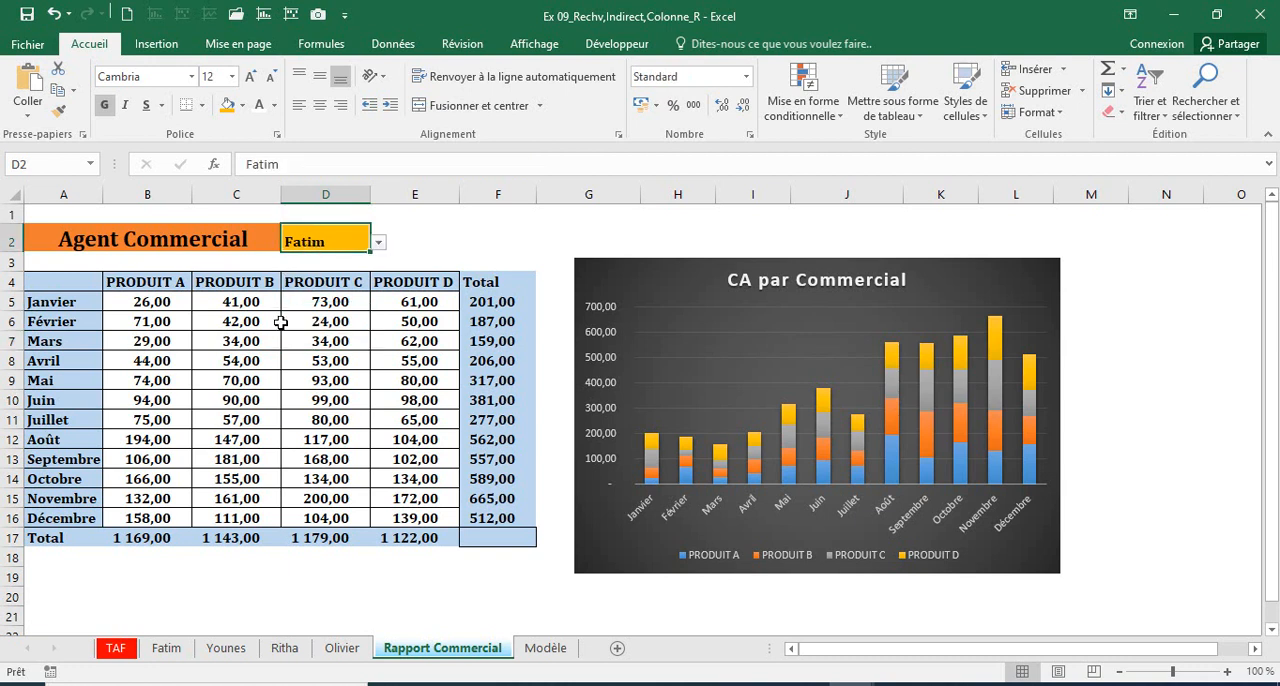
{"action": "left_click", "coordinate": [379, 243]}
{"action": "left_click", "coordinate": [326, 271]}
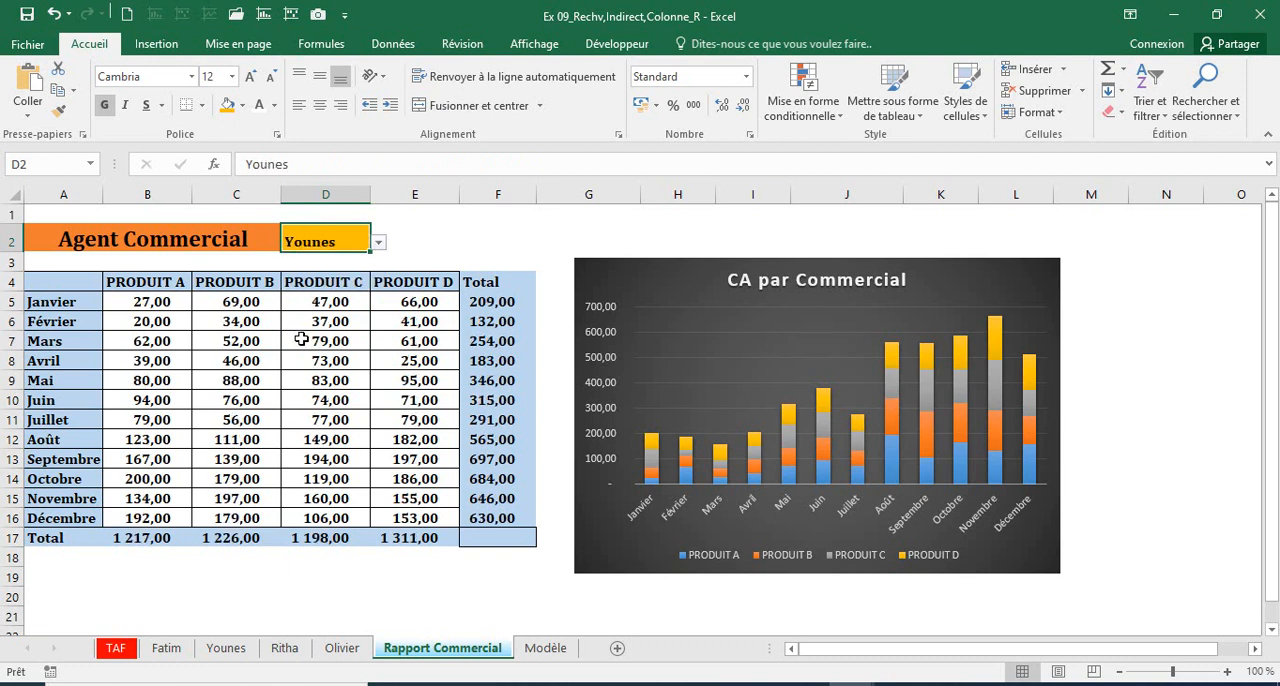
{"action": "left_click", "coordinate": [301, 340]}
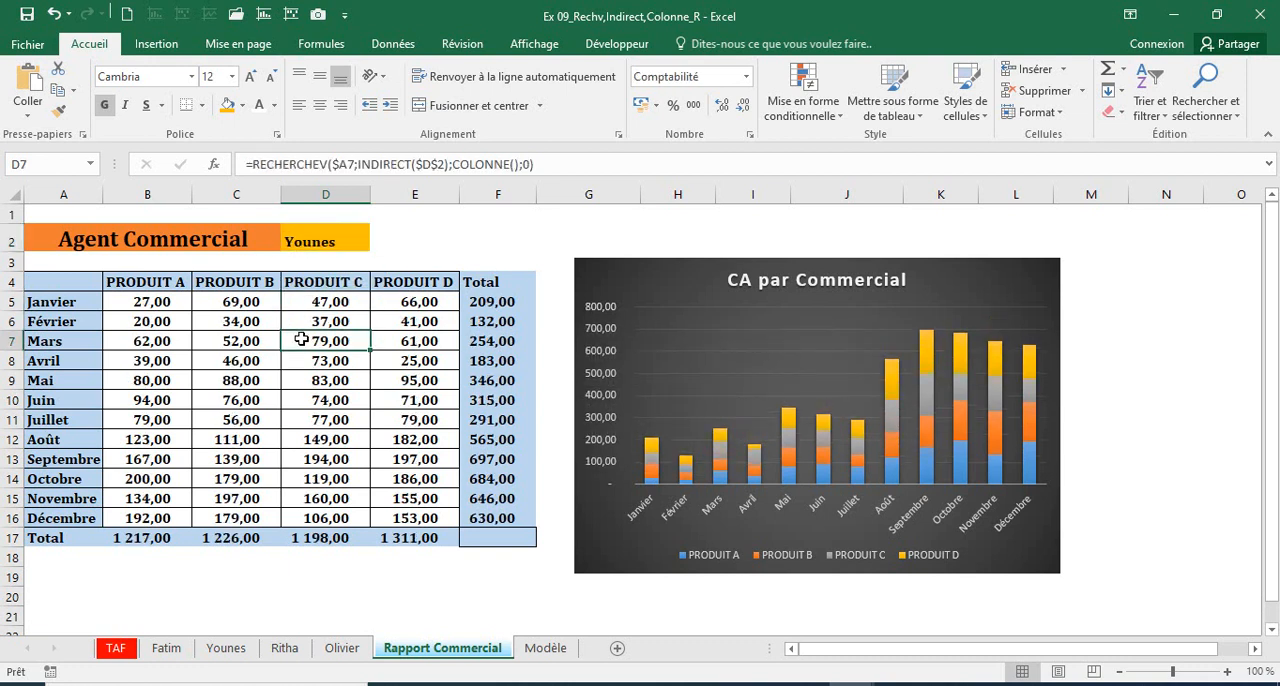
{"action": "left_click_drag", "start_coordinate": [169, 304], "coordinate": [399, 518]}
{"action": "left_click", "coordinate": [311, 432]}
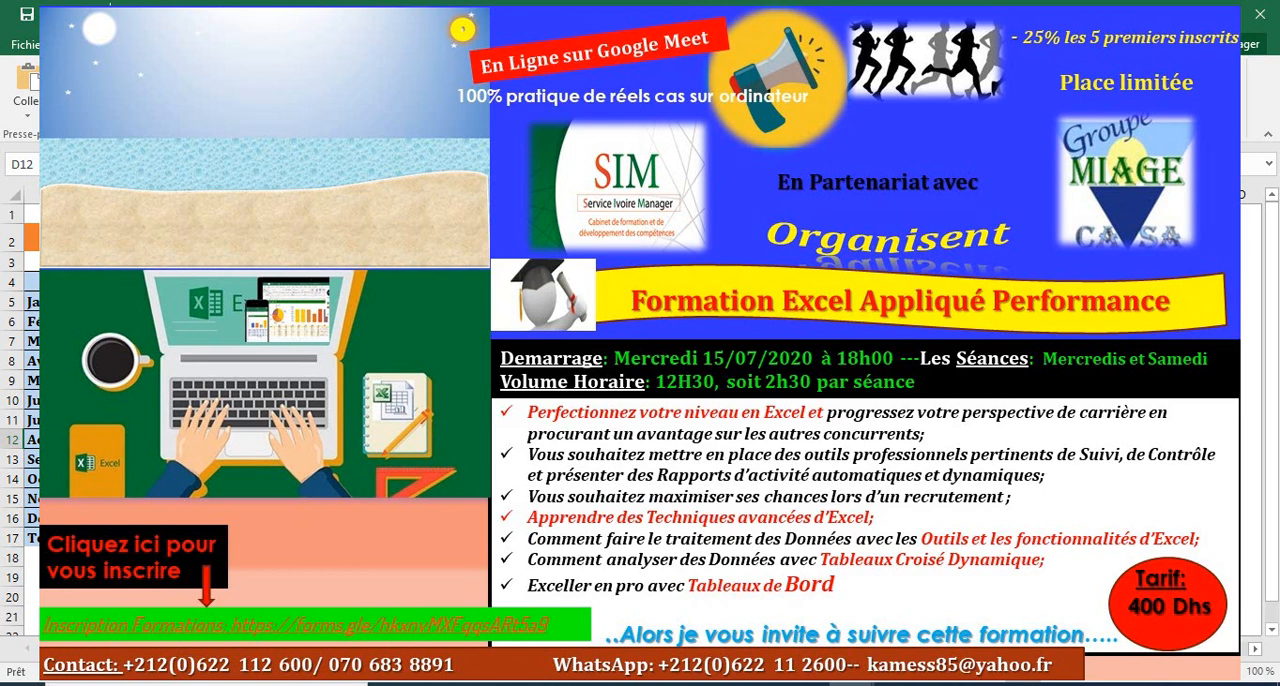
{"action": "left_click", "coordinate": [310, 238]}
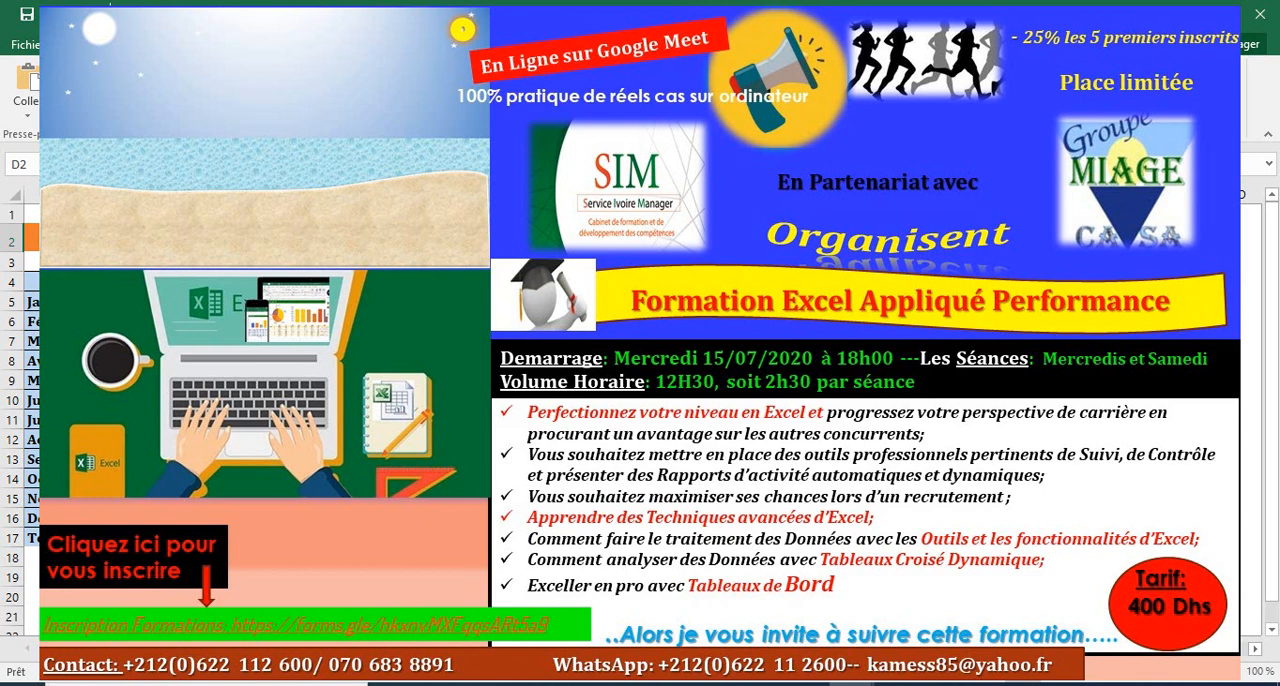
{"action": "left_click", "coordinate": [150, 302]}
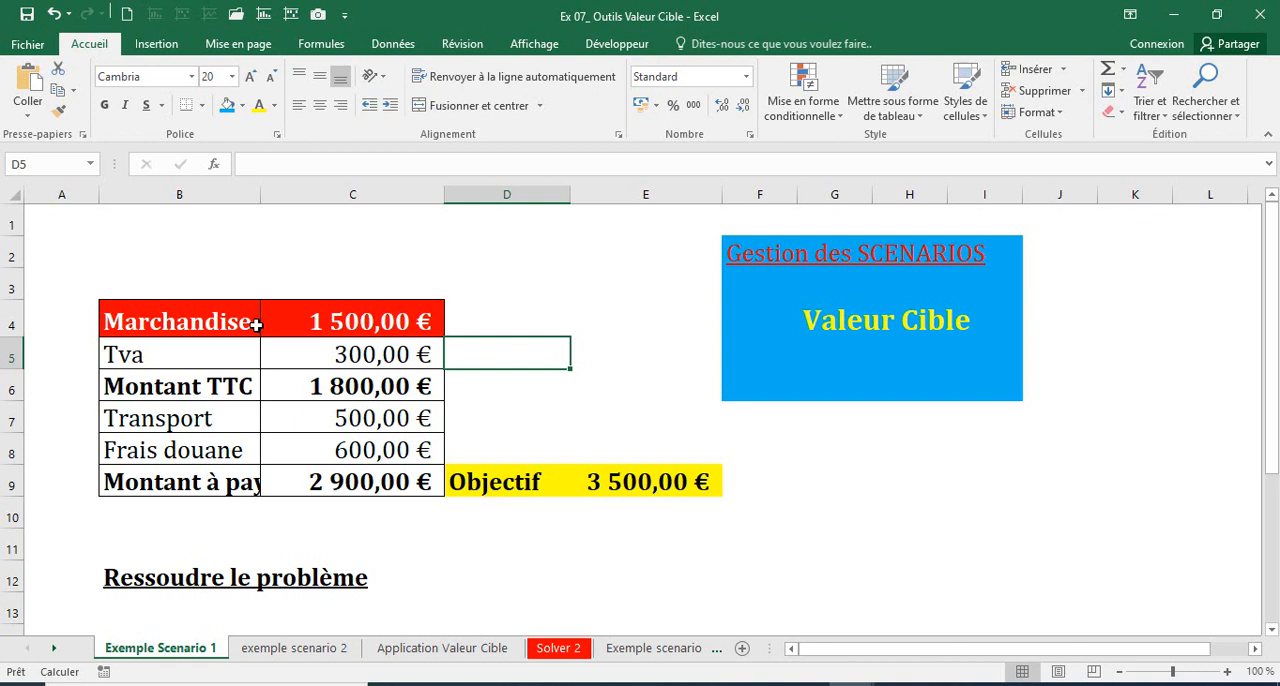
Step: On Exemple Scenario 1 of the Ex 07 workbook, widen column B to fit its labels and examine C9's total against the Objectif in D9:E9
{"action": "left_click_drag", "start_coordinate": [260, 195], "coordinate": [289, 253]}
{"action": "left_click_drag", "start_coordinate": [301, 199], "coordinate": [314, 205]}
{"action": "left_click", "coordinate": [385, 481]}
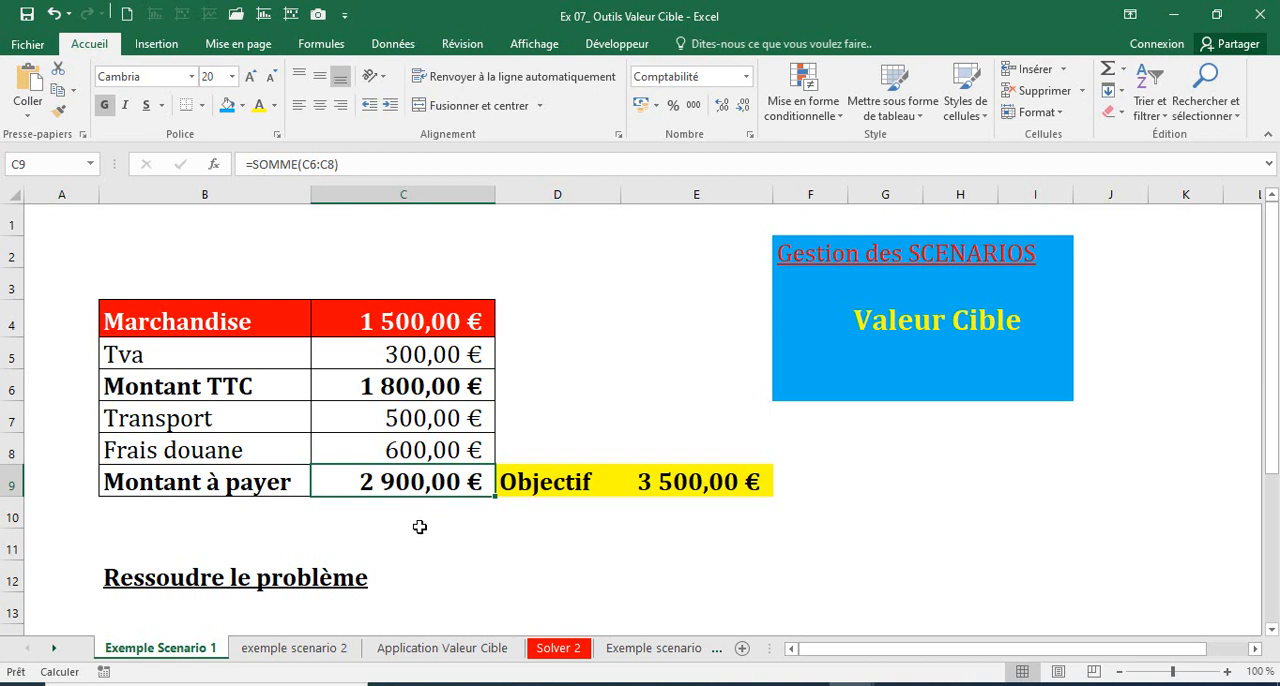
{"action": "left_click_drag", "start_coordinate": [540, 482], "coordinate": [712, 483]}
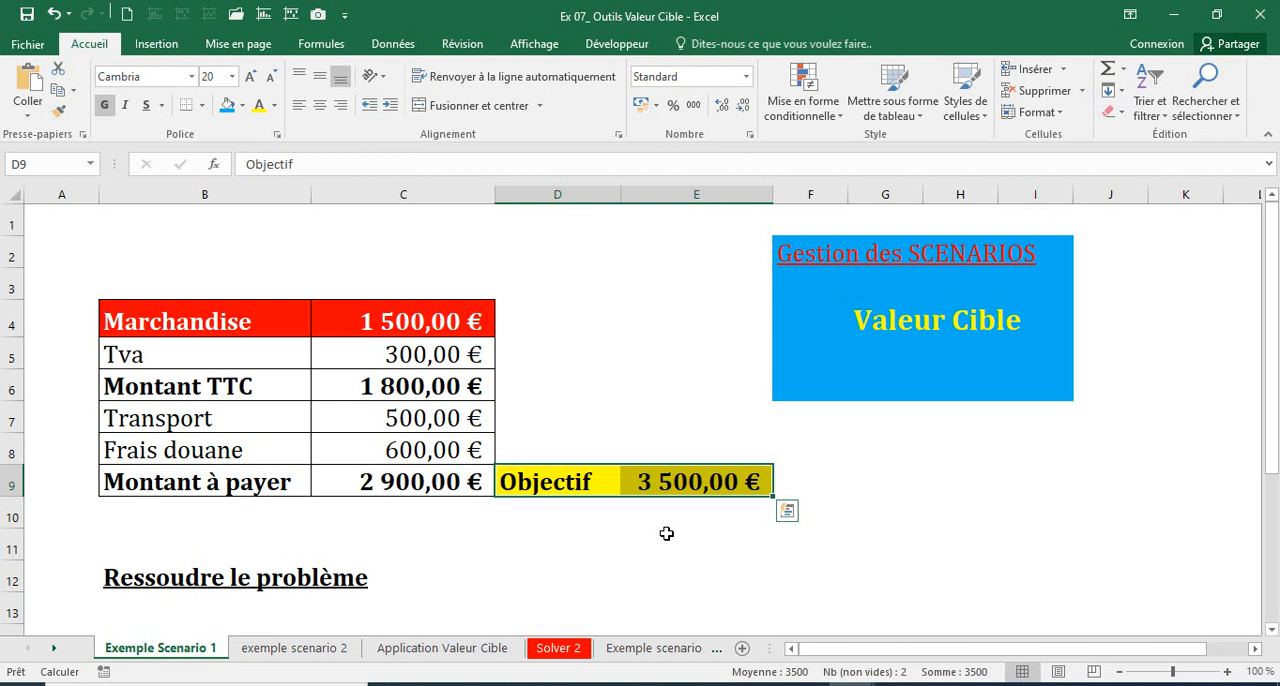
Step: Try 1800 and 1900 as the Marchandise amount in C4 to bring the Montant à payer closer to the Objectif
{"action": "left_click", "coordinate": [135, 580]}
{"action": "left_click_drag", "start_coordinate": [339, 574], "coordinate": [377, 575]}
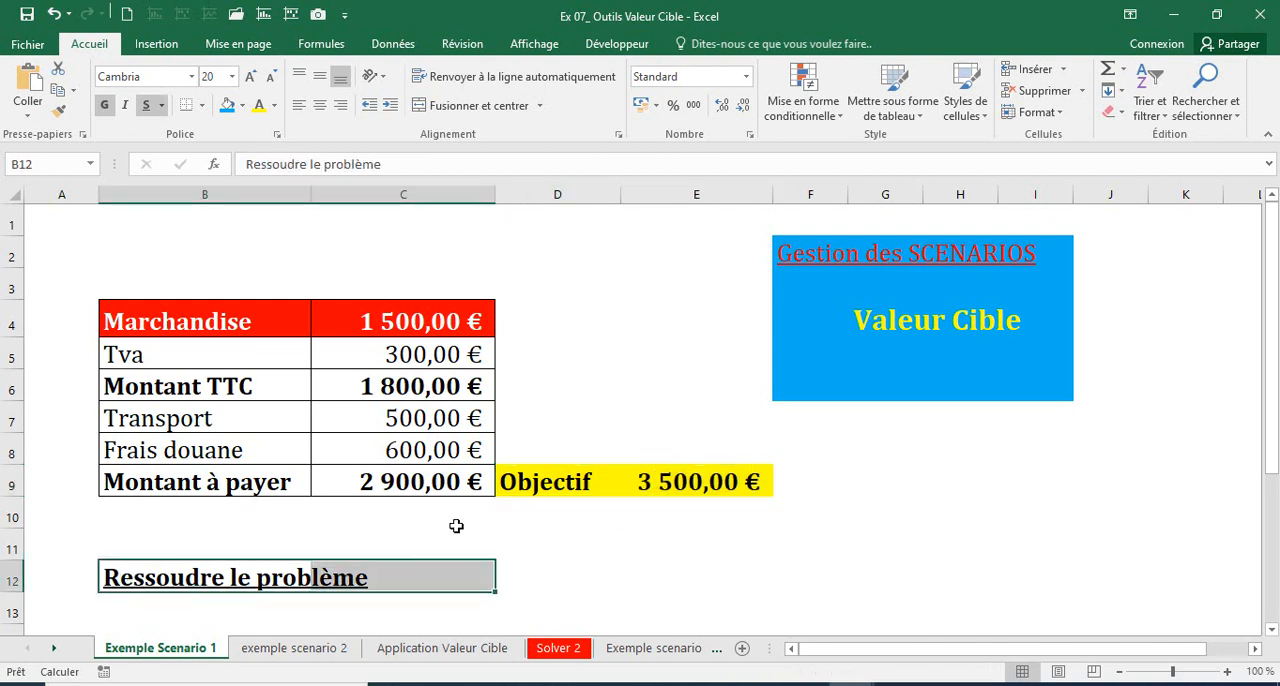
{"action": "left_click", "coordinate": [390, 325]}
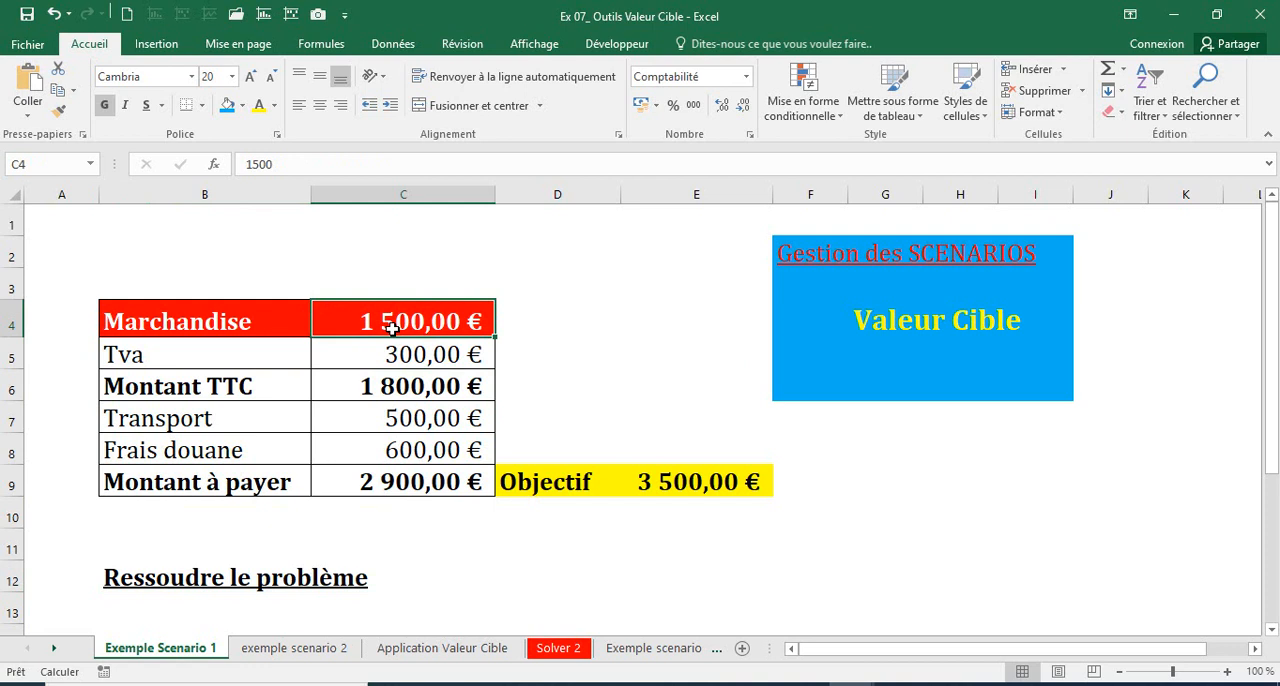
{"action": "type", "text": "1800"}
{"action": "key", "text": "Return"}
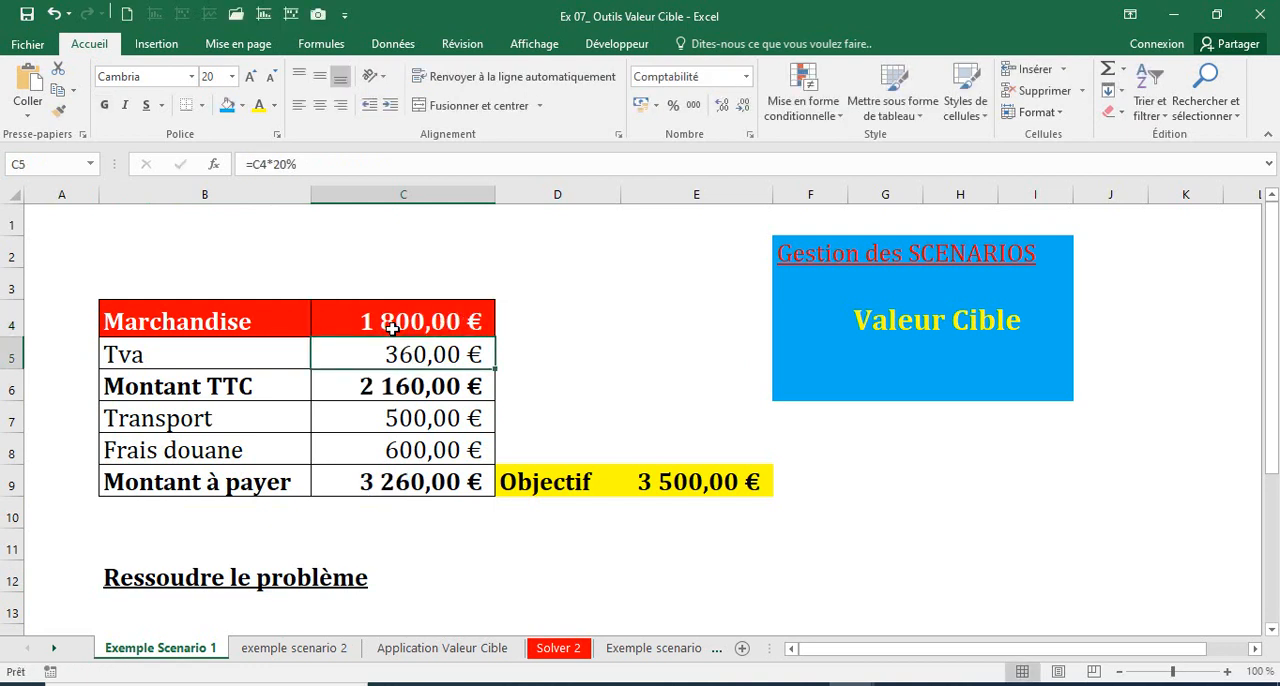
{"action": "left_click", "coordinate": [396, 480]}
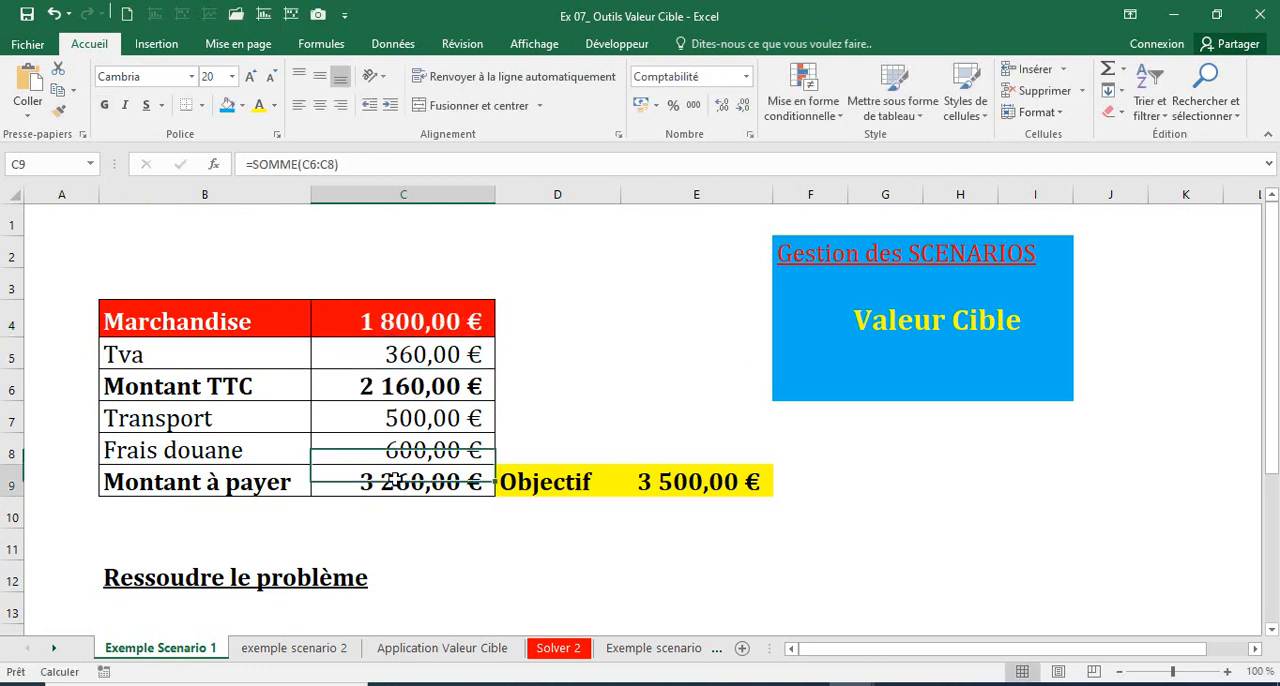
{"action": "left_click", "coordinate": [370, 321]}
{"action": "type", "text": "1900"}
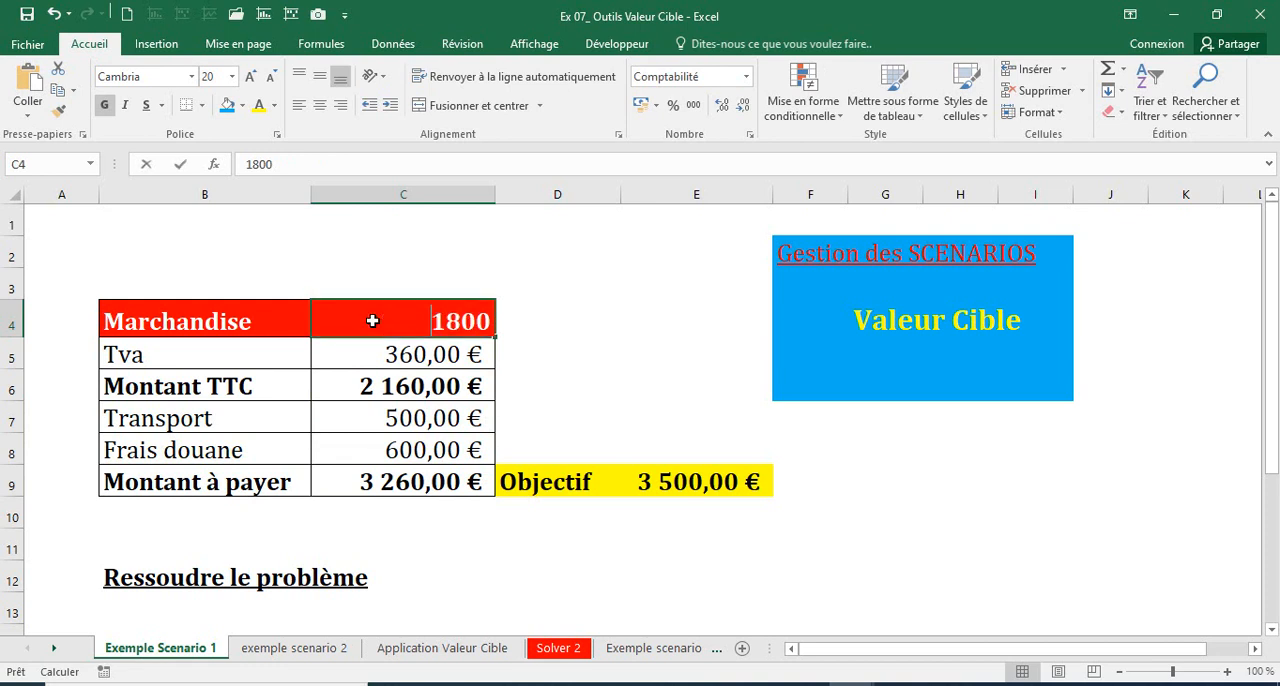
{"action": "key", "text": "Return"}
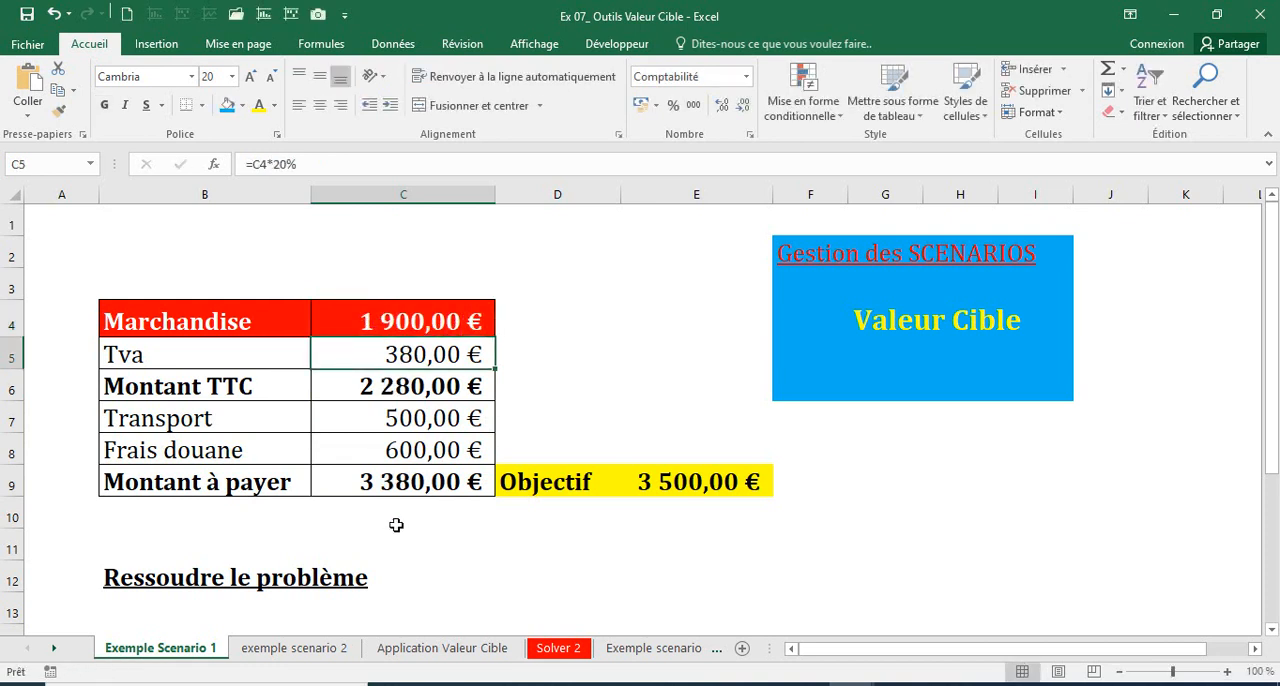
Step: Fill the Montant à payer cell C9 with standard yellow, keeping its font colour black
{"action": "left_click", "coordinate": [385, 483]}
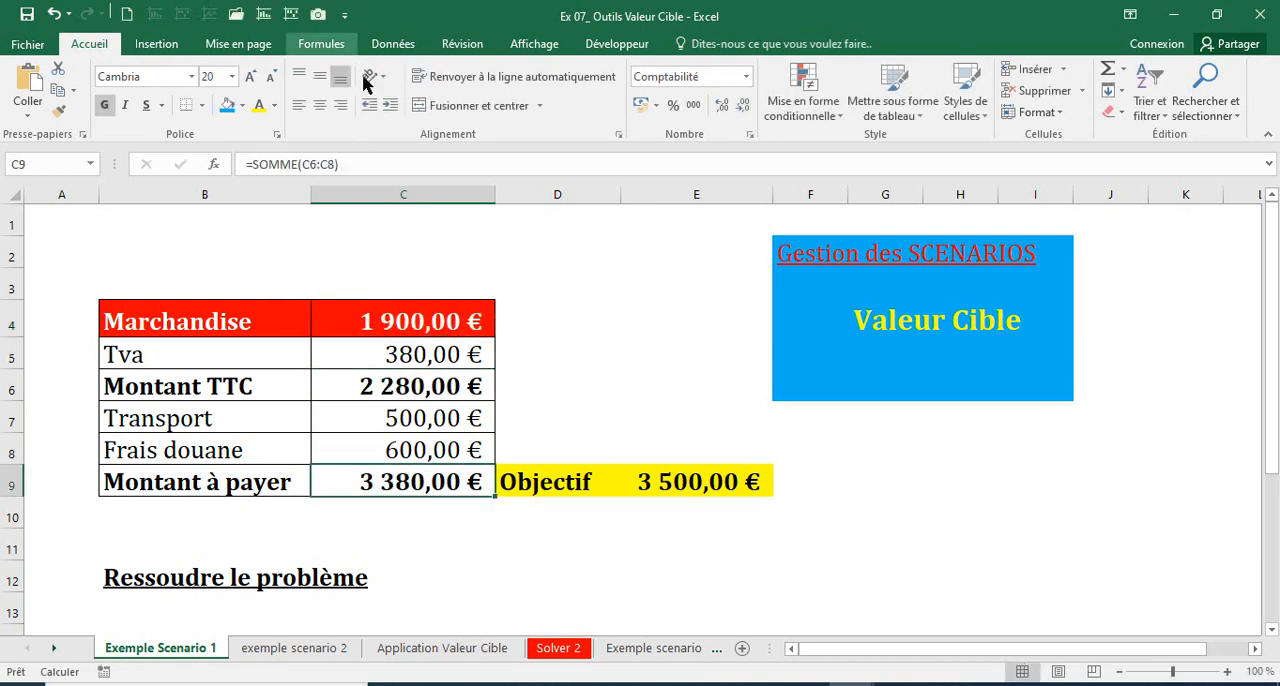
{"action": "left_click", "coordinate": [259, 106]}
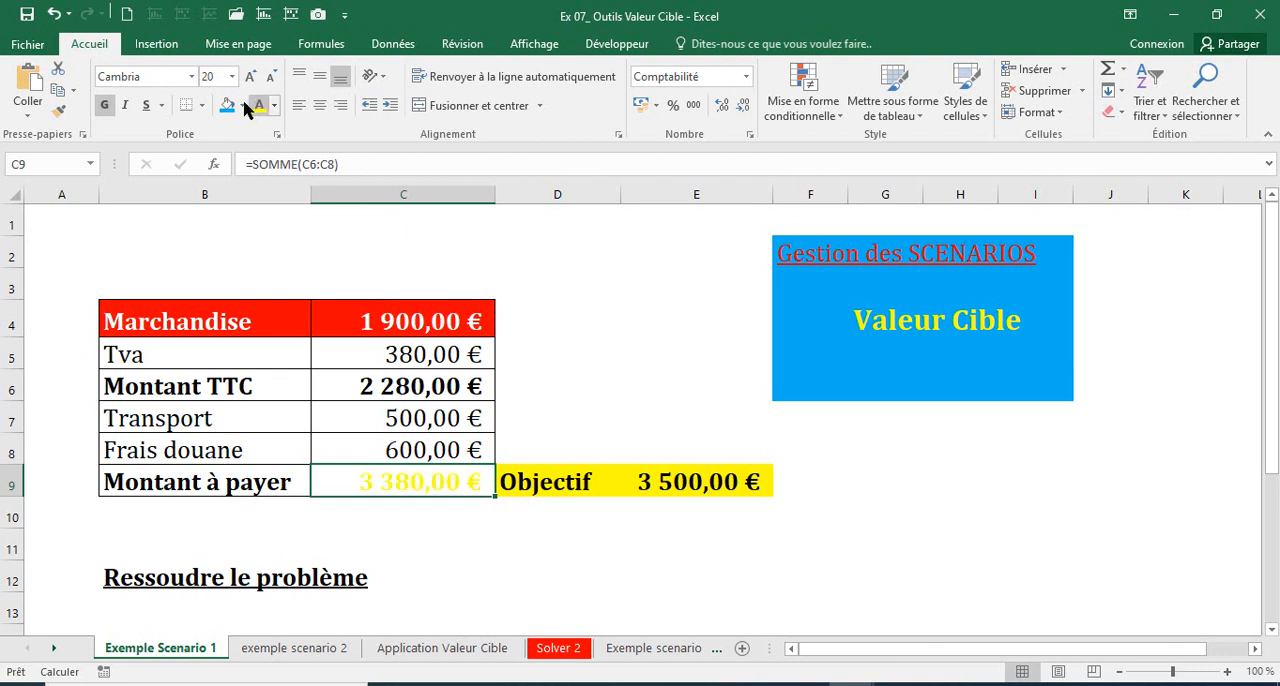
{"action": "left_click", "coordinate": [54, 15]}
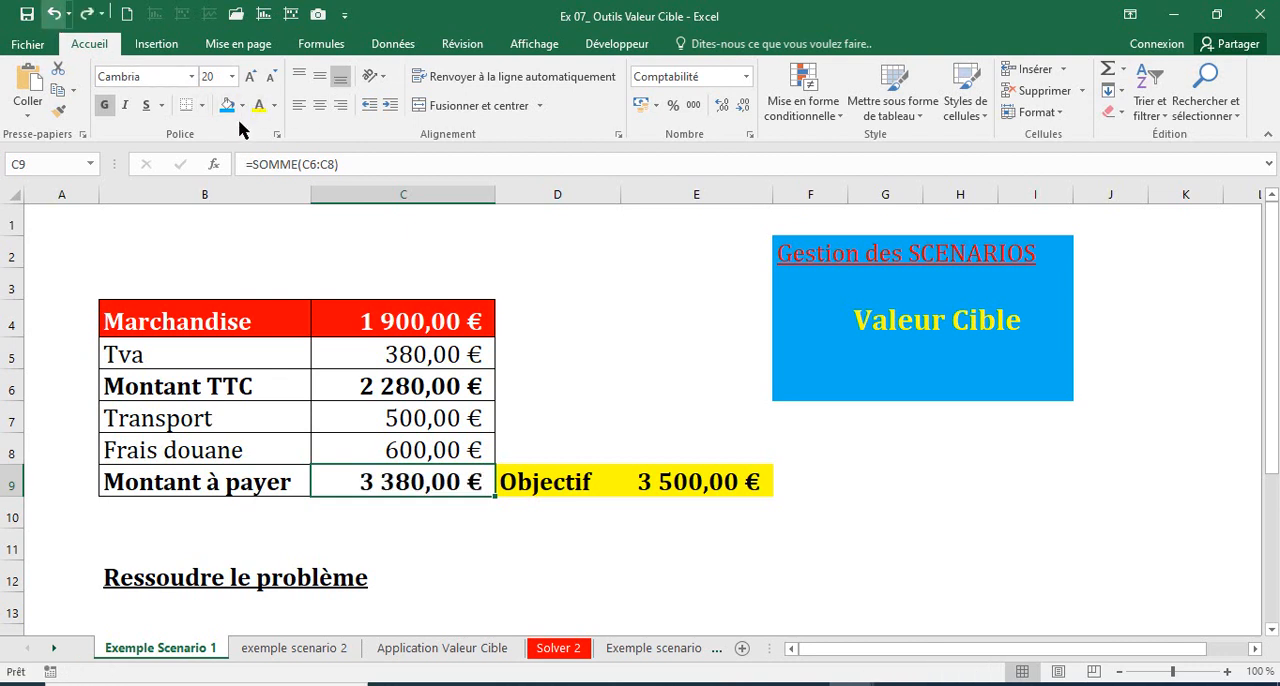
{"action": "left_click", "coordinate": [242, 106]}
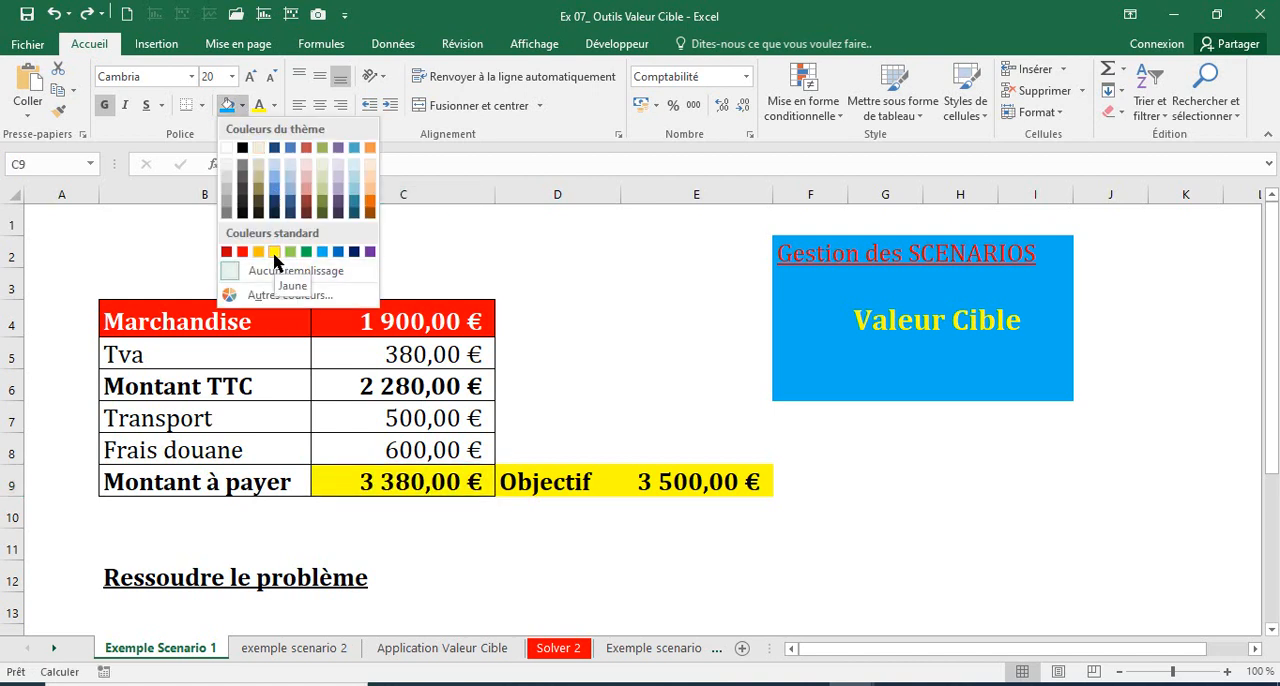
{"action": "left_click", "coordinate": [274, 251]}
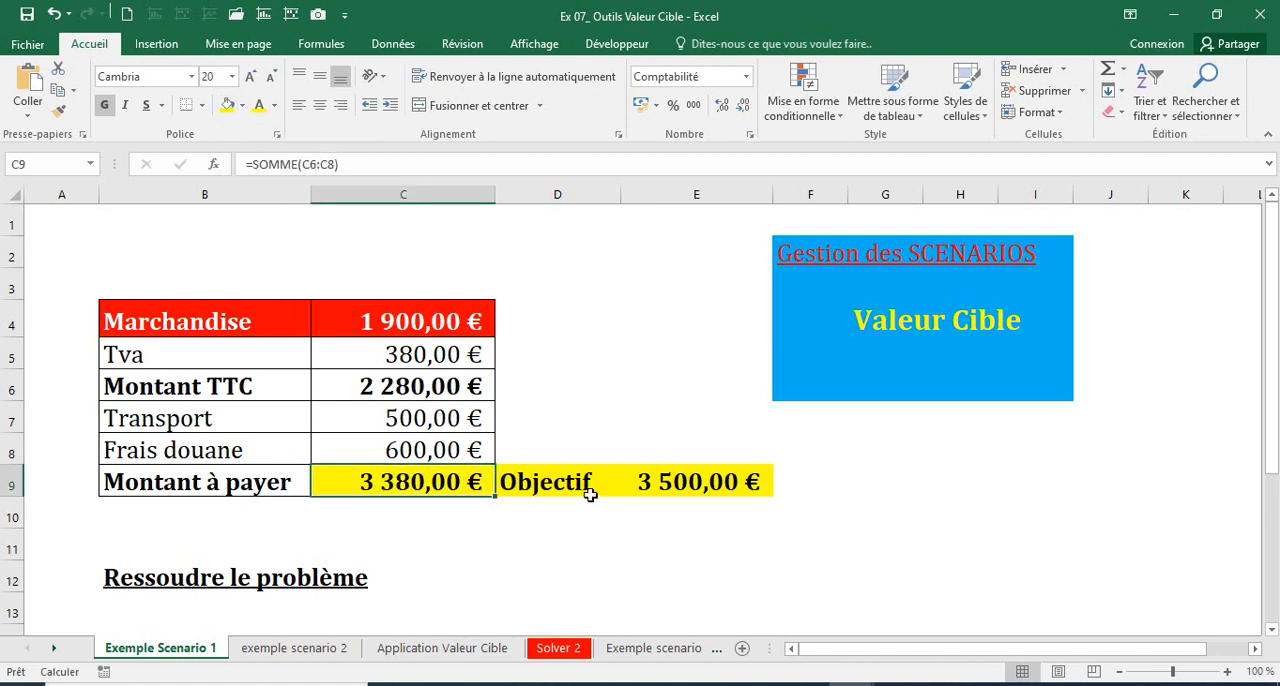
Step: Run Valeur cible to bring C9 to 3500 by changing the Marchandise amount in C4, and accept the solution
{"action": "left_click", "coordinate": [659, 483]}
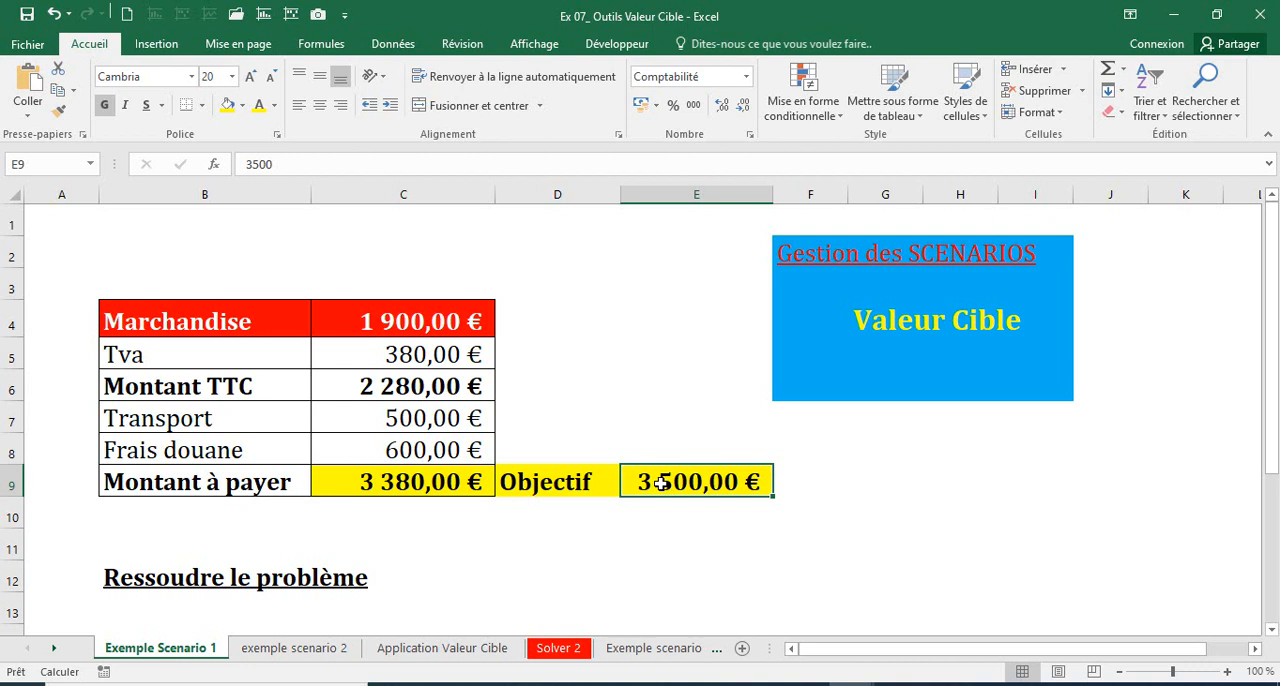
{"action": "left_click", "coordinate": [404, 481]}
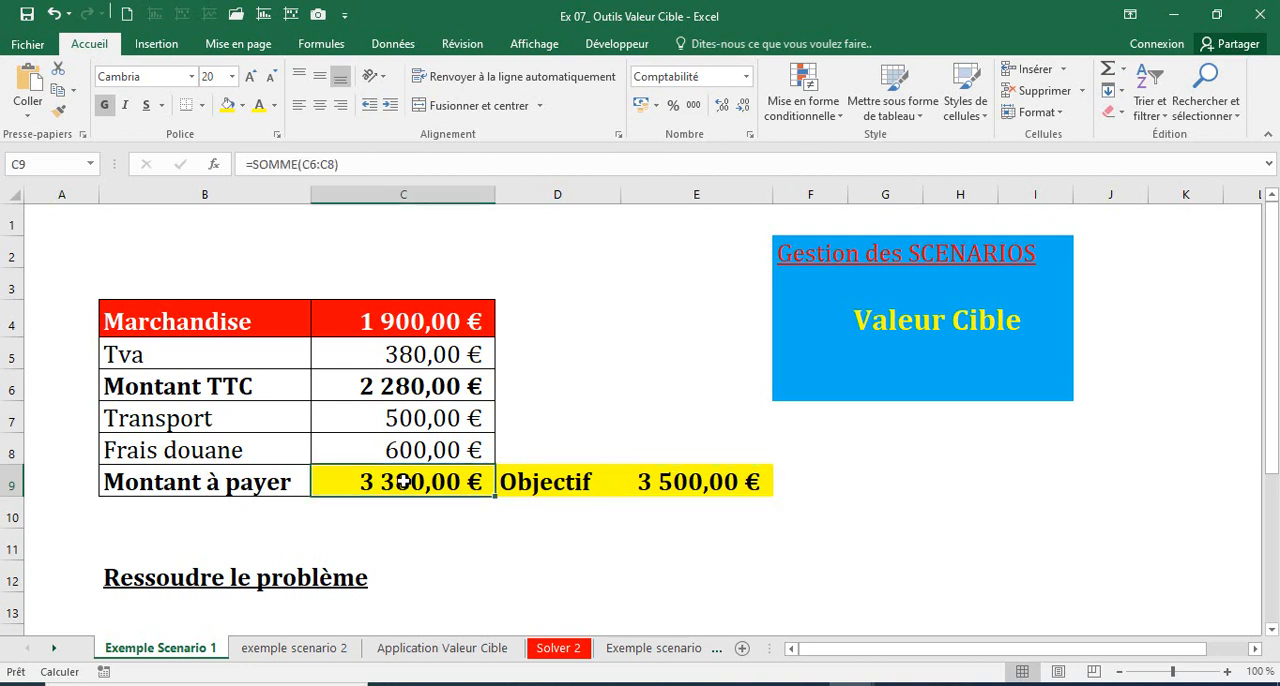
{"action": "left_click", "coordinate": [393, 45]}
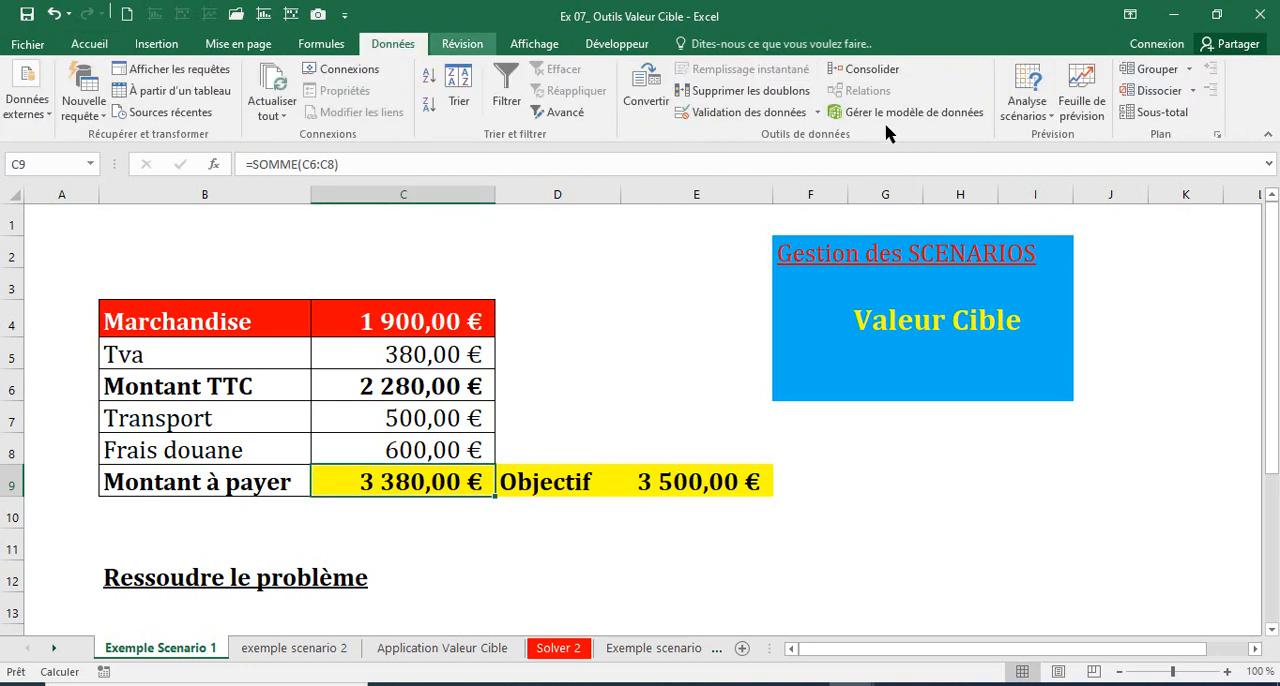
{"action": "left_click", "coordinate": [1025, 110]}
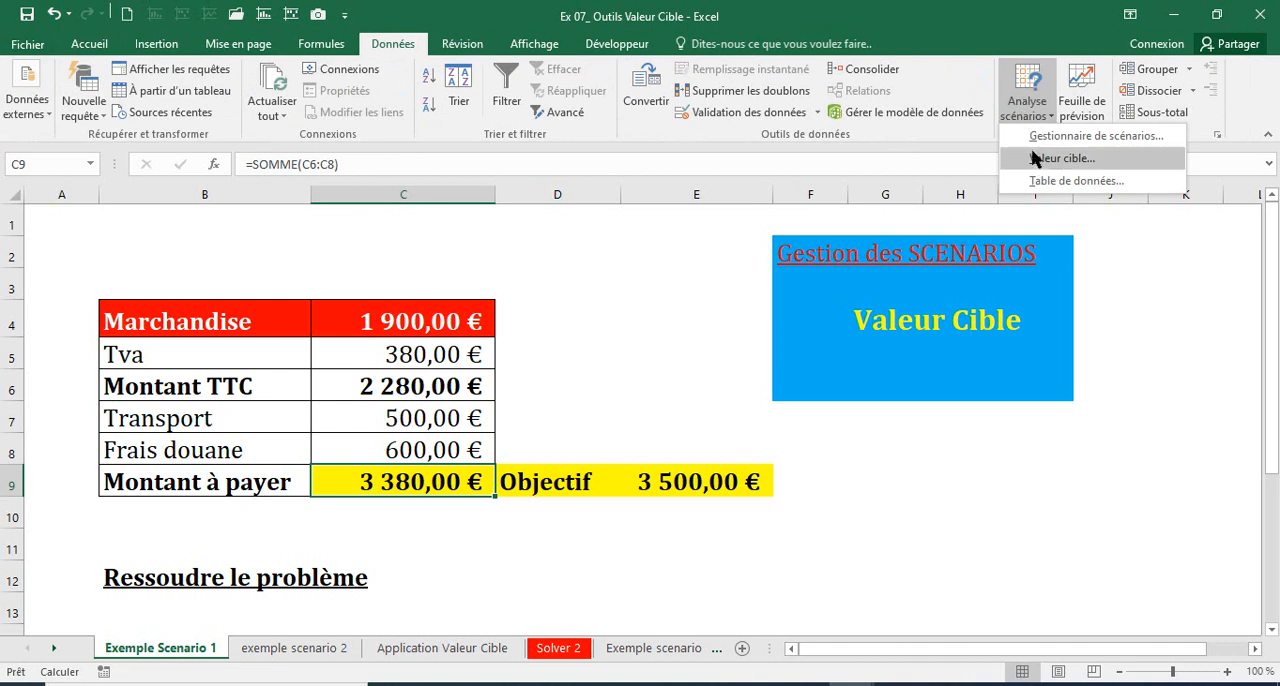
{"action": "left_click", "coordinate": [1040, 160]}
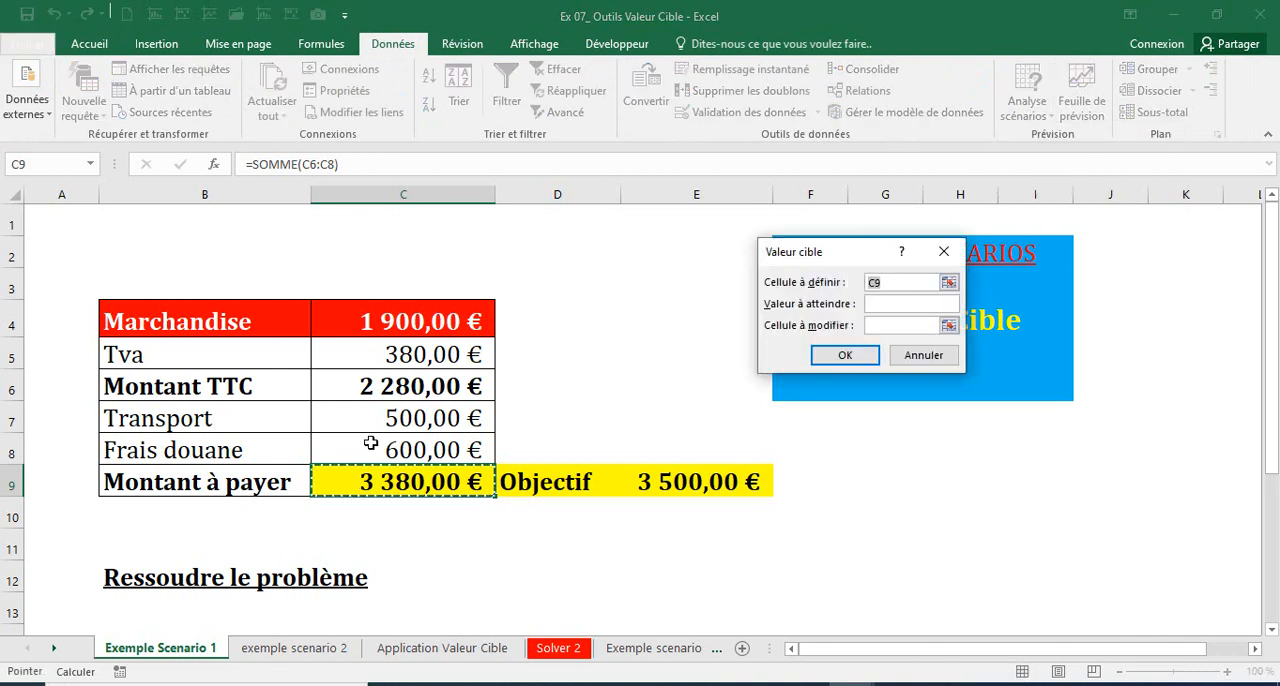
{"action": "left_click", "coordinate": [367, 482]}
{"action": "key", "text": "Tab"}
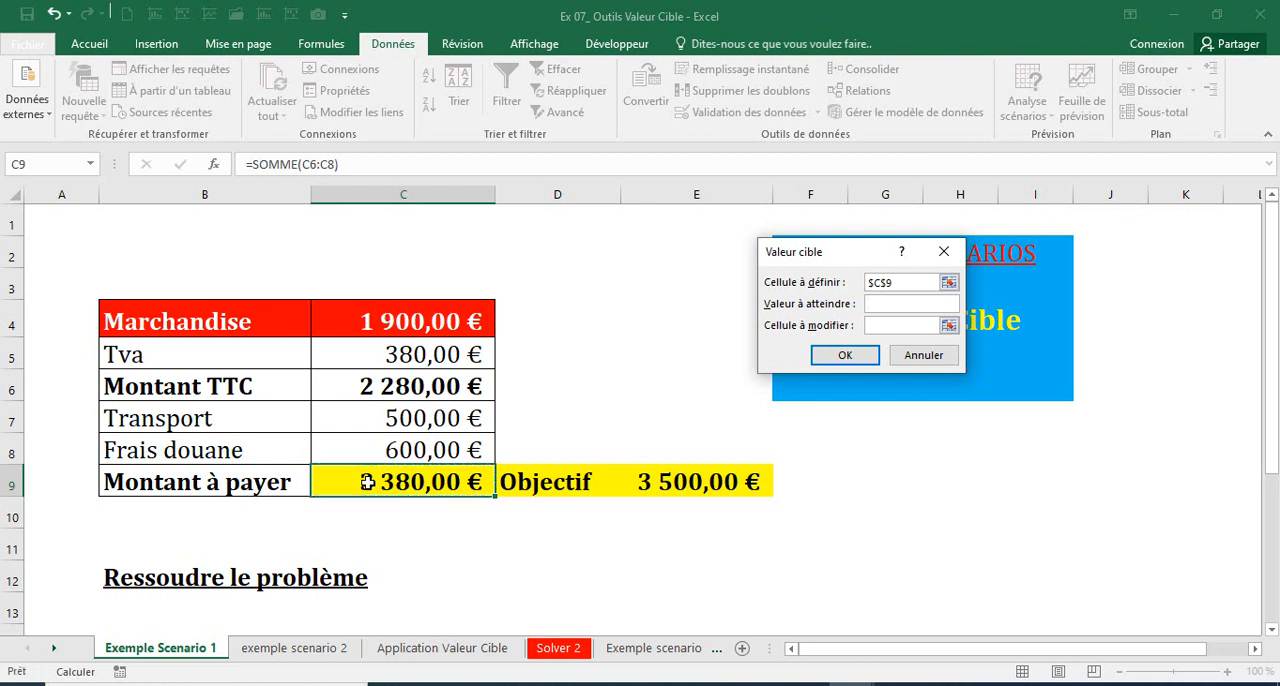
{"action": "type", "text": "3500"}
{"action": "left_click", "coordinate": [882, 325]}
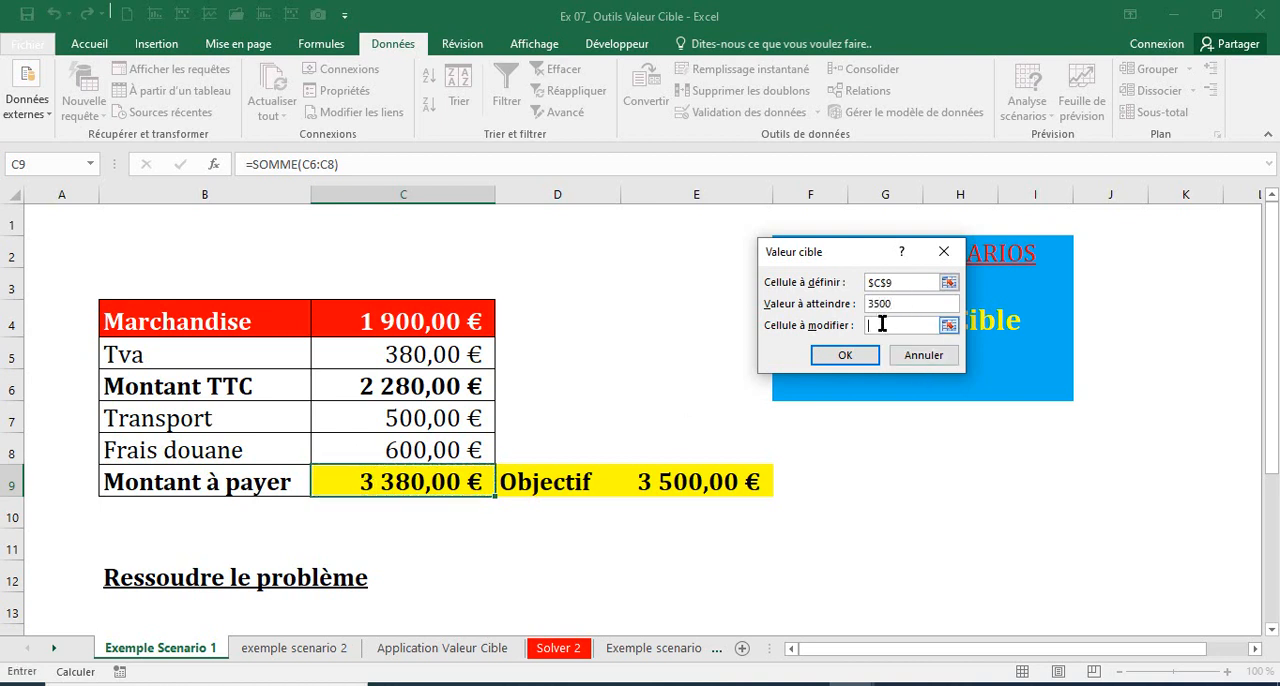
{"action": "left_click", "coordinate": [395, 325]}
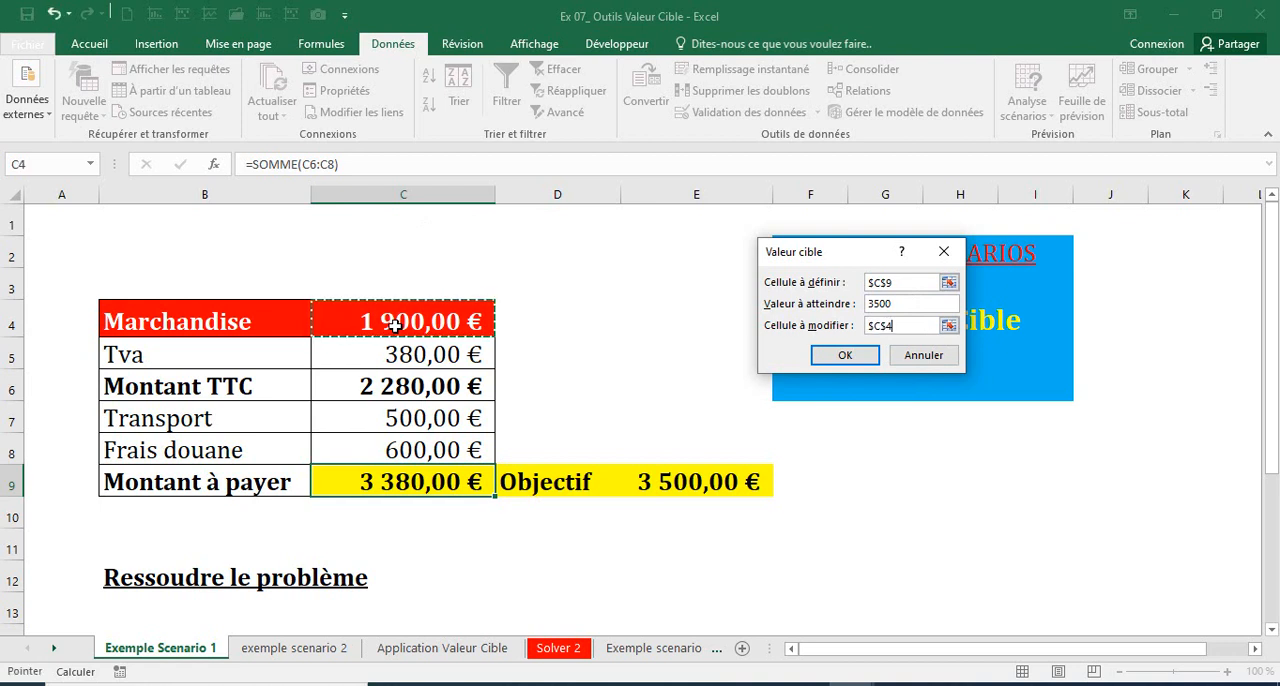
{"action": "key", "text": "Return"}
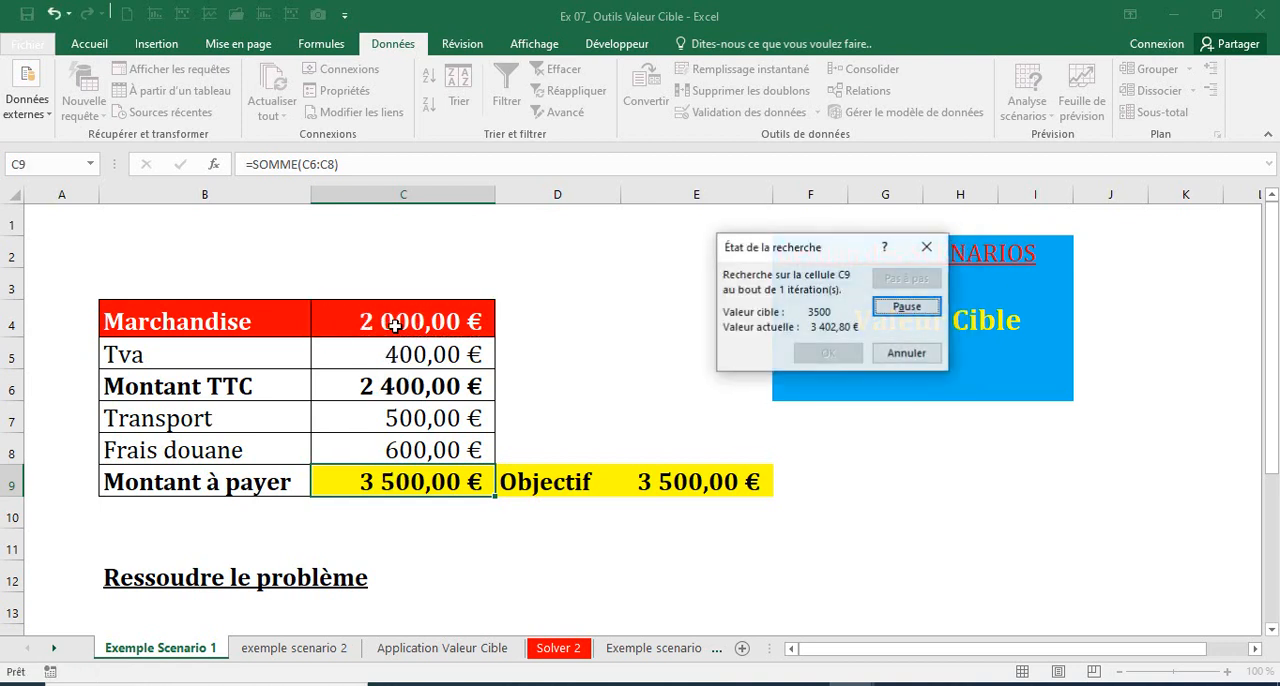
{"action": "left_click", "coordinate": [830, 355]}
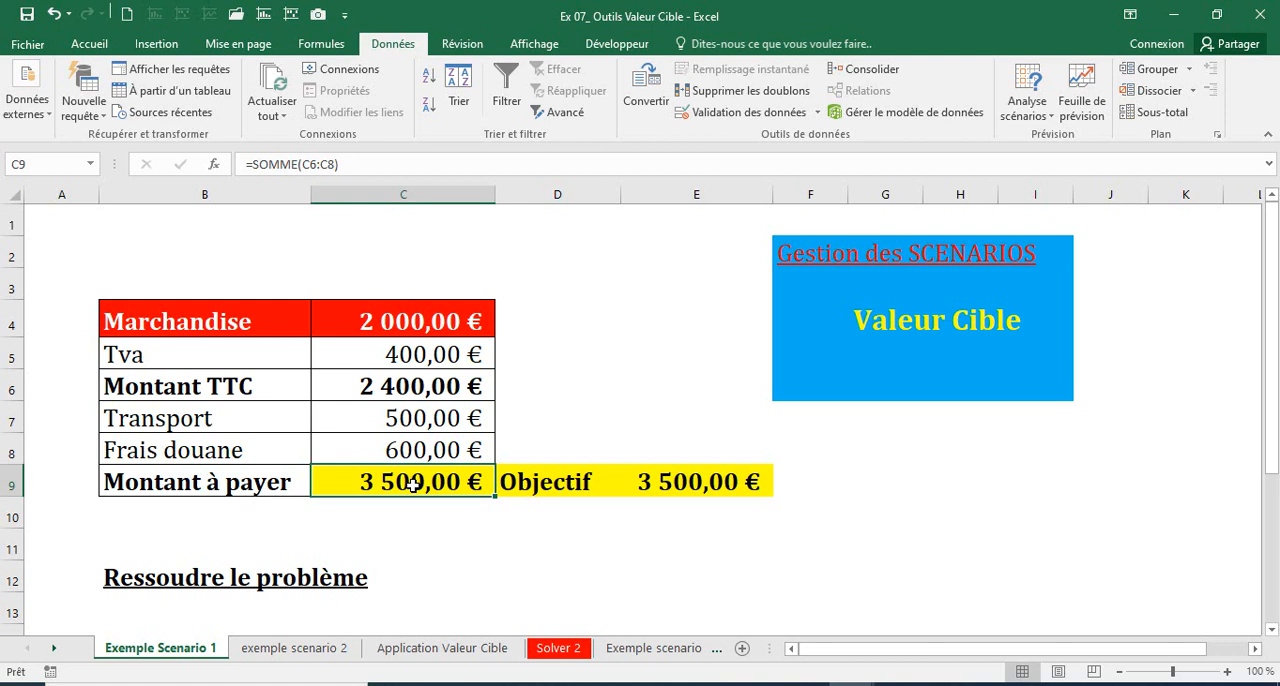
Step: Change the label in B4 to "Marchandise HT"
{"action": "double_click", "coordinate": [268, 321]}
{"action": "type", "text": "H"}
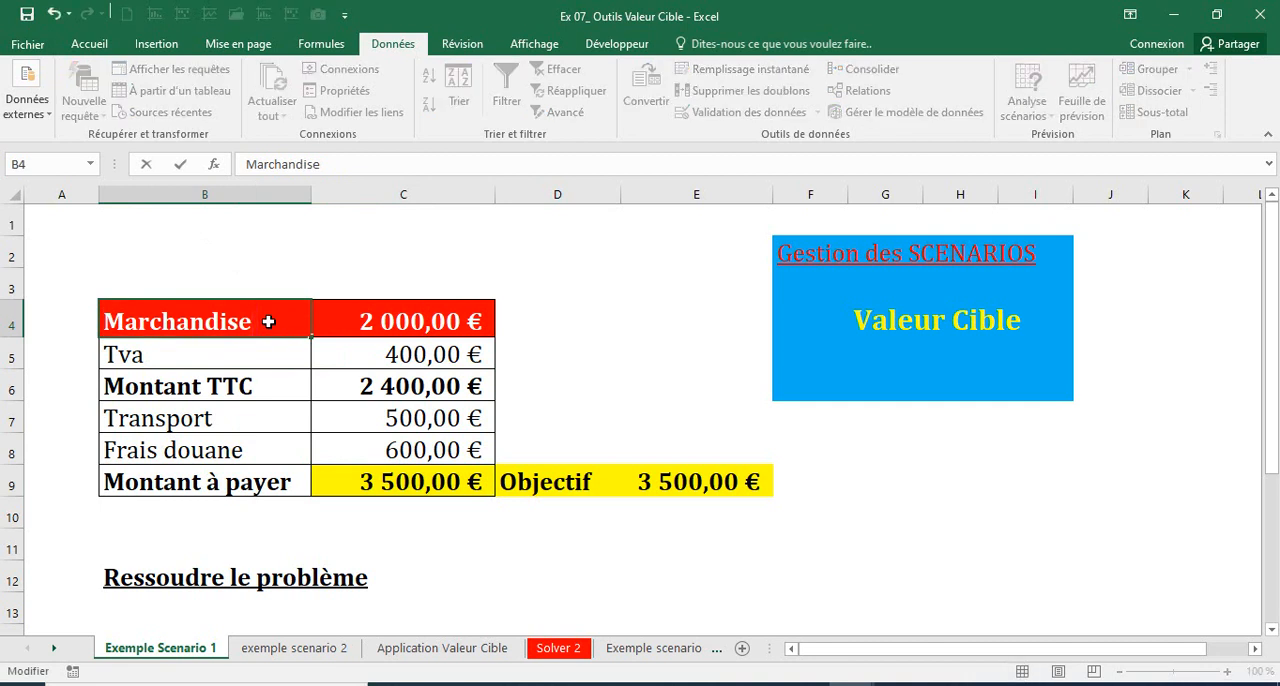
{"action": "type", "text": "T"}
{"action": "key", "text": "Return"}
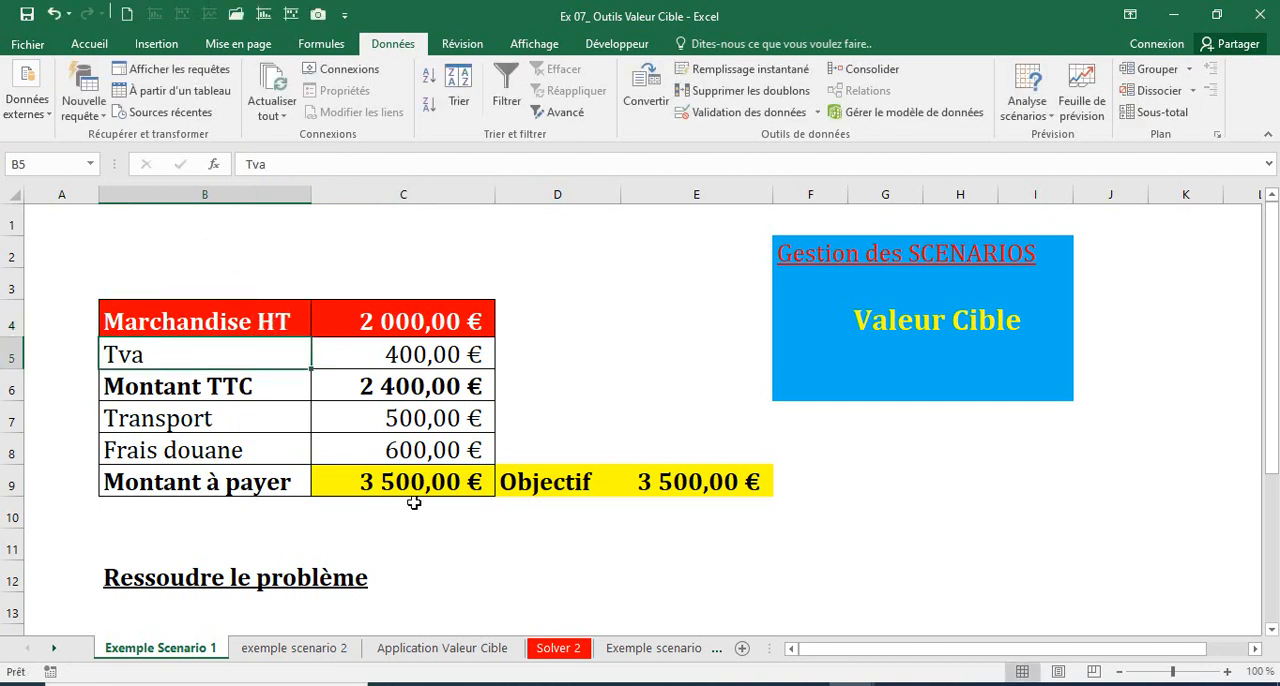
Step: Set the Objectif amount in E9 to 3200
{"action": "left_click", "coordinate": [660, 505]}
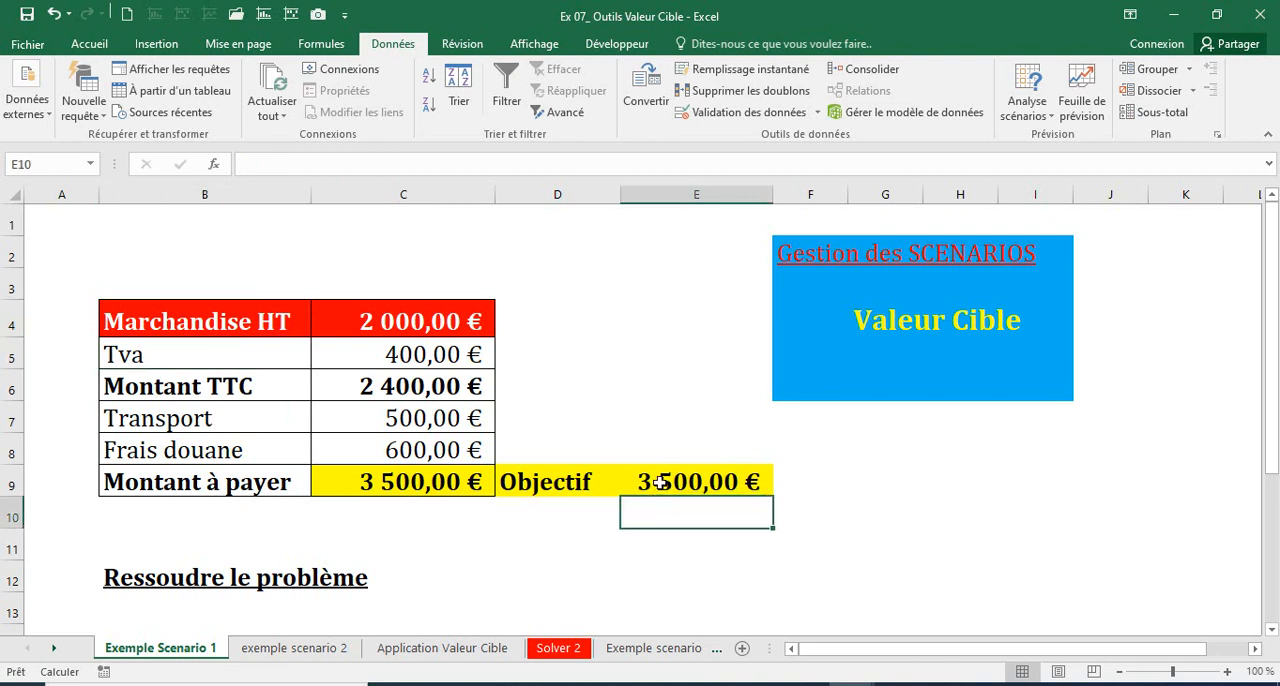
{"action": "left_click", "coordinate": [660, 481]}
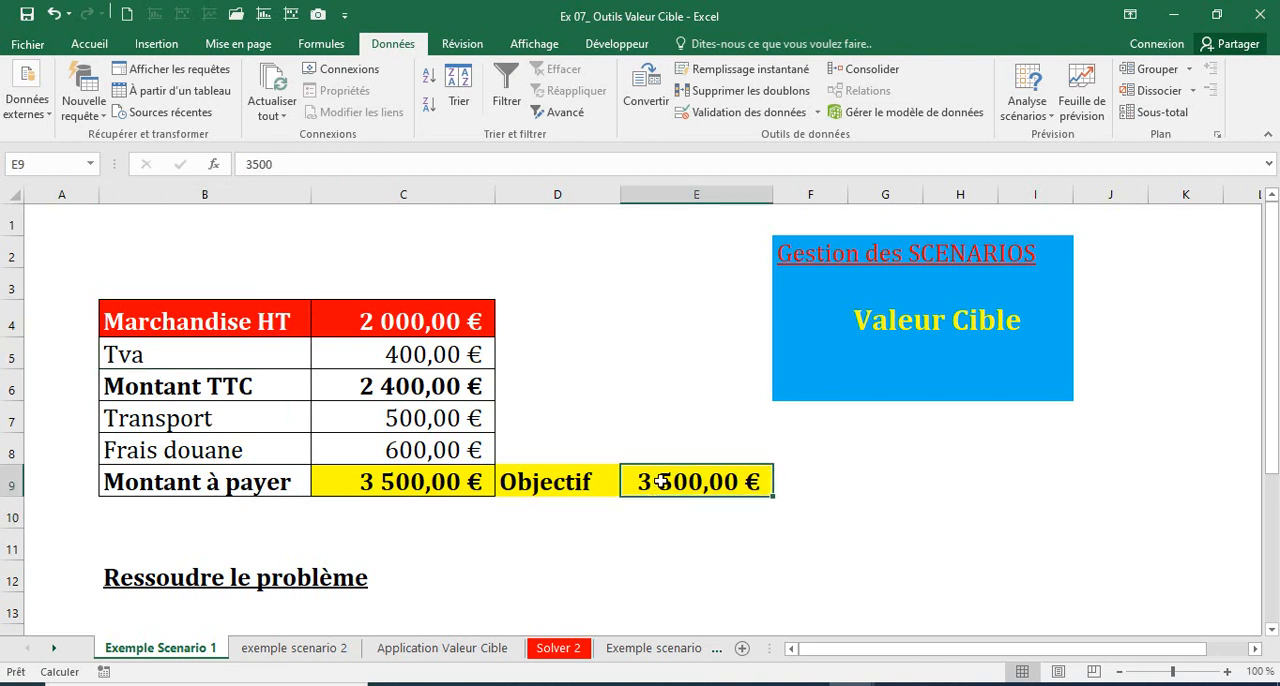
{"action": "type", "text": "3200"}
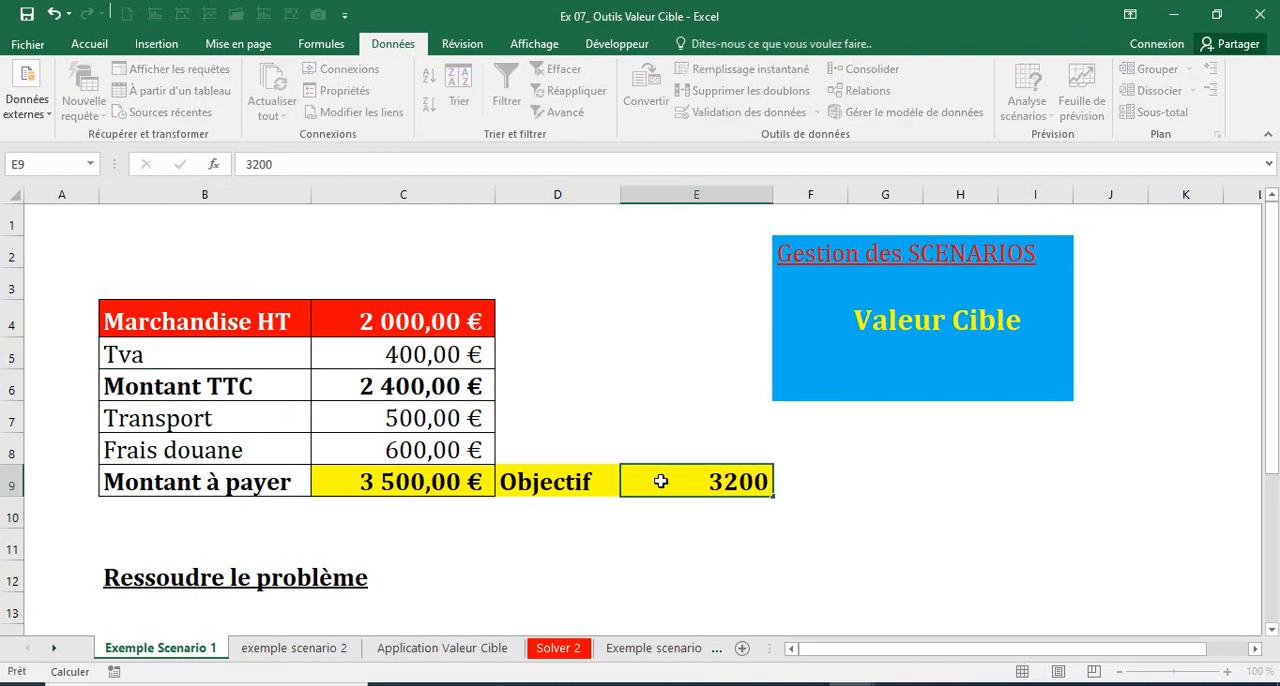
{"action": "key", "text": "Return"}
Step: Run Valeur cible to bring C9 to 3200 by changing the Marchandise HT amount in C4, and accept the solution
{"action": "left_click", "coordinate": [426, 481]}
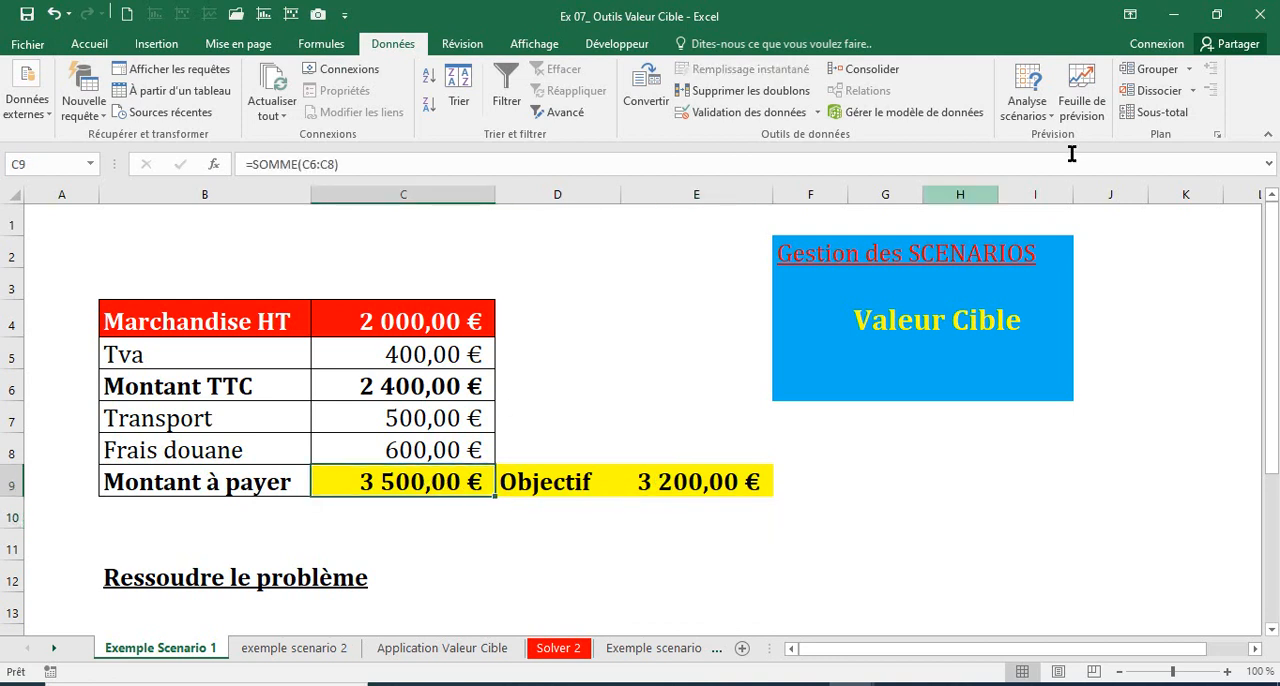
{"action": "left_click", "coordinate": [1040, 126]}
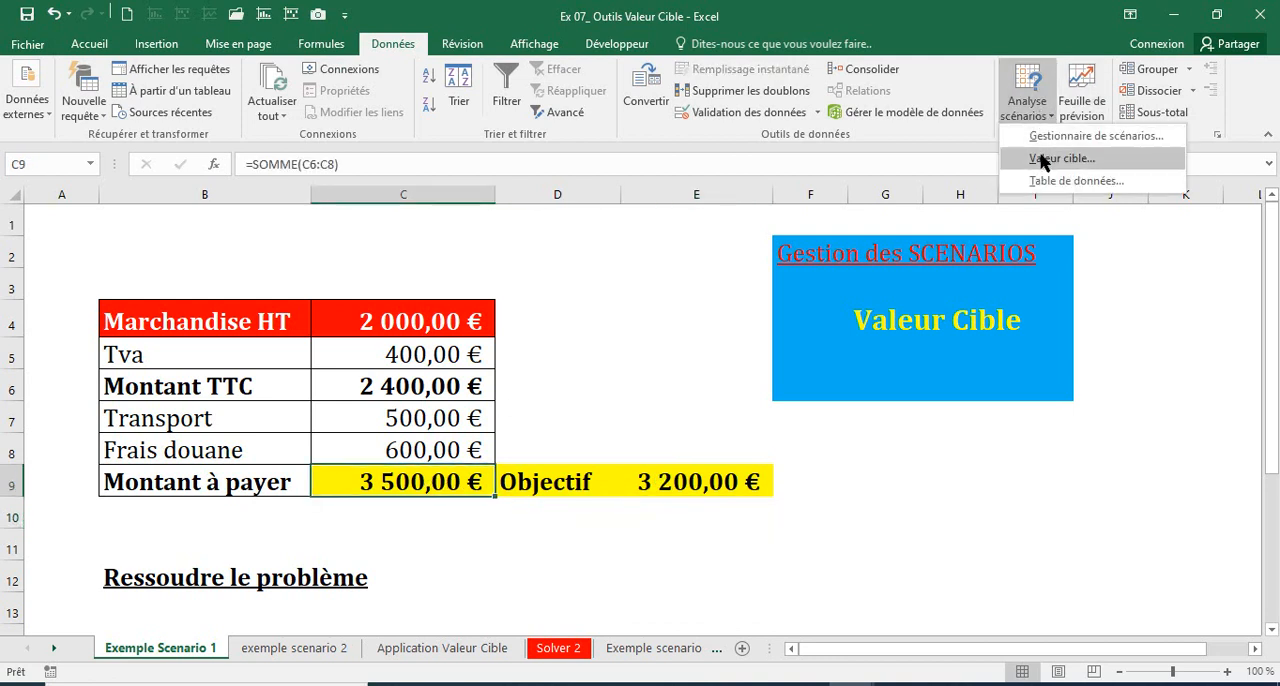
{"action": "left_click", "coordinate": [1062, 158]}
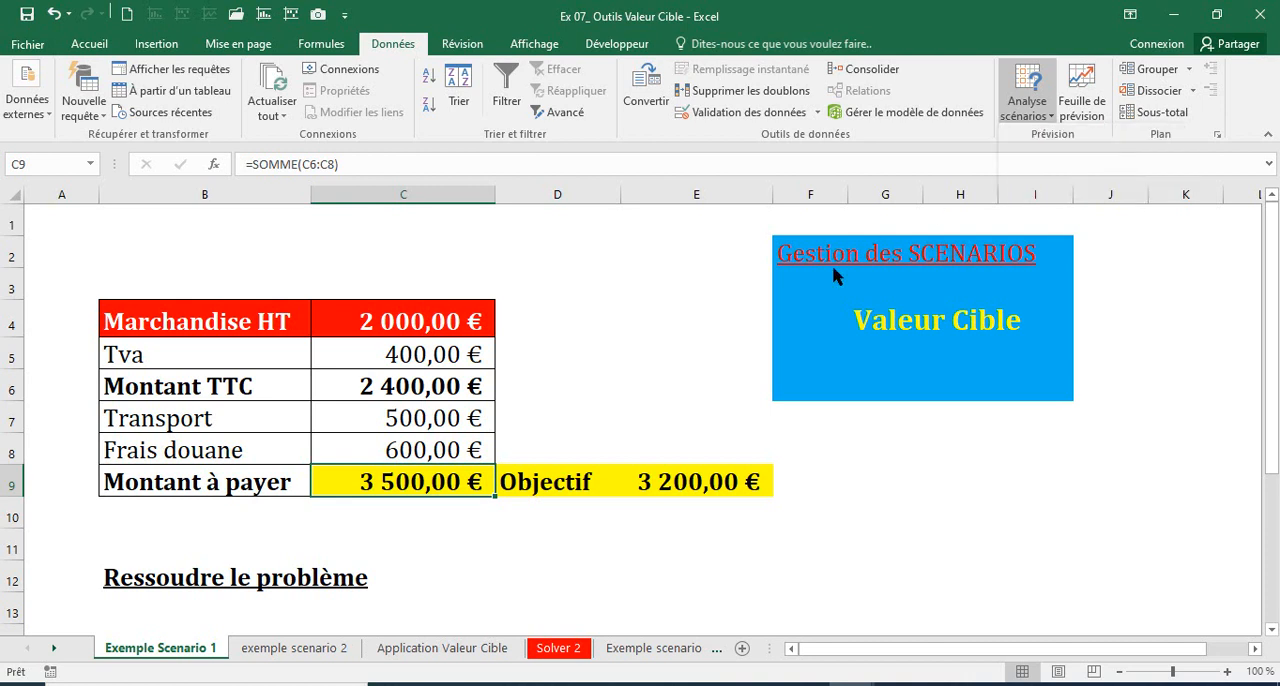
{"action": "left_click", "coordinate": [410, 482]}
{"action": "key", "text": "Tab"}
{"action": "type", "text": "3200"}
{"action": "key", "text": "Tab"}
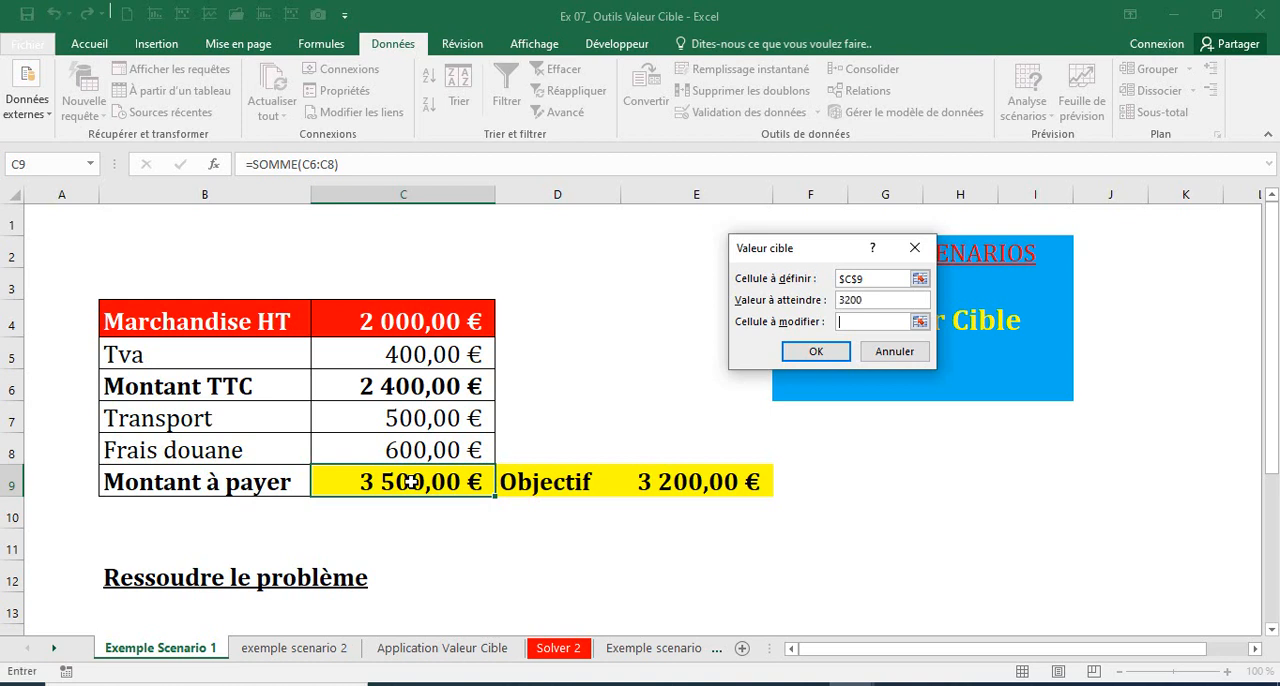
{"action": "left_click", "coordinate": [406, 332]}
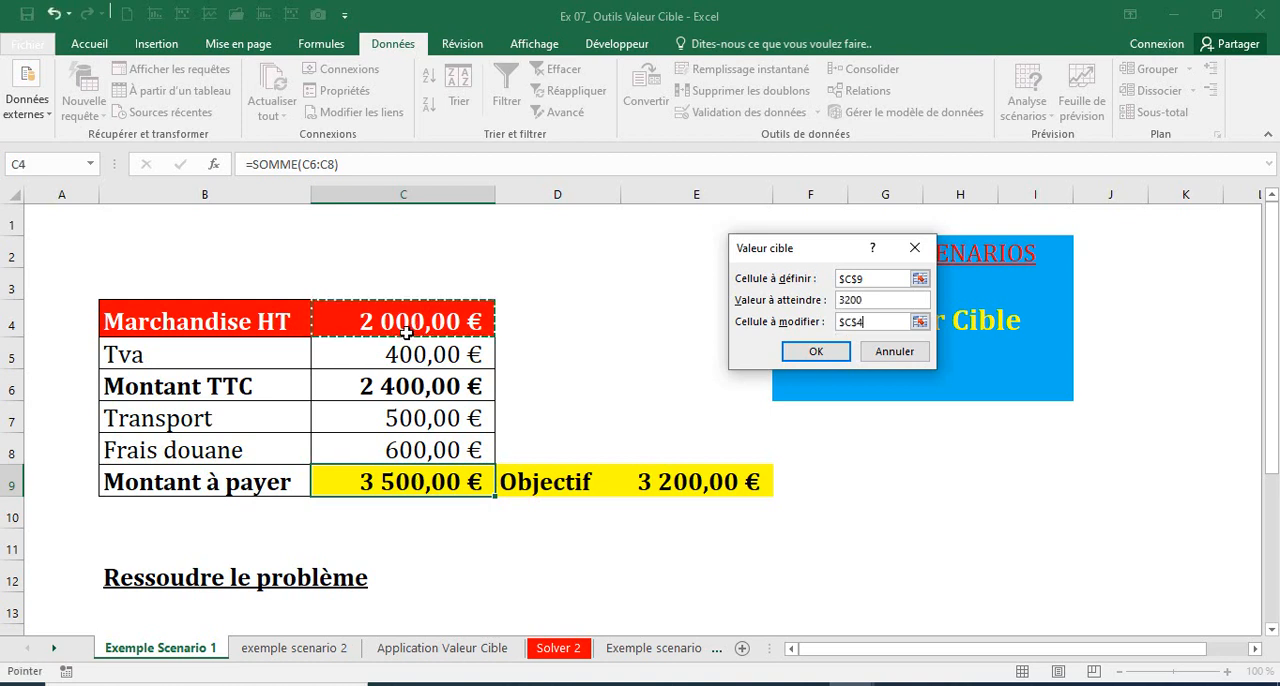
{"action": "left_click", "coordinate": [817, 353]}
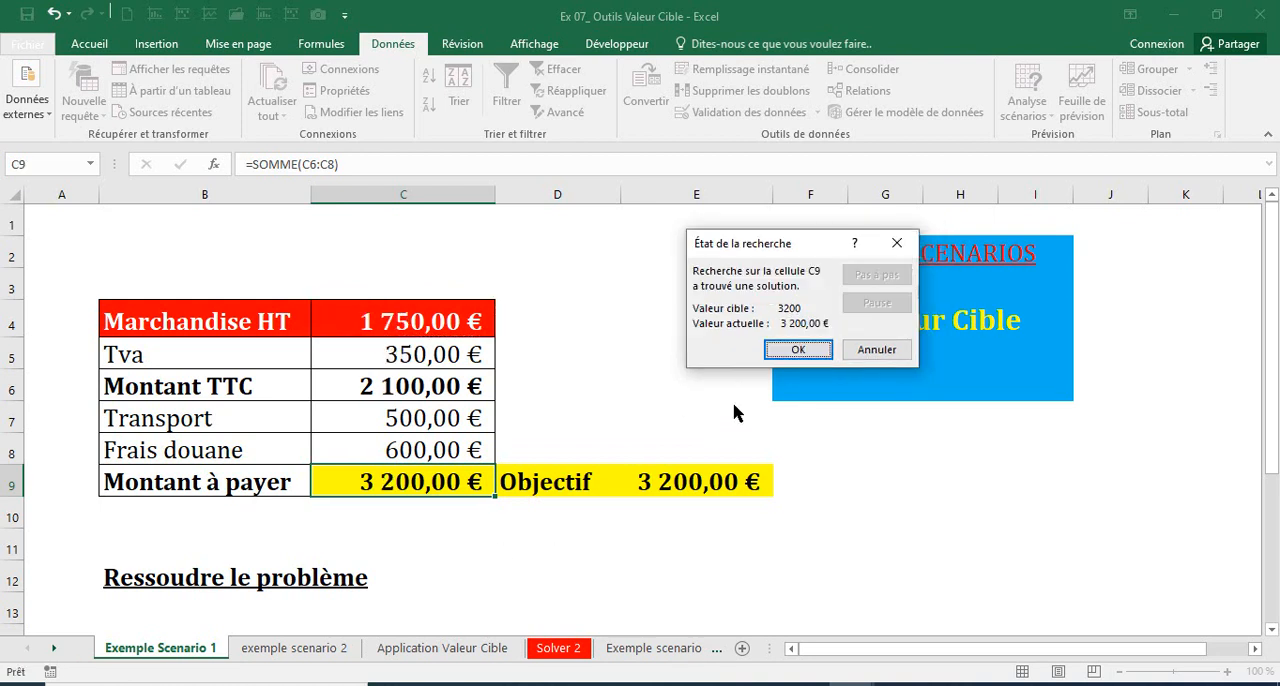
{"action": "left_click", "coordinate": [770, 354]}
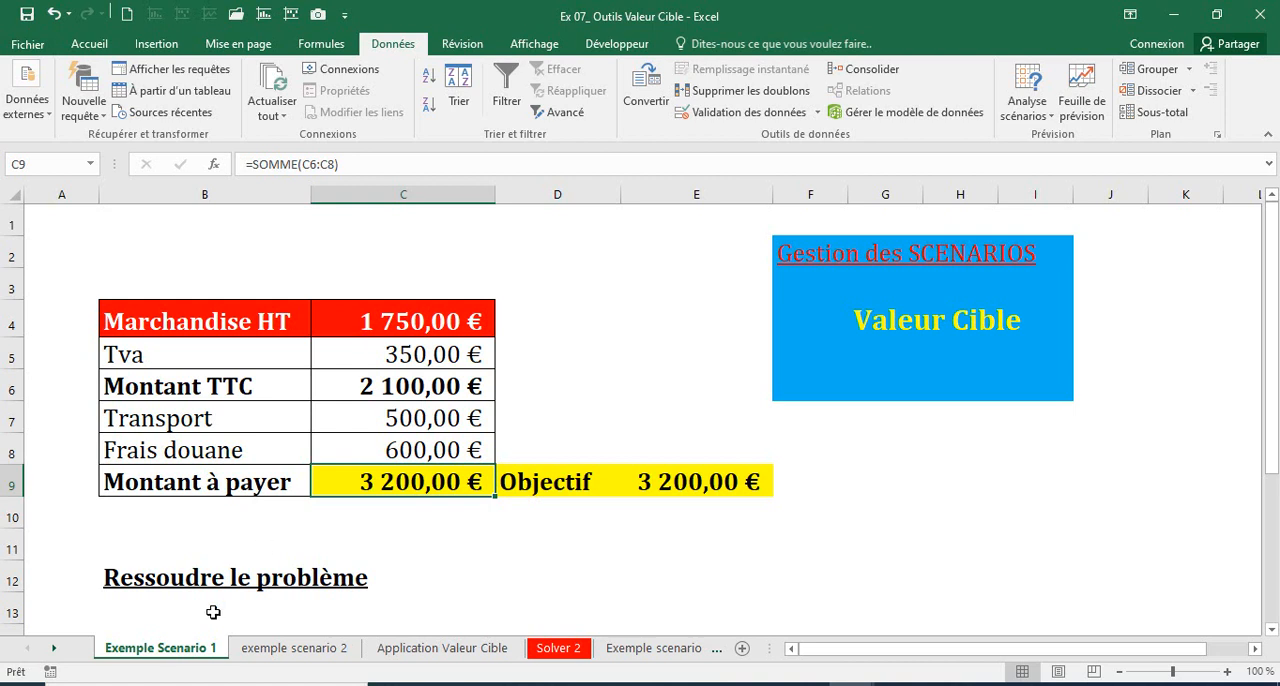
Step: Open the exemple scenario 2 sheet and check the Prix d'achat and Taux de marge inputs of case 1
{"action": "left_click", "coordinate": [279, 648]}
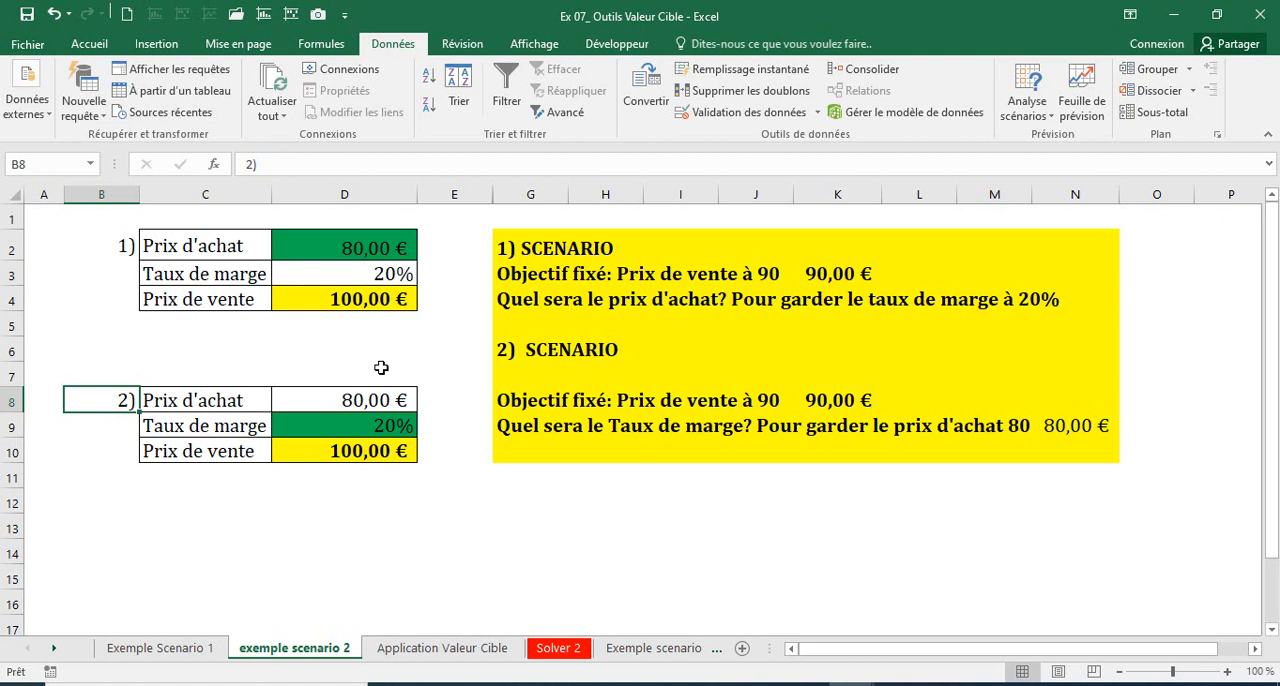
{"action": "left_click", "coordinate": [372, 274]}
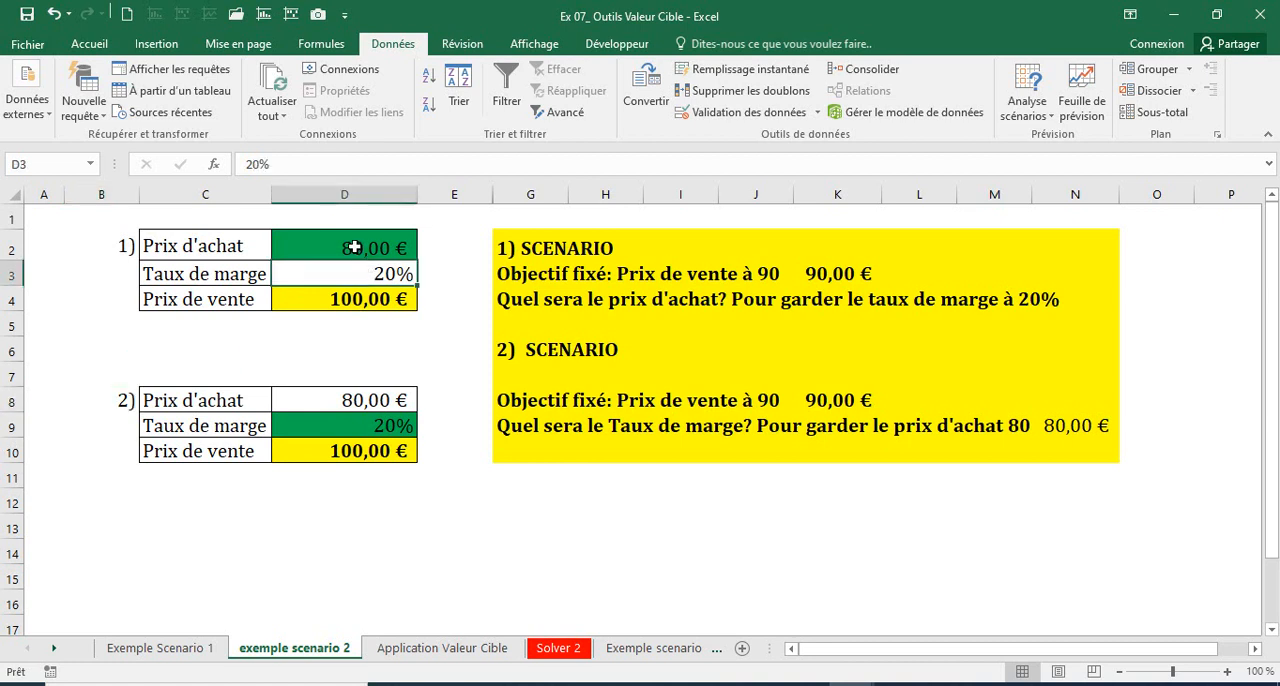
{"action": "left_click", "coordinate": [354, 247]}
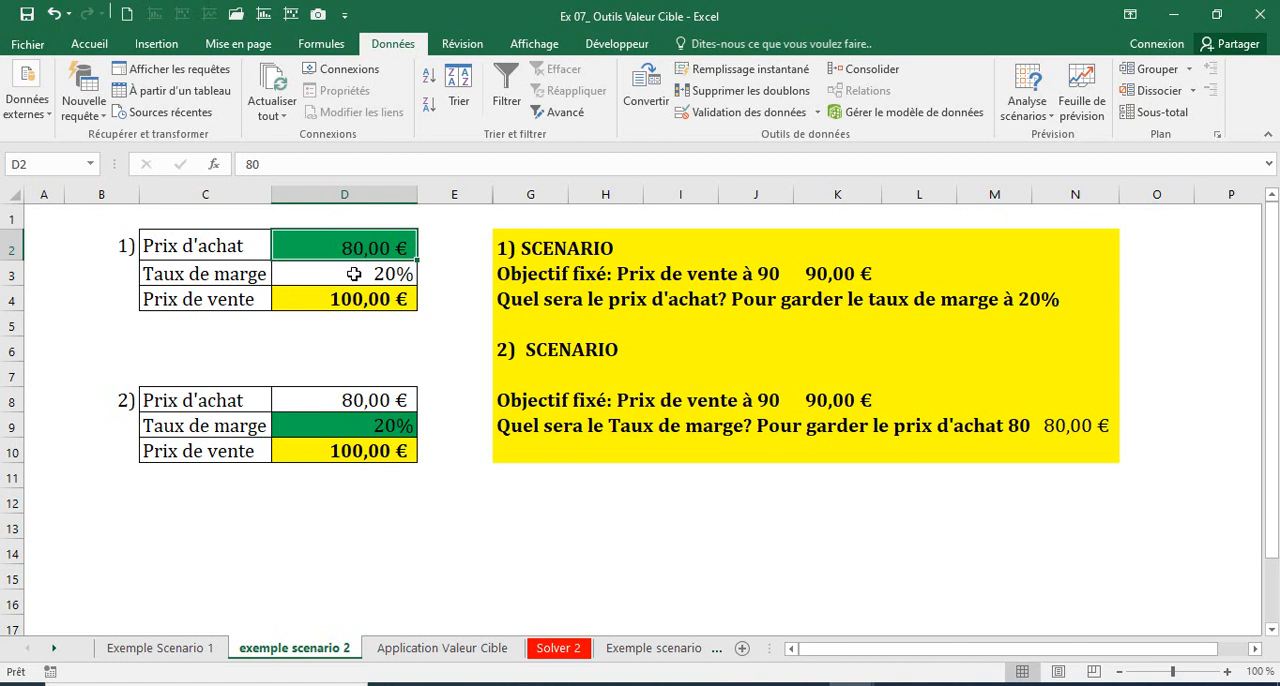
{"action": "left_click", "coordinate": [354, 274]}
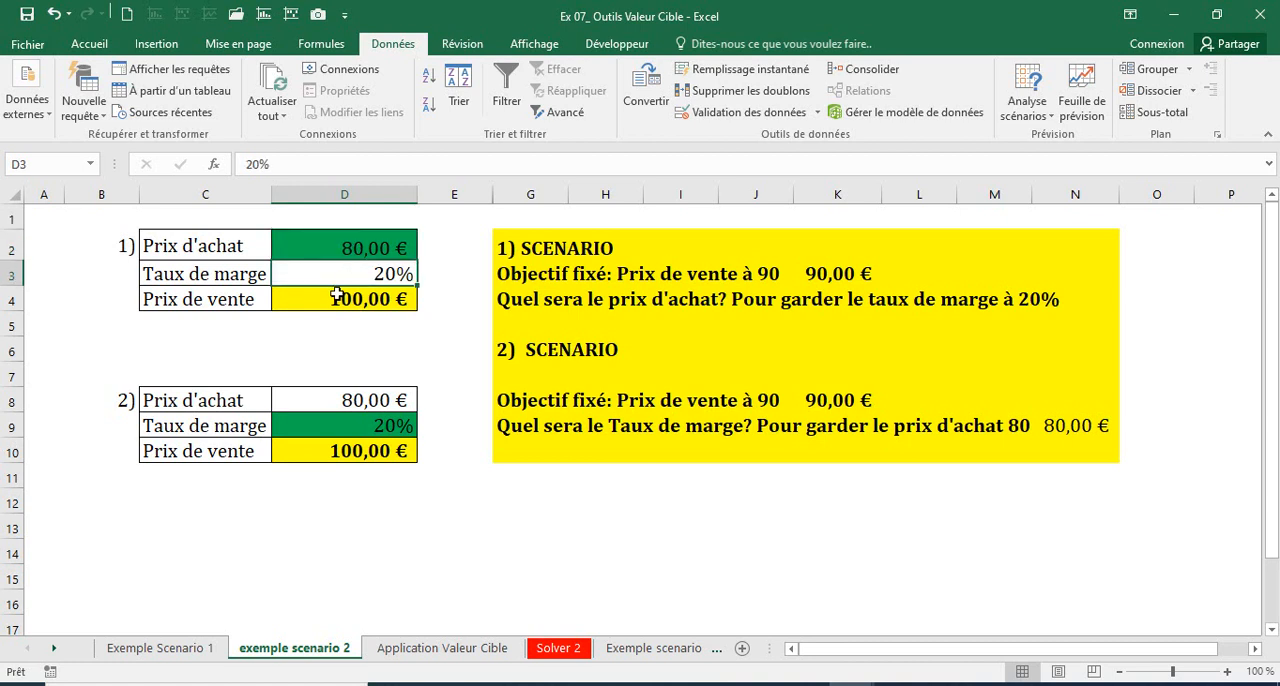
Step: Run Valeur cible to bring the case 1 Prix de vente in D4 to 90 by changing the Prix d'achat in D2, and accept the solution
{"action": "left_click", "coordinate": [336, 300]}
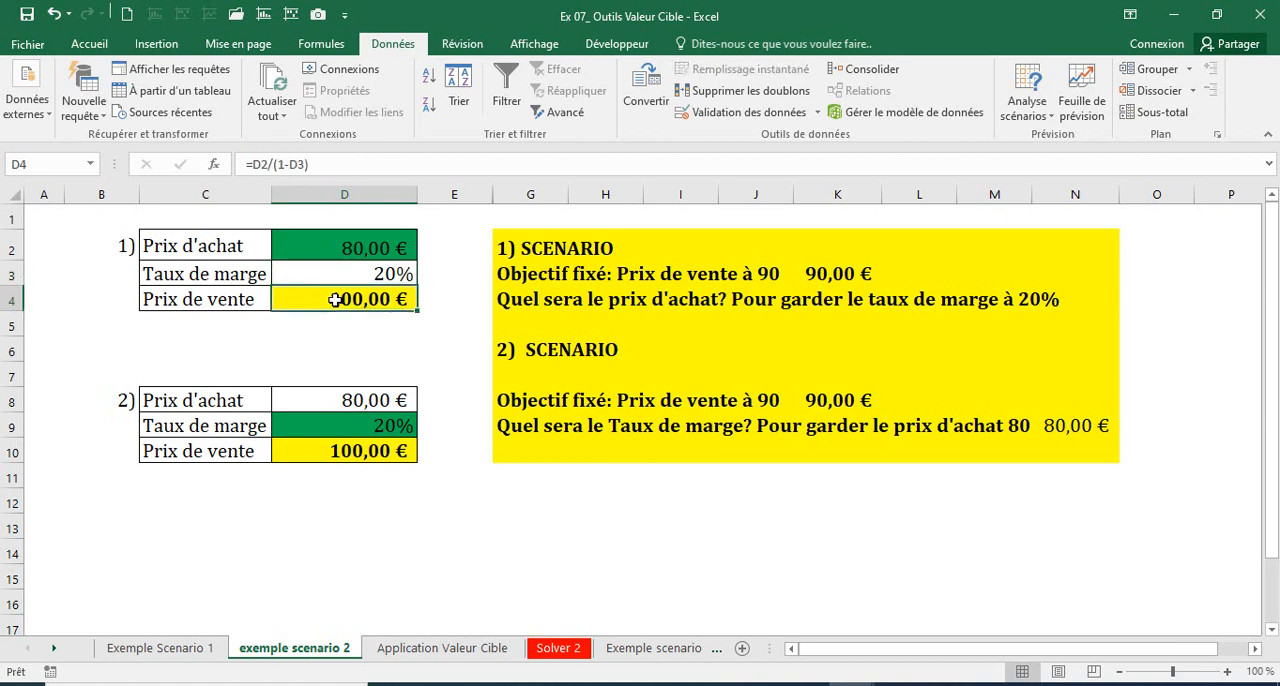
{"action": "left_click", "coordinate": [1040, 110]}
{"action": "left_click", "coordinate": [1048, 158]}
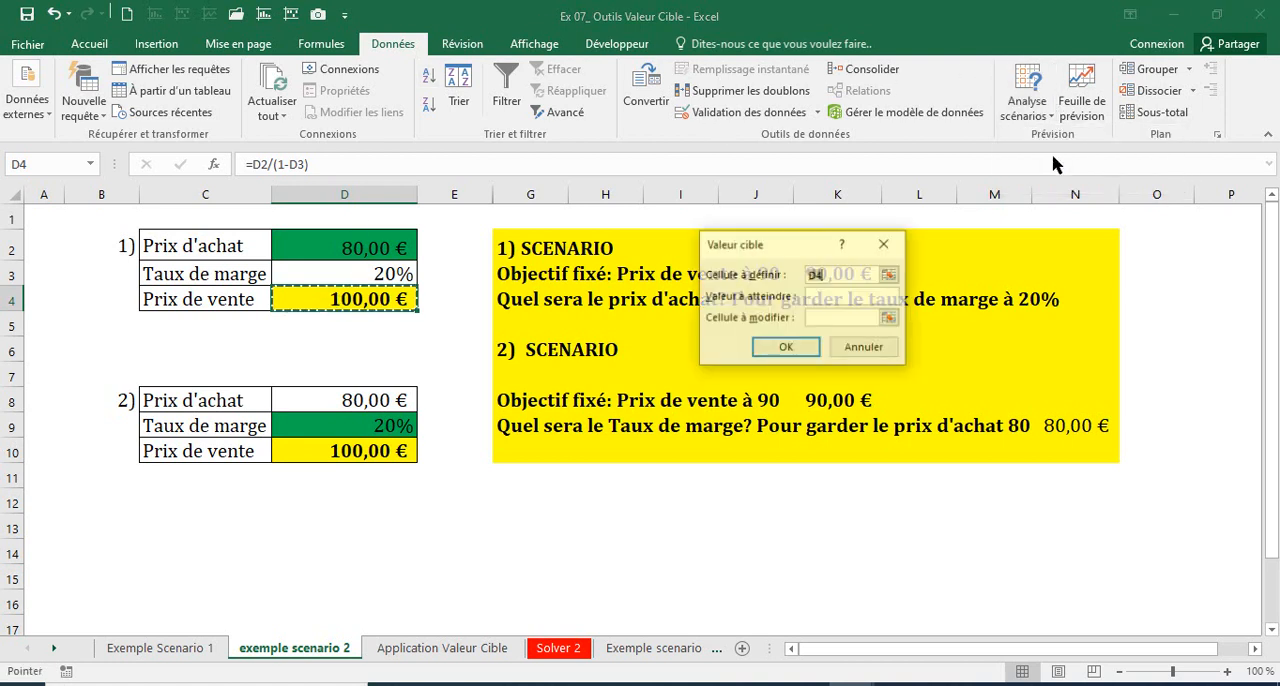
{"action": "left_click", "coordinate": [404, 300]}
{"action": "key", "text": "Tab"}
{"action": "type", "text": "60"}
{"action": "key", "text": "BackSpace"}
{"action": "key", "text": "BackSpace"}
{"action": "type", "text": "90"}
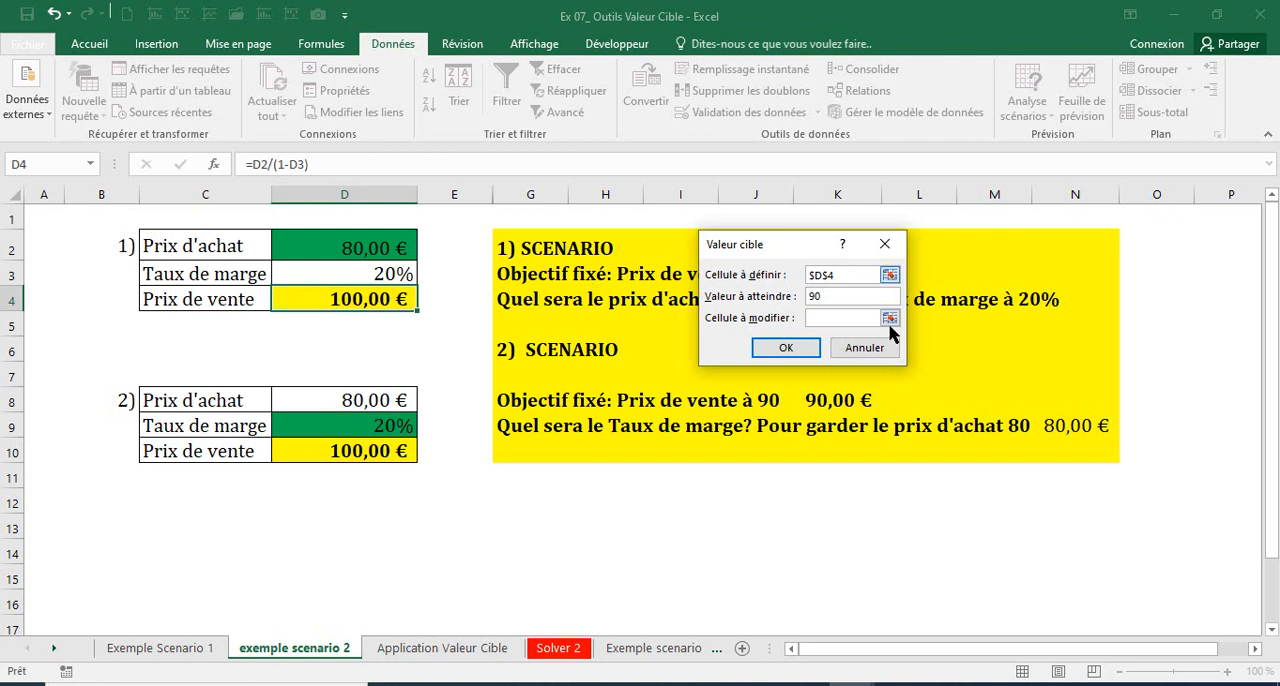
{"action": "left_click", "coordinate": [831, 316]}
{"action": "left_click", "coordinate": [355, 247]}
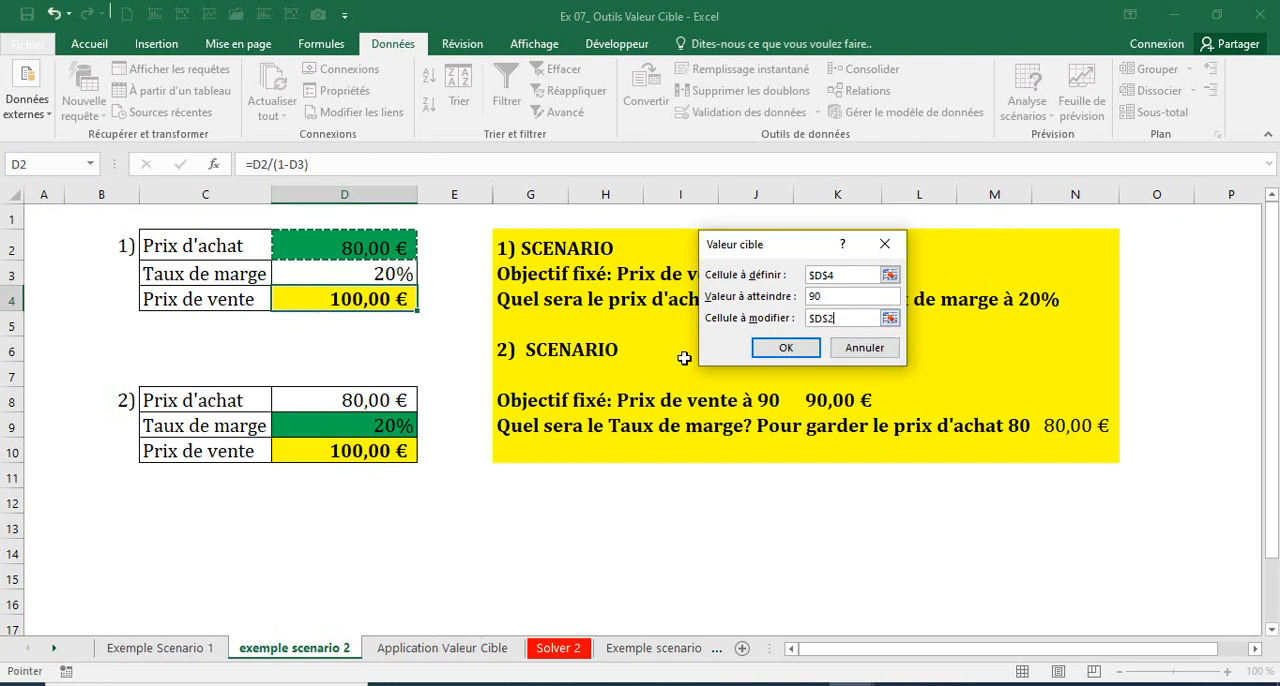
{"action": "left_click", "coordinate": [789, 348]}
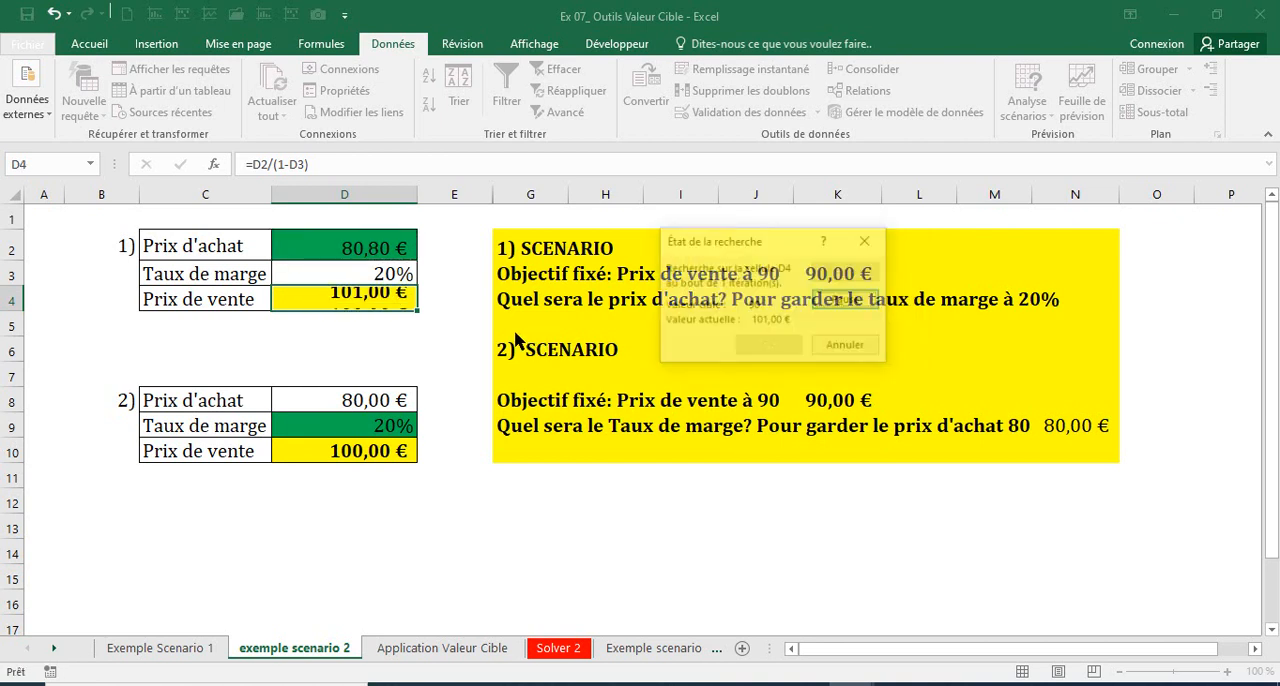
{"action": "left_click", "coordinate": [790, 348]}
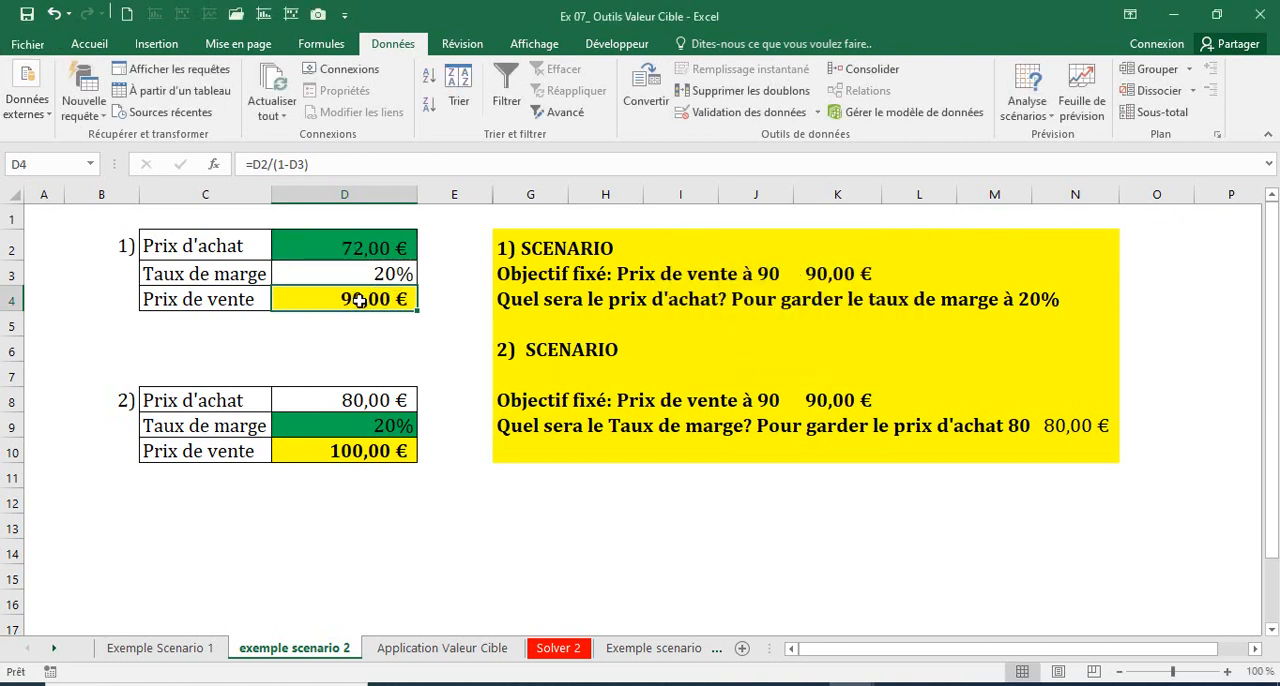
Step: Check the Taux de marge, Prix d'achat and Prix de vente cells of case 1 after the goal seek
{"action": "left_click", "coordinate": [369, 276]}
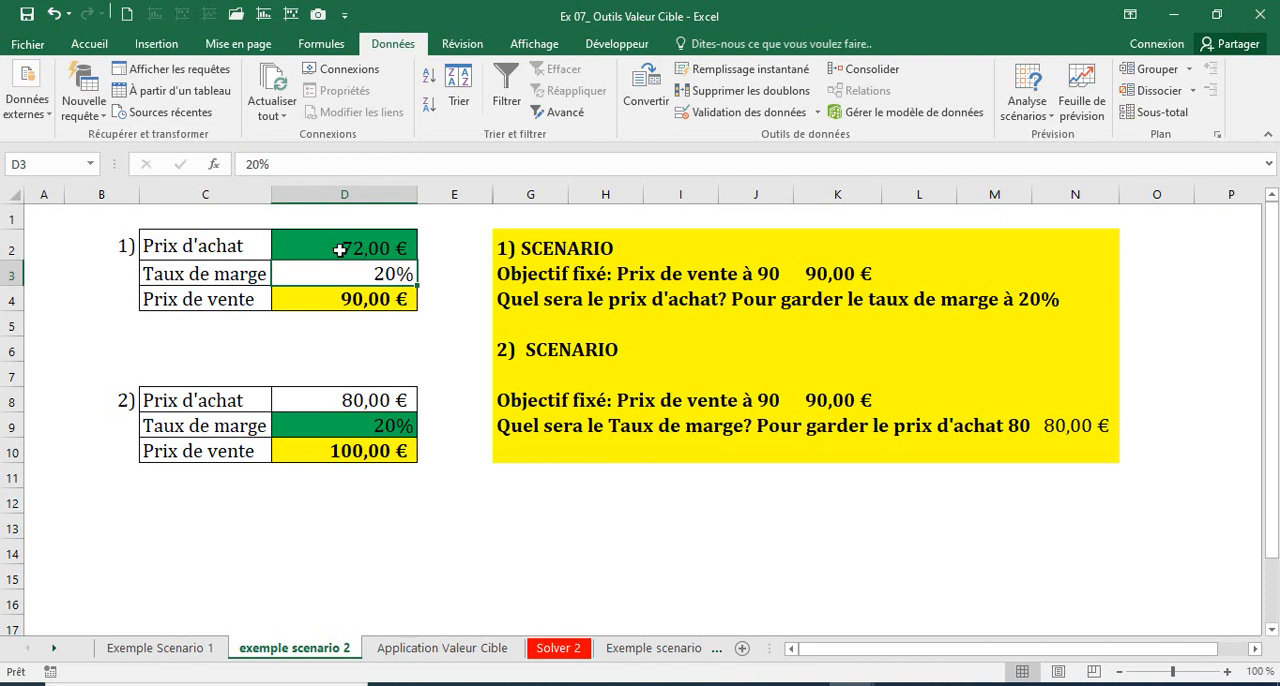
{"action": "left_click", "coordinate": [337, 247]}
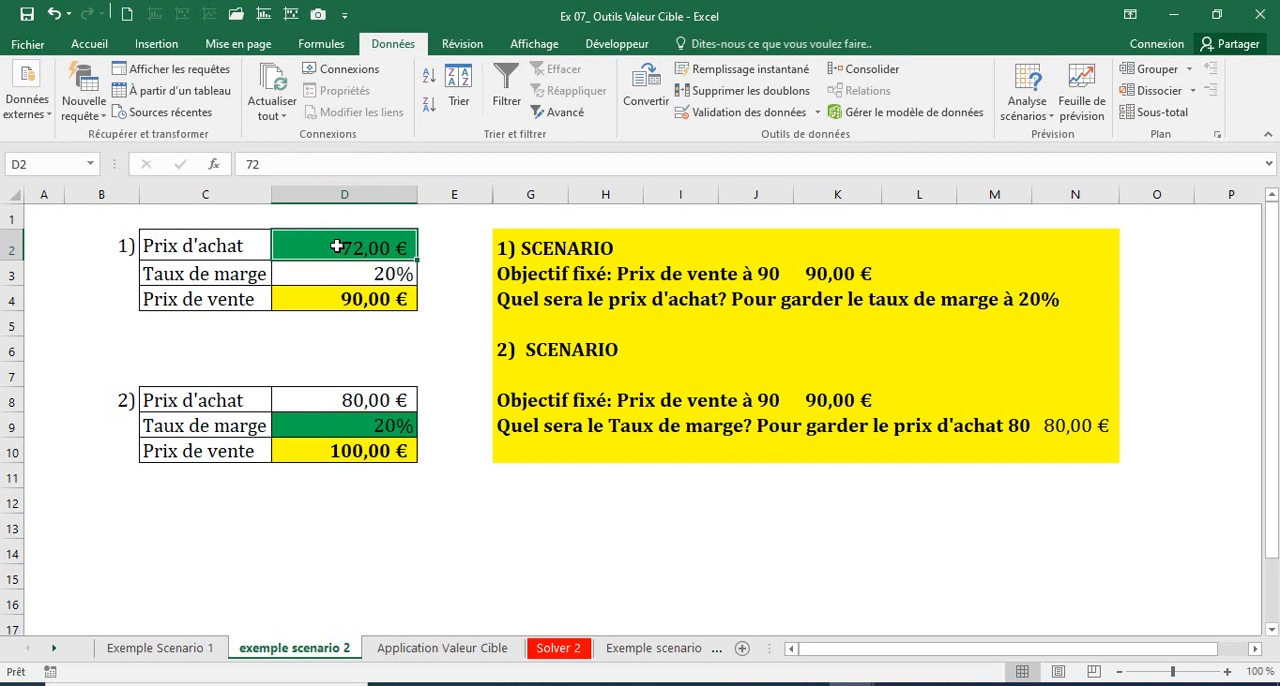
{"action": "left_click", "coordinate": [336, 300]}
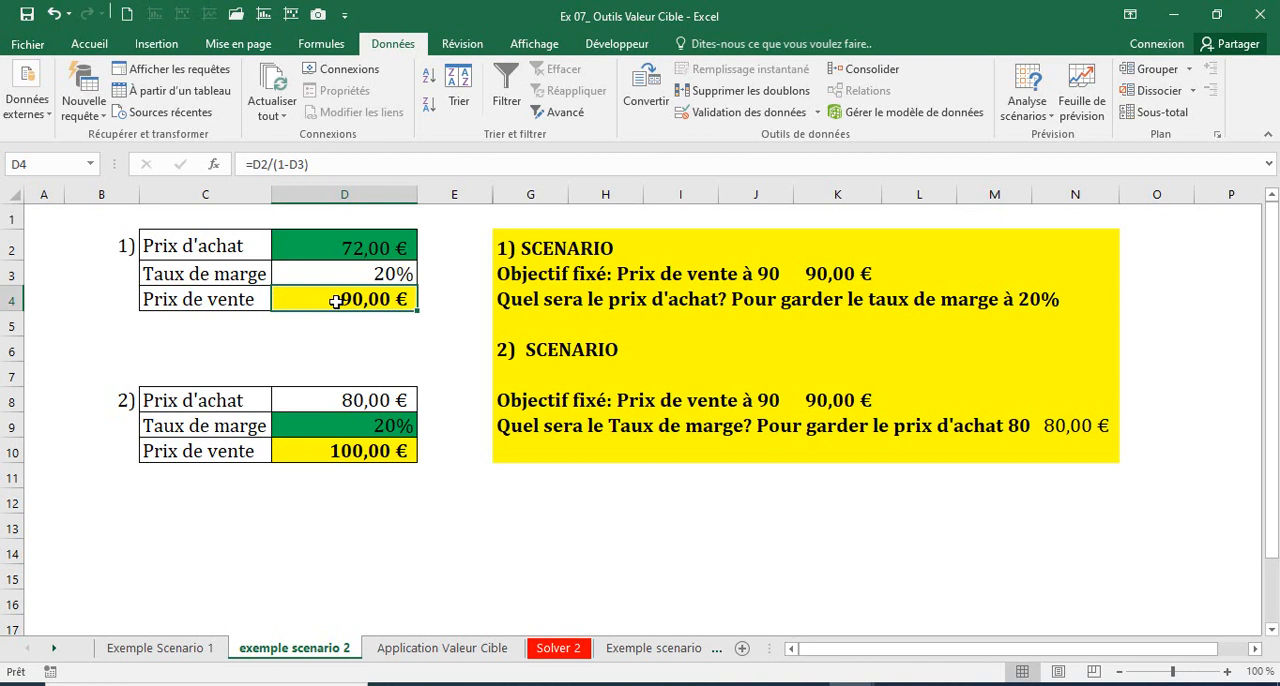
Step: Examine the case 2 table's Prix d'achat, Taux de marge and Prix de vente formula against the second scenario's question
{"action": "left_click", "coordinate": [328, 423]}
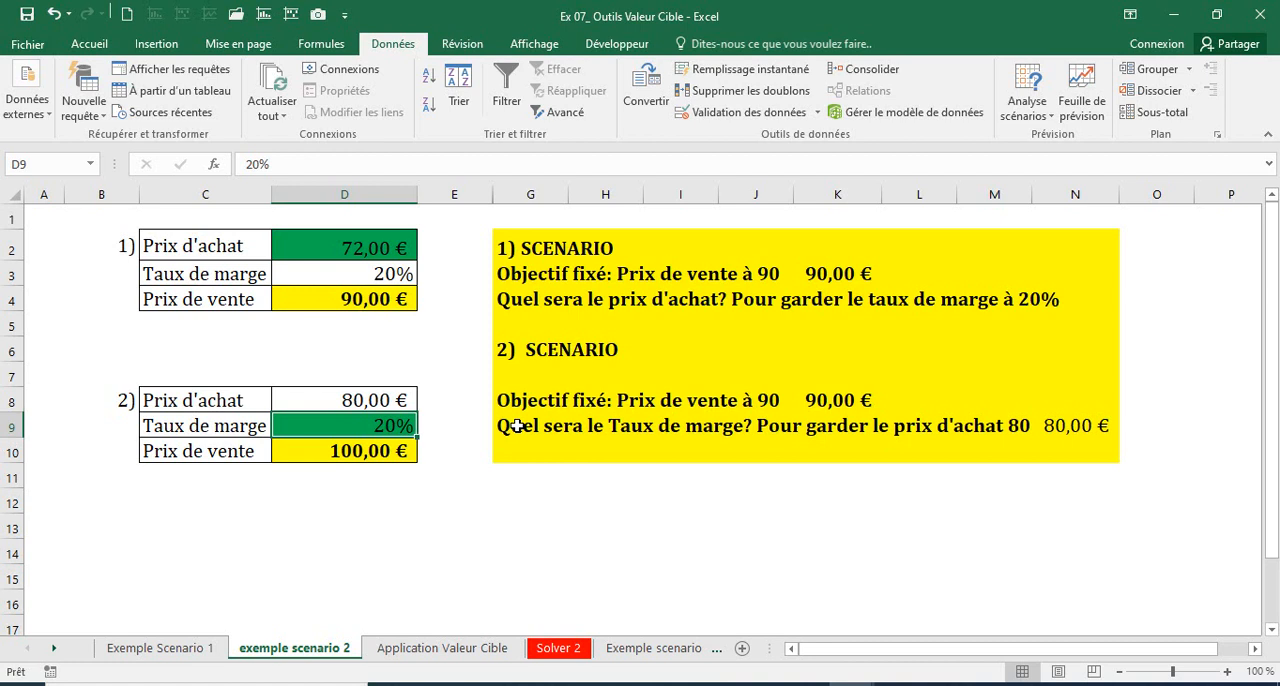
{"action": "left_click_drag", "start_coordinate": [200, 378], "coordinate": [436, 512]}
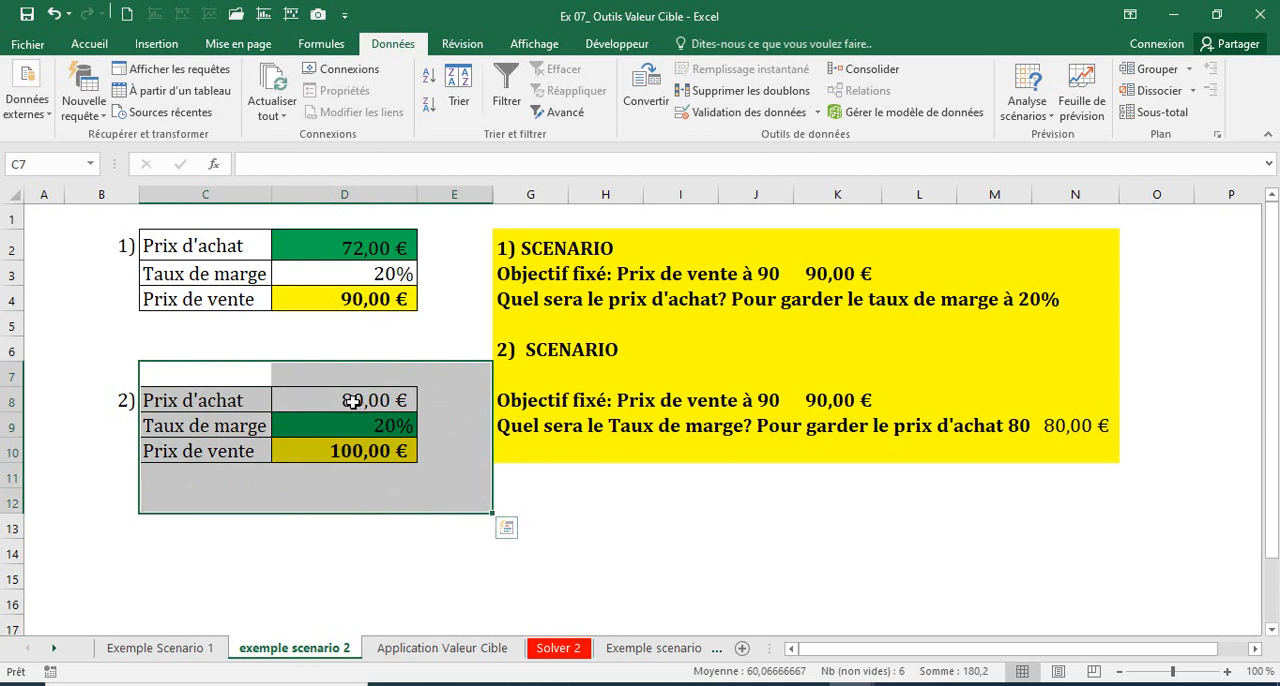
{"action": "left_click", "coordinate": [352, 400]}
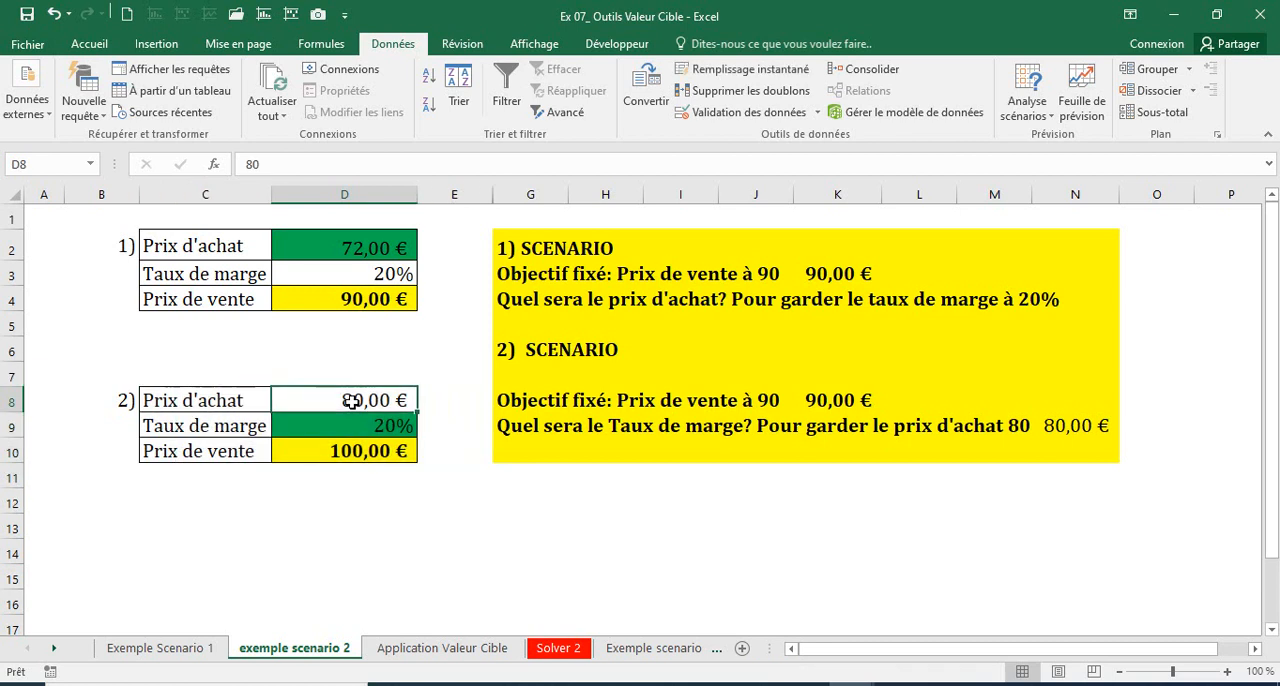
{"action": "left_click", "coordinate": [340, 452]}
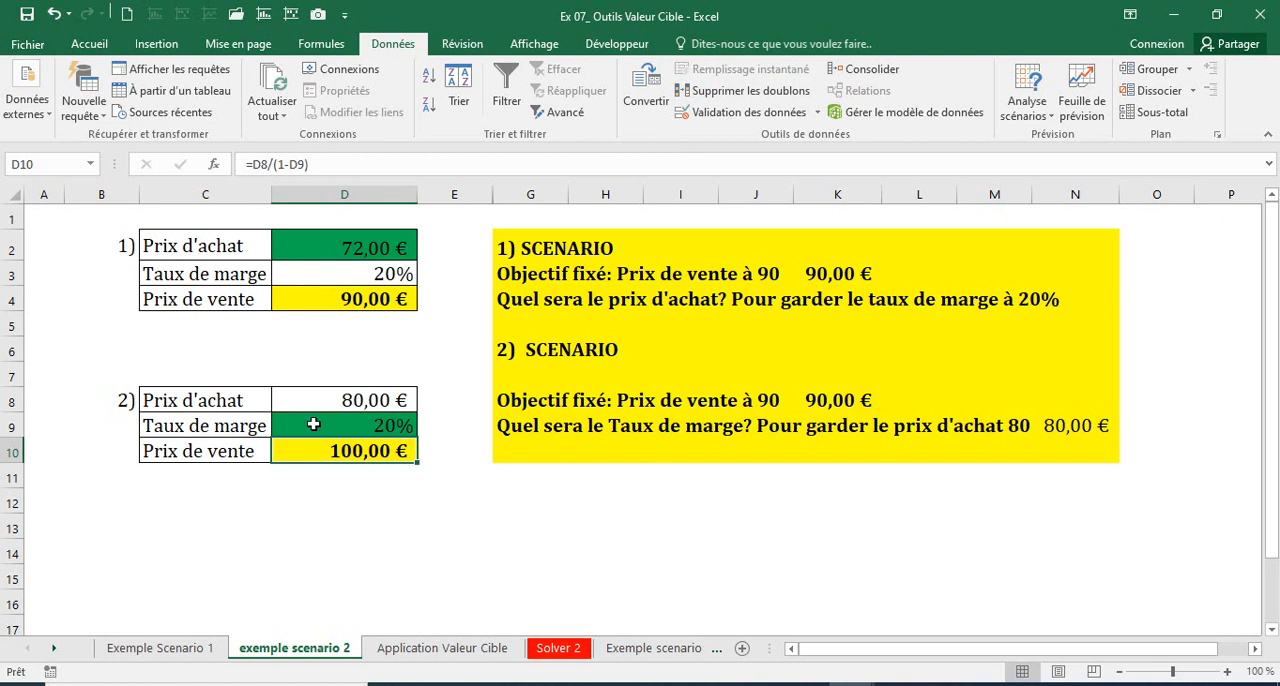
{"action": "left_click", "coordinate": [313, 424]}
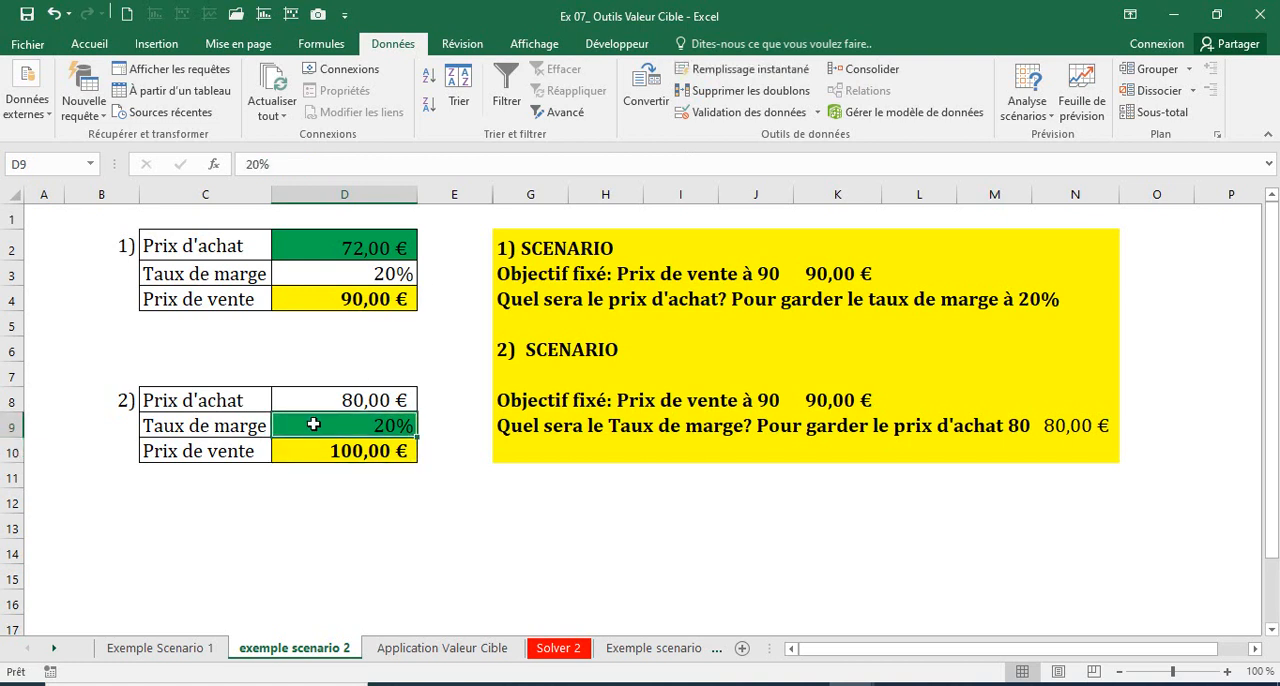
{"action": "left_click", "coordinate": [329, 408]}
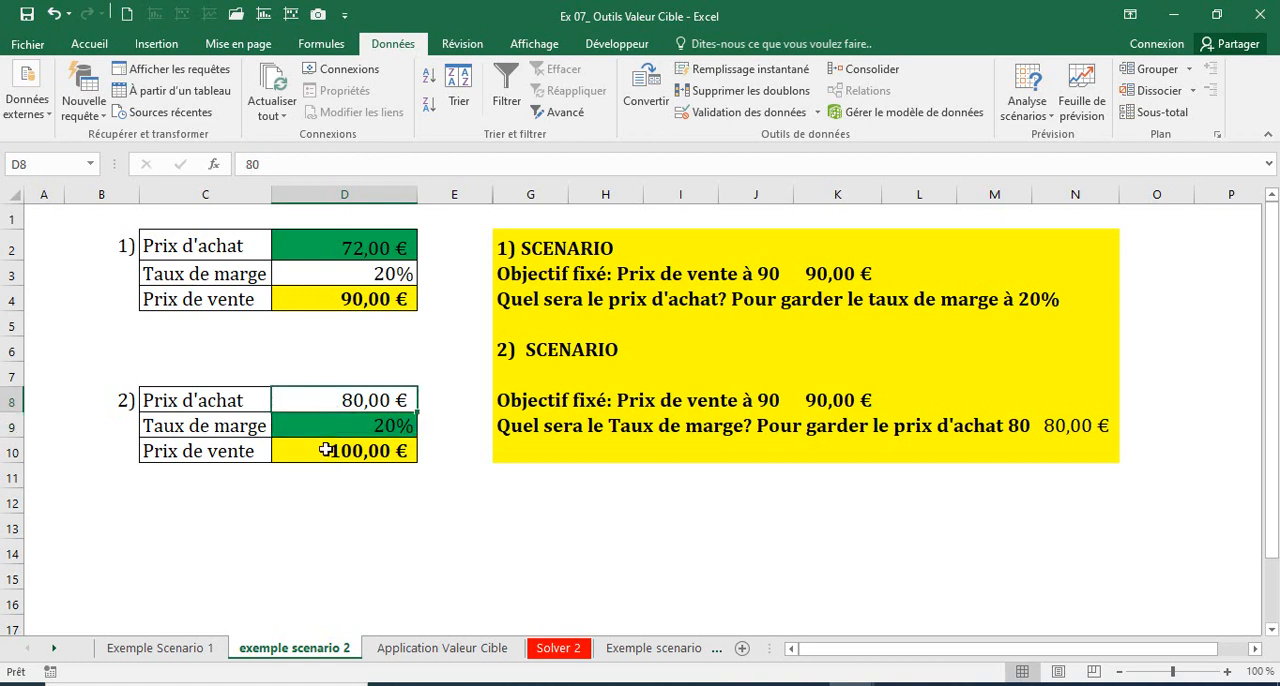
Step: Run Valeur cible to bring D10 to 90 by changing the Taux de marge in D9, accept the solution, and check case 2's inputs
{"action": "left_click", "coordinate": [326, 451]}
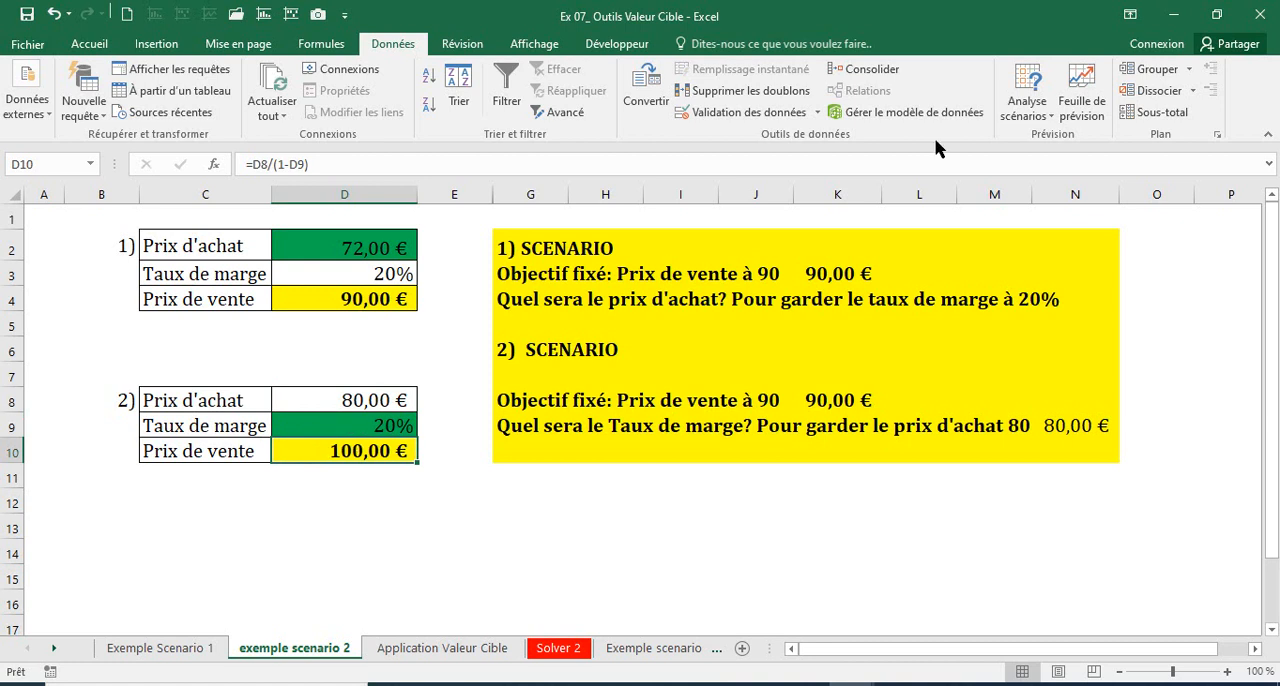
{"action": "left_click", "coordinate": [1022, 112]}
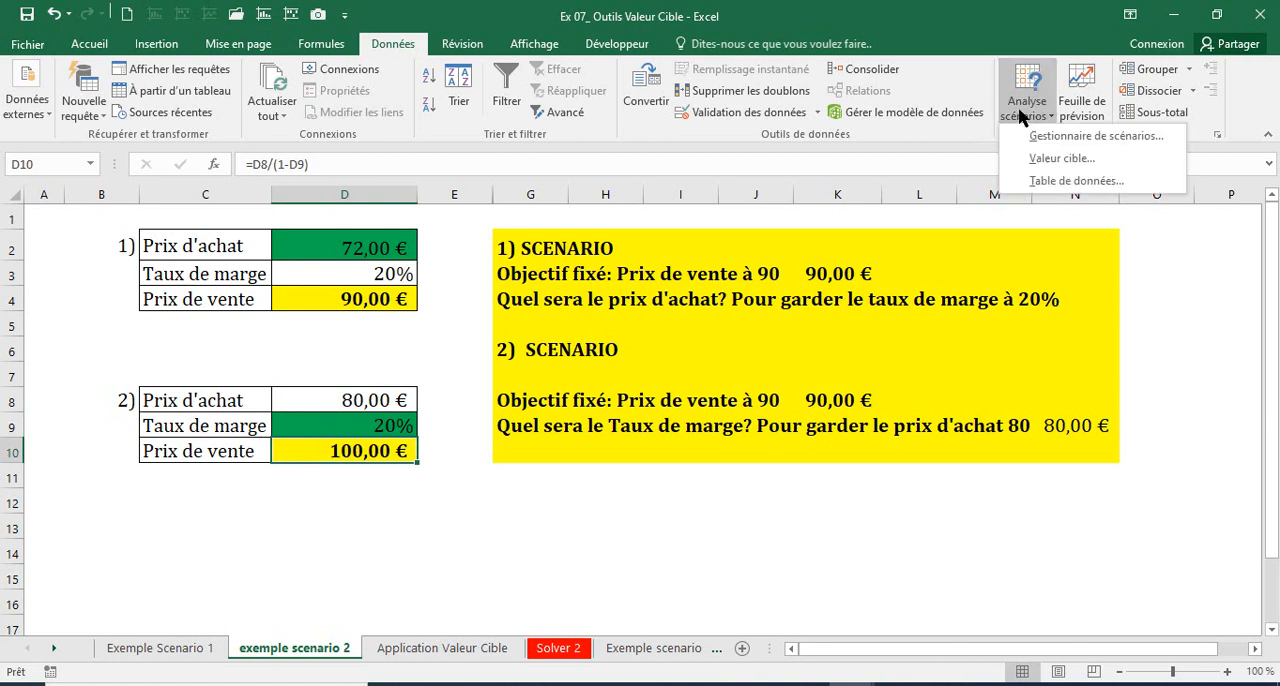
{"action": "left_click", "coordinate": [1035, 158]}
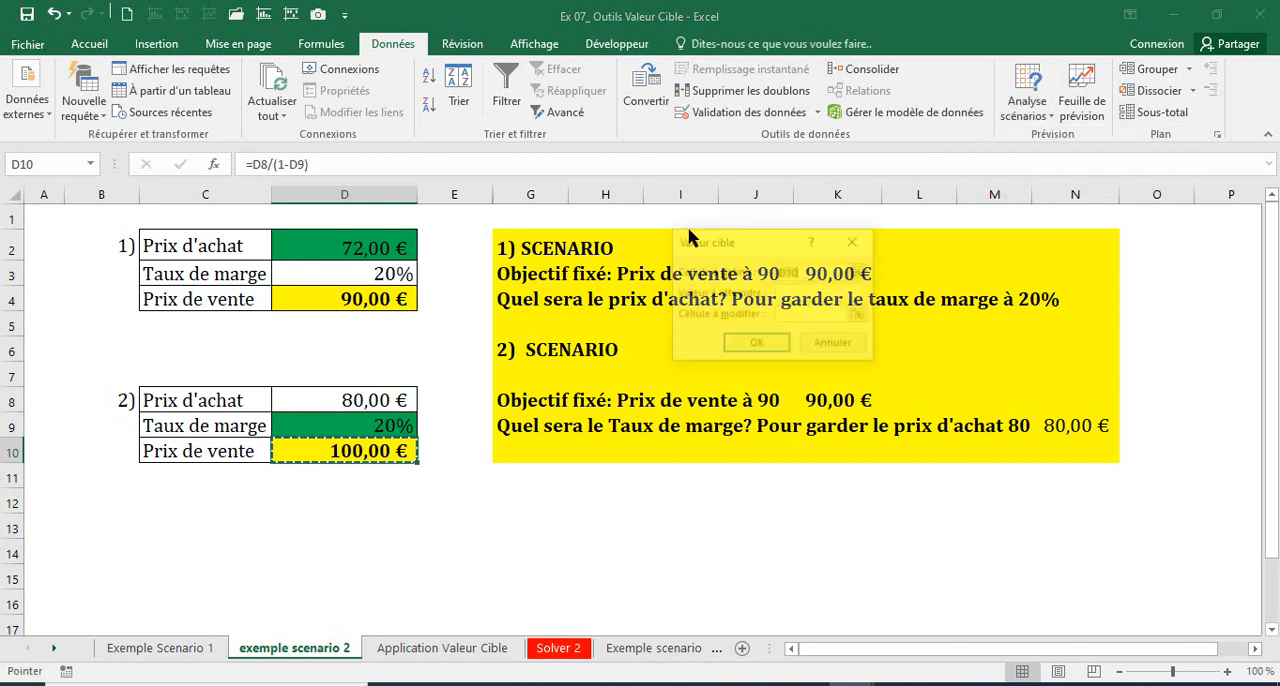
{"action": "left_click", "coordinate": [338, 451]}
{"action": "key", "text": "Tab"}
{"action": "type", "text": "90"}
{"action": "left_click", "coordinate": [791, 318]}
{"action": "left_click", "coordinate": [335, 427]}
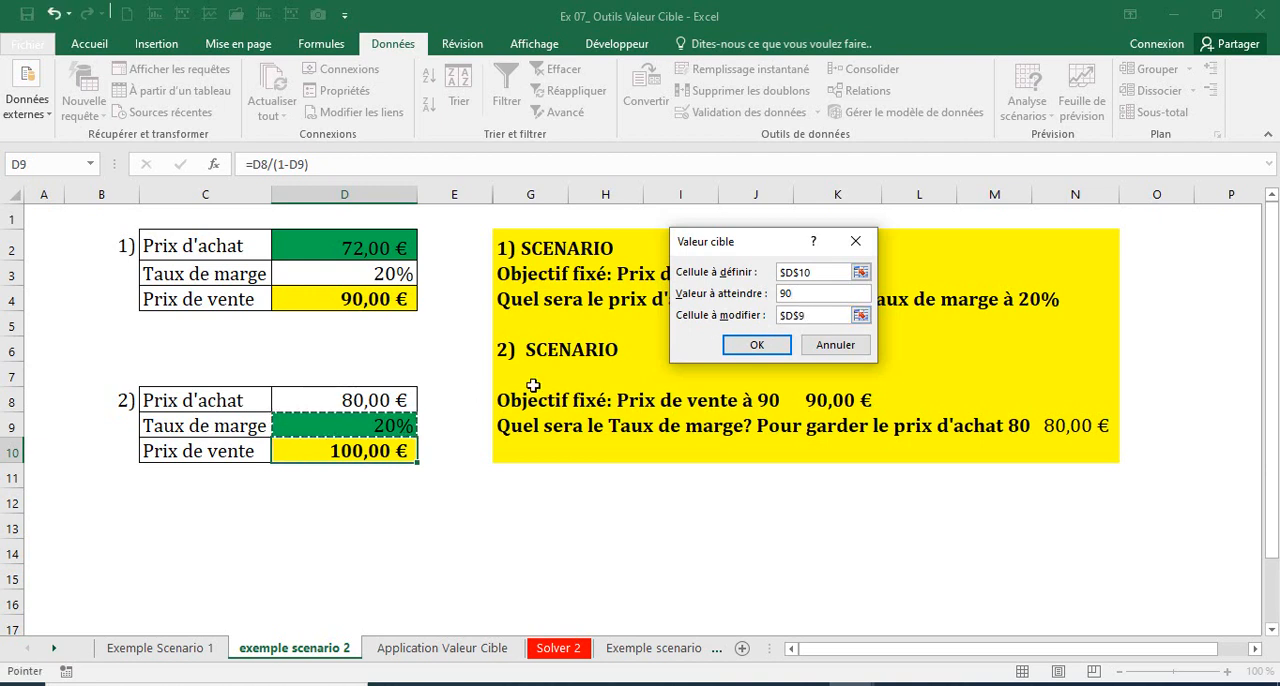
{"action": "left_click", "coordinate": [757, 344]}
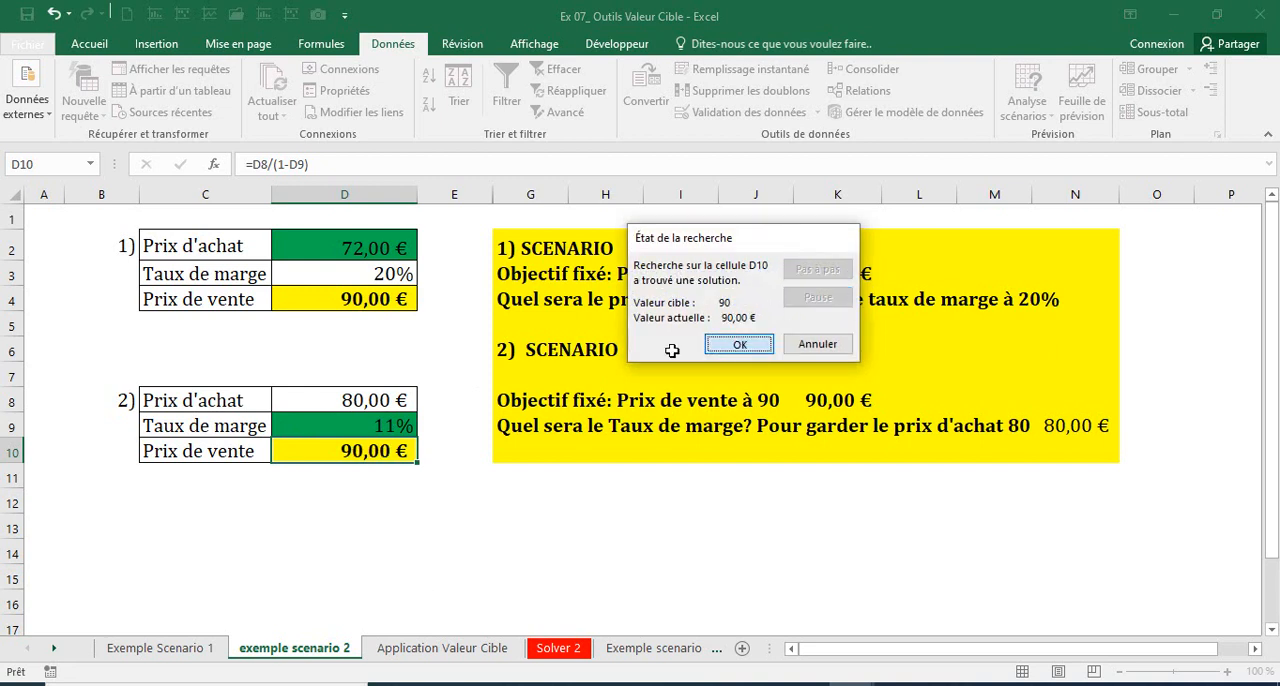
{"action": "left_click", "coordinate": [722, 345]}
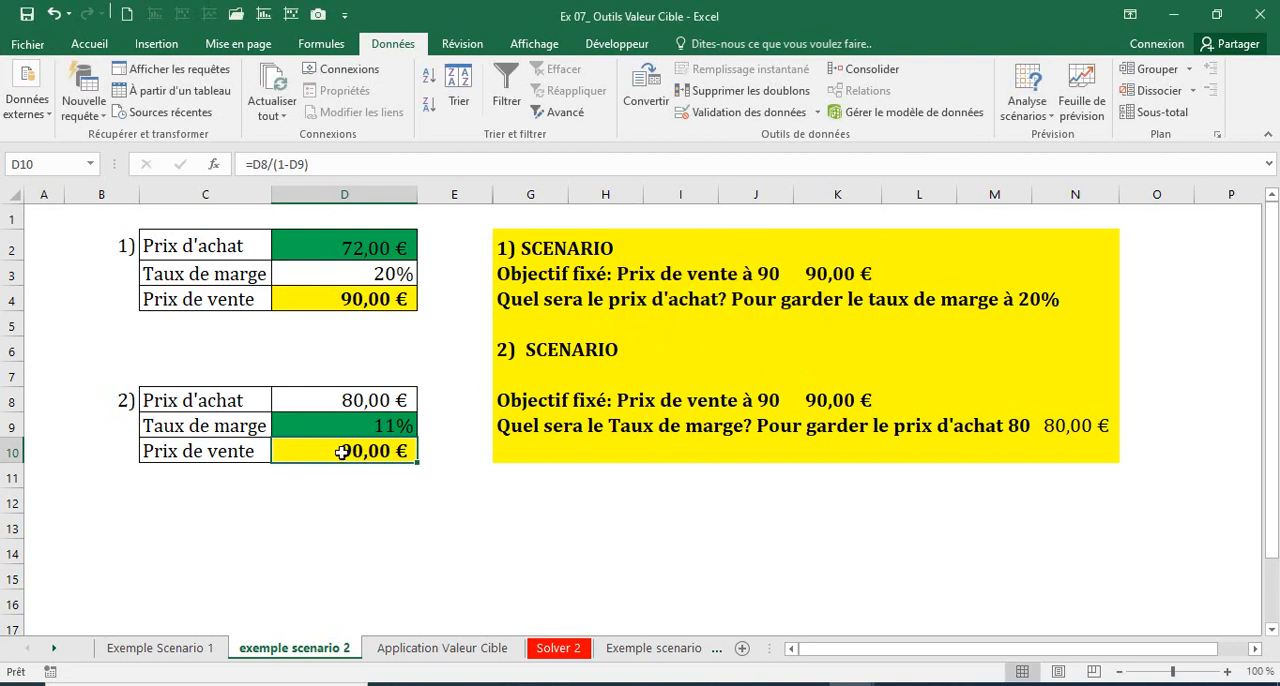
{"action": "left_click", "coordinate": [328, 399]}
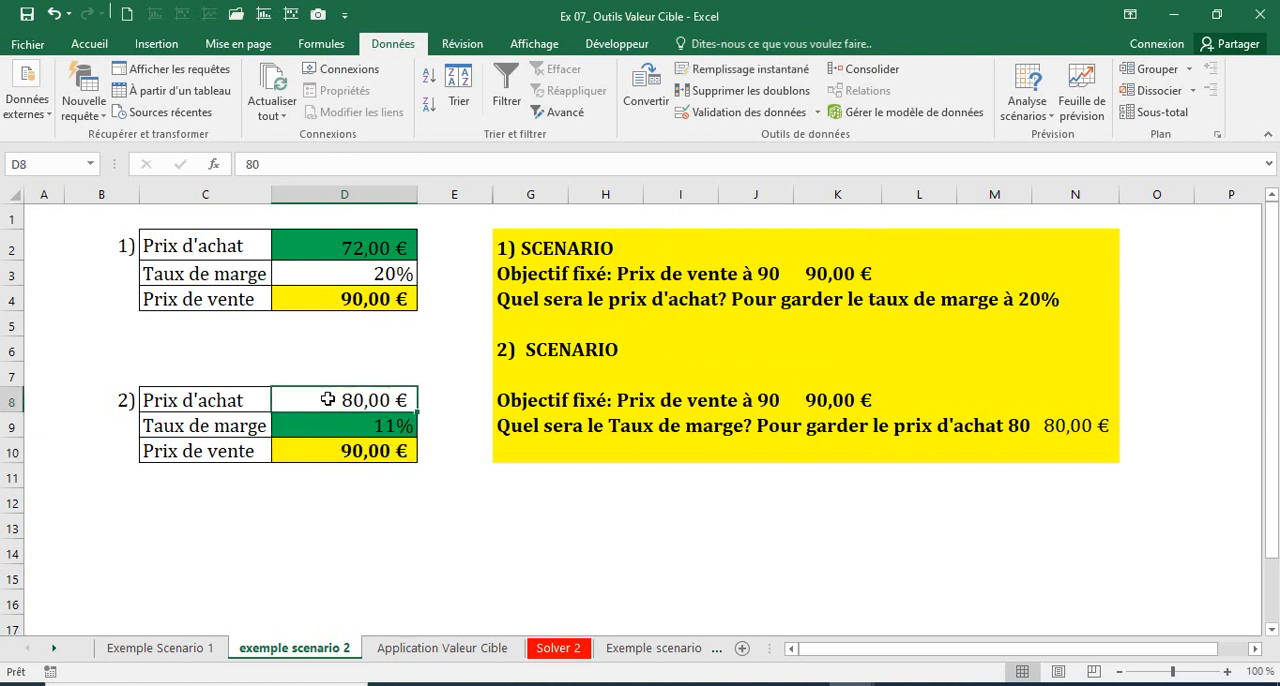
{"action": "left_click", "coordinate": [337, 426]}
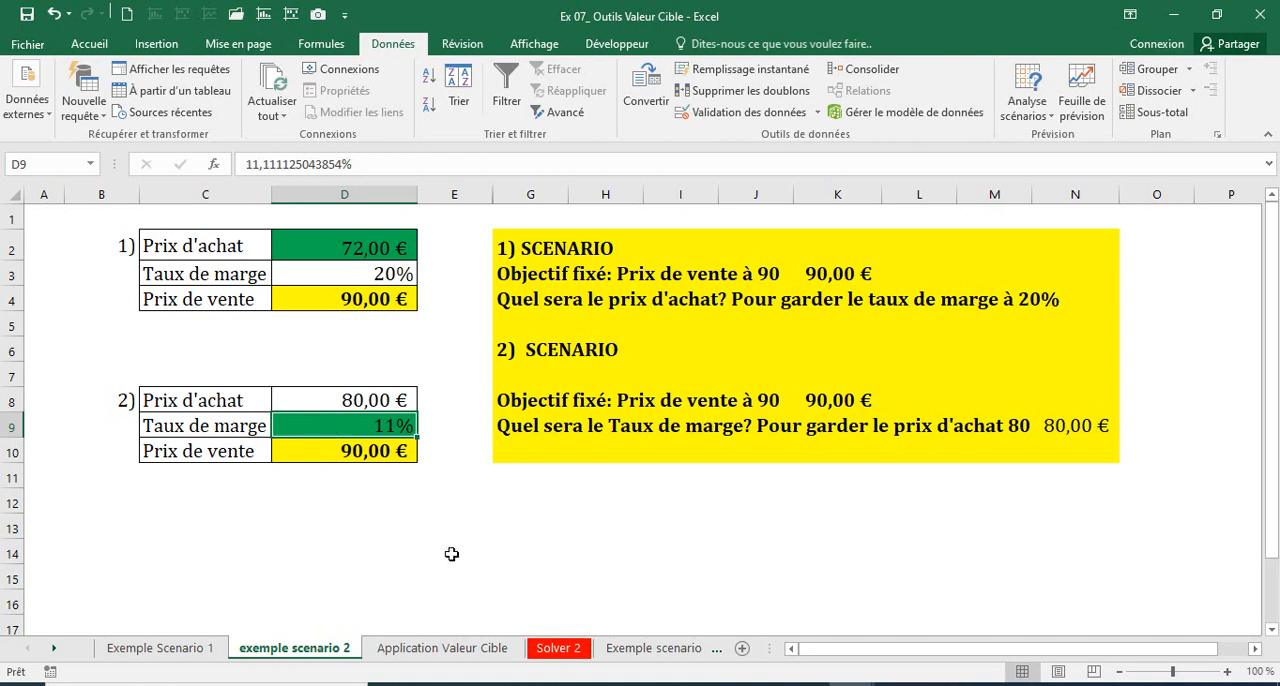
Step: Open the Application Valeur Cible sheet and review the 2000 Dhs total margin objective and the Marge totale formula in B10
{"action": "key", "text": "ctrl+Page_Down"}
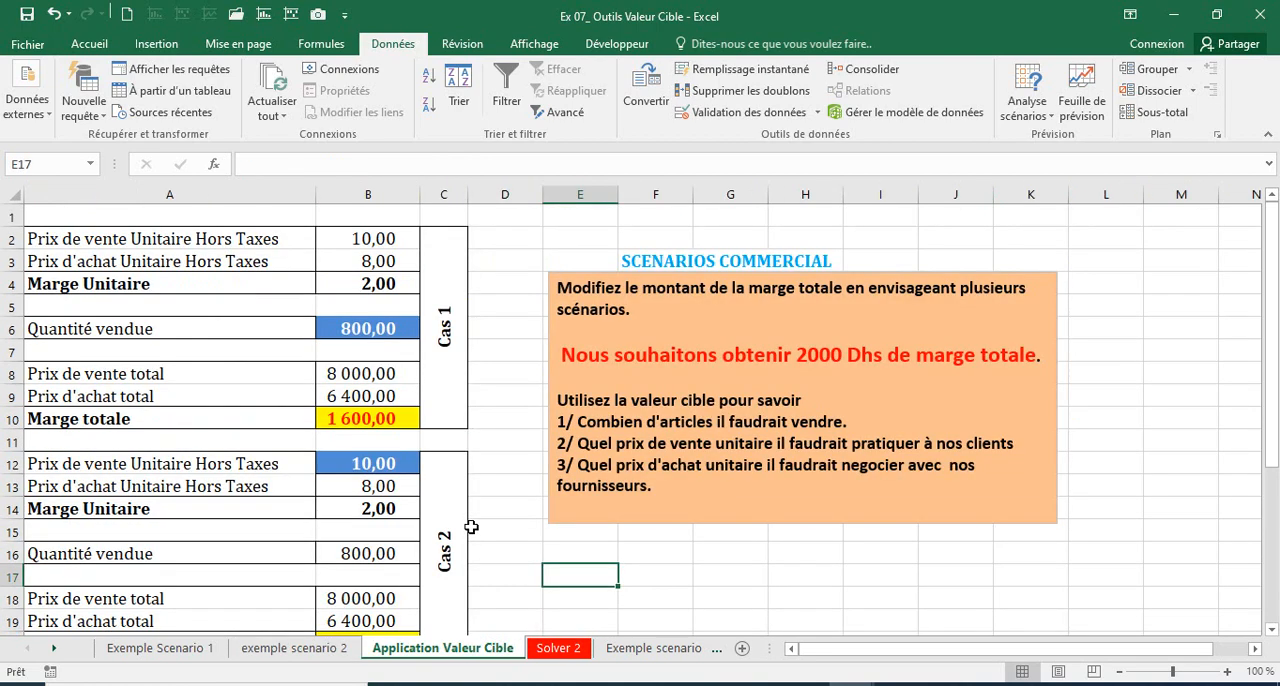
{"action": "left_click", "coordinate": [500, 449]}
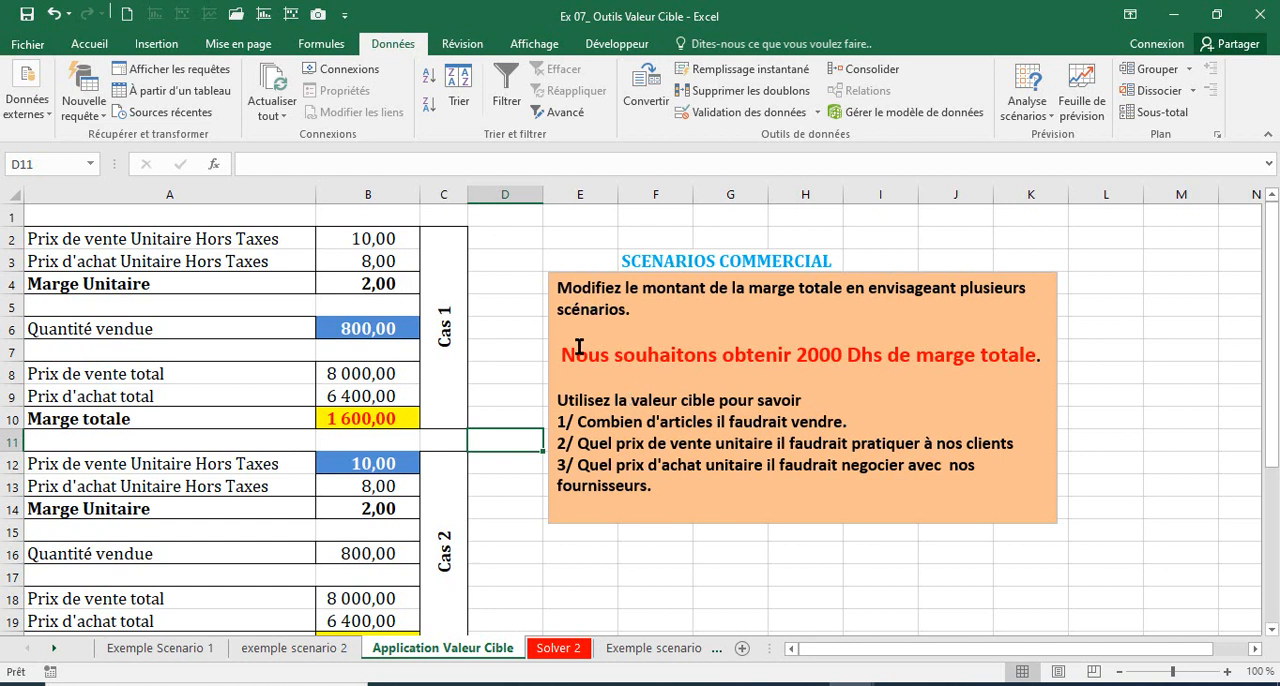
{"action": "left_click", "coordinate": [906, 361]}
{"action": "left_click_drag", "start_coordinate": [906, 361], "coordinate": [1031, 366]}
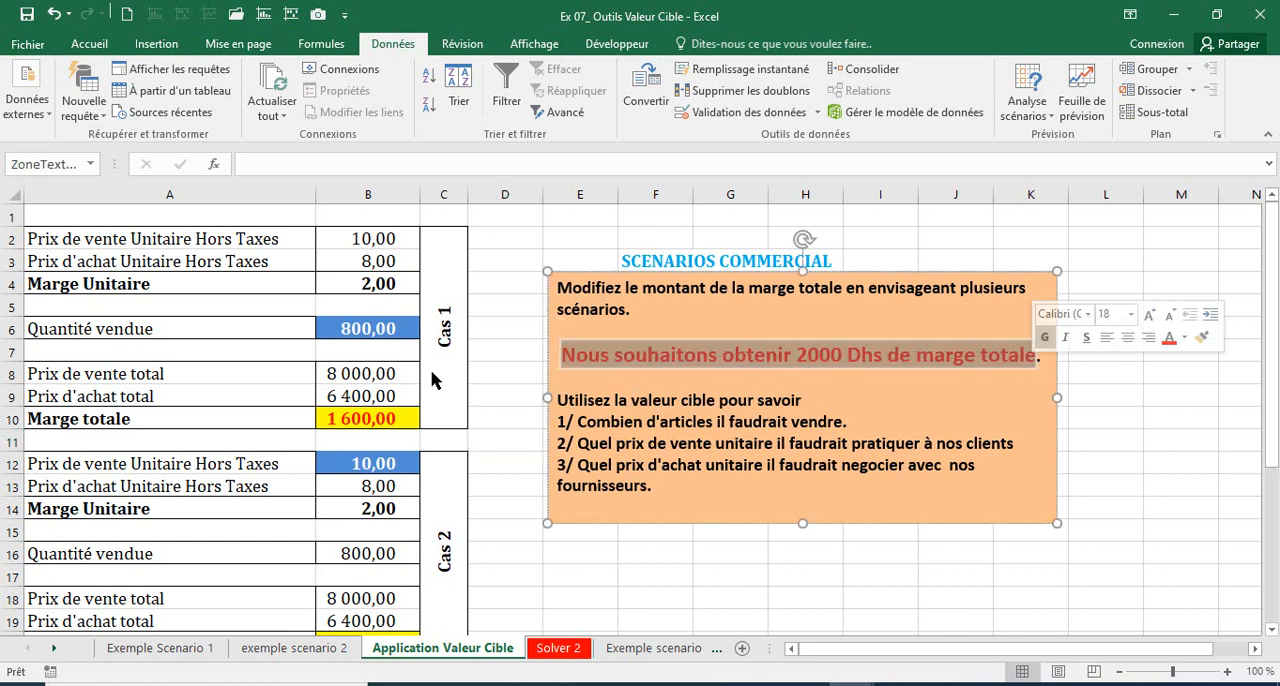
{"action": "left_click", "coordinate": [349, 414]}
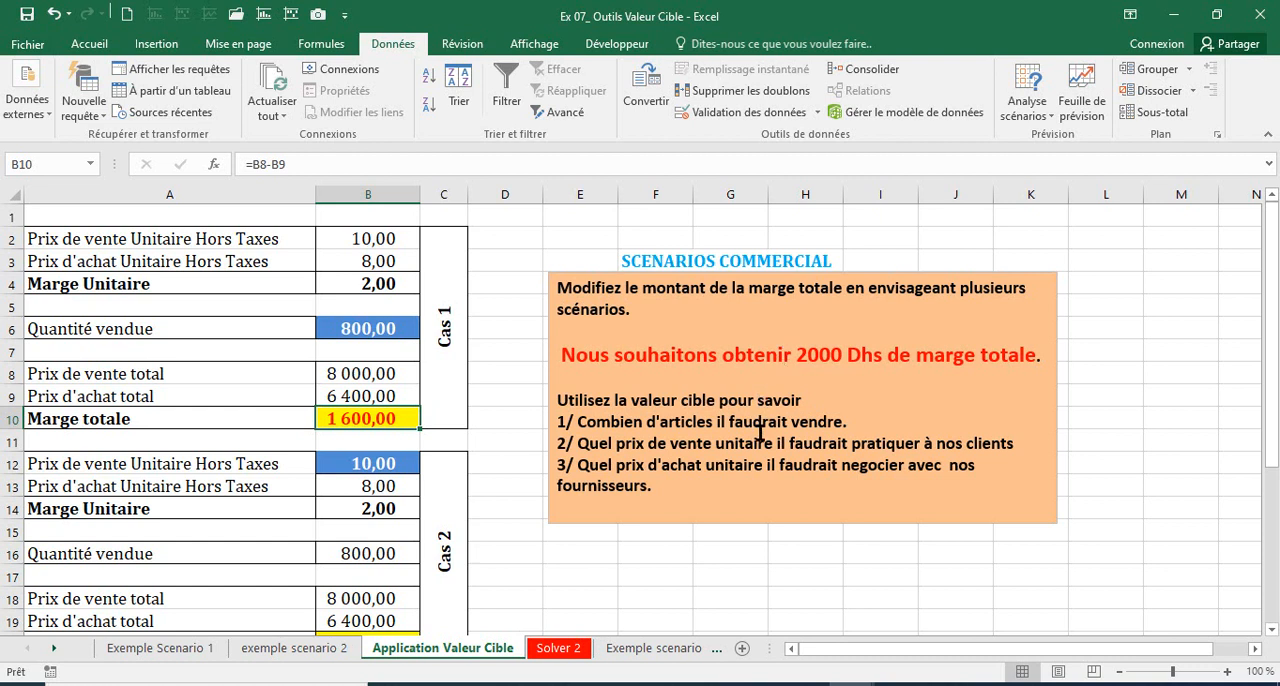
Step: Read the questions on quantity to sell and unit selling price, checking question 1 against Quantité vendue in B6 and Marge totale in B10
{"action": "left_click_drag", "start_coordinate": [557, 422], "coordinate": [883, 422]}
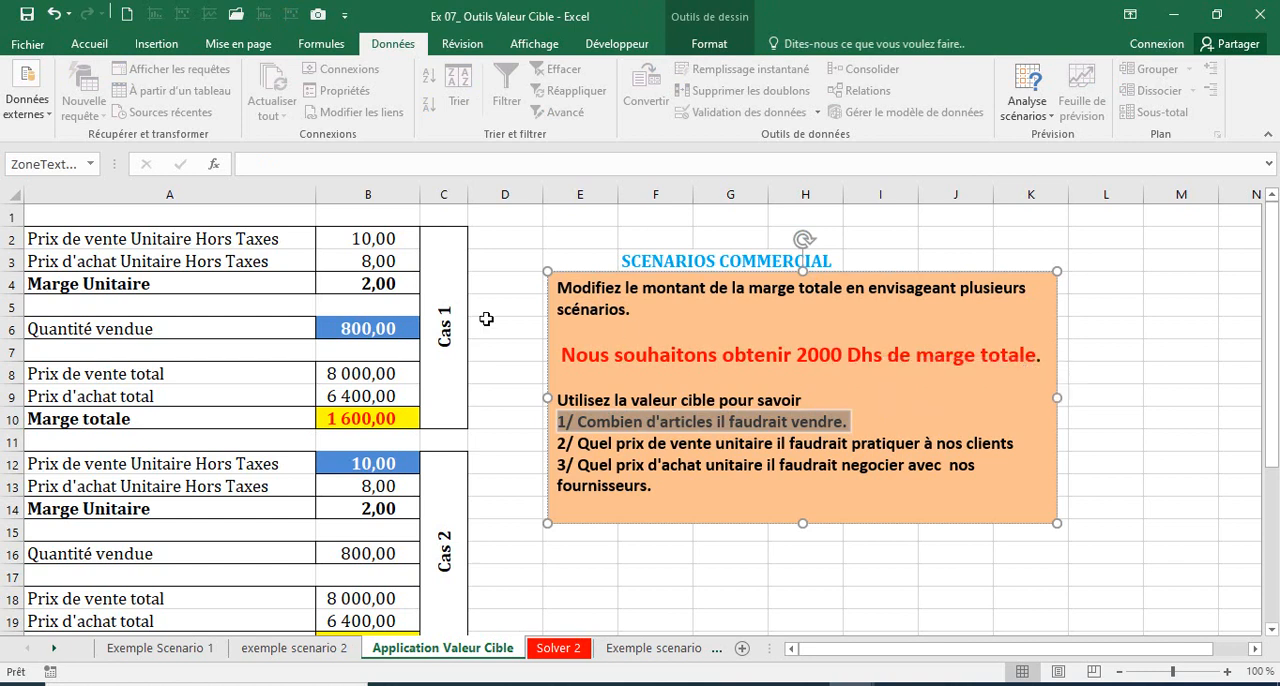
{"action": "left_click", "coordinate": [355, 328]}
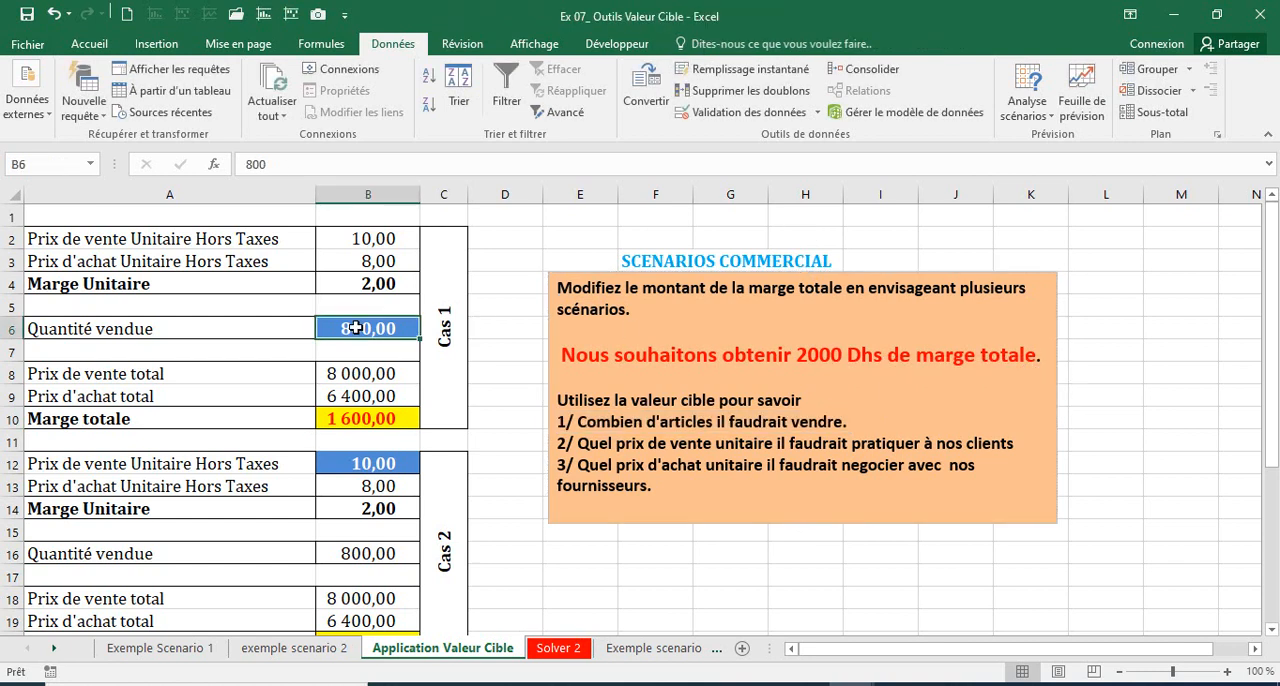
{"action": "left_click", "coordinate": [347, 418]}
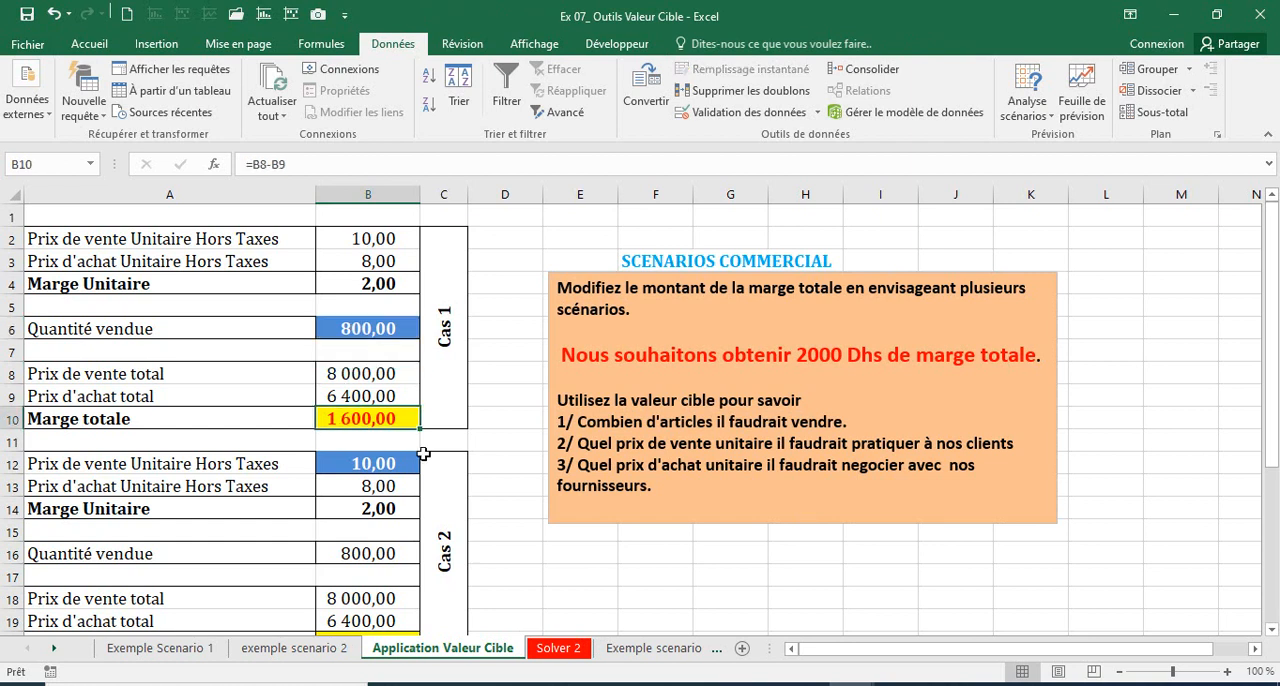
{"action": "left_click", "coordinate": [576, 443]}
{"action": "left_click_drag", "start_coordinate": [576, 443], "coordinate": [1028, 441]}
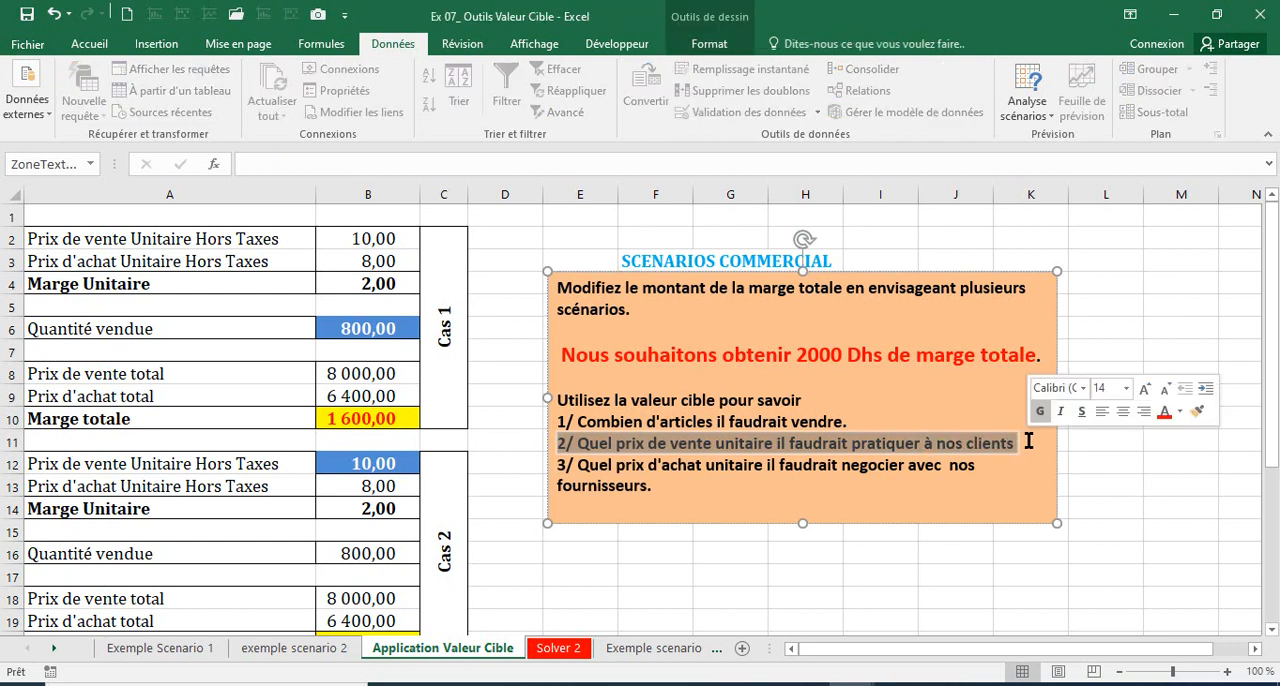
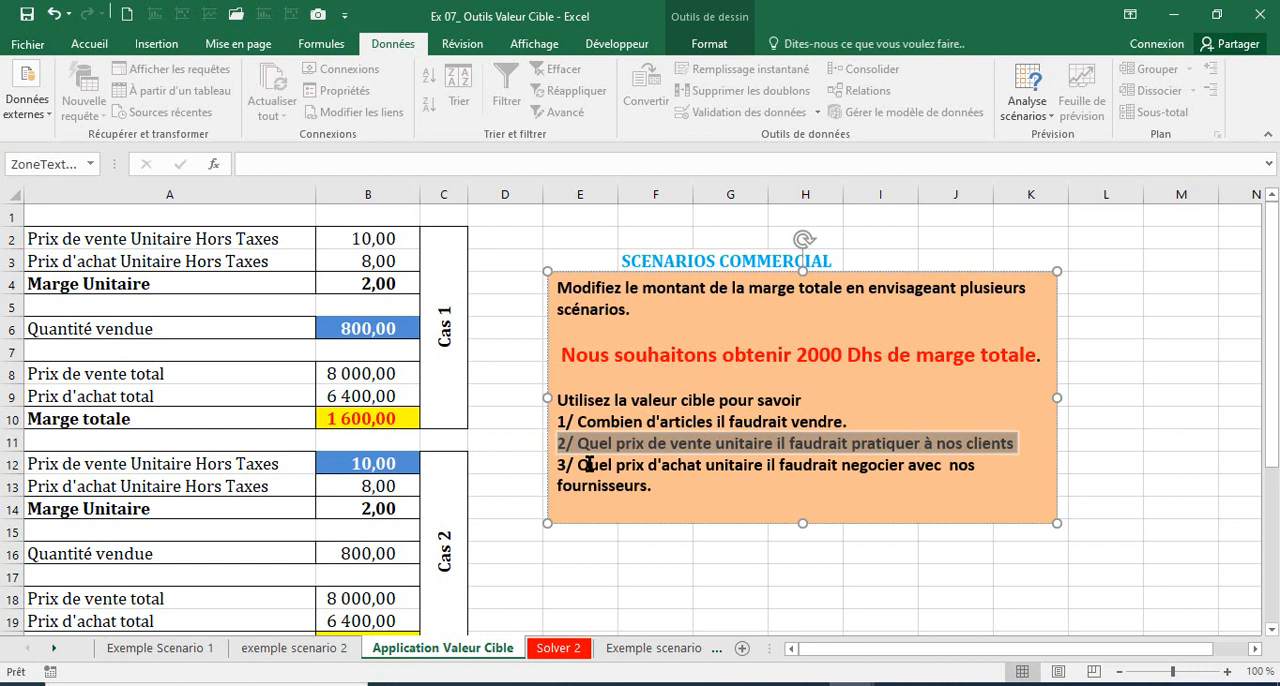
Step: Run Valeur cible to bring Cas 1's Marge totale in B10 to 2000 by changing Quantité vendue in B6, and widen column B
{"action": "left_click", "coordinate": [339, 421]}
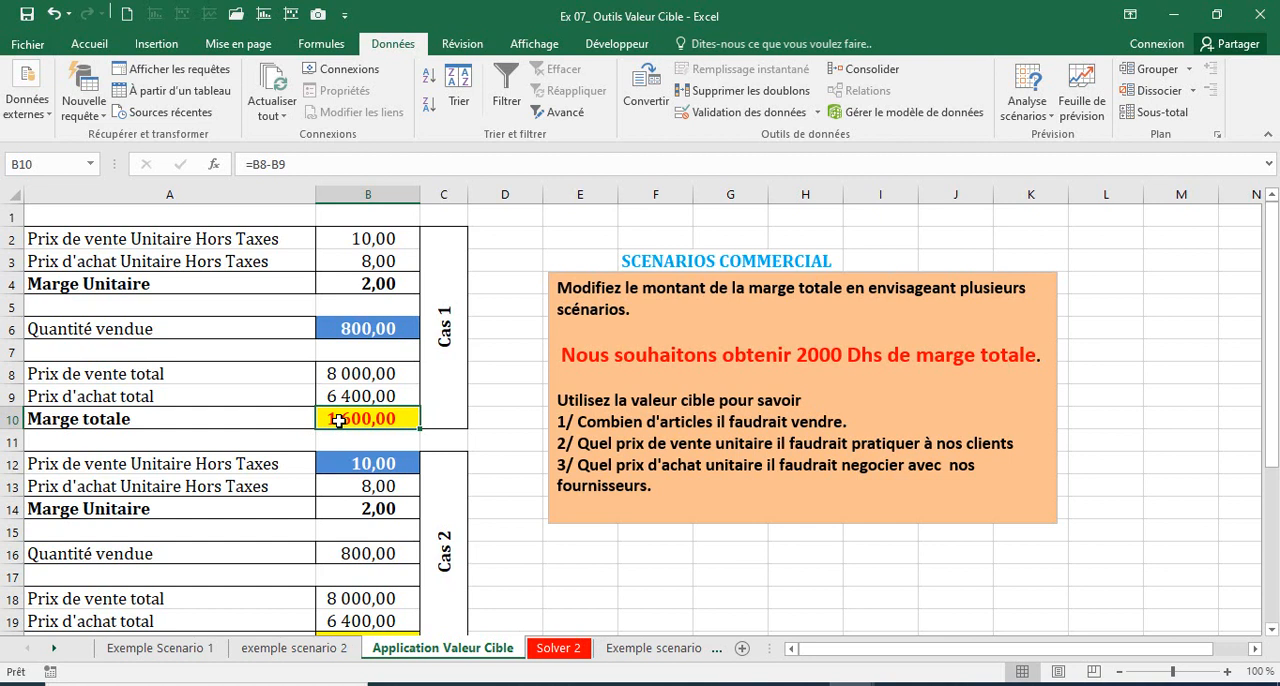
{"action": "left_click", "coordinate": [1030, 108]}
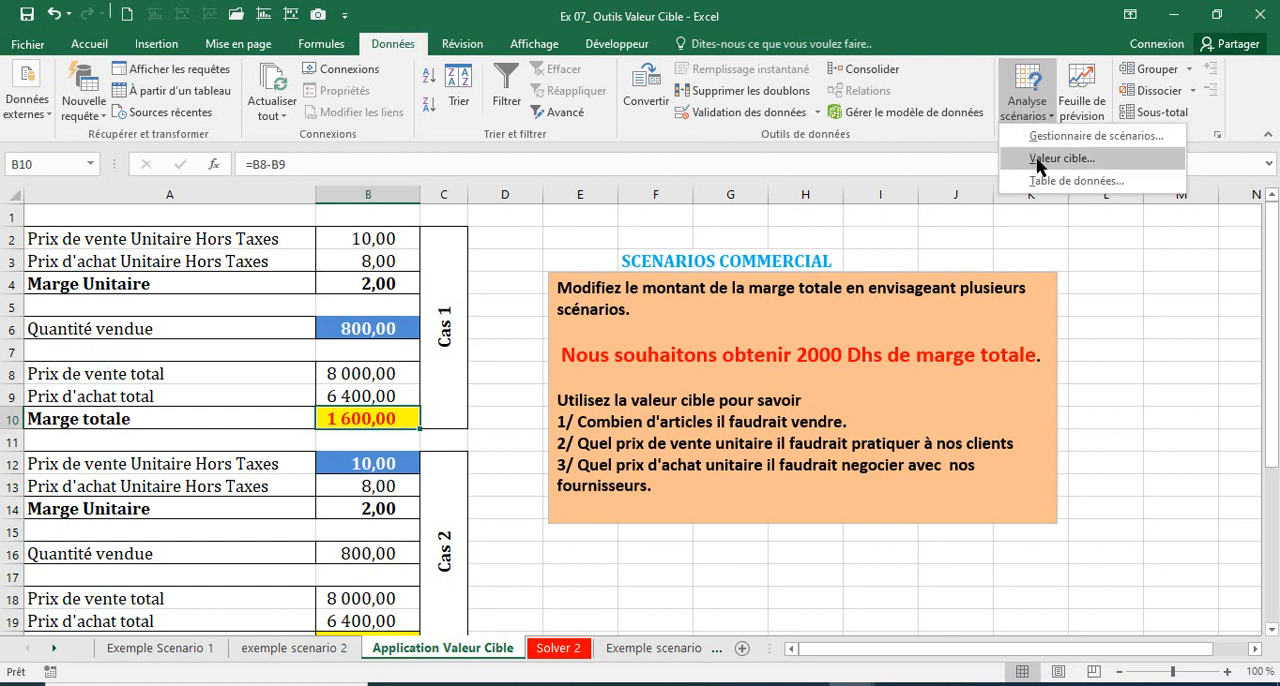
{"action": "left_click", "coordinate": [1050, 158]}
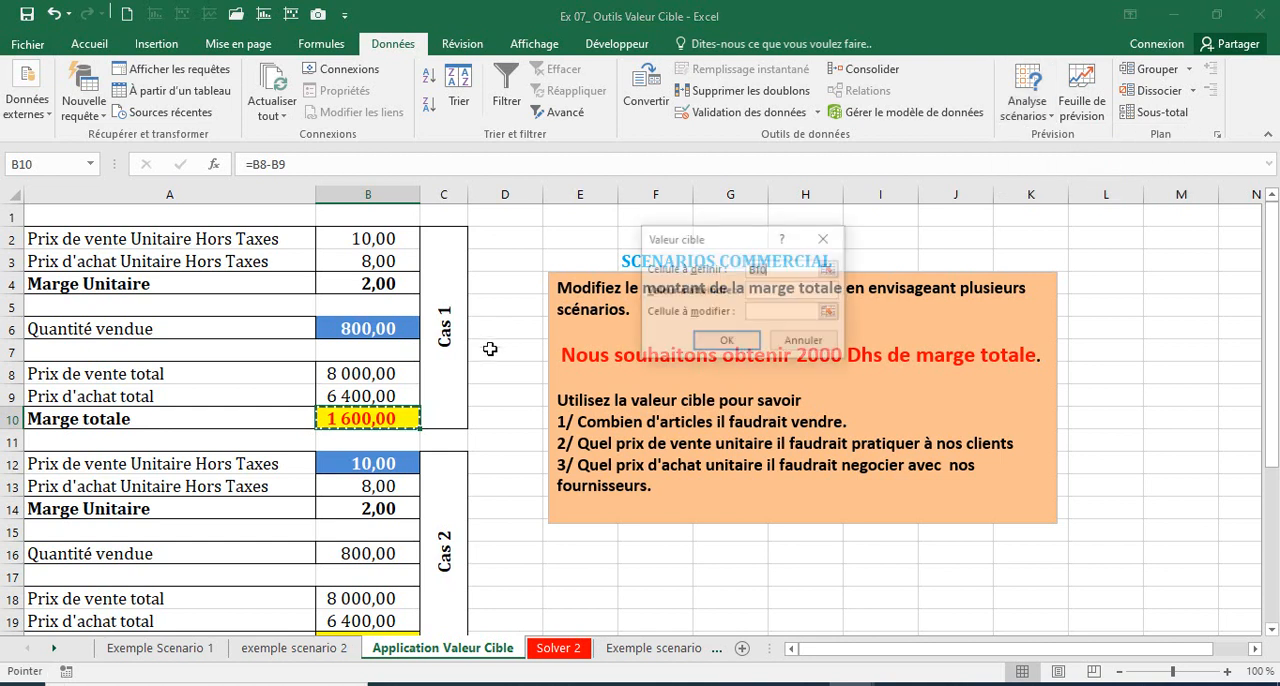
{"action": "left_click", "coordinate": [363, 420]}
{"action": "key", "text": "Tab"}
{"action": "type", "text": "000"}
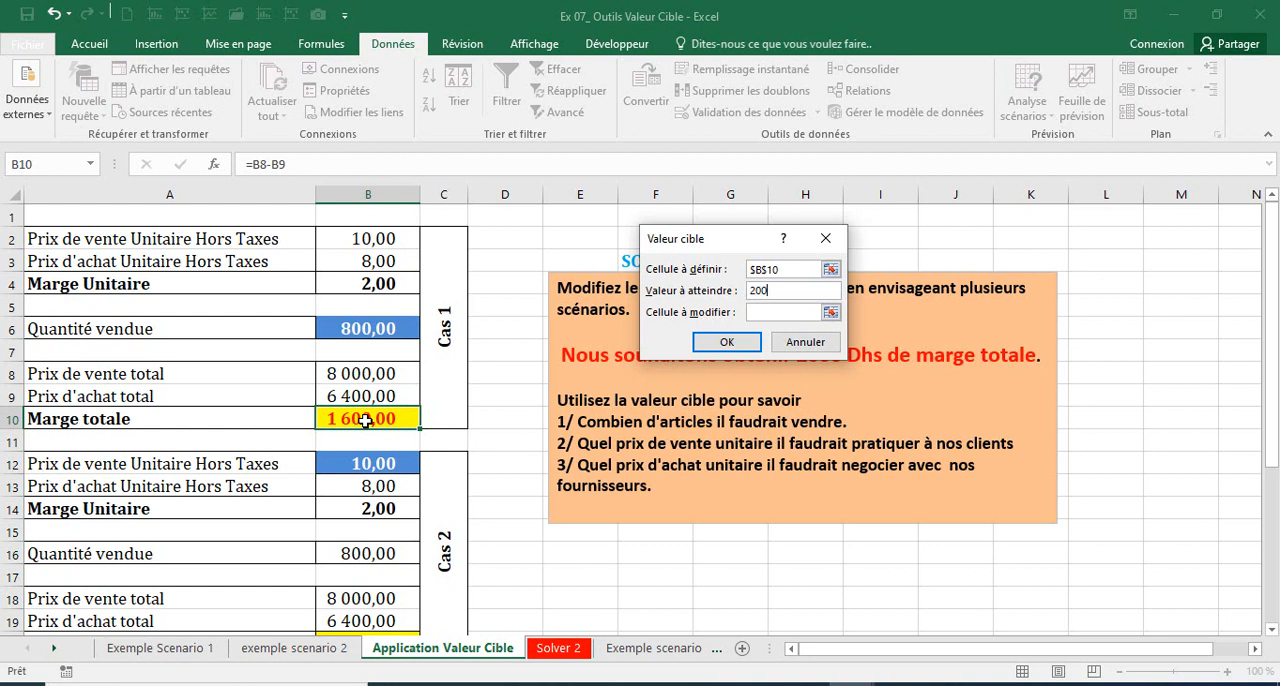
{"action": "key", "text": "Tab"}
{"action": "left_click", "coordinate": [386, 327]}
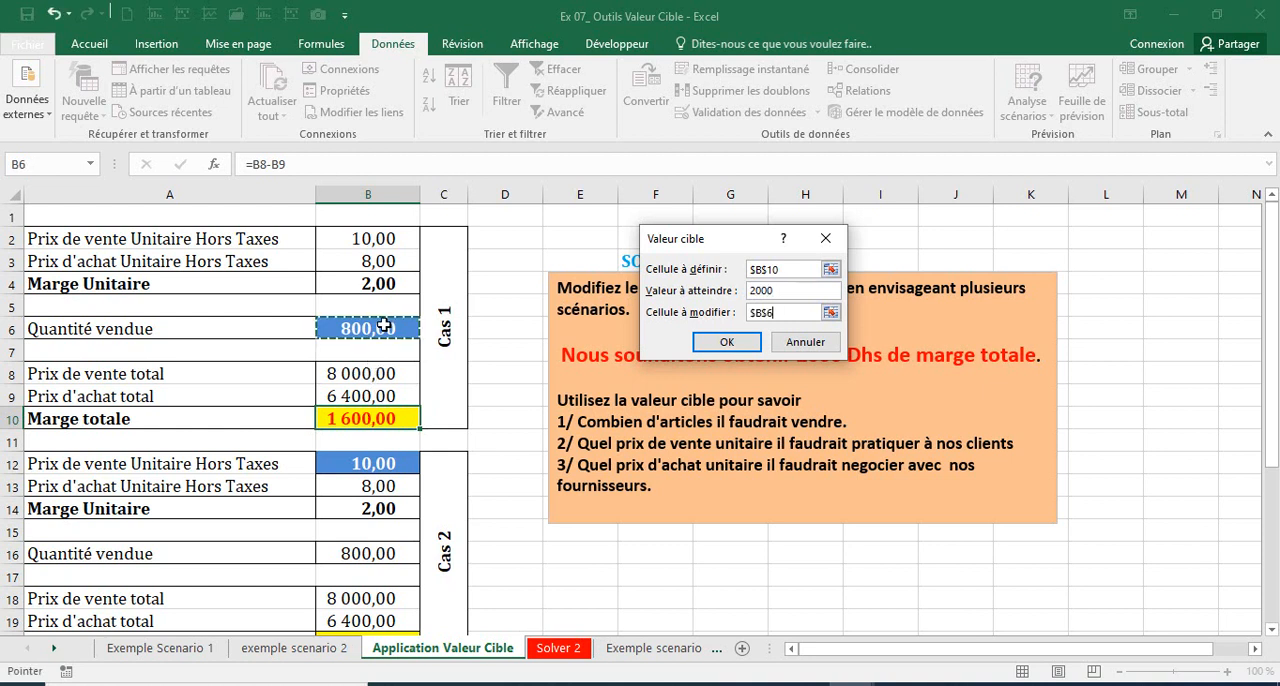
{"action": "left_click", "coordinate": [727, 342]}
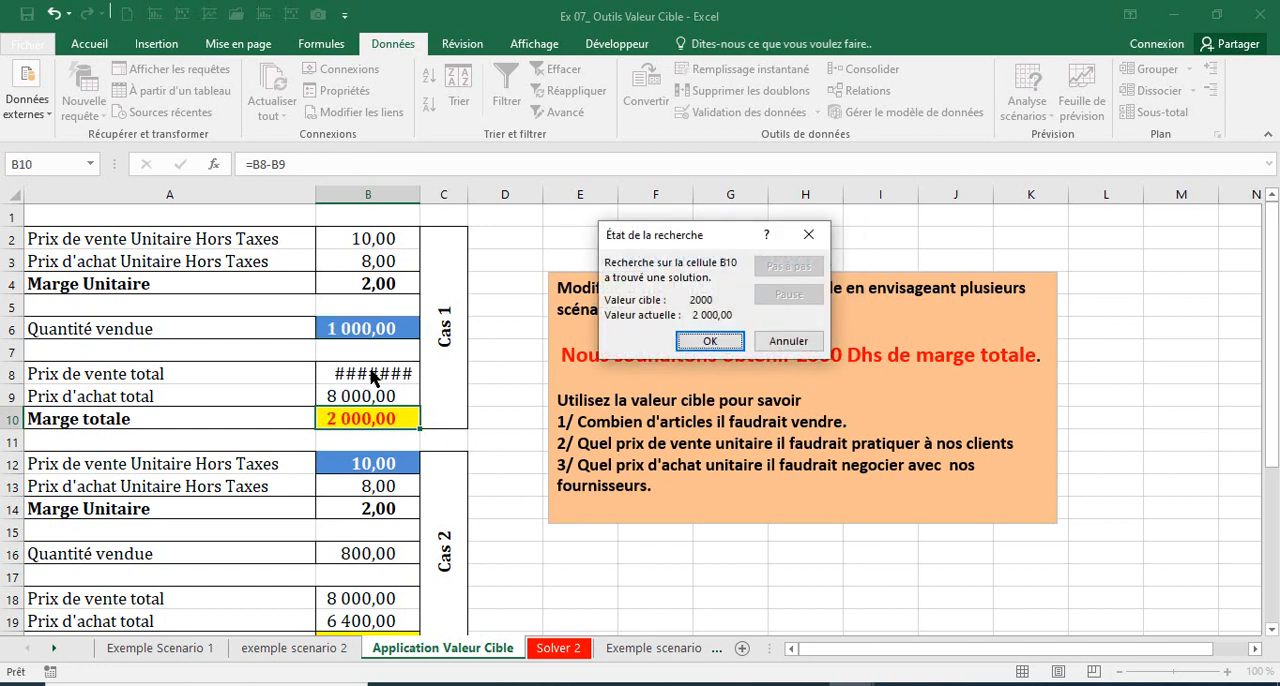
{"action": "left_click", "coordinate": [706, 341]}
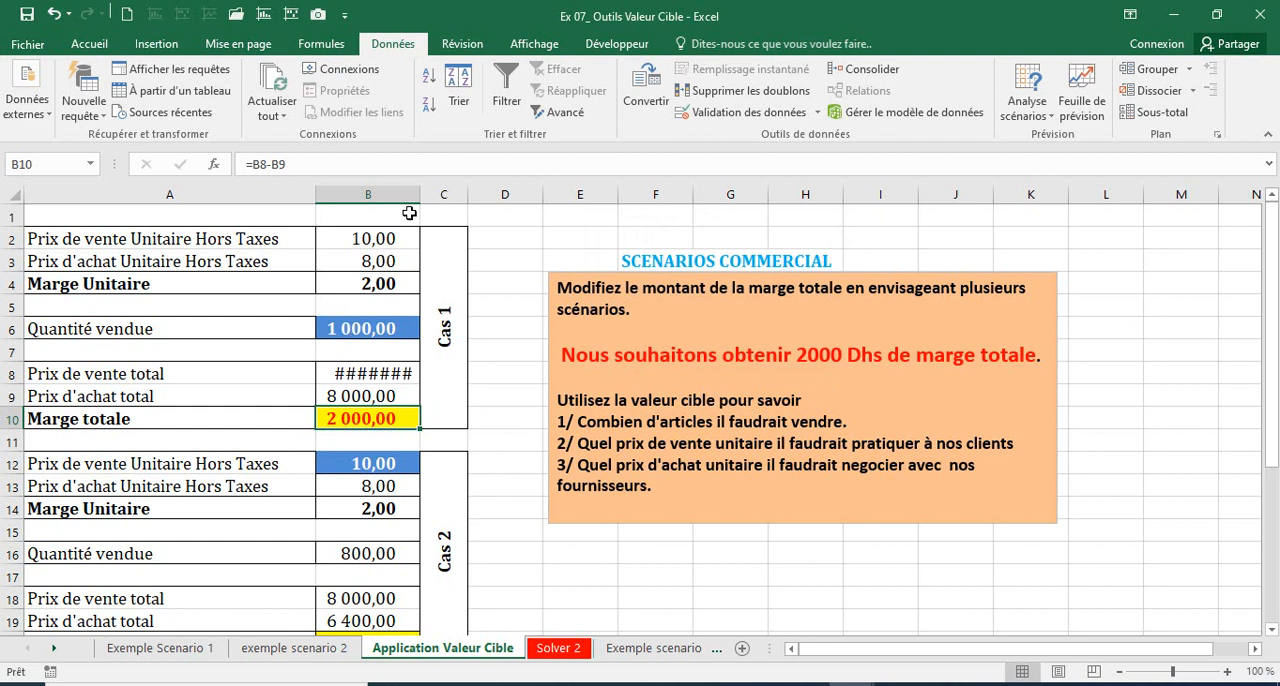
{"action": "left_click_drag", "start_coordinate": [440, 192], "coordinate": [438, 192]}
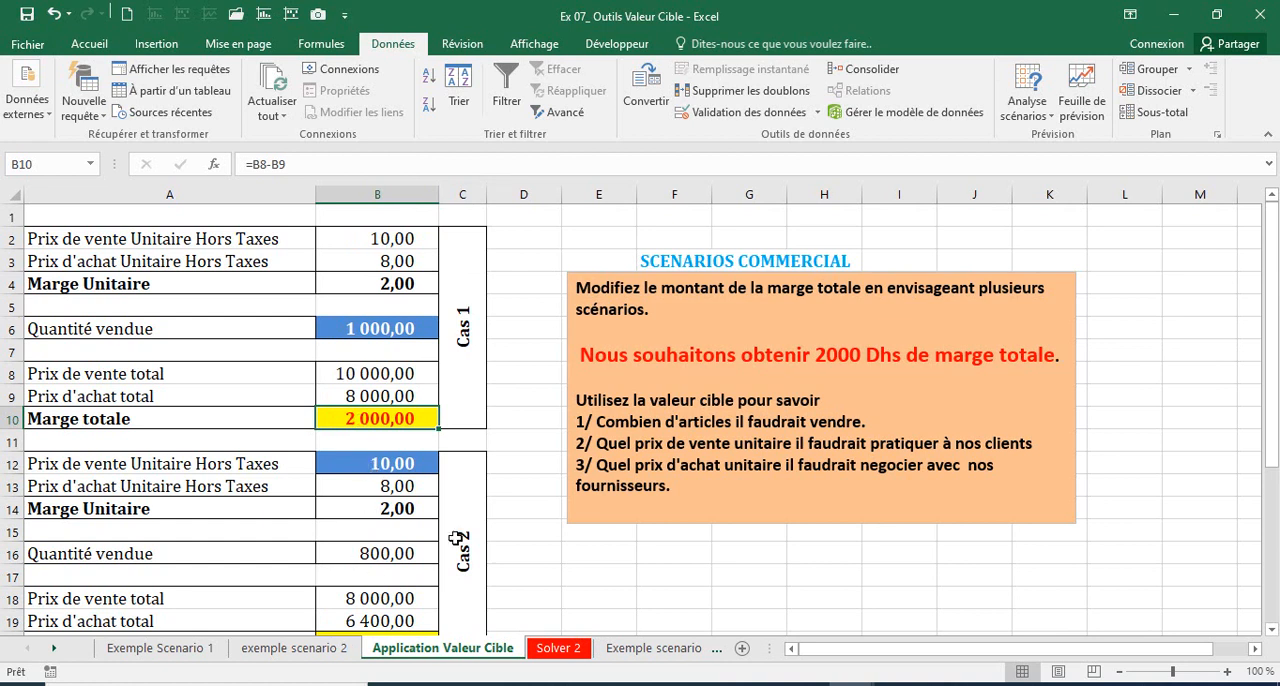
Step: Check Cas 2's Marge totale formula in B20 and its Prix de vente Unitaire Hors Taxes in row 12
{"action": "scroll", "coordinate": [700, 350], "scroll_direction": "down", "scroll_amount": 2}
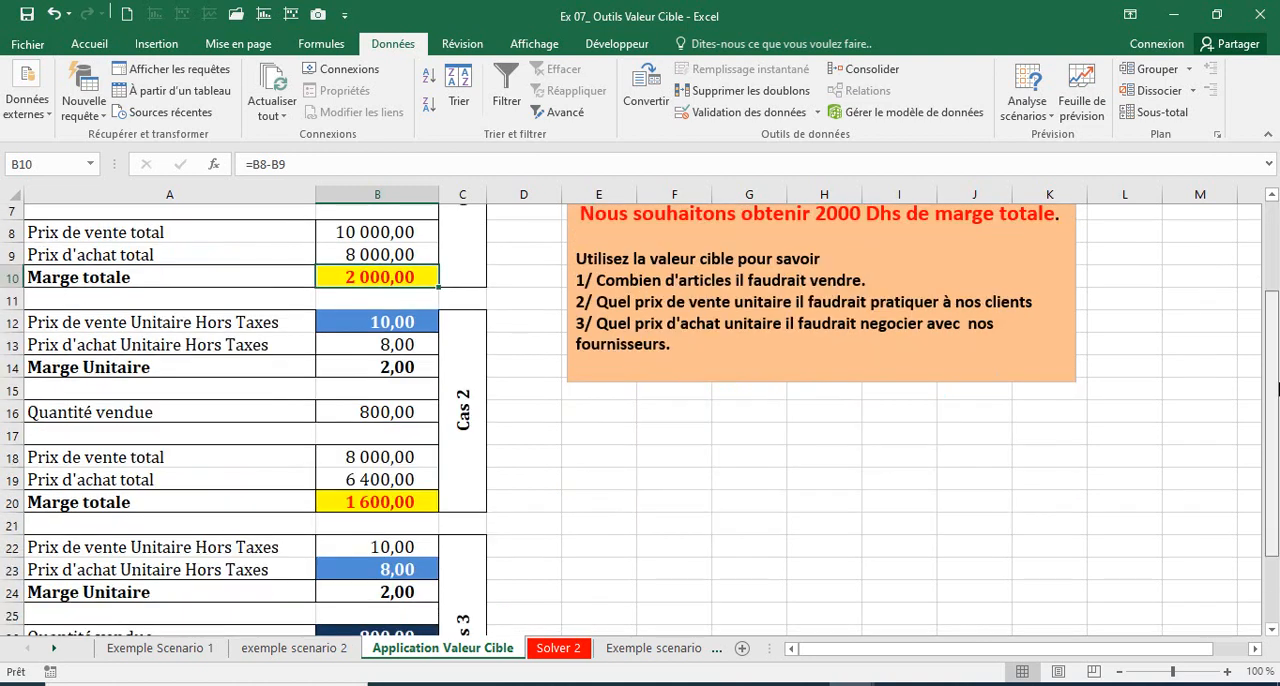
{"action": "left_click", "coordinate": [345, 507]}
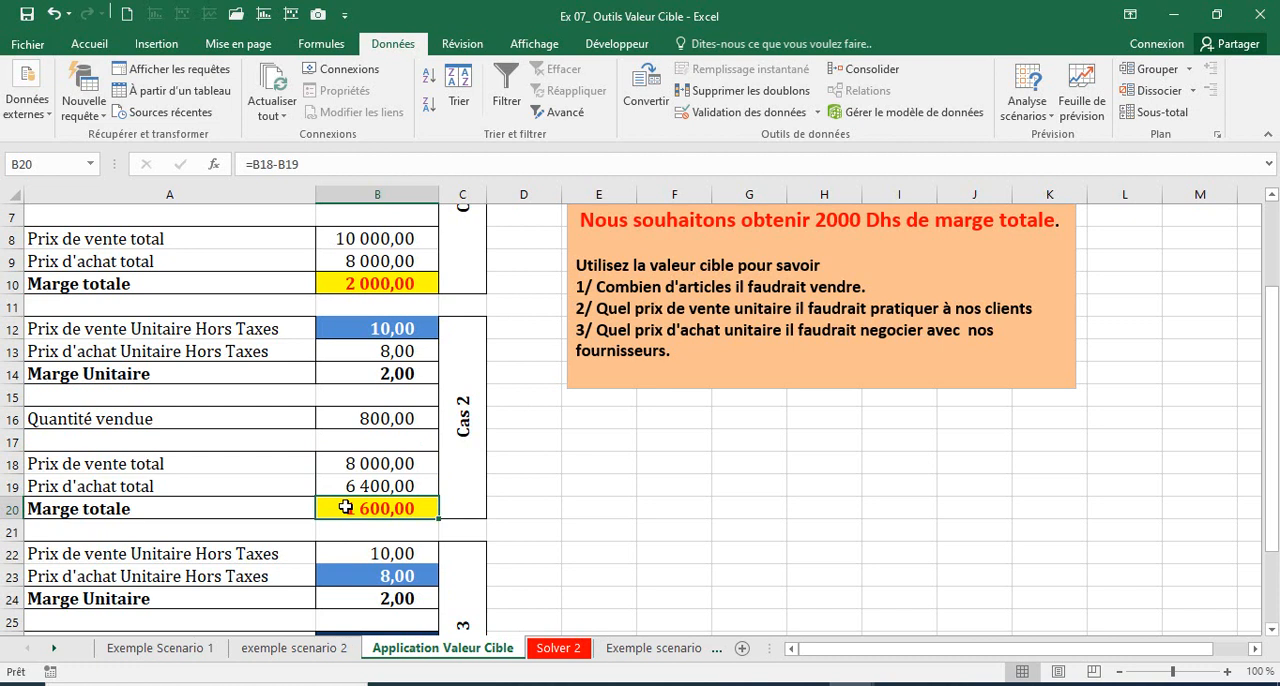
{"action": "left_click_drag", "start_coordinate": [80, 329], "coordinate": [410, 328]}
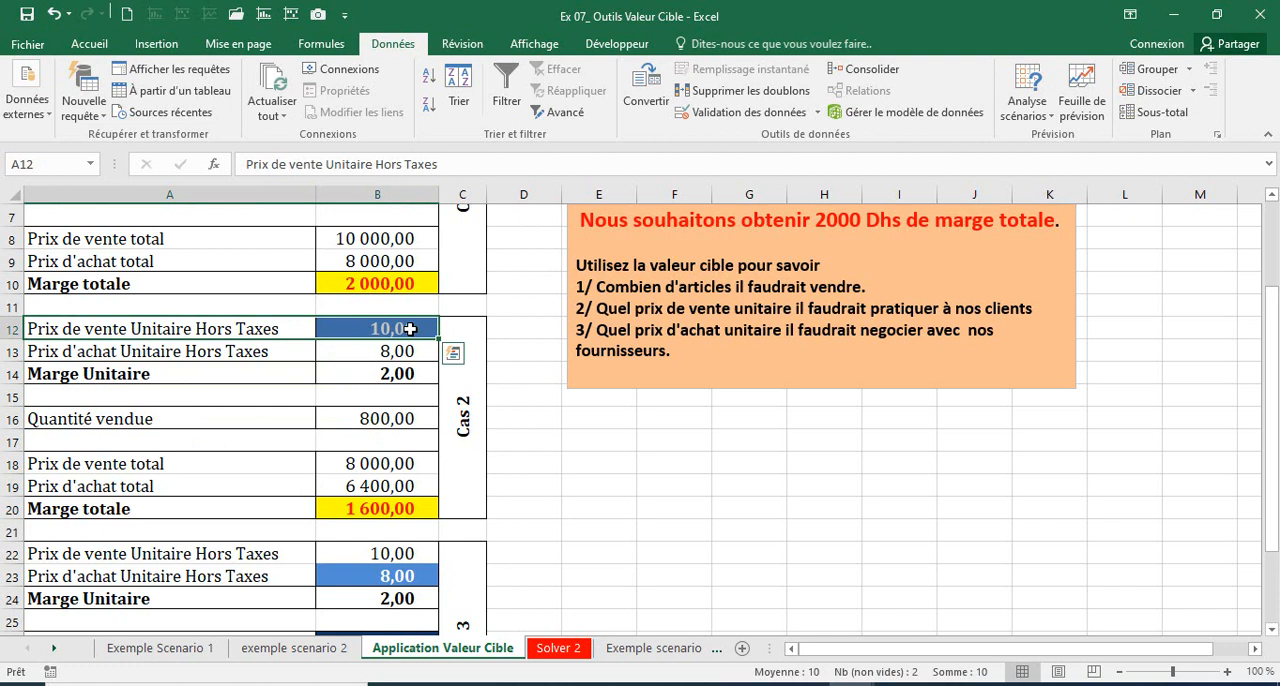
Step: Run Valeur cible to bring Marge totale in B20 to 2000 by changing the Prix de vente Unitaire in B12, and accept the solution
{"action": "left_click", "coordinate": [355, 508]}
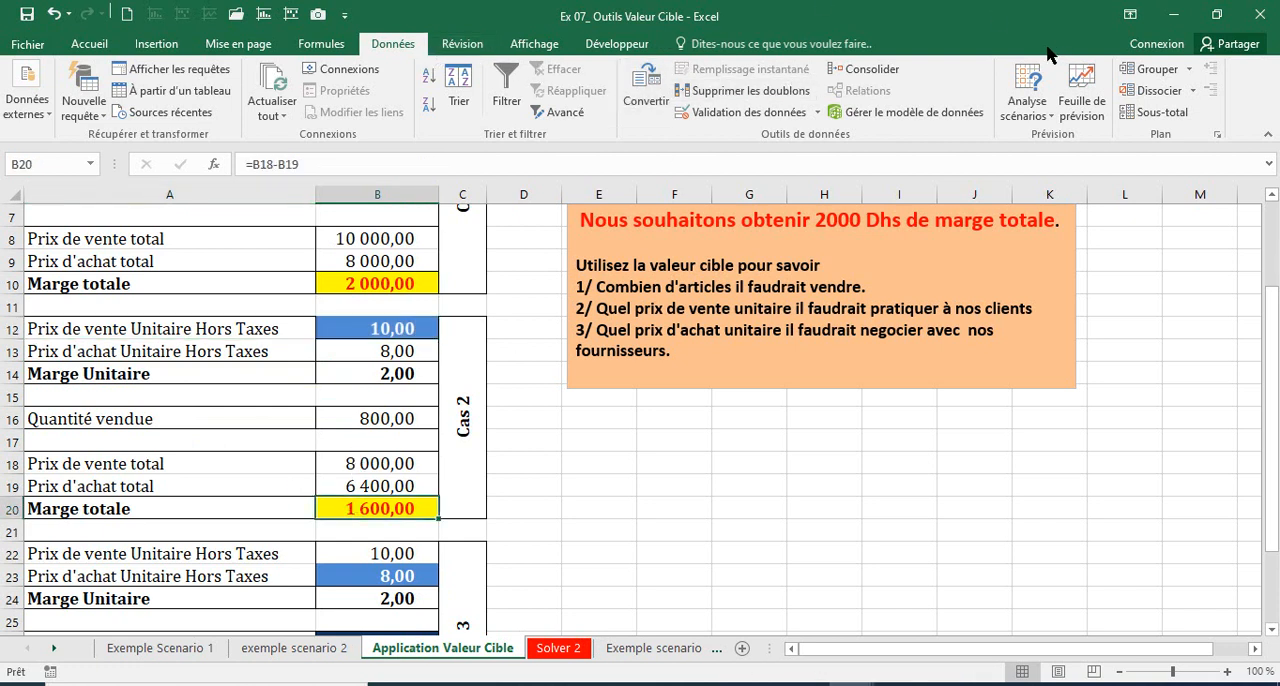
{"action": "left_click", "coordinate": [1034, 116]}
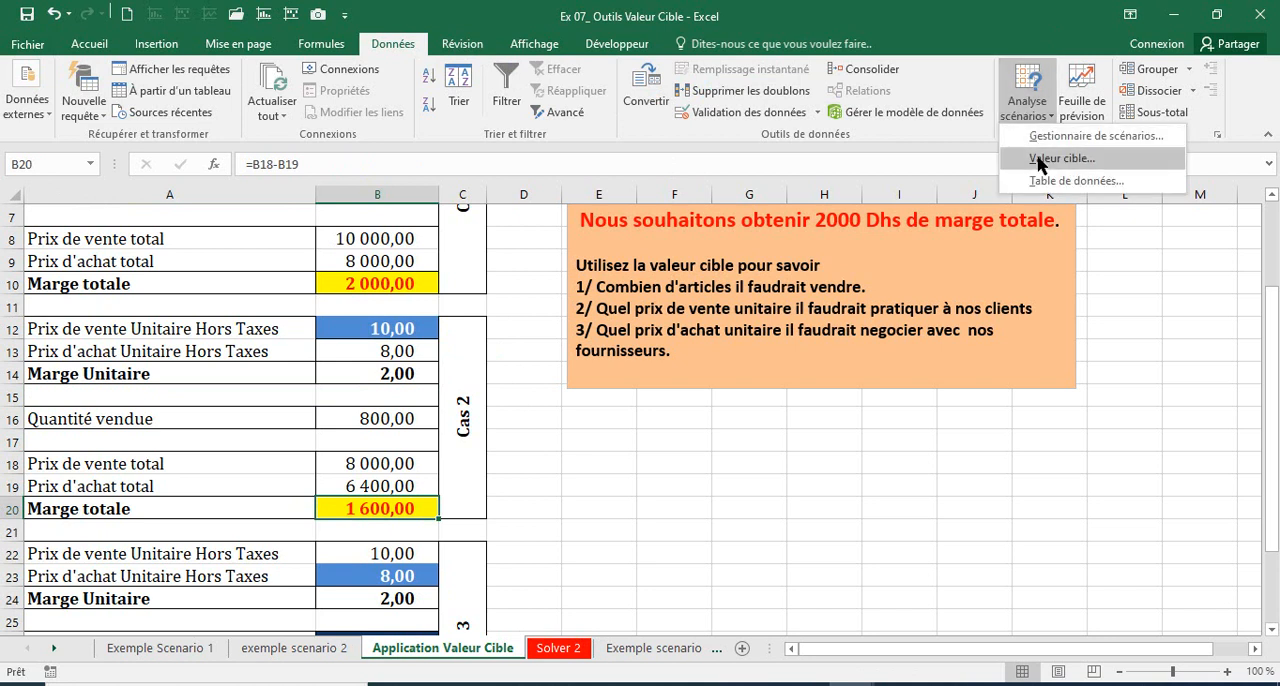
{"action": "left_click", "coordinate": [1040, 160]}
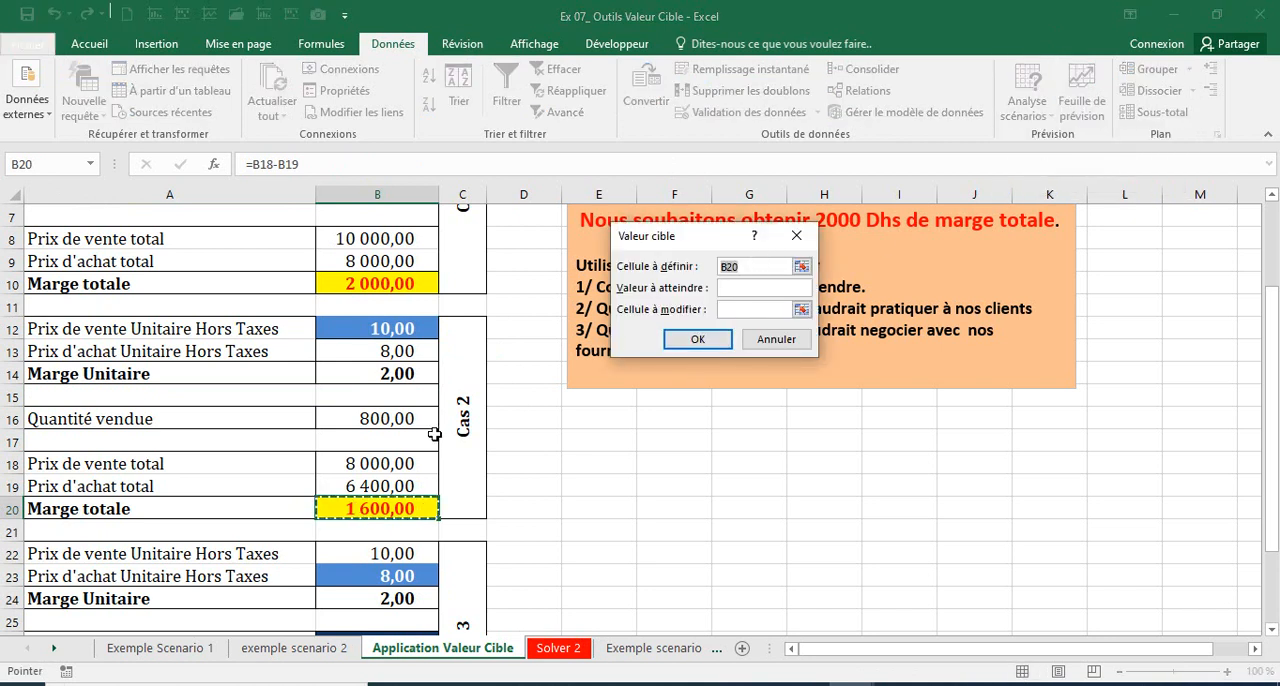
{"action": "left_click", "coordinate": [383, 509]}
{"action": "key", "text": "Tab"}
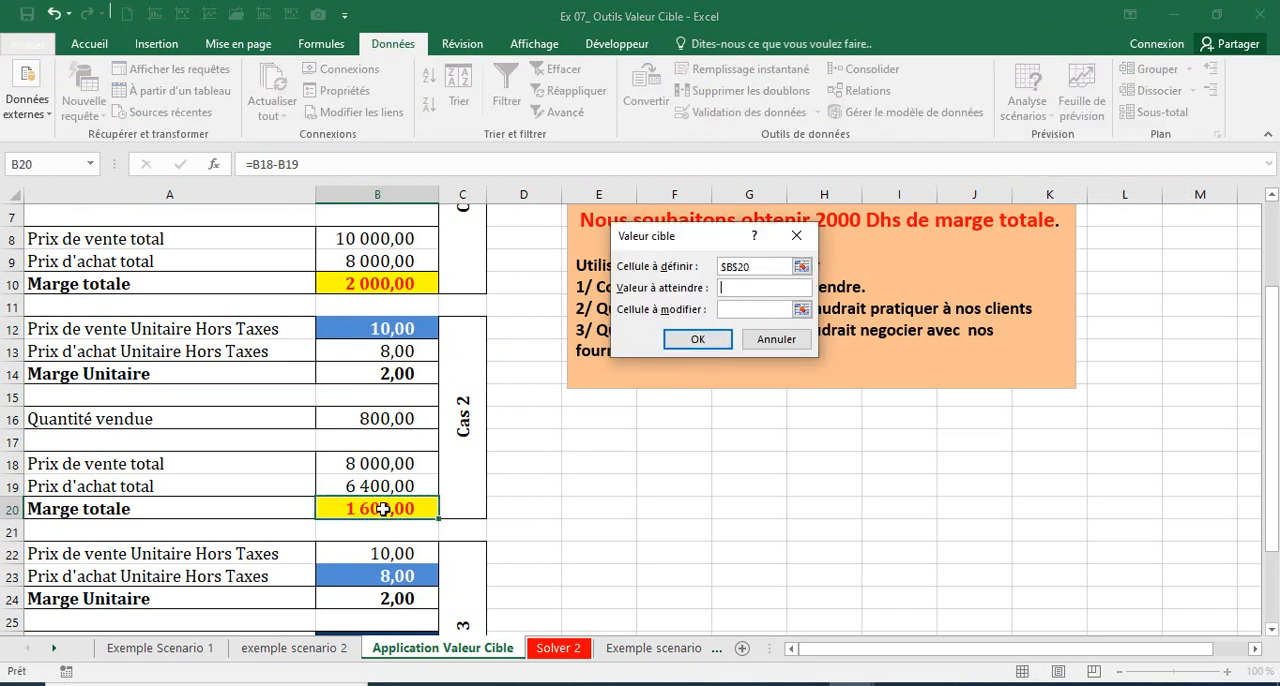
{"action": "type", "text": "2000"}
{"action": "key", "text": "Tab"}
{"action": "left_click", "coordinate": [377, 329]}
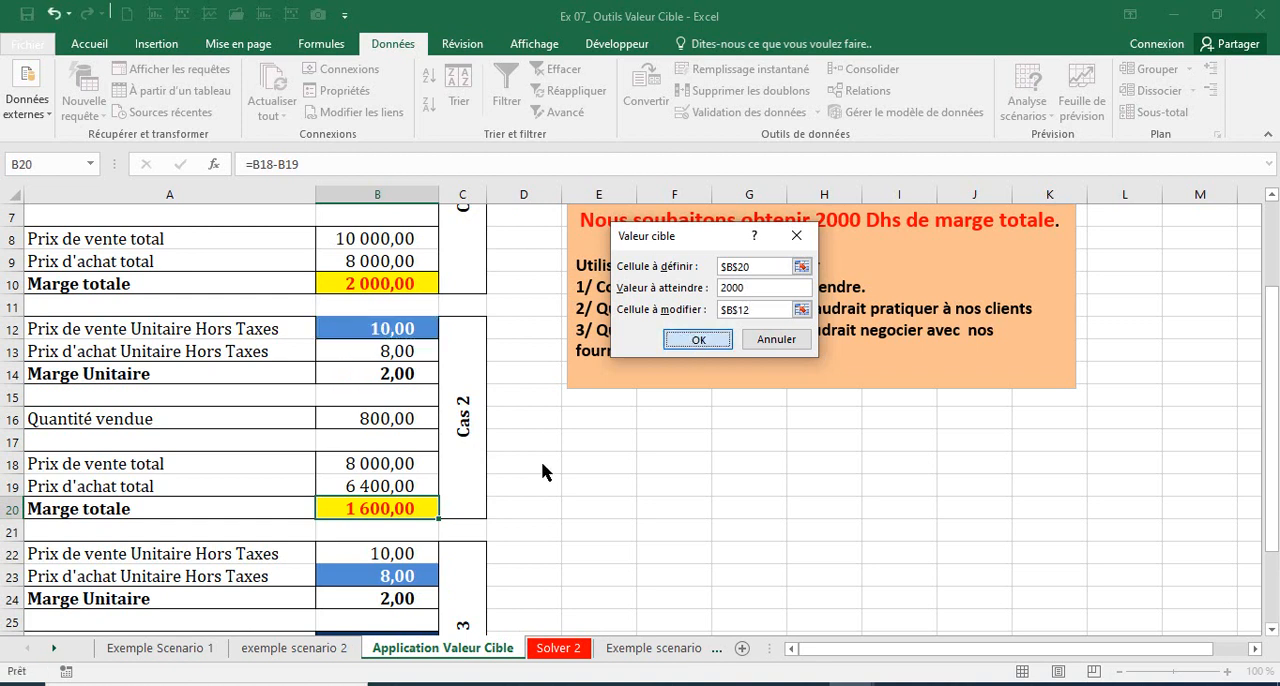
{"action": "key", "text": "Return"}
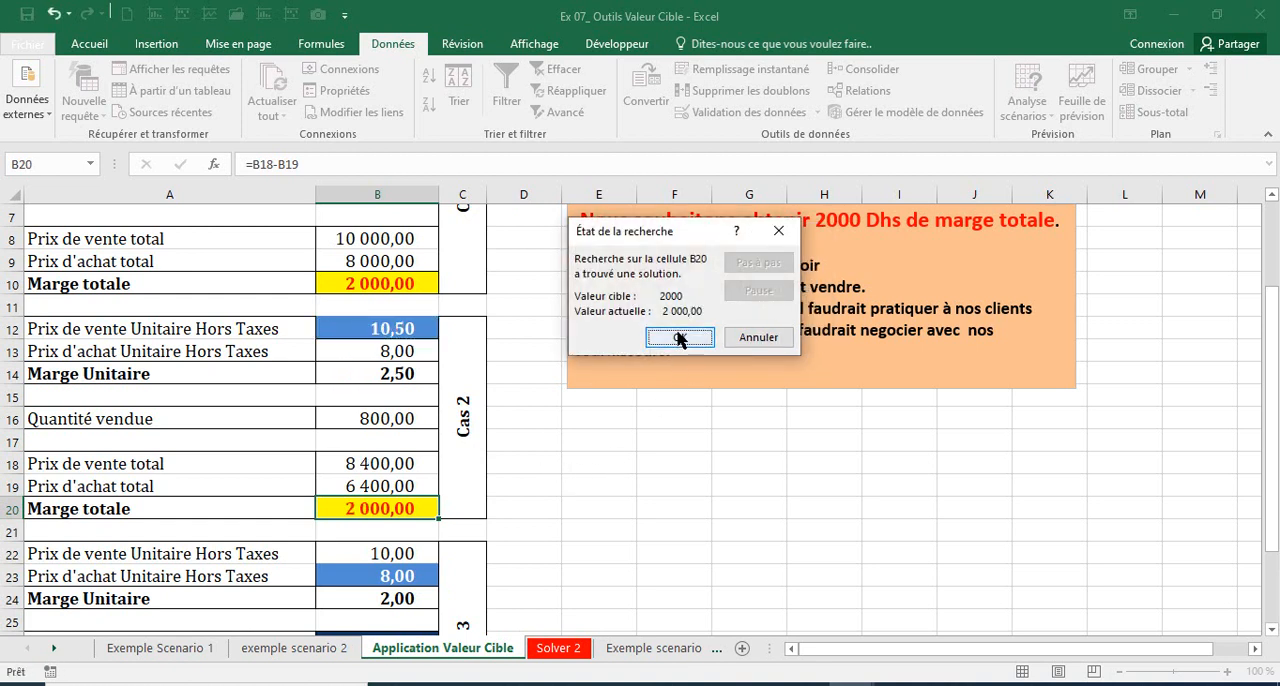
{"action": "key", "text": "Return"}
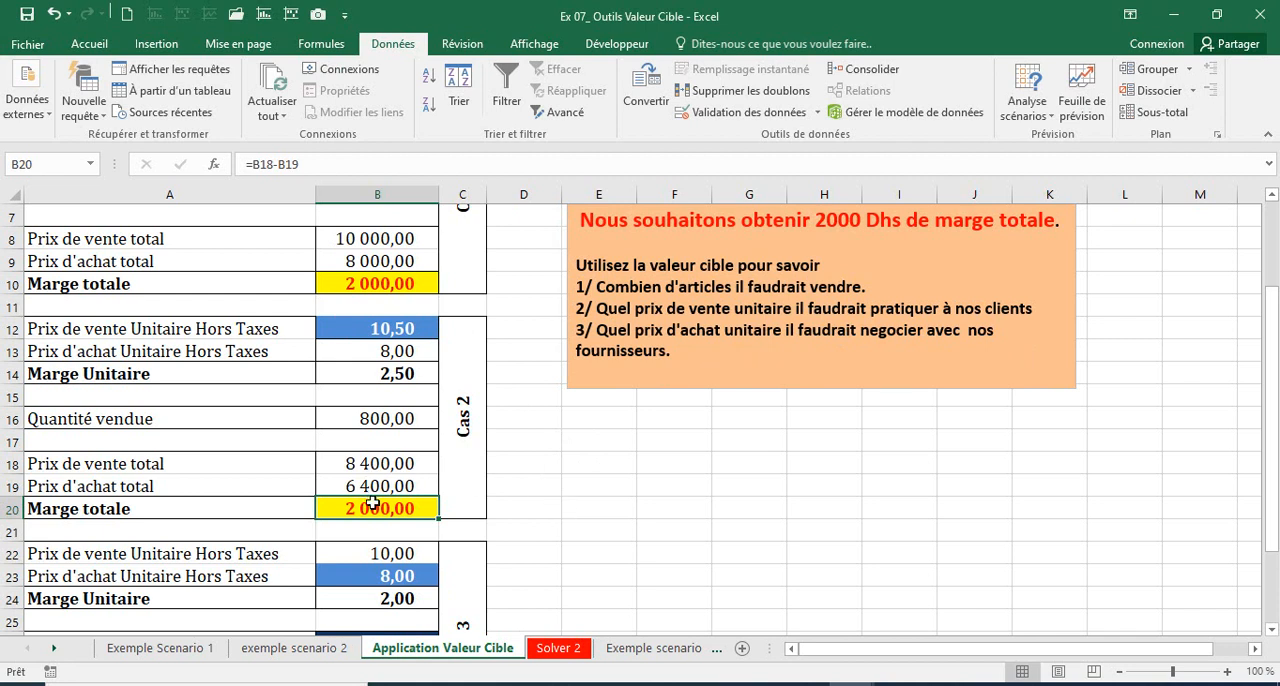
Step: Check Cas 2's unit selling price in B12 and read question 3 on the unit purchase price to negotiate with suppliers
{"action": "left_click", "coordinate": [373, 322]}
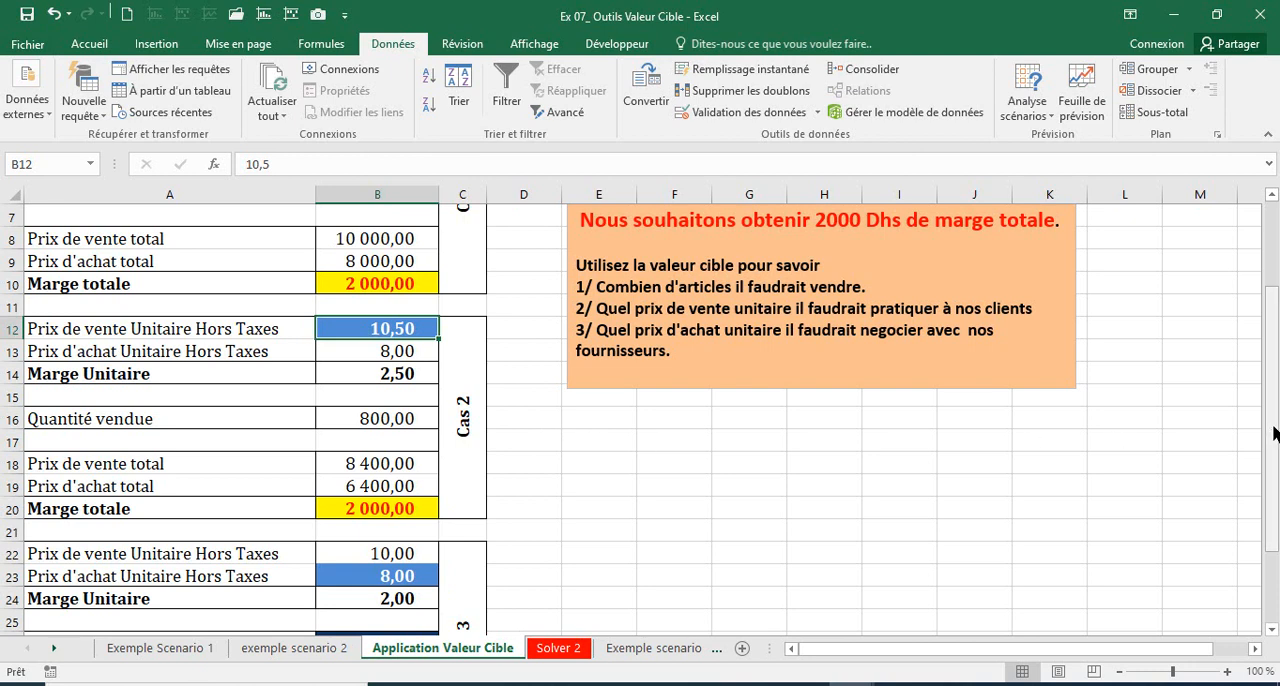
{"action": "left_click_drag", "start_coordinate": [1273, 433], "coordinate": [1273, 503]}
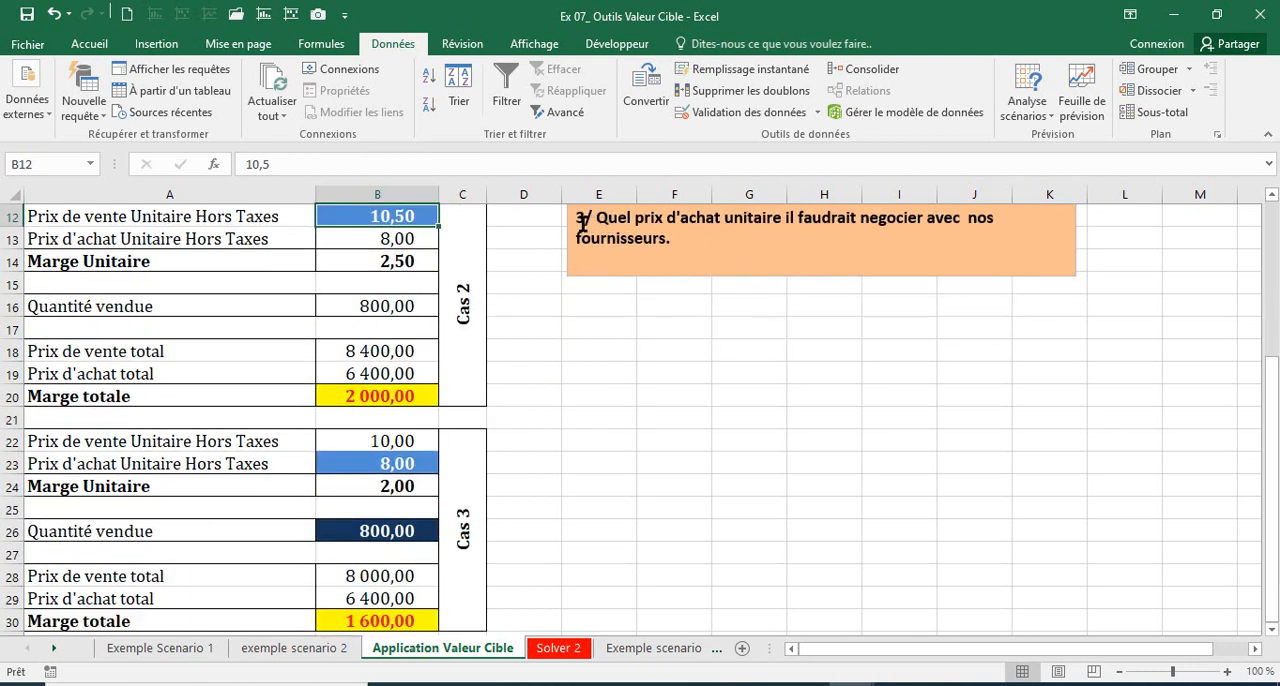
{"action": "left_click_drag", "start_coordinate": [583, 217], "coordinate": [909, 250]}
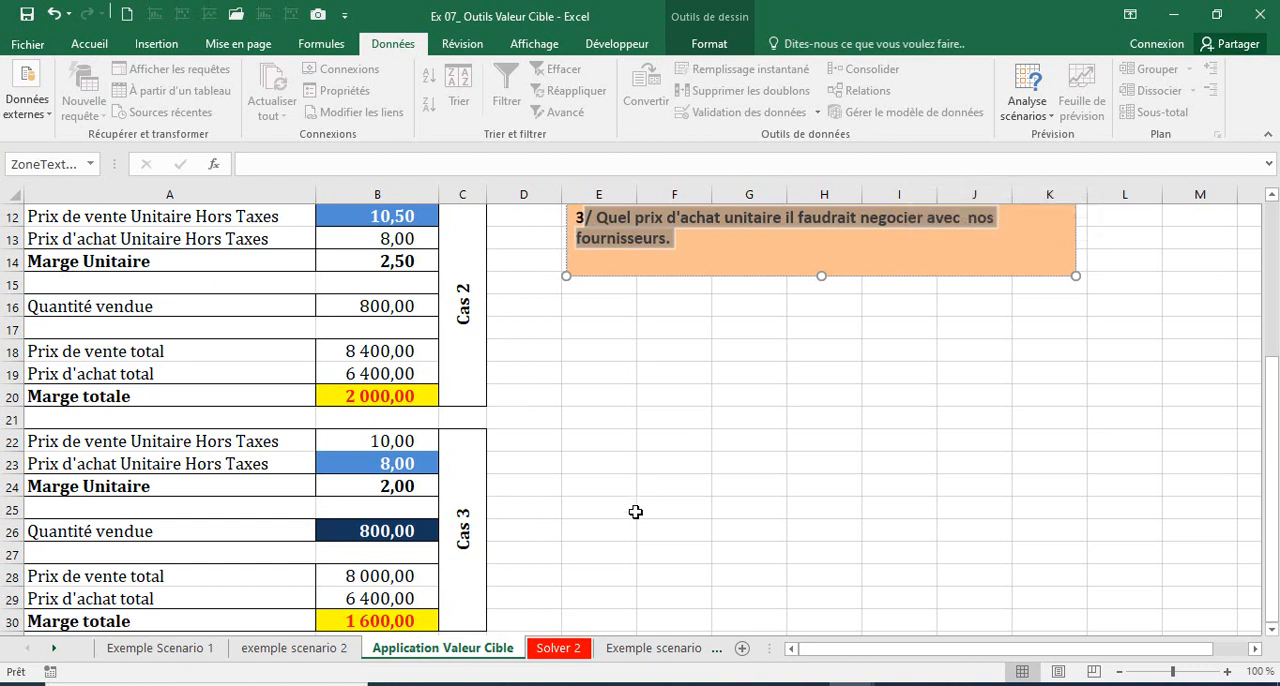
Step: Run Valeur cible to bring Cas 3's Marge totale in B30 to 2000 by changing the Prix d'achat Unitaire in B23, and accept the solution
{"action": "left_click", "coordinate": [404, 621]}
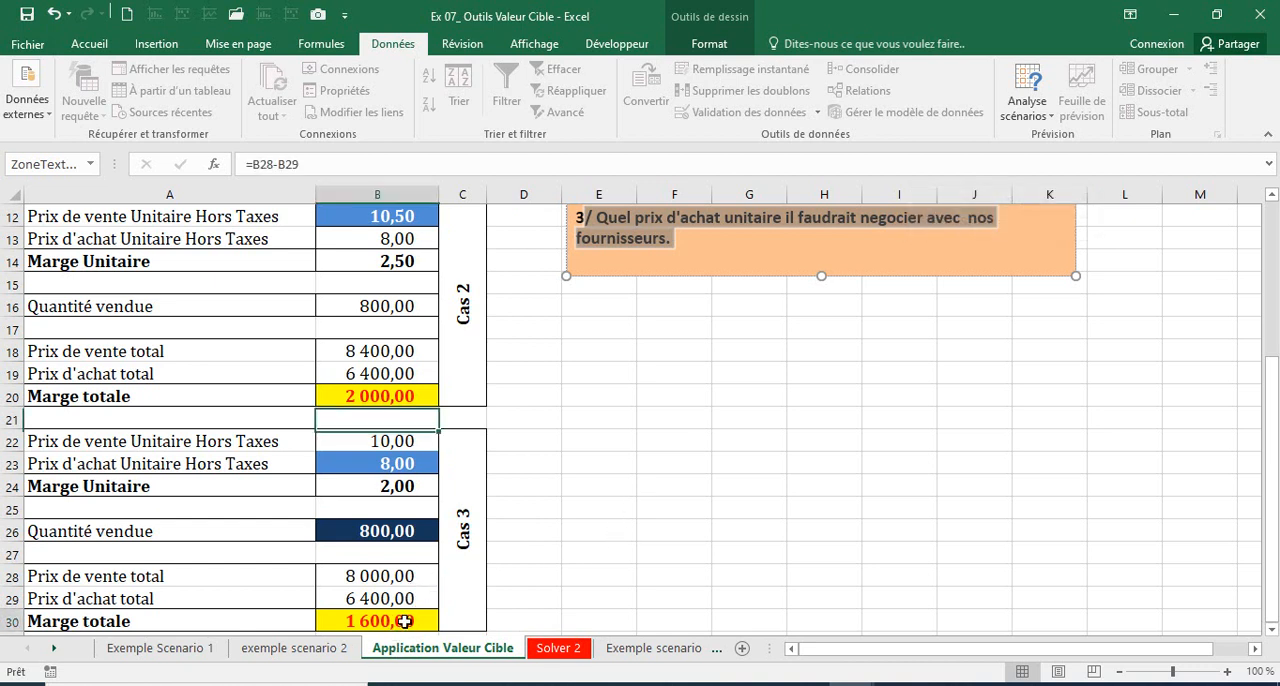
{"action": "left_click", "coordinate": [1025, 110]}
{"action": "left_click", "coordinate": [1047, 160]}
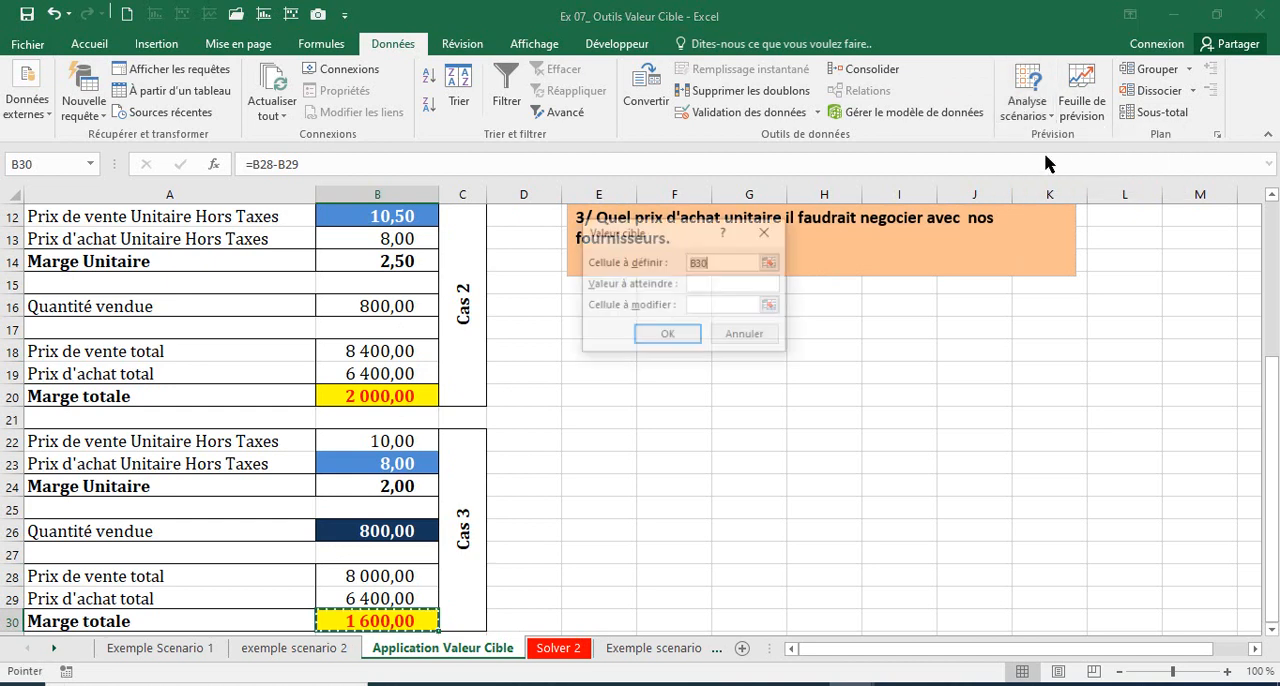
{"action": "left_click", "coordinate": [353, 620]}
{"action": "key", "text": "Tab"}
{"action": "type", "text": "2000"}
{"action": "key", "text": "Tab"}
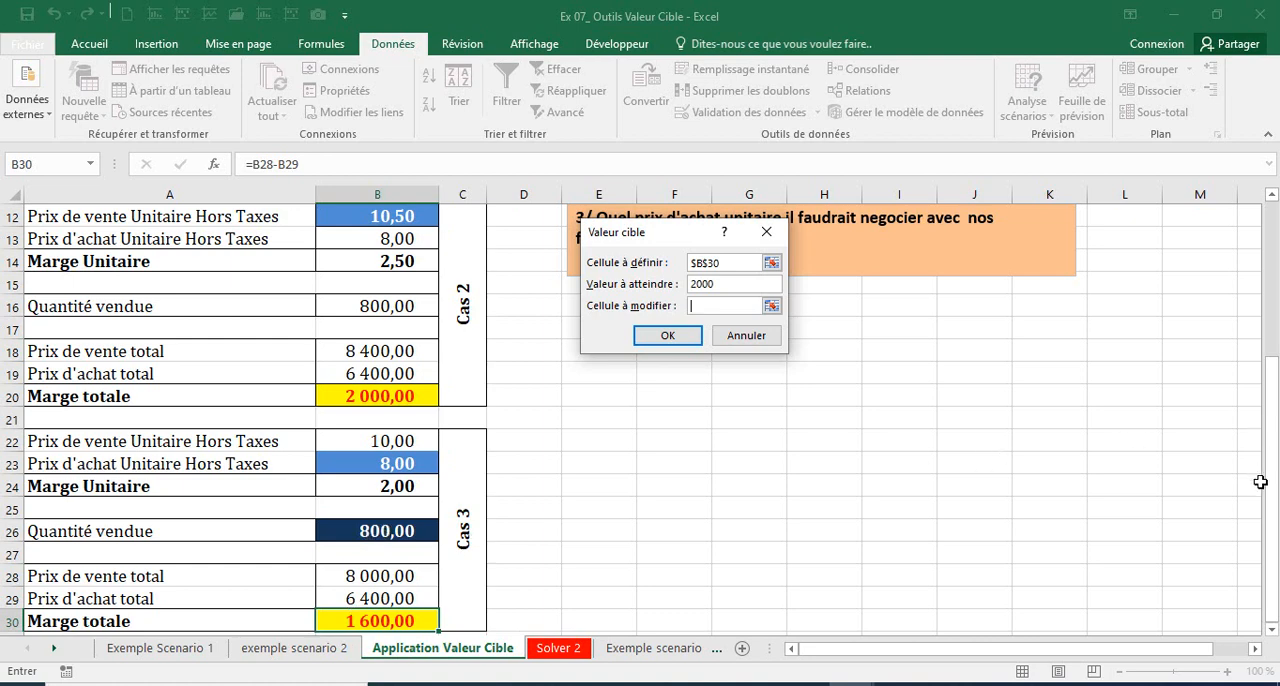
{"action": "scroll", "coordinate": [1270, 494], "scroll_direction": "up", "scroll_amount": 1}
{"action": "scroll", "coordinate": [640, 420], "scroll_direction": "down", "scroll_amount": 1}
{"action": "left_click", "coordinate": [379, 463]}
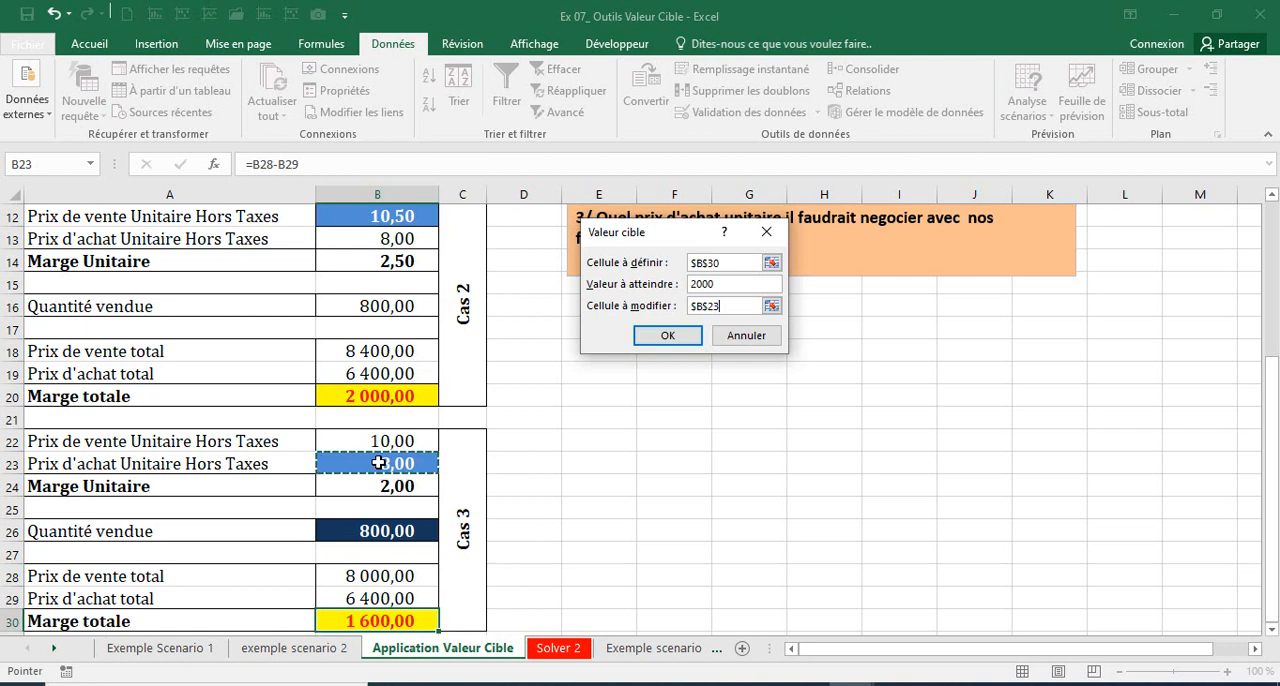
{"action": "left_click", "coordinate": [676, 336]}
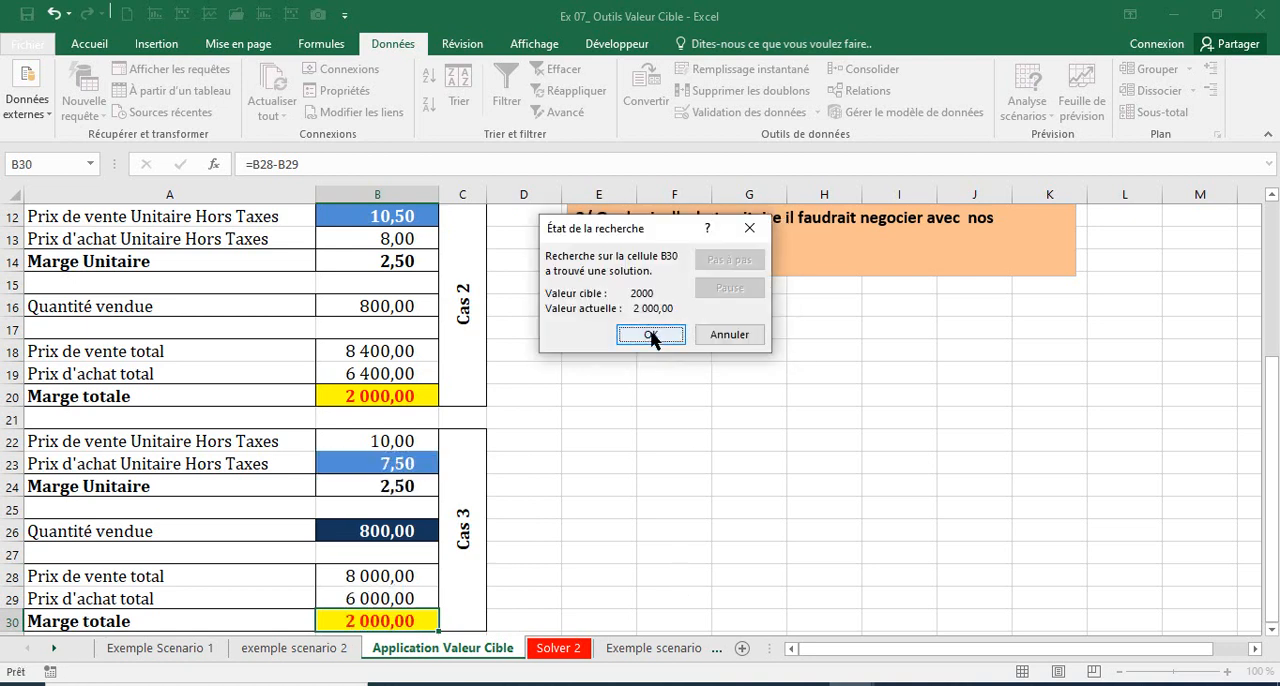
{"action": "key", "text": "Return"}
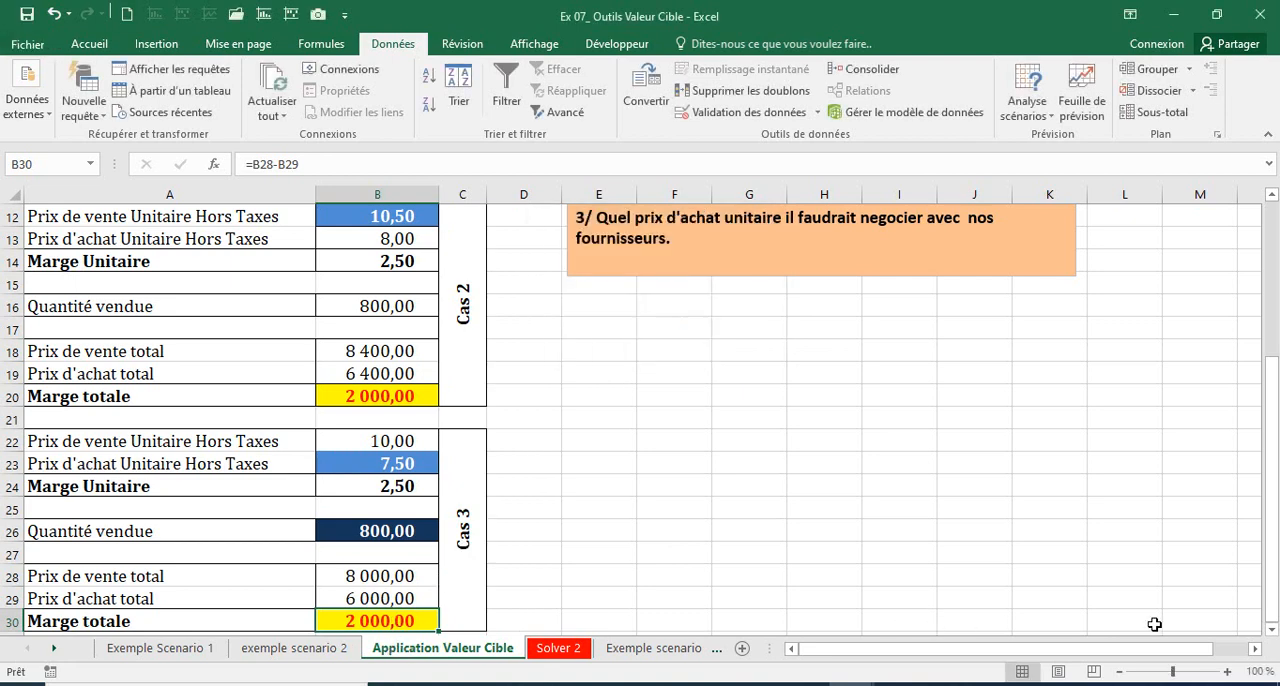
Step: Check Cas 3's Prix d'achat Unitaire in B23 and reread questions 1 and 3 in the commercial scenarios text box
{"action": "left_click", "coordinate": [1272, 630]}
{"action": "left_click", "coordinate": [1272, 630]}
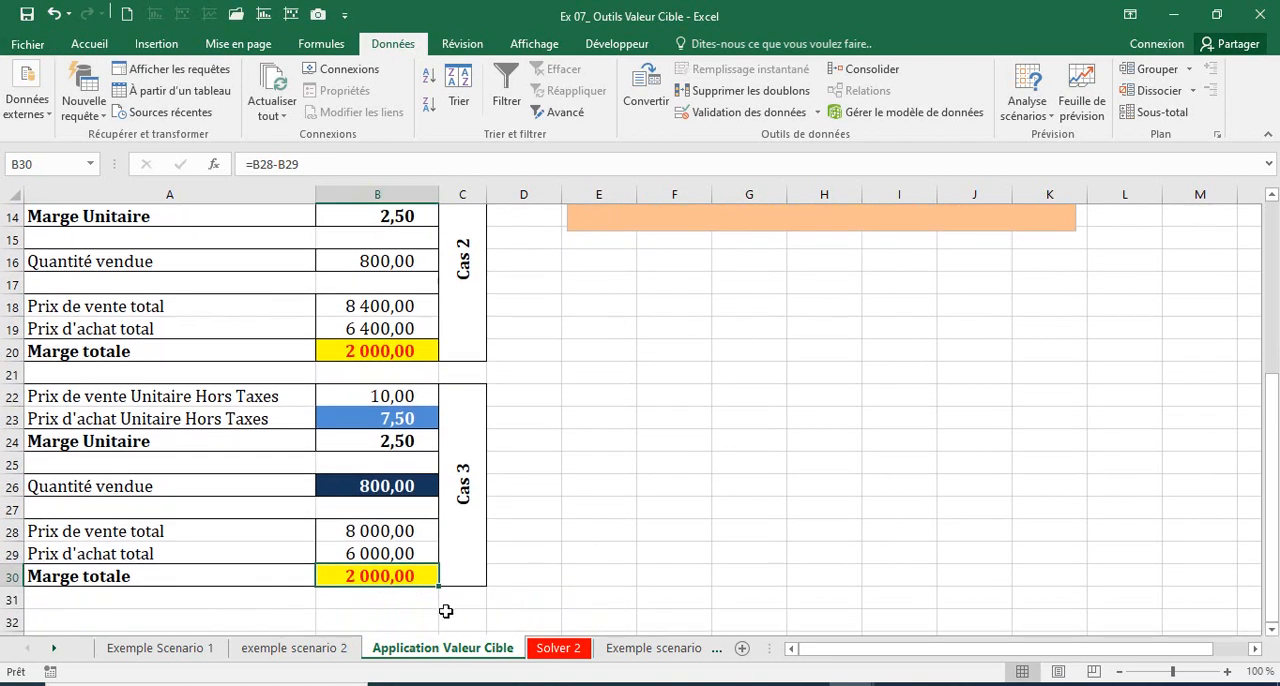
{"action": "left_click", "coordinate": [363, 418]}
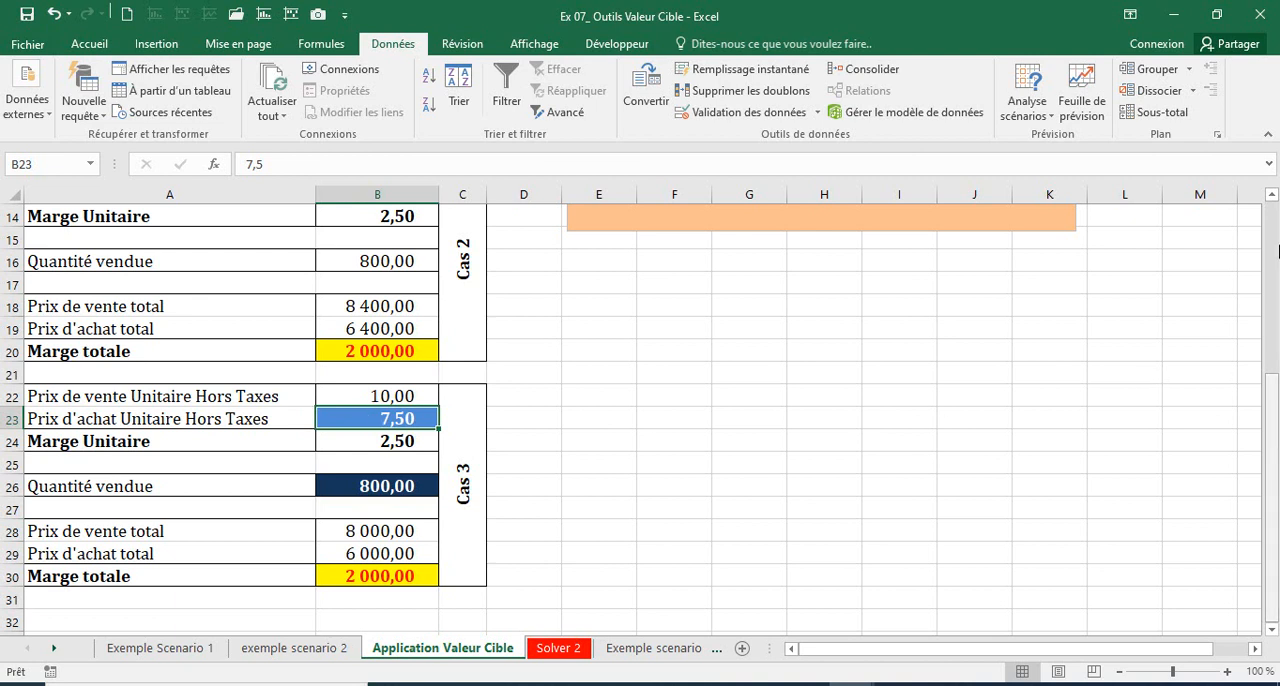
{"action": "left_click_drag", "start_coordinate": [1277, 434], "coordinate": [1277, 248]}
{"action": "left_click", "coordinate": [728, 545]}
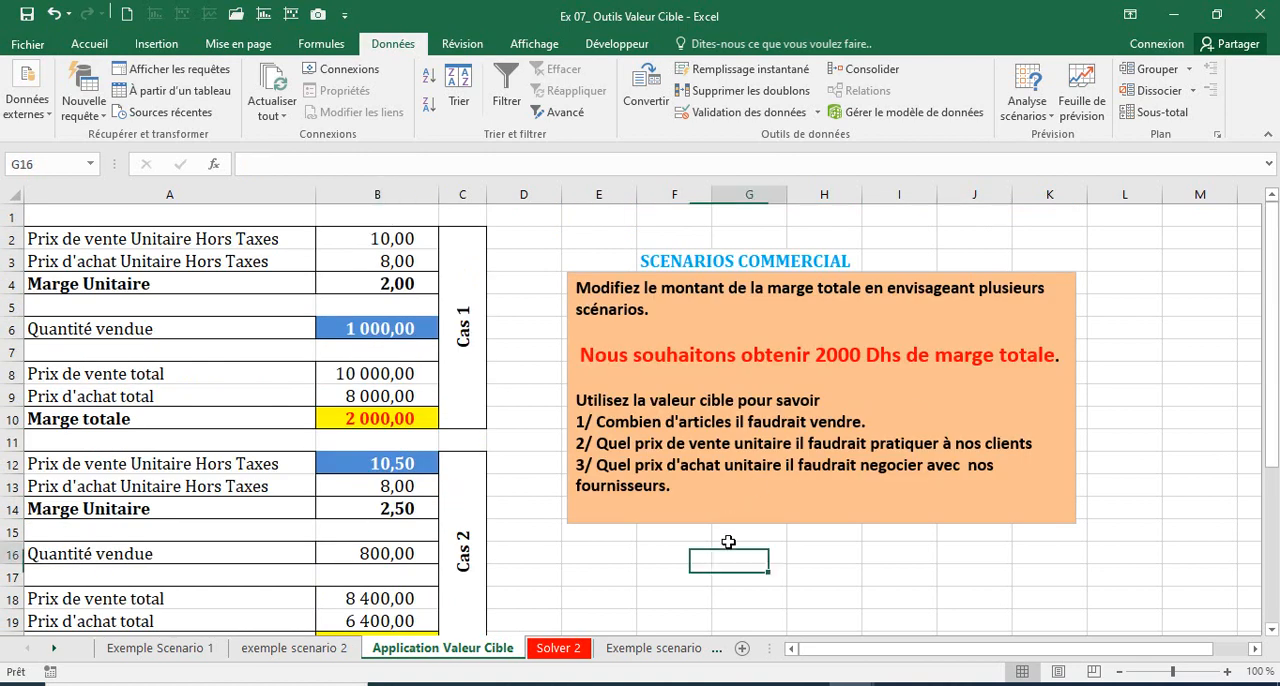
{"action": "key", "text": "ctrl+Up"}
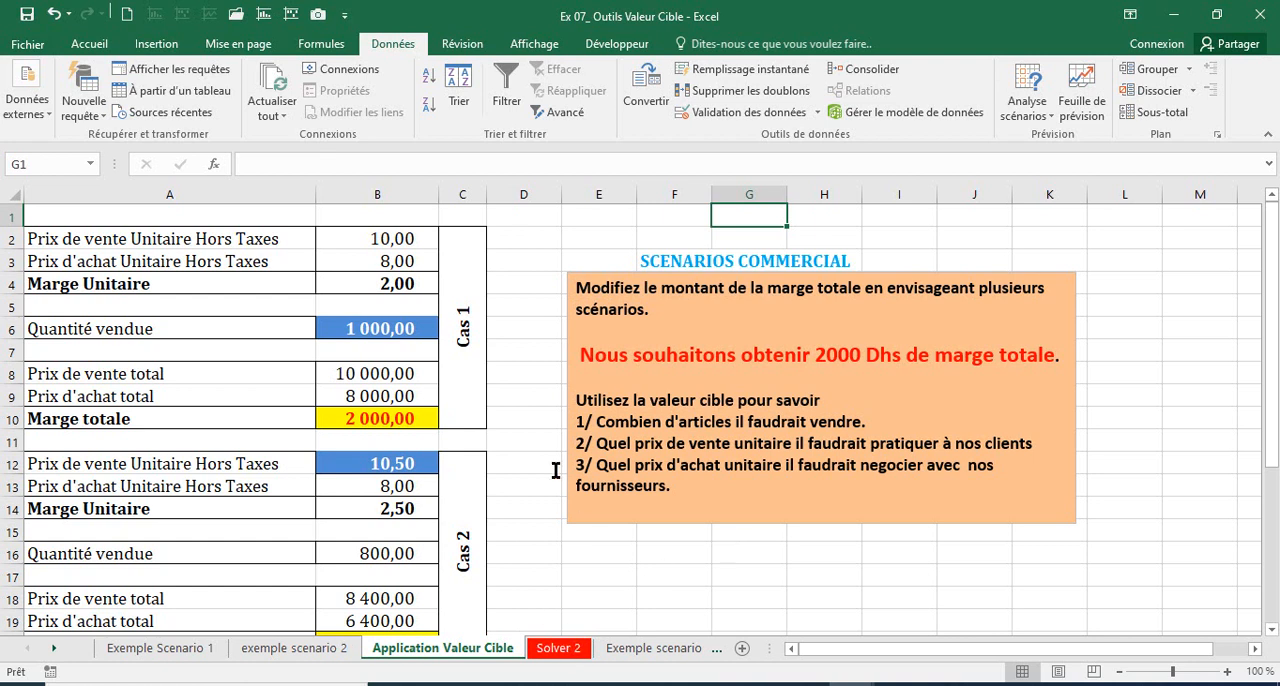
{"action": "left_click", "coordinate": [598, 422]}
{"action": "left_click", "coordinate": [850, 422], "text": "shift"}
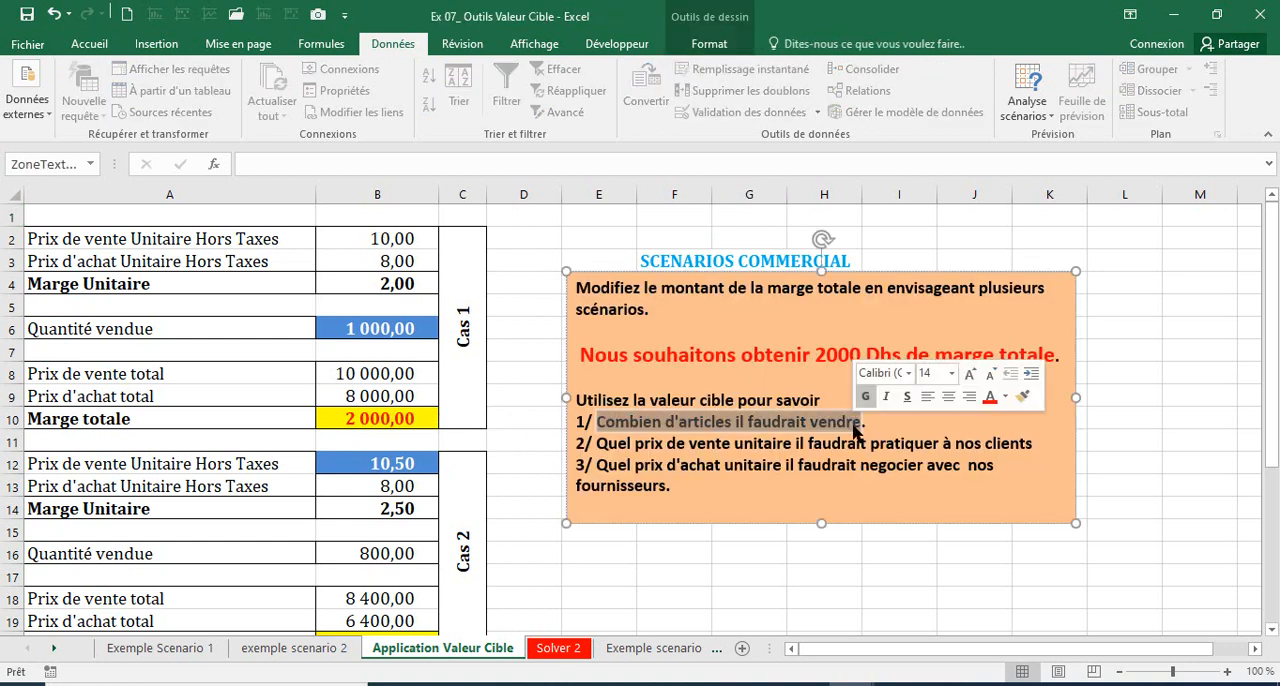
{"action": "left_click_drag", "start_coordinate": [636, 465], "coordinate": [749, 468]}
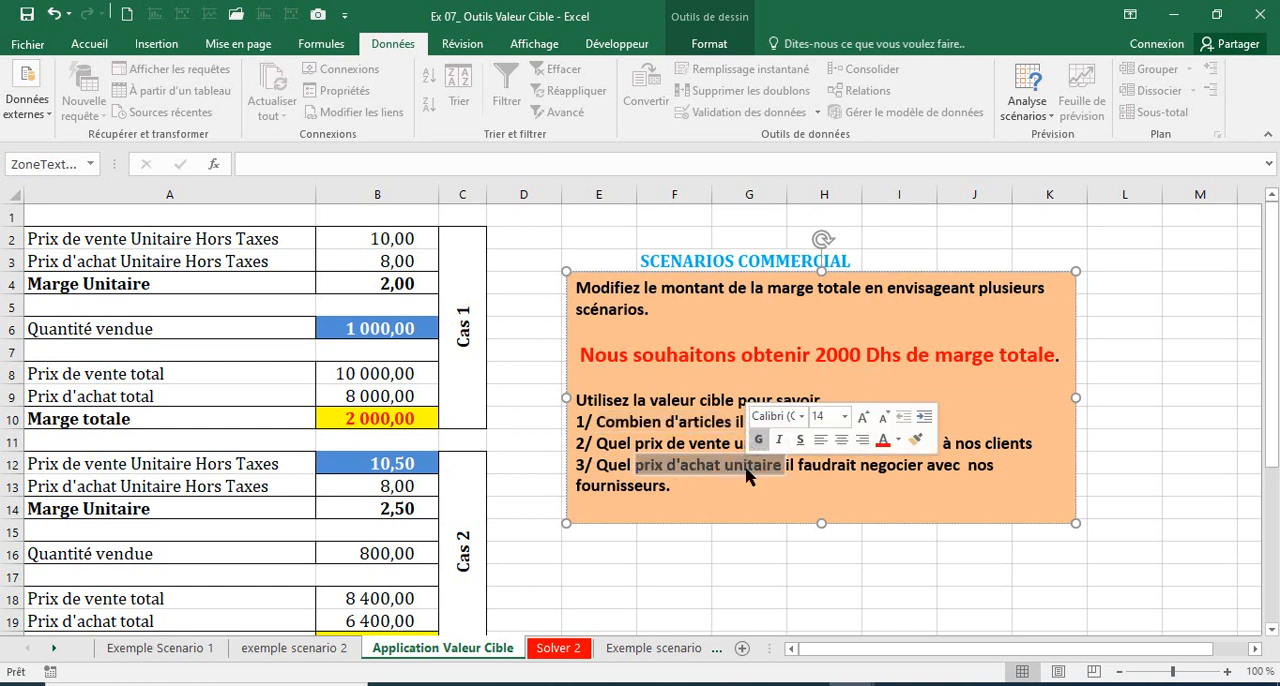
Step: Open the Solver 2 sheet and review the quantity, unit prices and margin in B2:B5 and the target Marge Commerciale in B9
{"action": "left_click", "coordinate": [558, 648]}
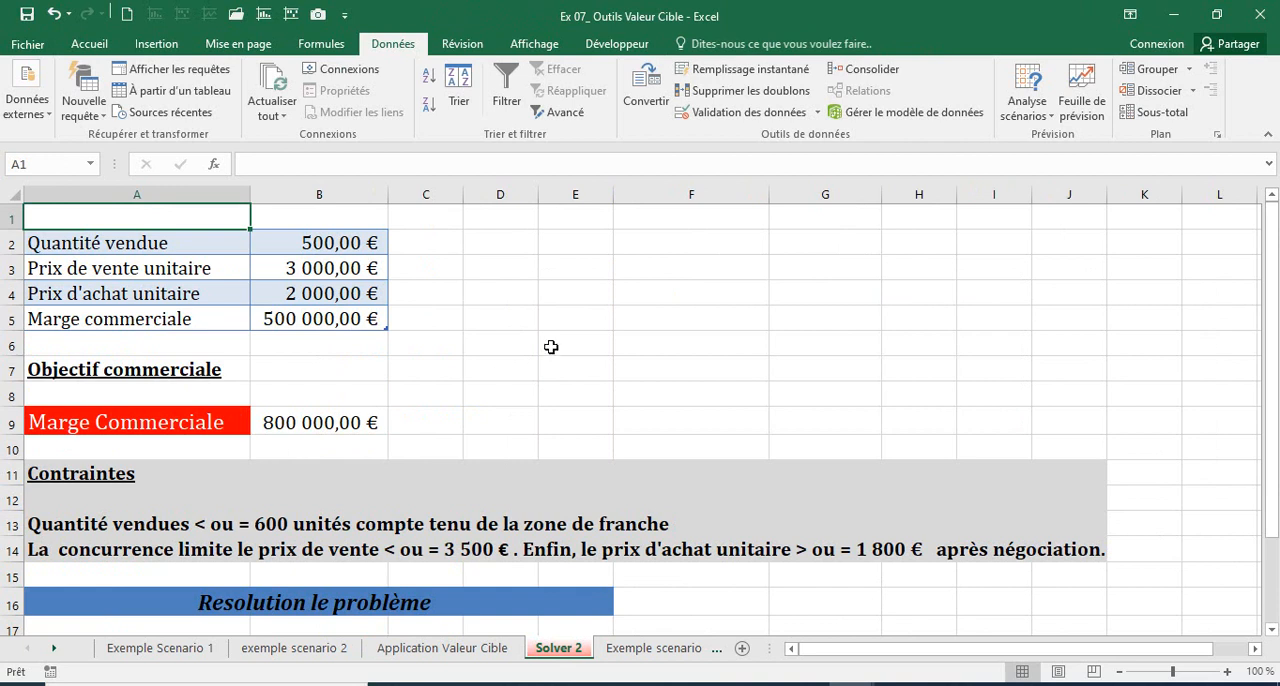
{"action": "left_click", "coordinate": [283, 240]}
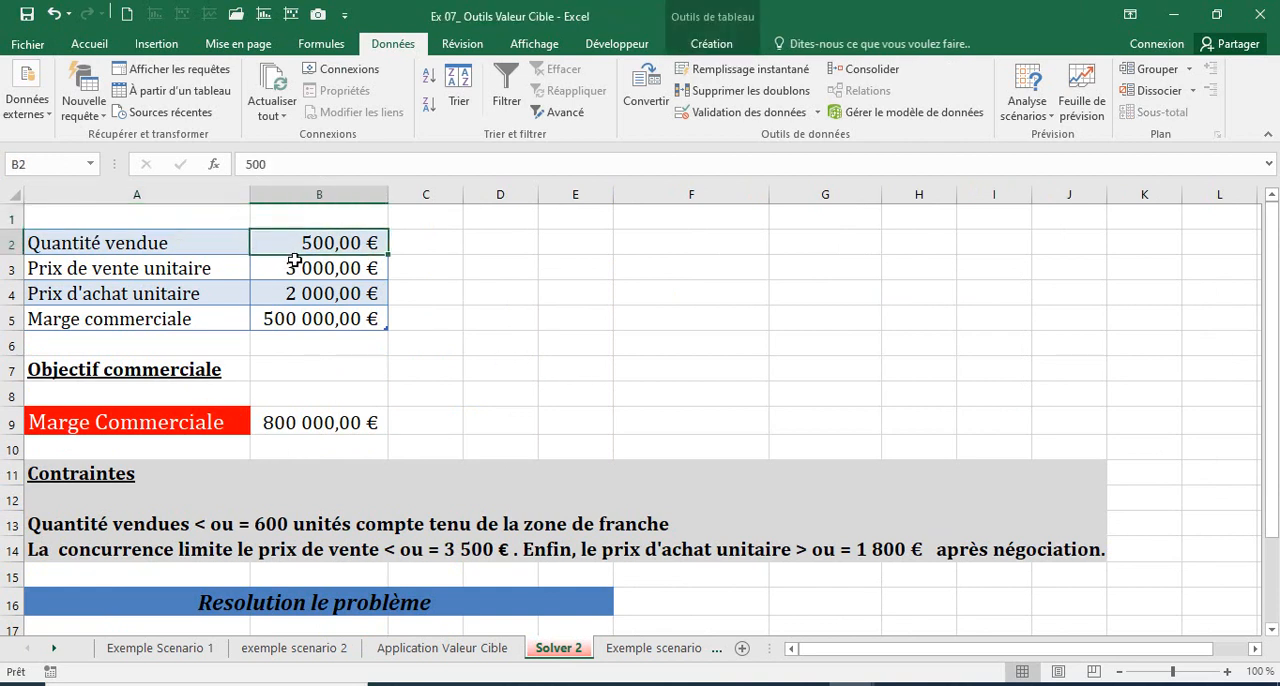
{"action": "left_click", "coordinate": [298, 268]}
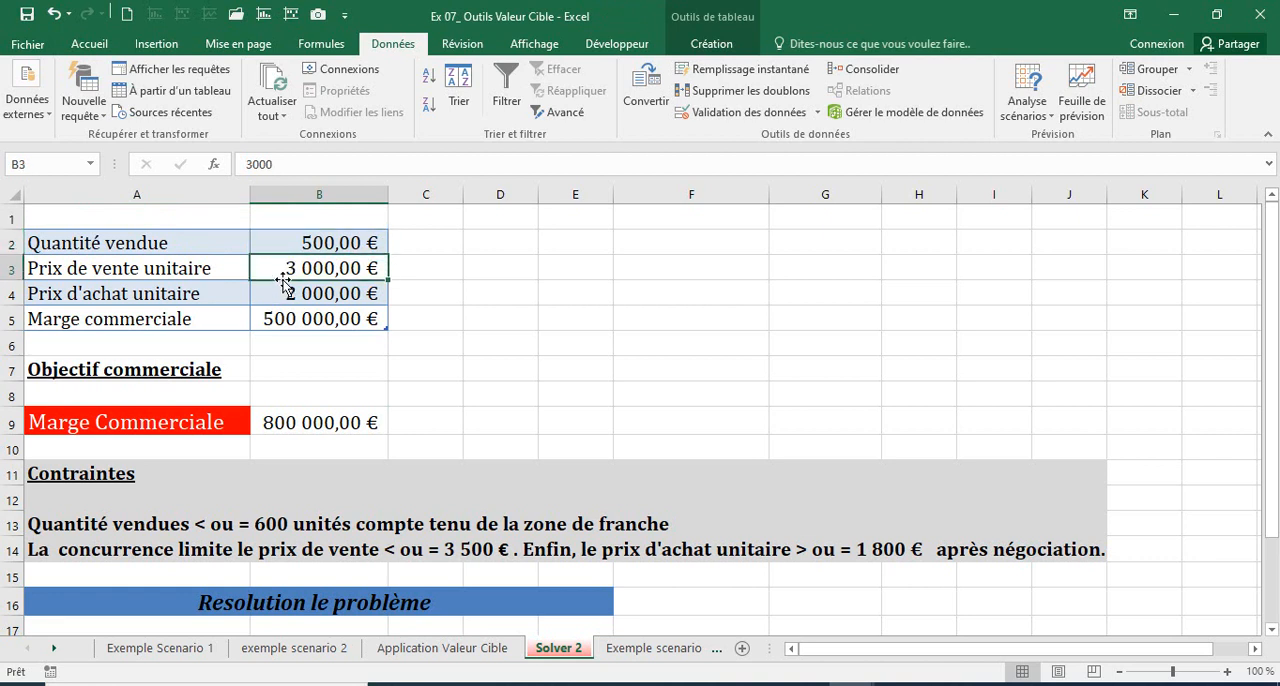
{"action": "left_click", "coordinate": [285, 295]}
{"action": "left_click", "coordinate": [289, 318]}
{"action": "left_click", "coordinate": [291, 422]}
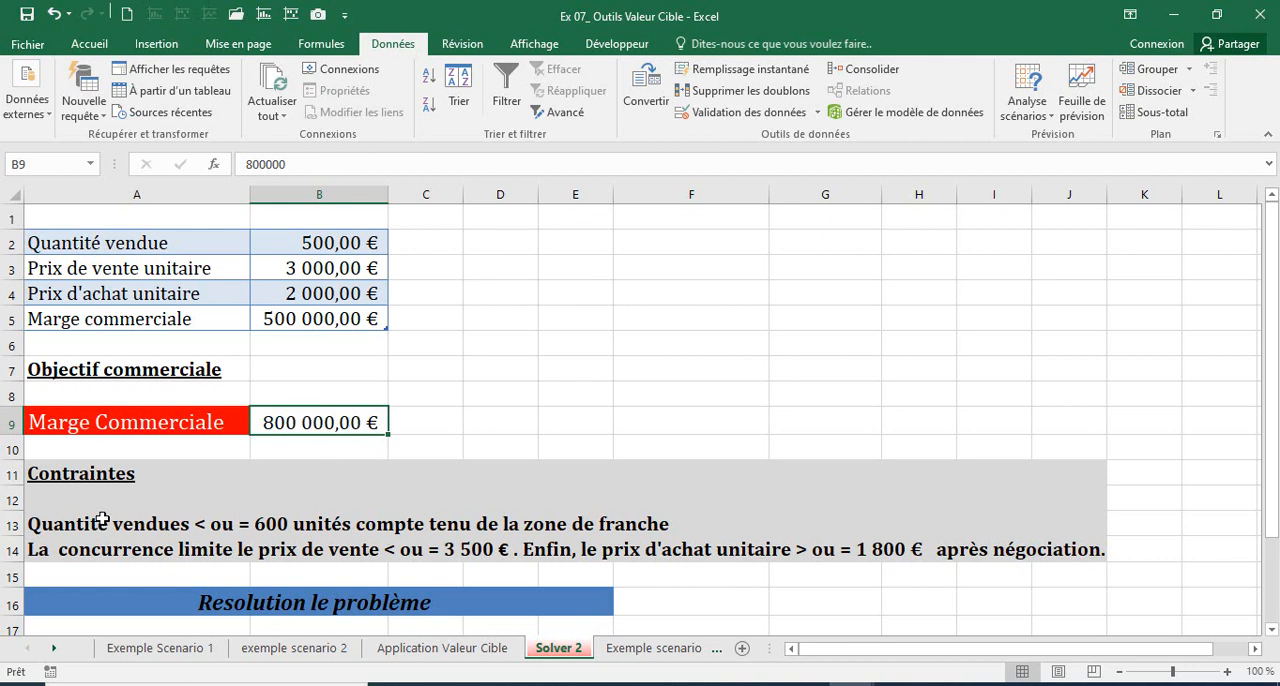
Step: Read the Solver 2 constraints in rows 13 and 14, and compare them with question 2 on the Application Valeur Cible sheet
{"action": "left_click", "coordinate": [40, 527]}
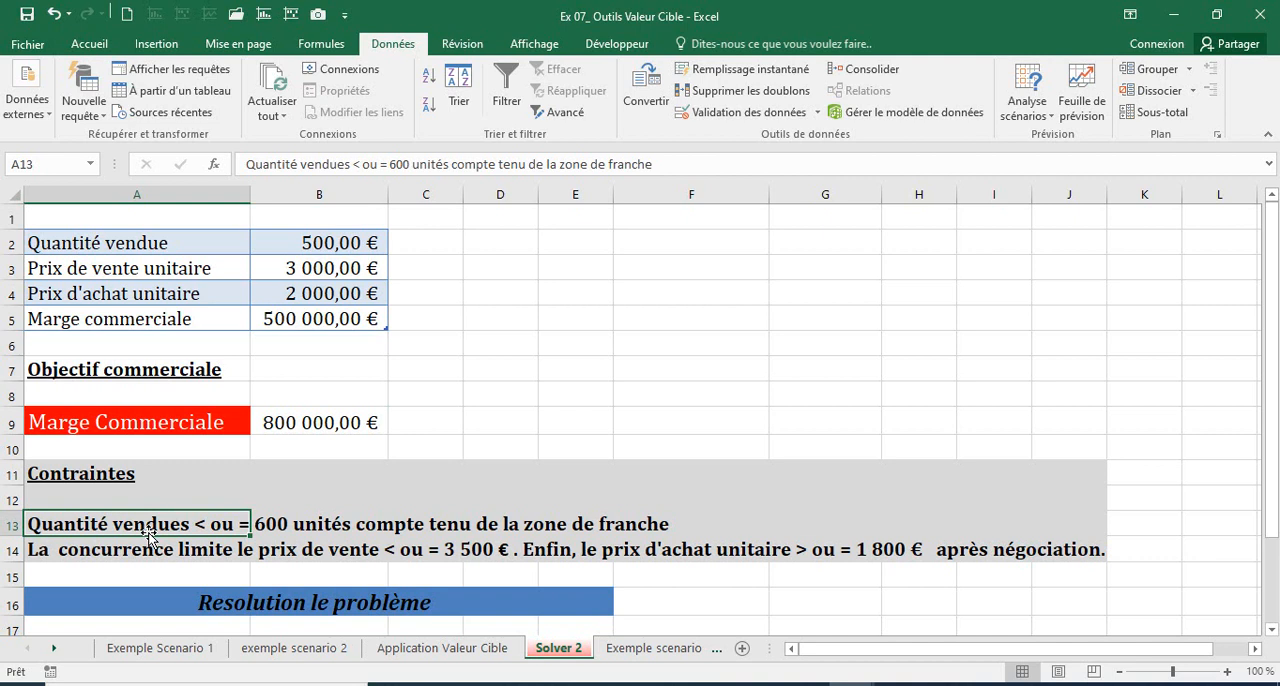
{"action": "left_click", "coordinate": [9, 548]}
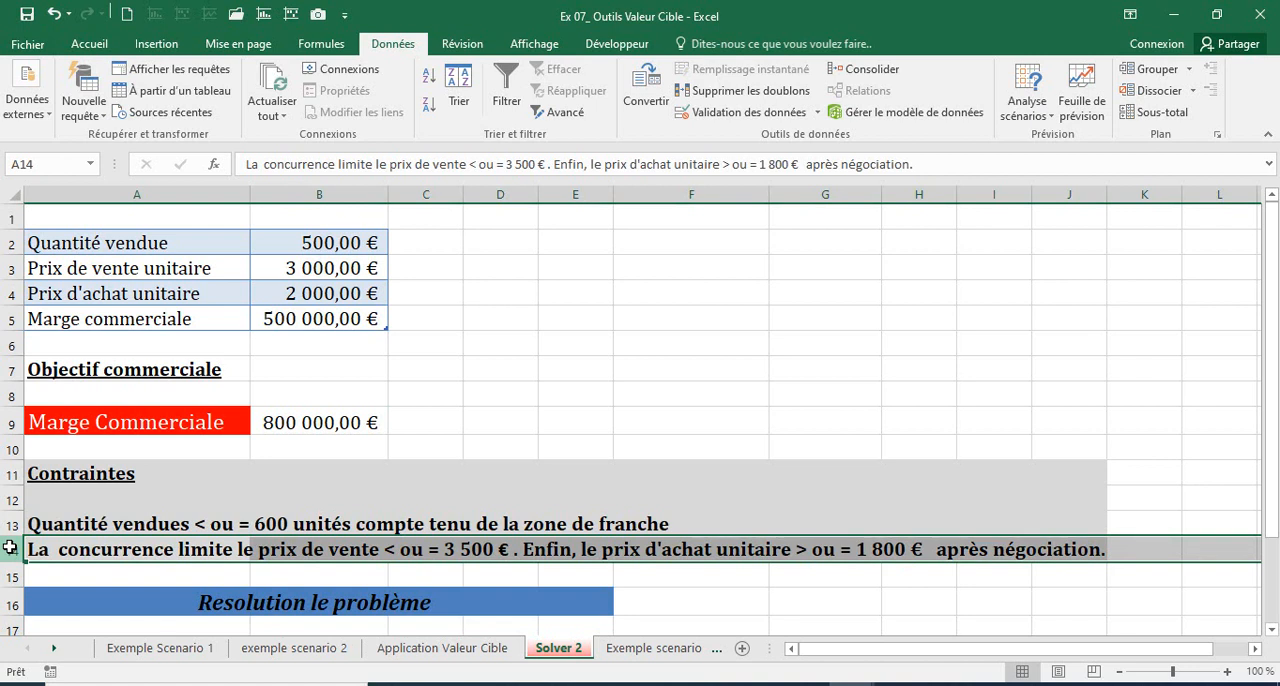
{"action": "left_click", "coordinate": [401, 650]}
{"action": "left_click", "coordinate": [655, 443]}
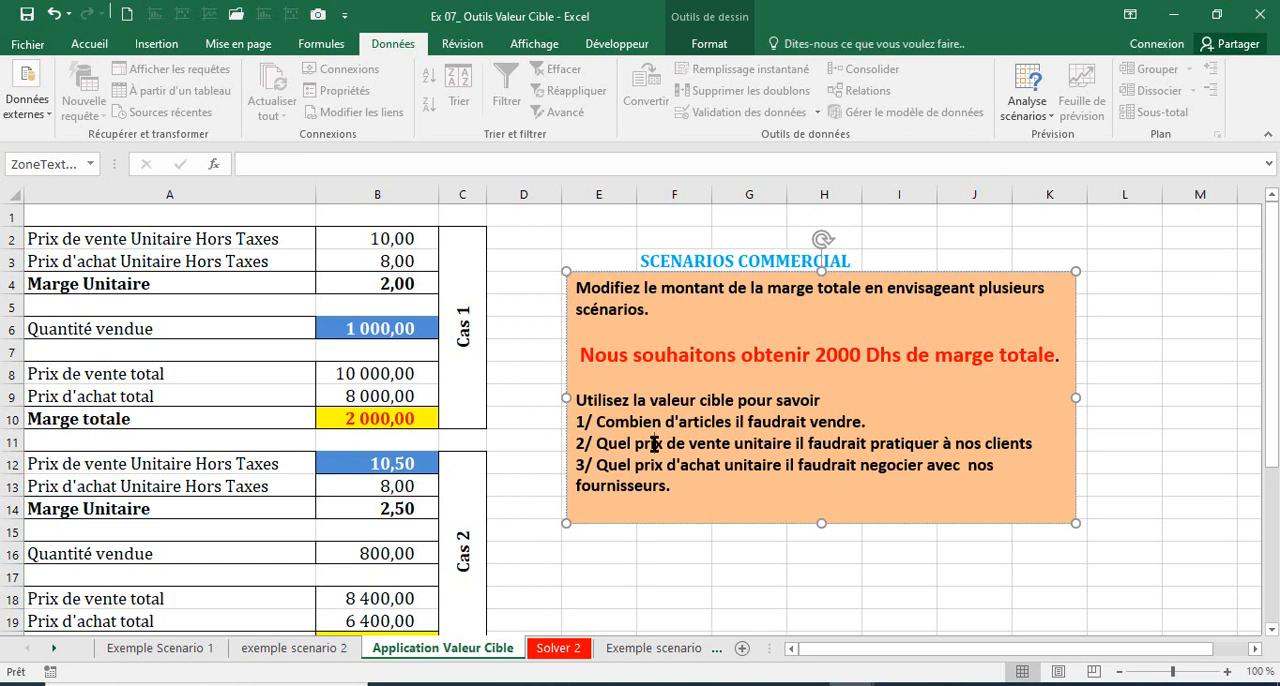
Step: Enter the title SOLVER in uppercase in cell F2 of the Solver 2 sheet
{"action": "left_click", "coordinate": [556, 652]}
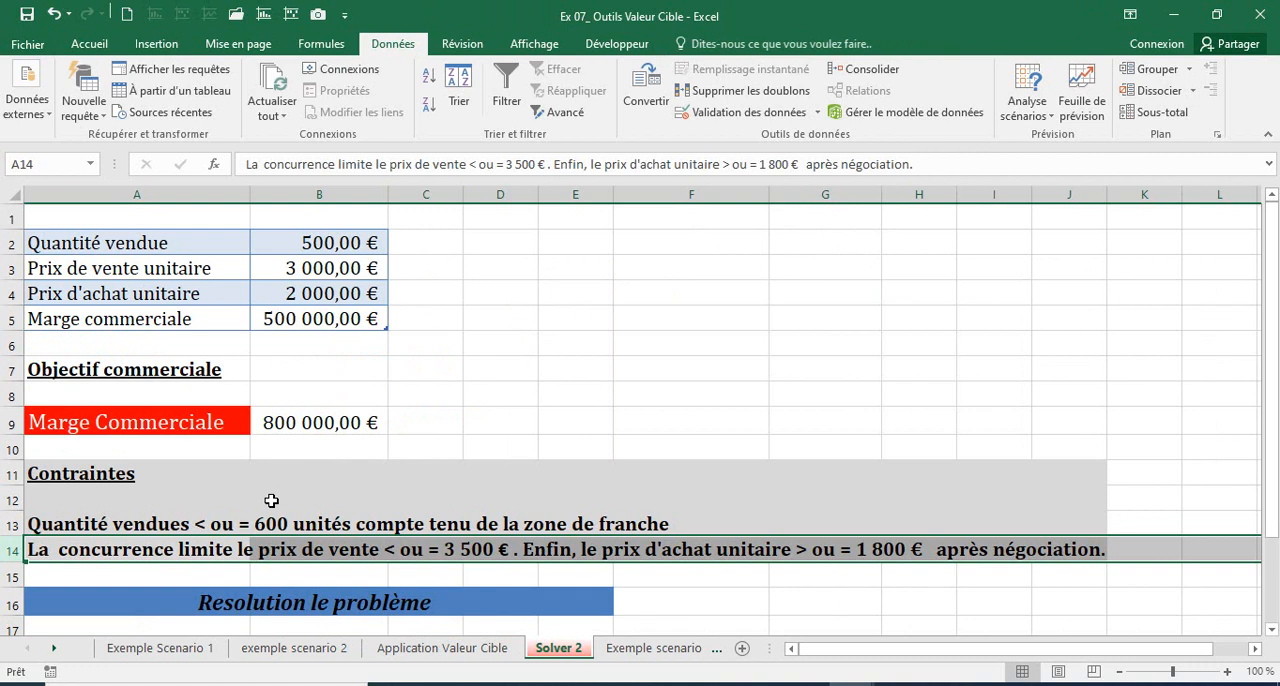
{"action": "left_click_drag", "start_coordinate": [667, 246], "coordinate": [871, 375]}
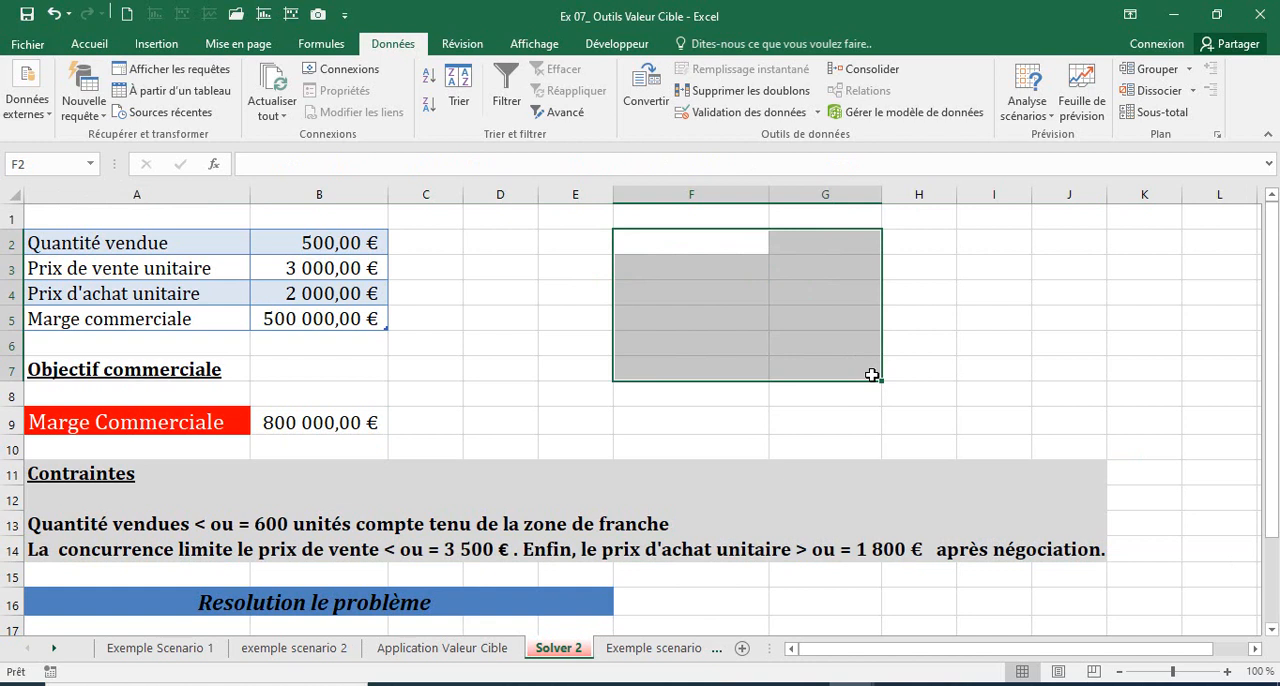
{"action": "type", "text": "solver"}
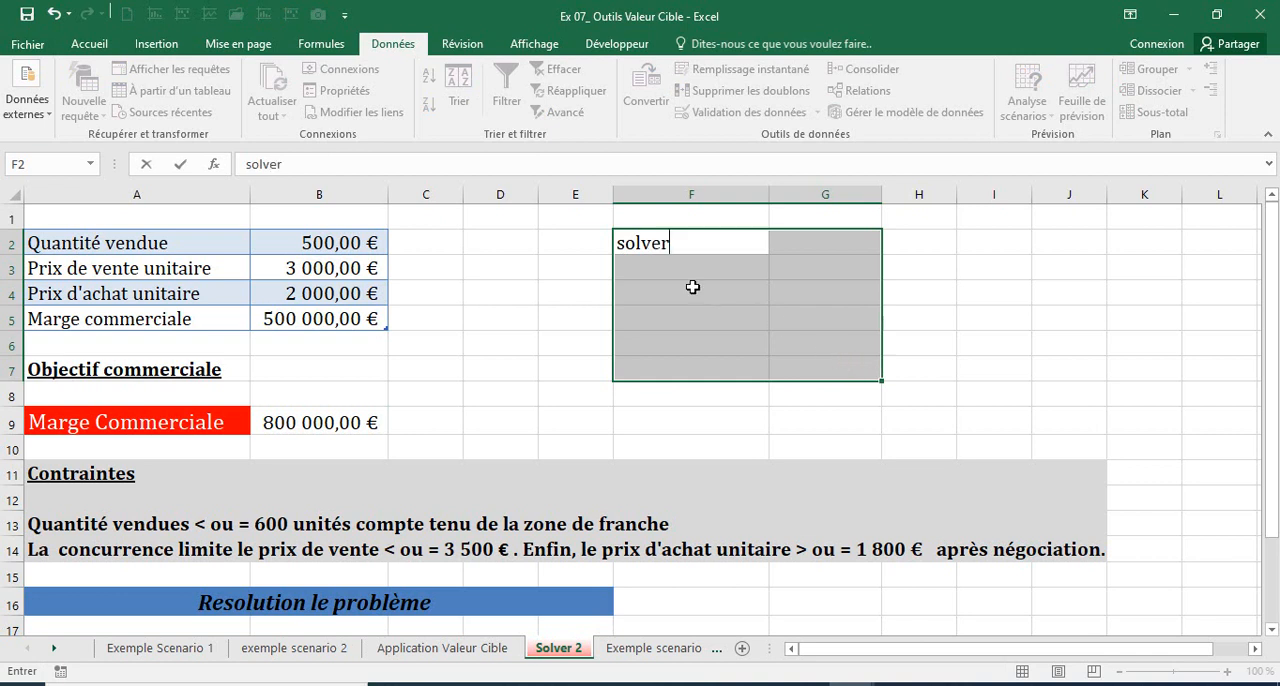
{"action": "key", "text": "BackSpace"}
{"action": "key", "text": "BackSpace"}
{"action": "key", "text": "BackSpace"}
{"action": "key", "text": "BackSpace"}
{"action": "key", "text": "BackSpace"}
{"action": "key", "text": "BackSpace"}
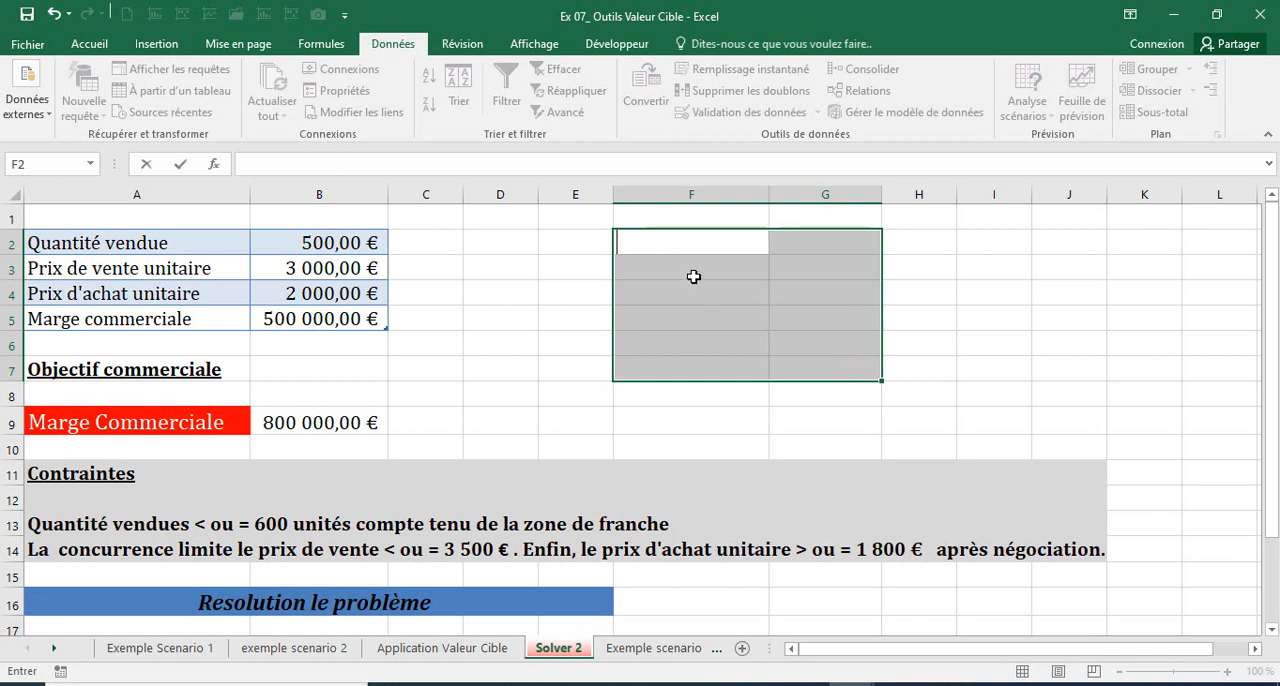
{"action": "type", "text": "SOLVER"}
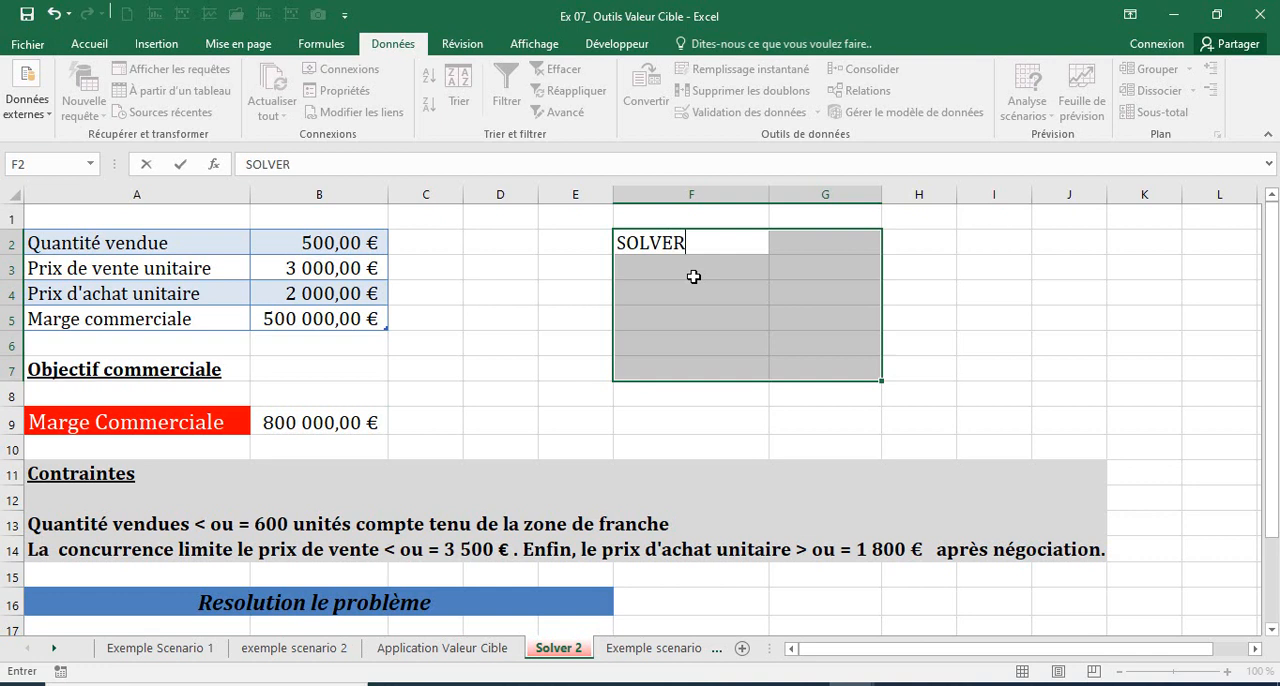
{"action": "left_click", "coordinate": [97, 47]}
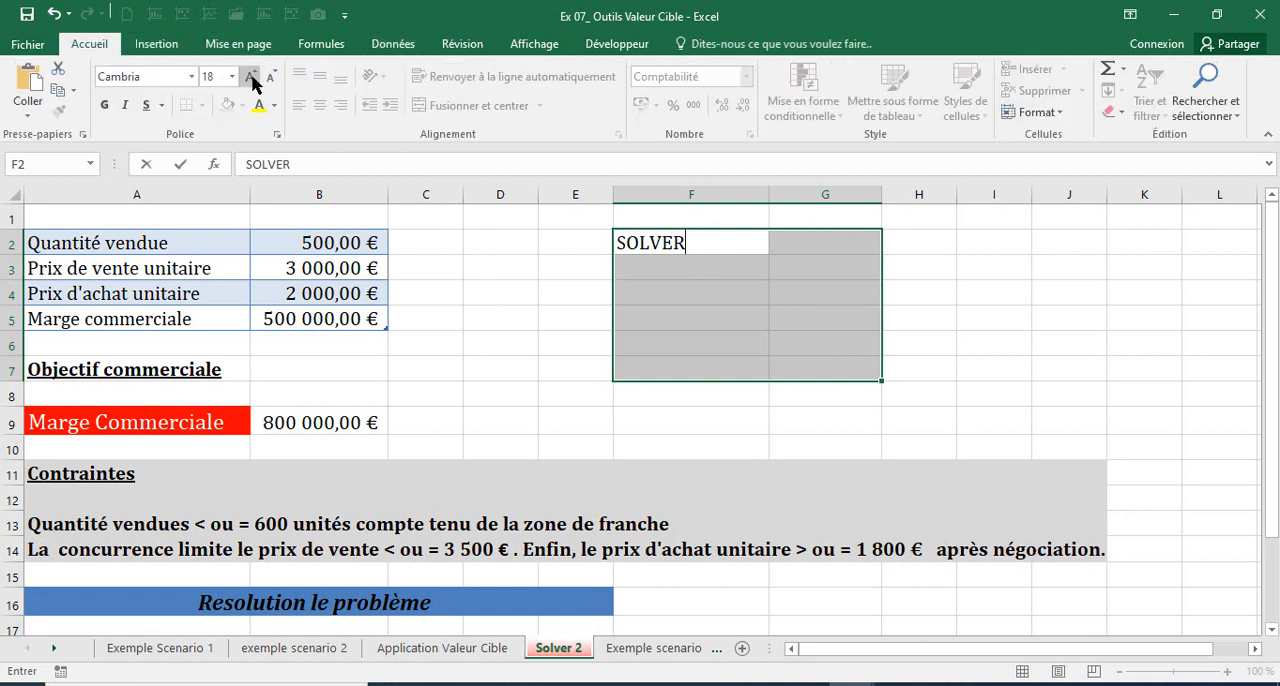
{"action": "left_click", "coordinate": [632, 290]}
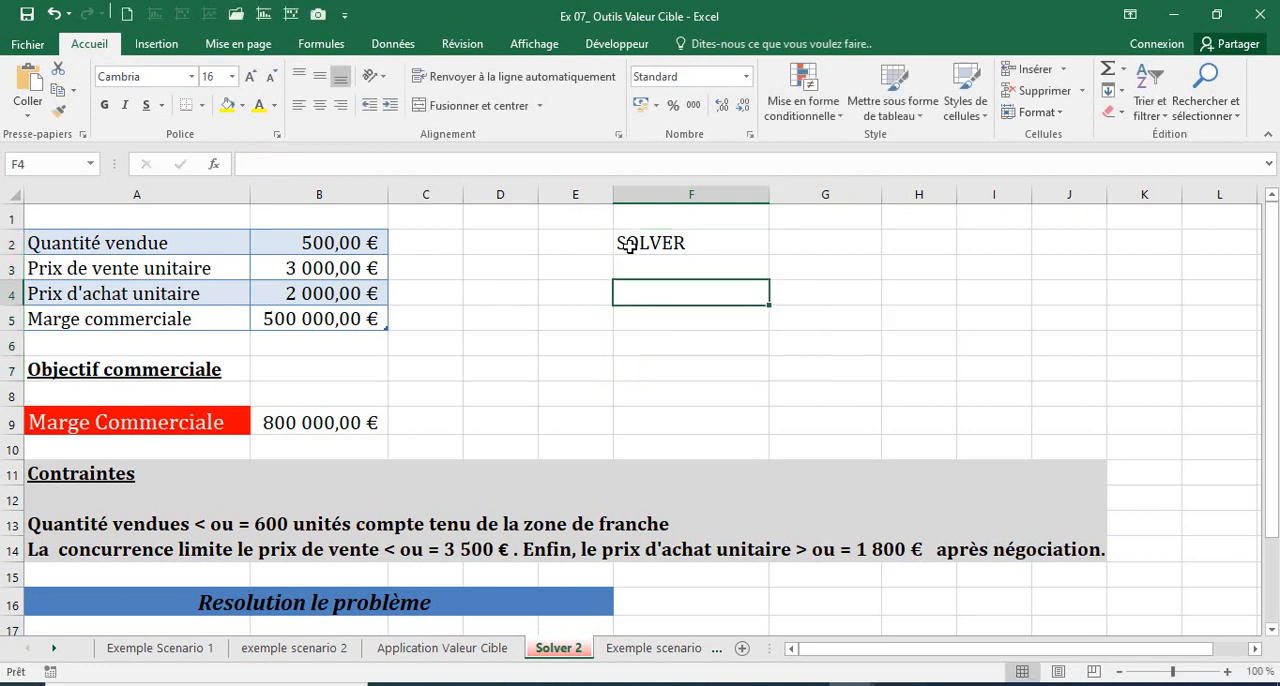
Step: Increase the font size of F2:H7 to 22 and fill the range with yellow
{"action": "left_click_drag", "start_coordinate": [628, 246], "coordinate": [911, 386]}
{"action": "left_click", "coordinate": [248, 78]}
{"action": "left_click", "coordinate": [248, 78]}
{"action": "left_click", "coordinate": [248, 78]}
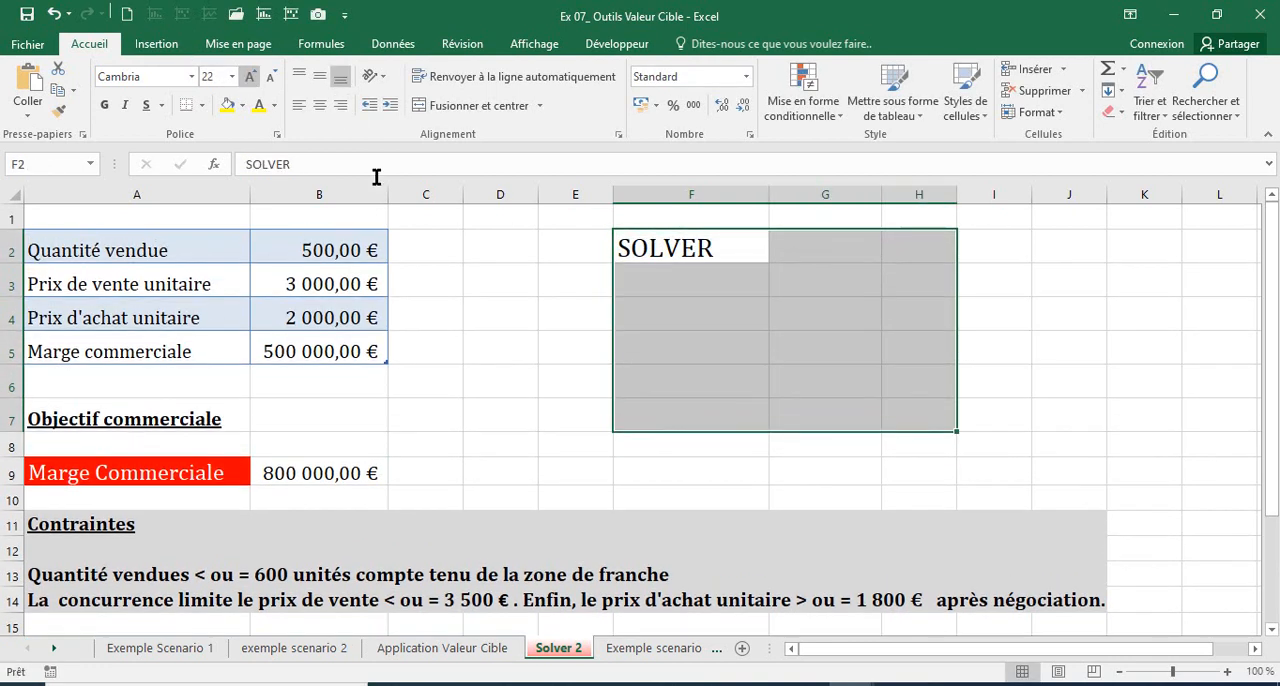
{"action": "left_click", "coordinate": [227, 105]}
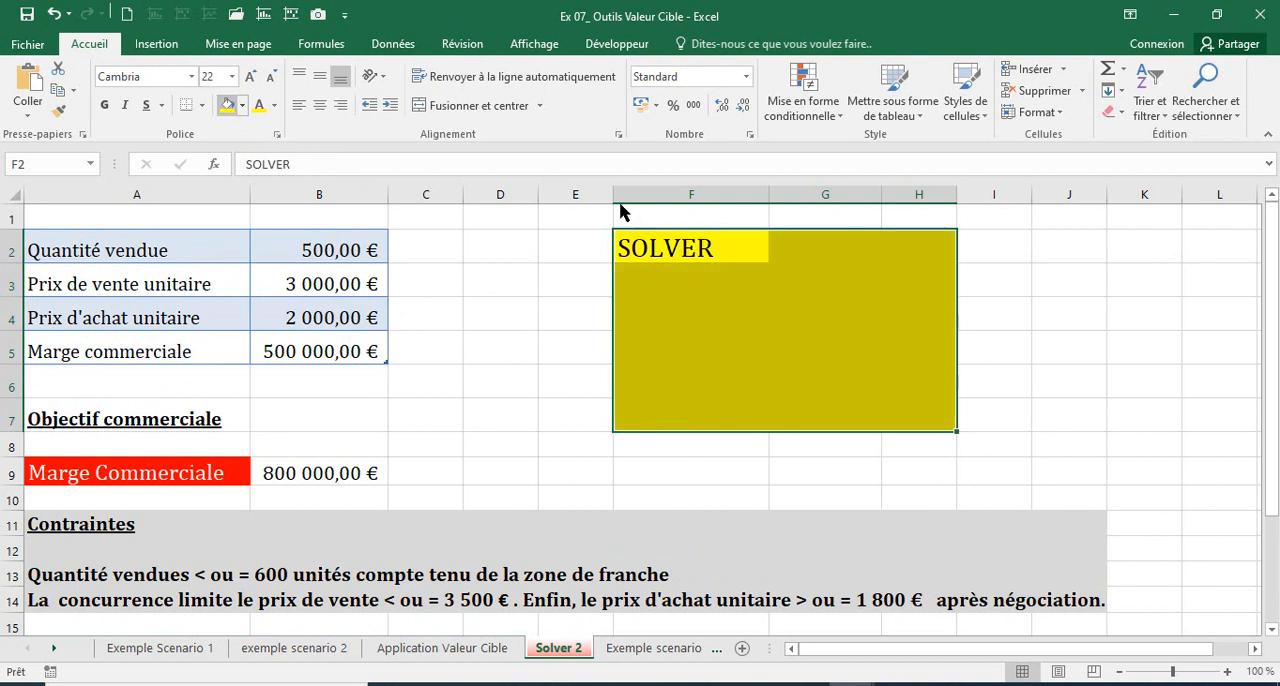
Step: Merge and centre F2:H7 and align the SOLVER title vertically in the middle of the merged block
{"action": "left_click", "coordinate": [651, 250]}
{"action": "left_click", "coordinate": [885, 392], "text": "shift"}
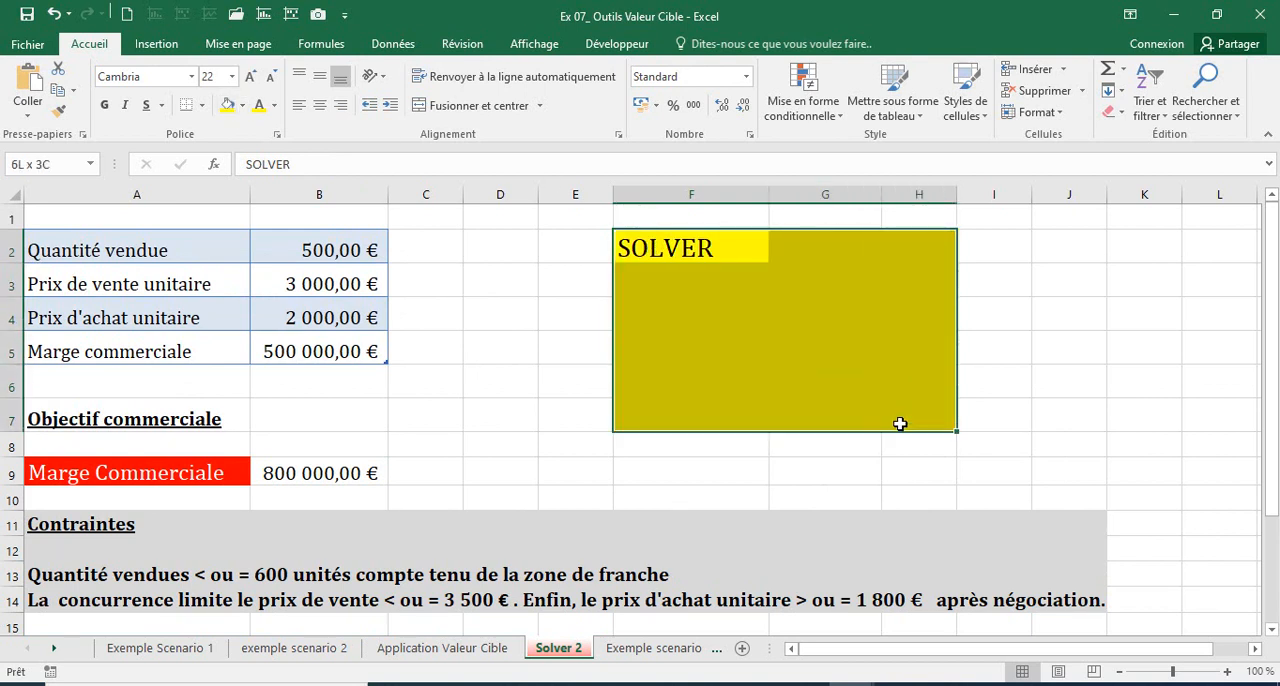
{"action": "left_click", "coordinate": [418, 107]}
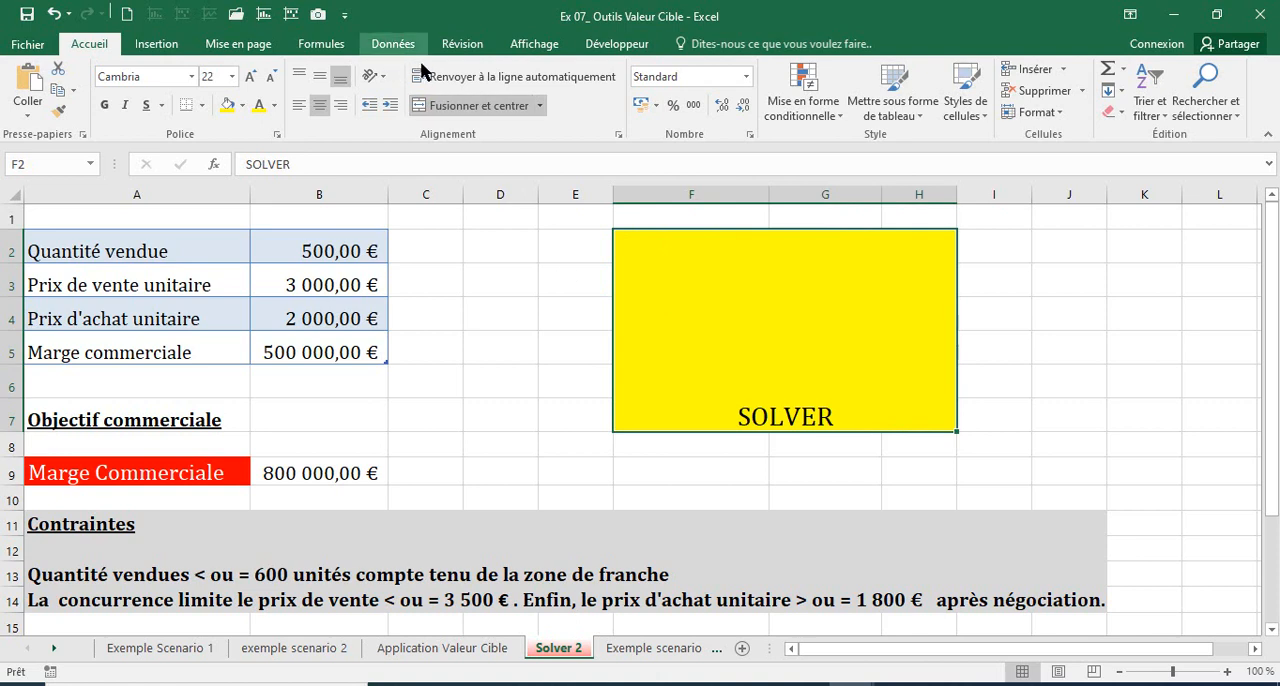
{"action": "left_click", "coordinate": [319, 76]}
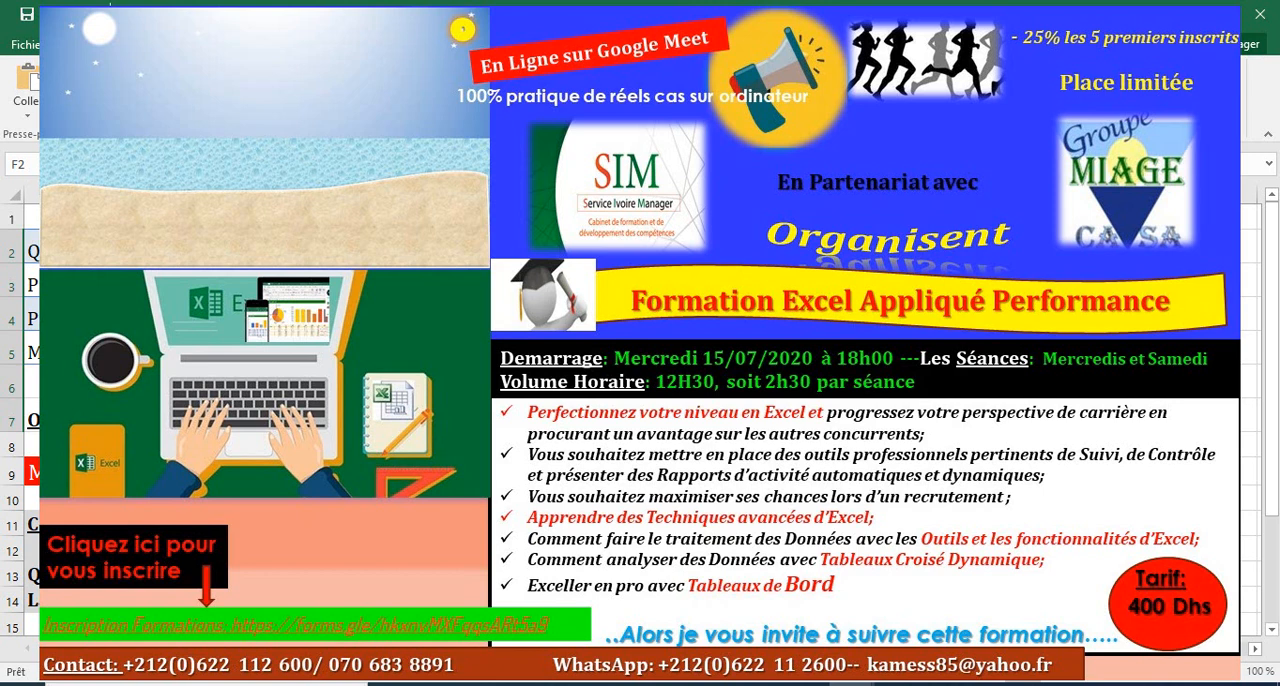
{"action": "left_click", "coordinate": [700, 446]}
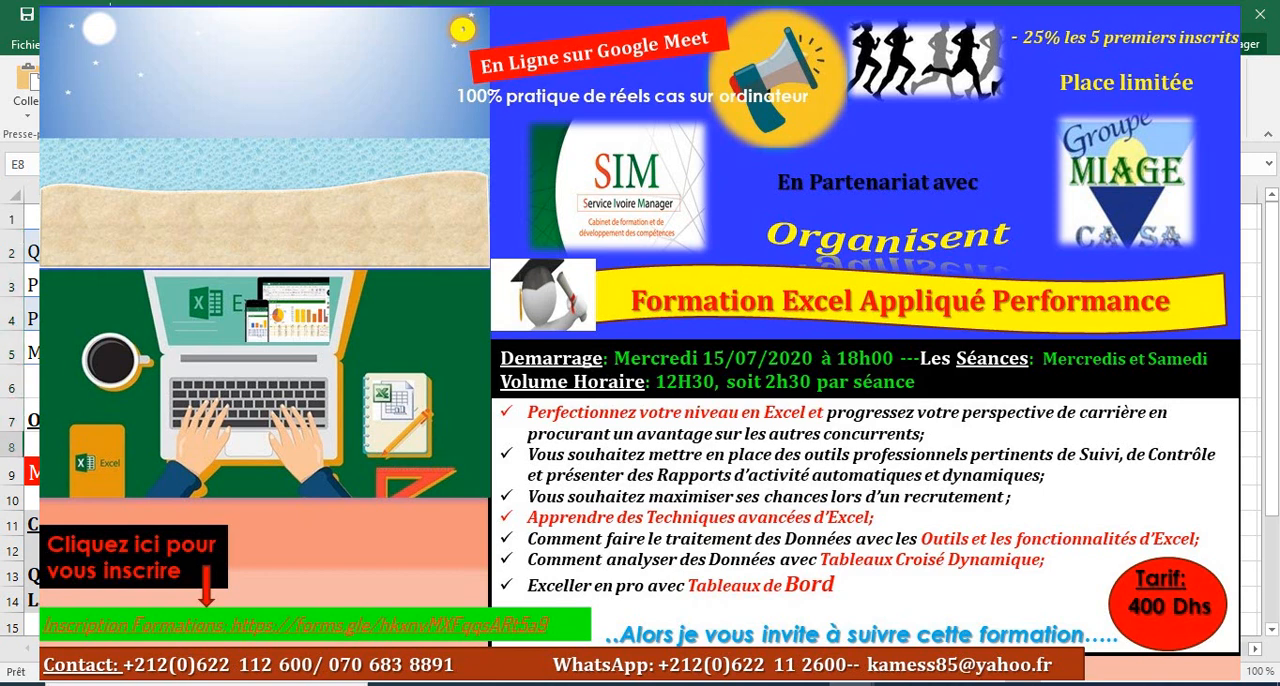